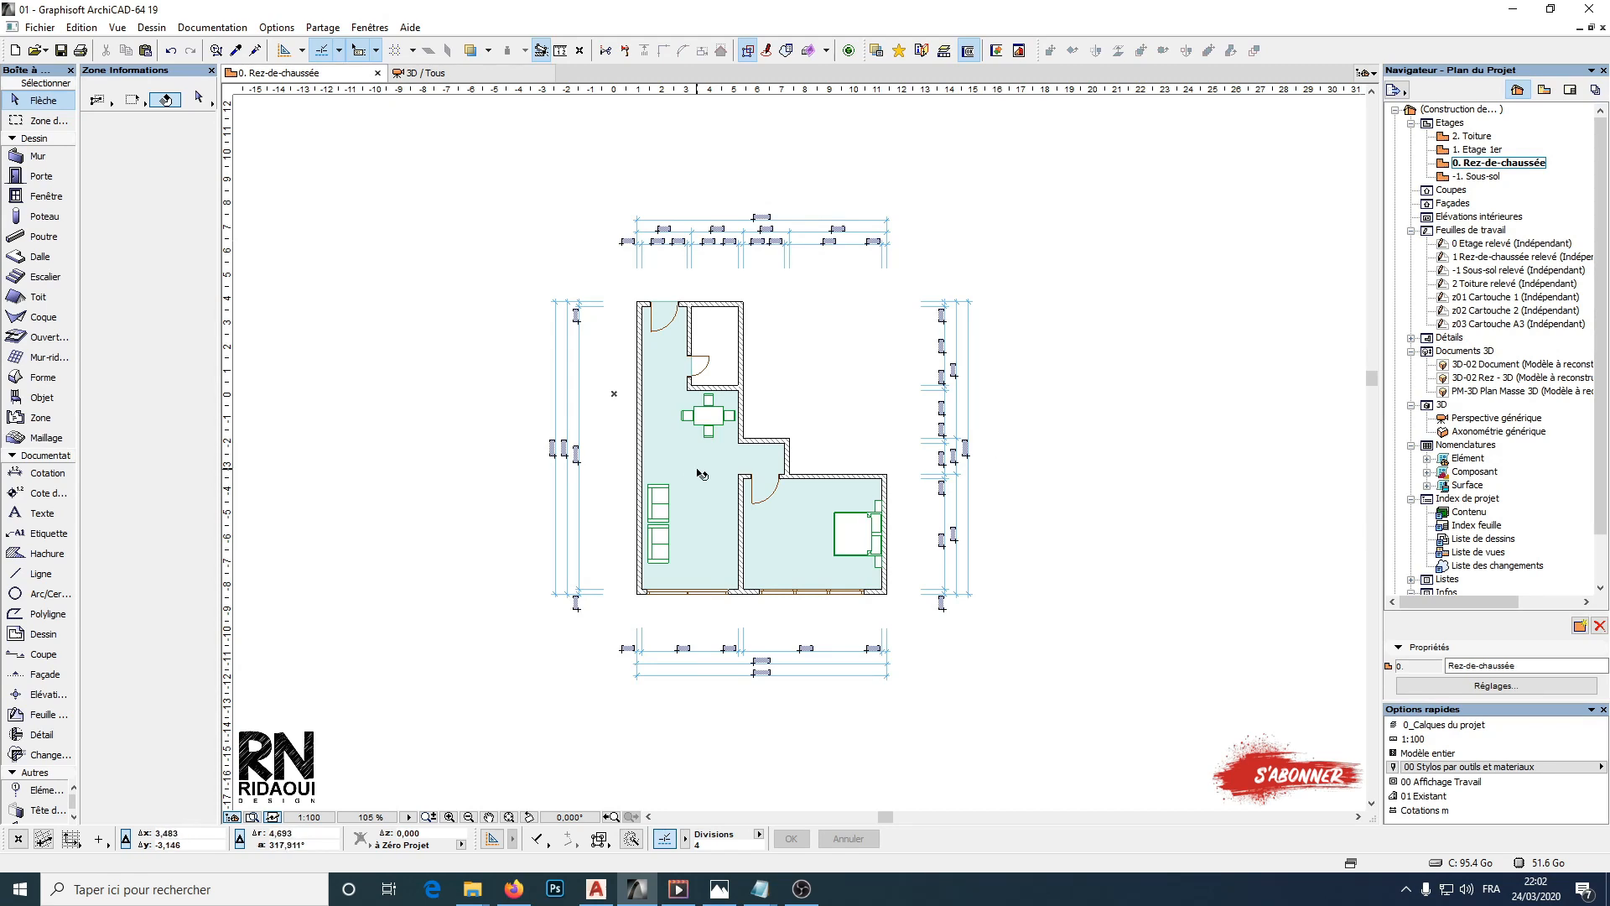
Consult the Regles.gif table of line types, uses and thicknesses in Photos, and return to the ground-floor plan in ArchiCAD
scroll(738, 484, up, 1)
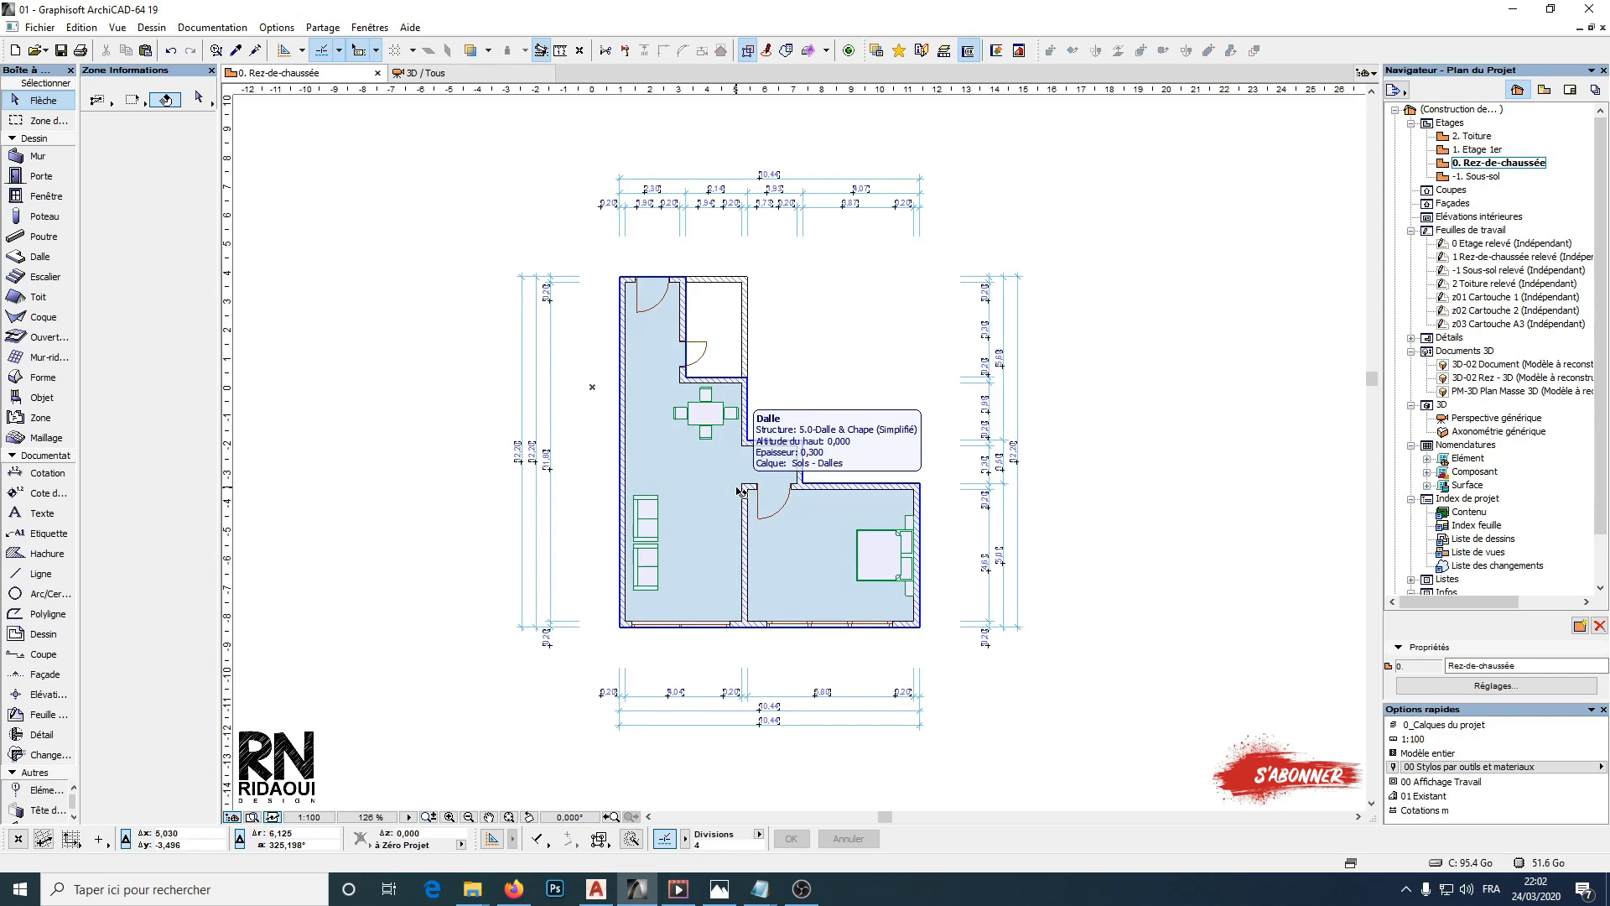
middle_drag(790, 525, 782, 514)
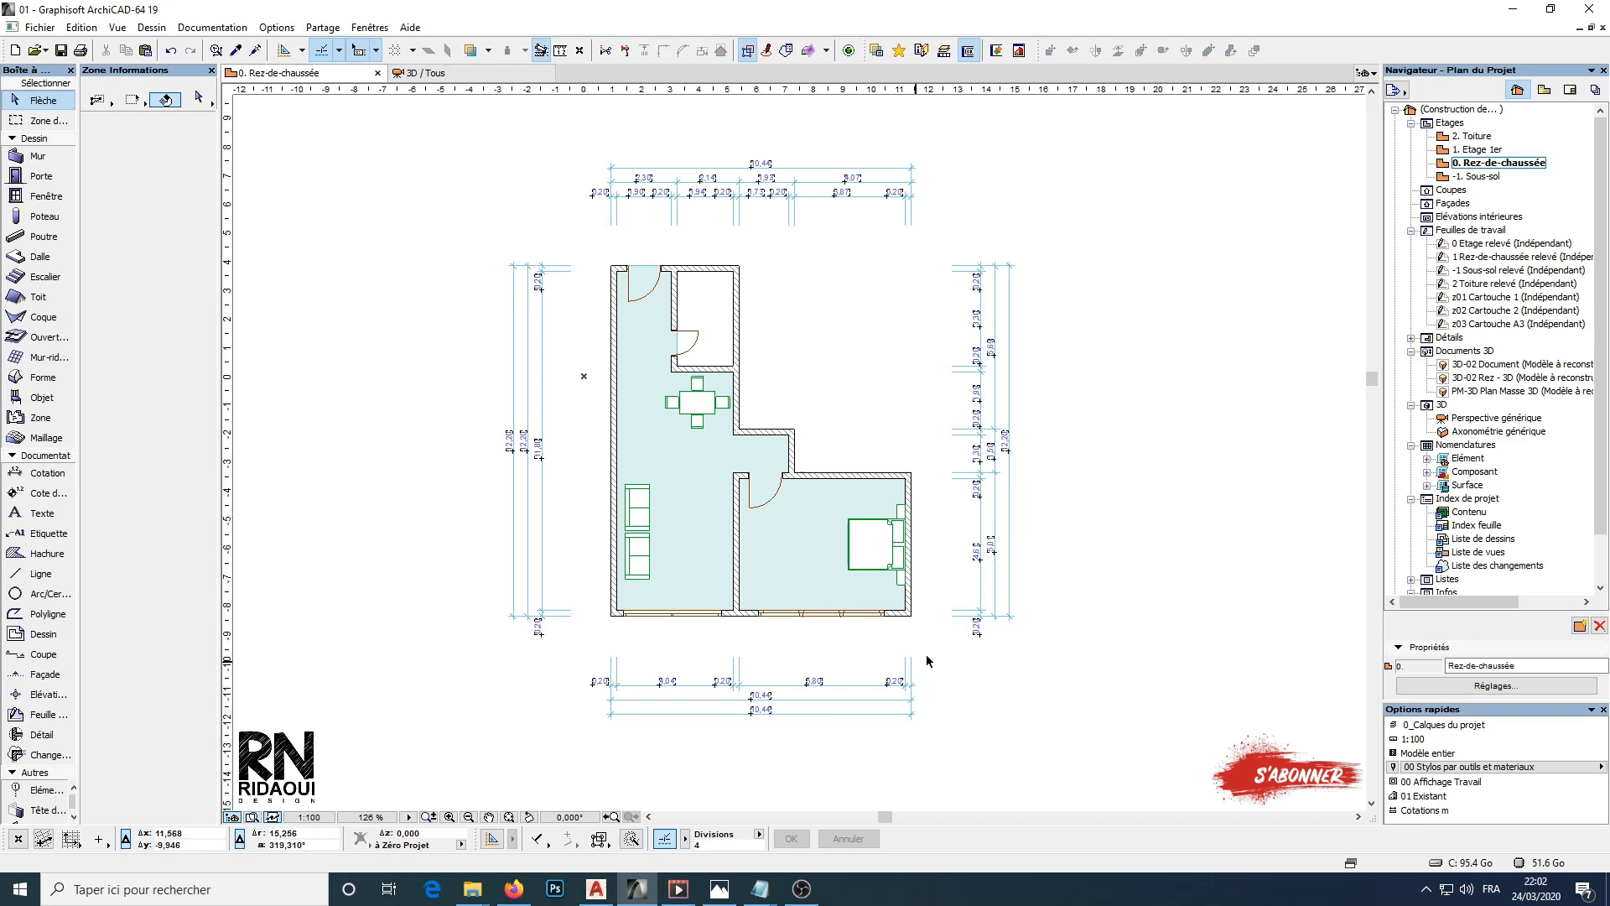
click(719, 891)
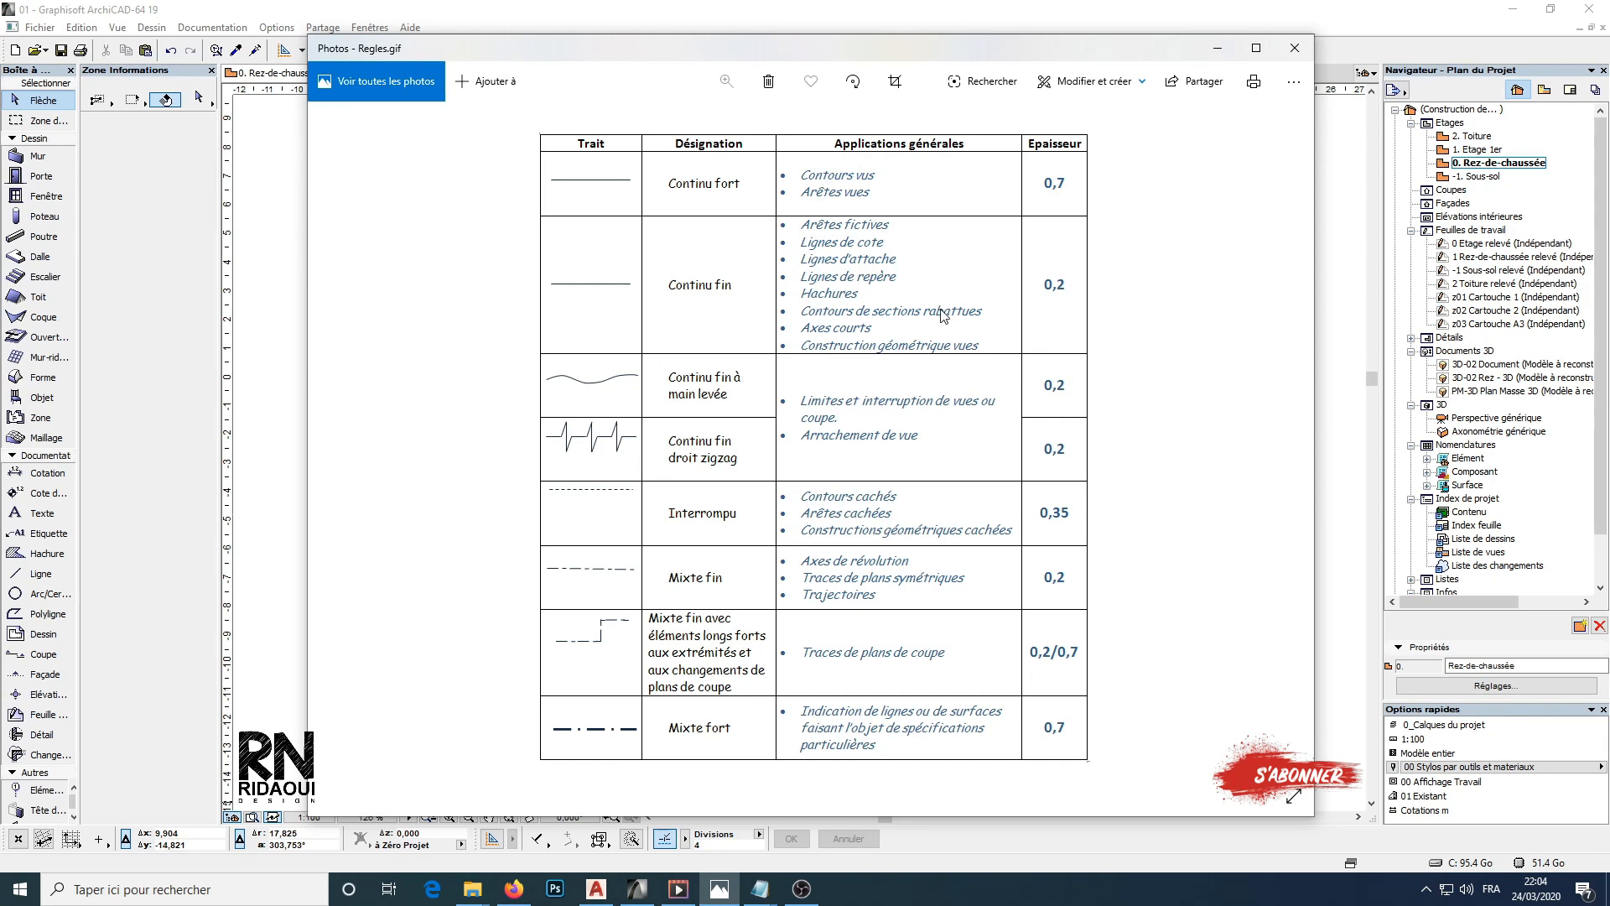
click(1220, 47)
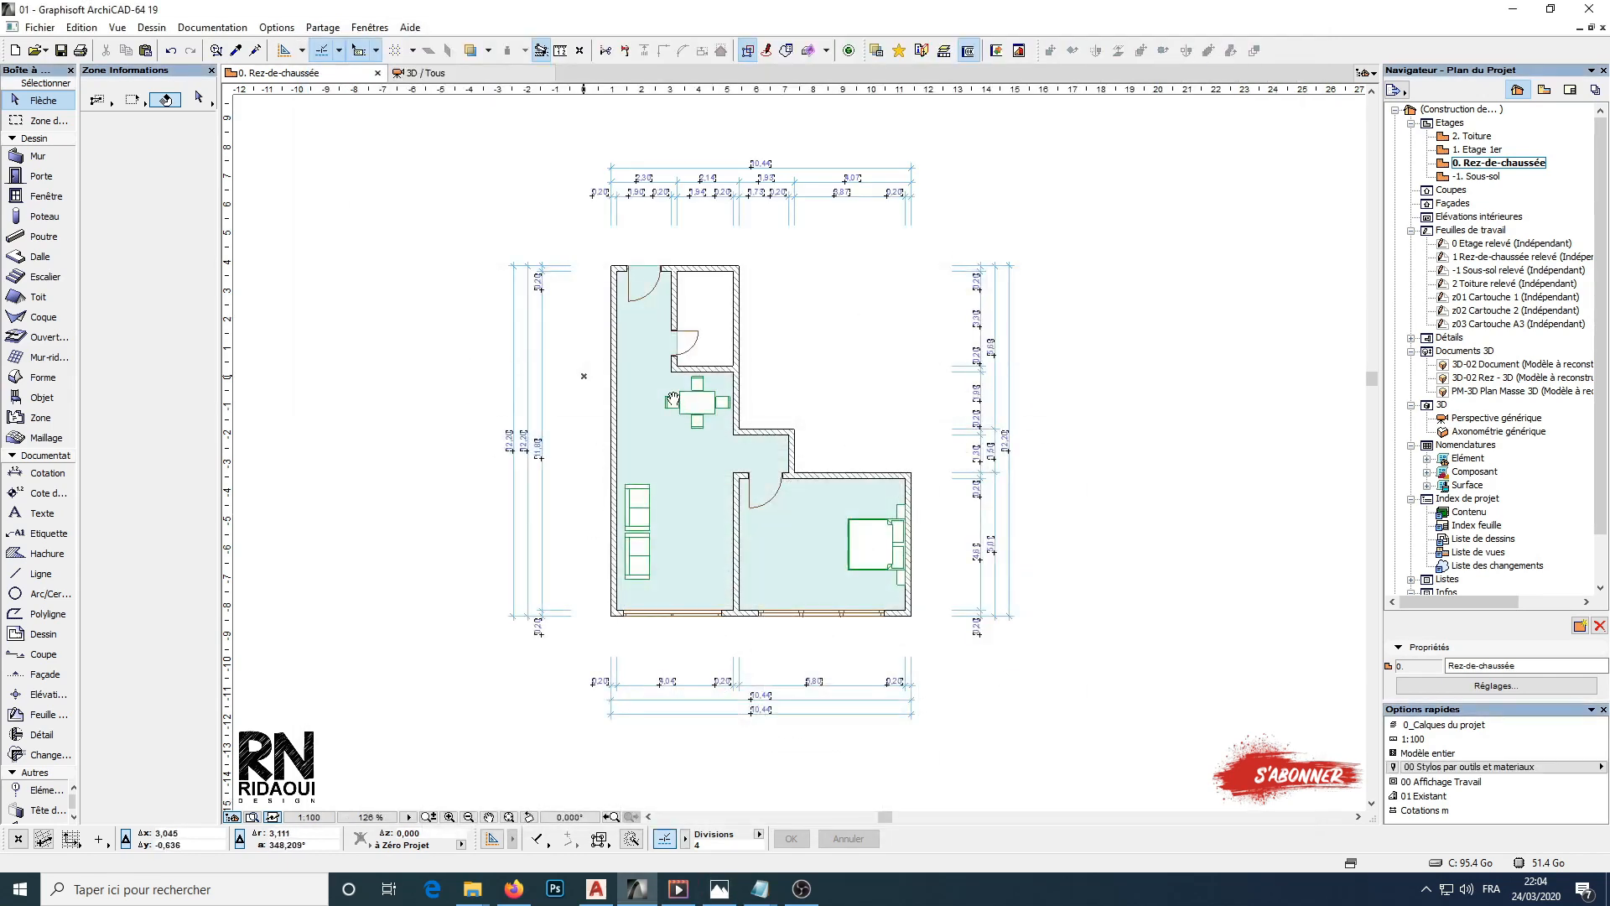
Draw a horizontal line in the empty area to the left of the floor plan with the Line tool
middle_drag(767, 411, 752, 438)
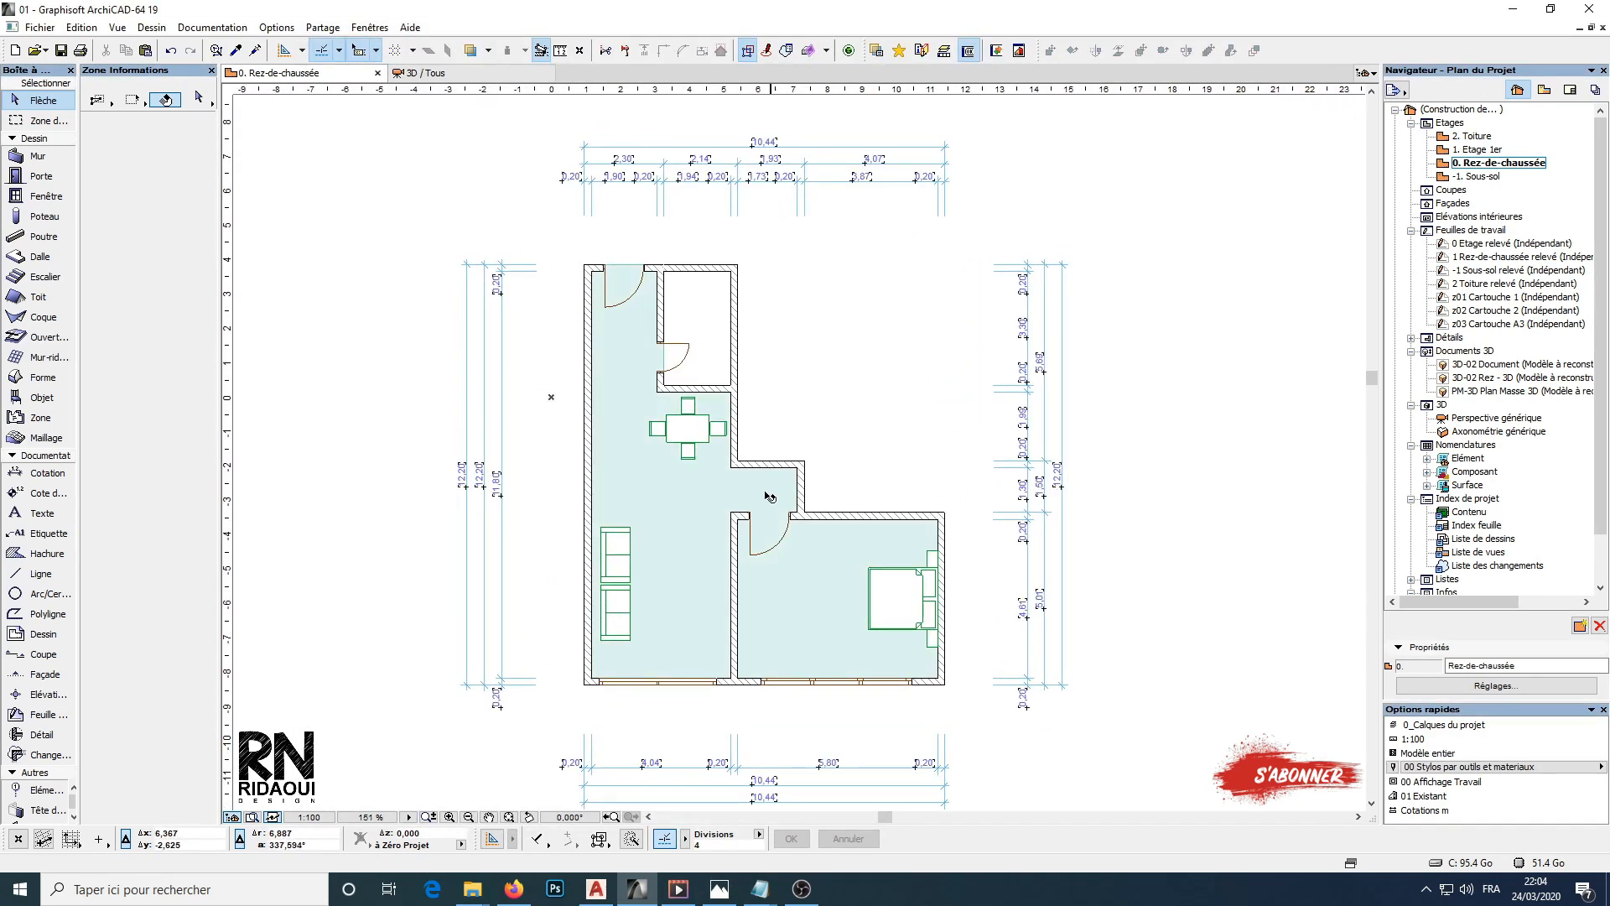
middle_drag(715, 519, 742, 476)
middle_drag(663, 338, 758, 403)
click(40, 574)
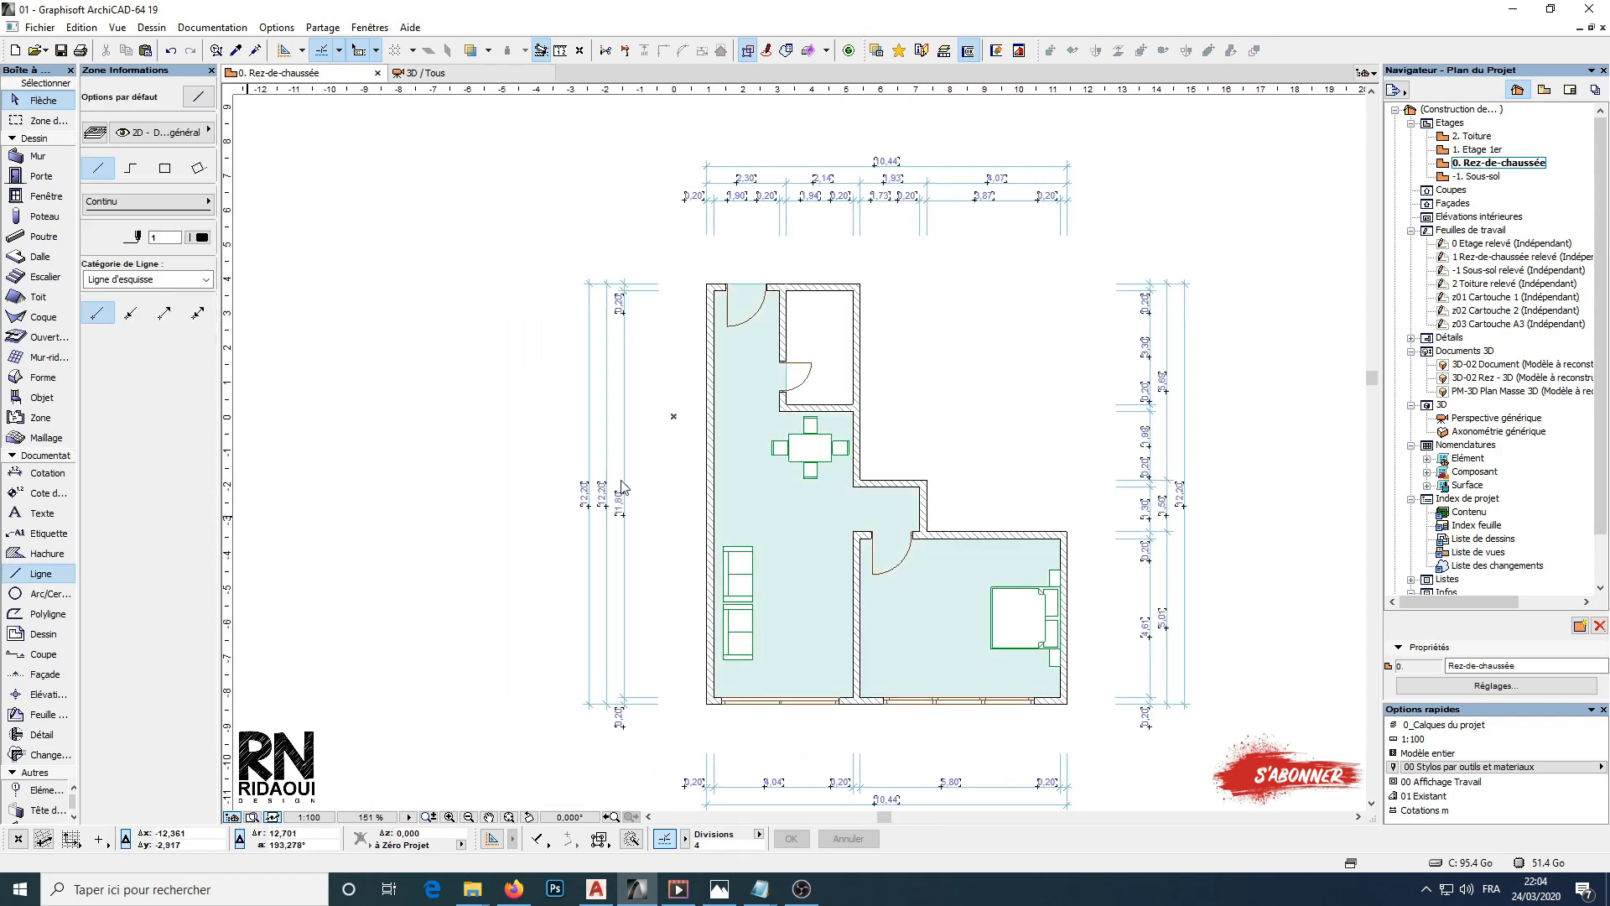
middle_drag(313, 457, 587, 447)
click(588, 446)
click(724, 446)
Draw a circle just above the horizontal line with the Arc/Circle tool
click(40, 594)
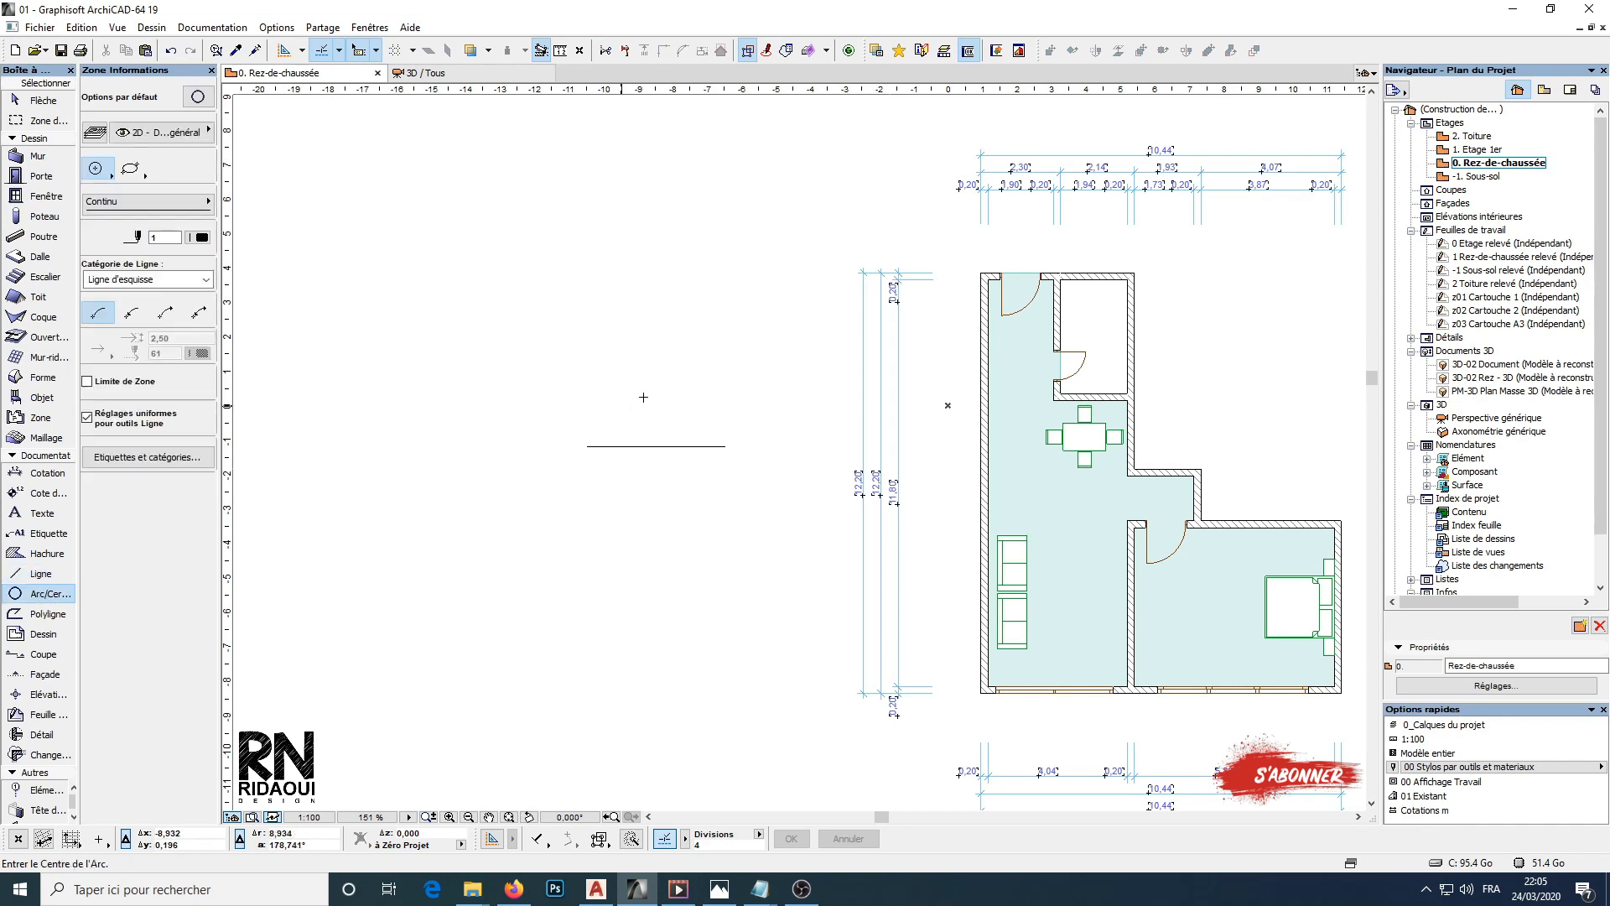
click(670, 378)
click(642, 409)
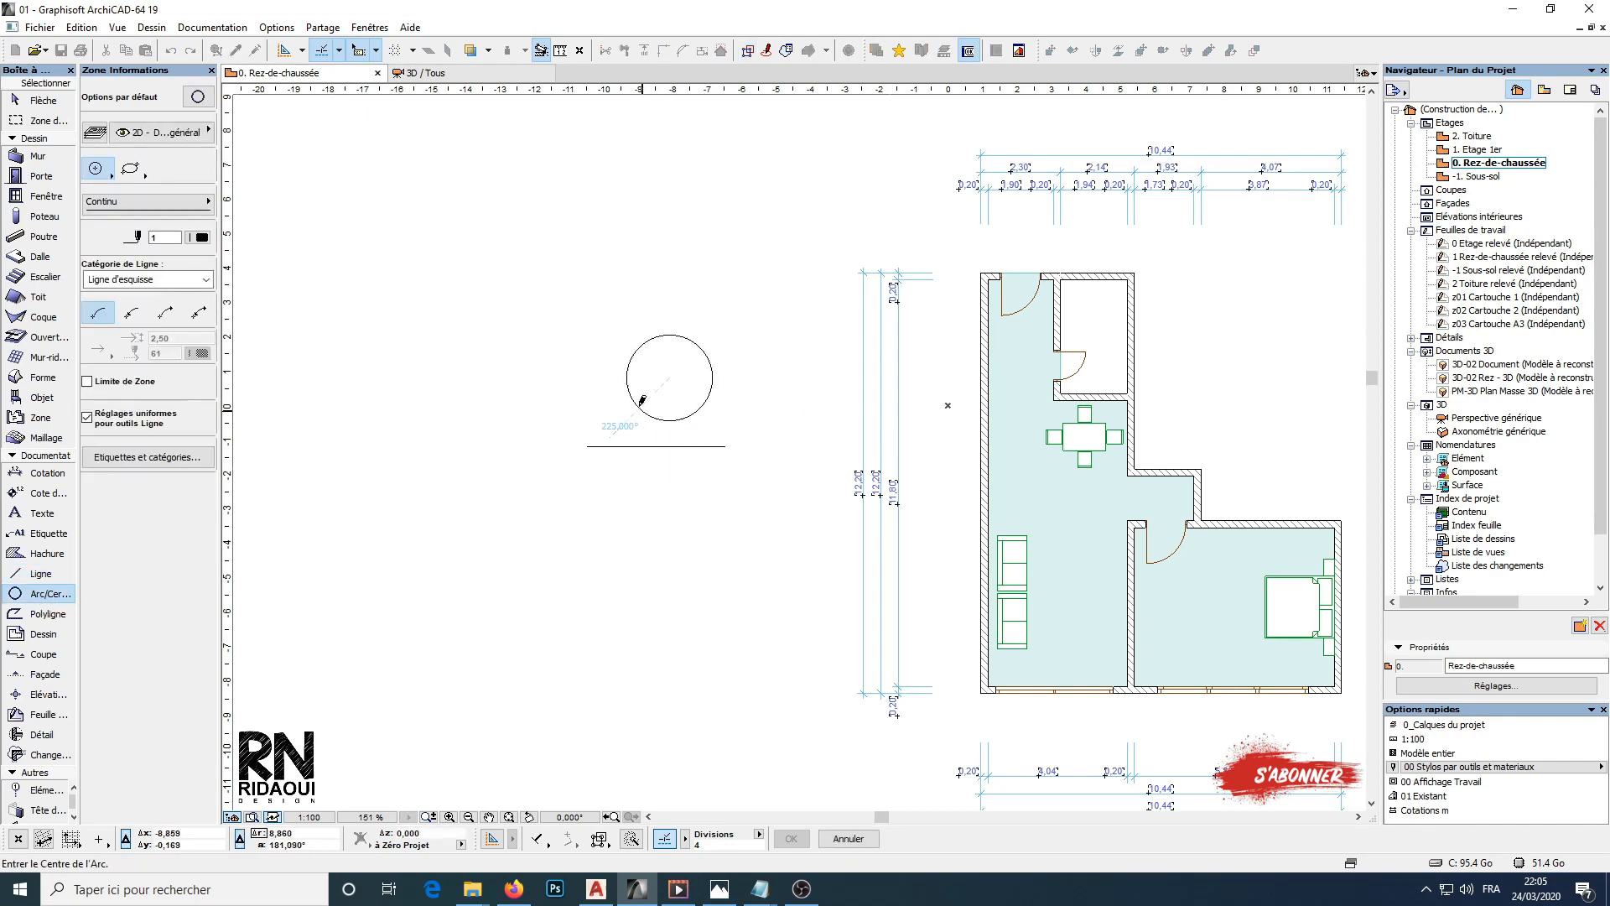
scroll(650, 400, up, 2)
middle_drag(691, 397, 677, 473)
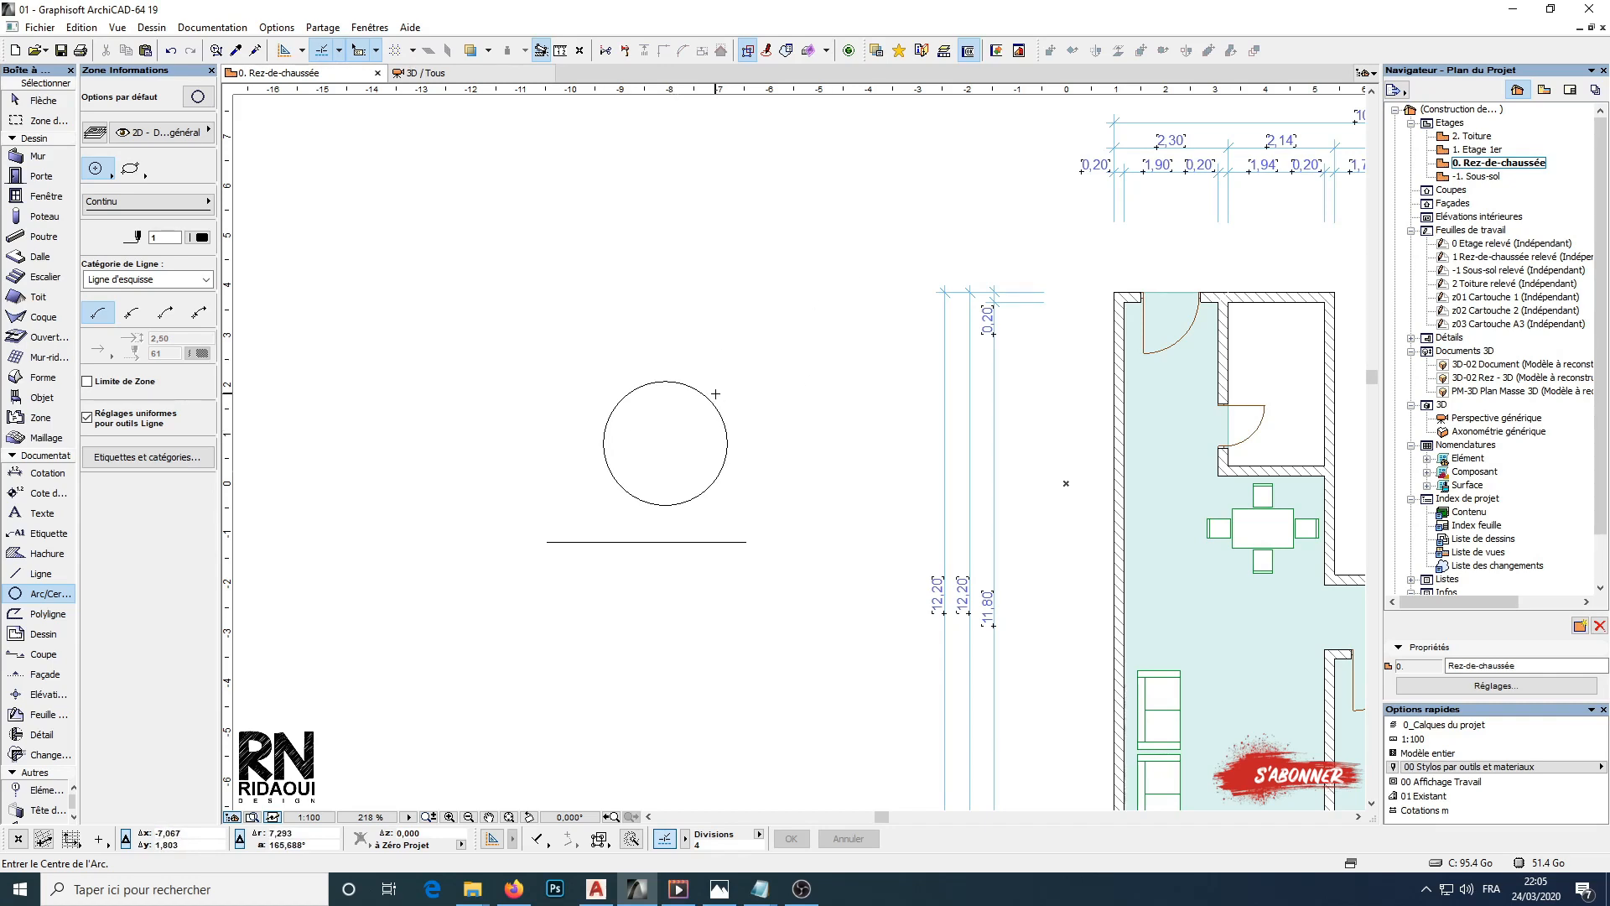
scroll(745, 320, down, 4)
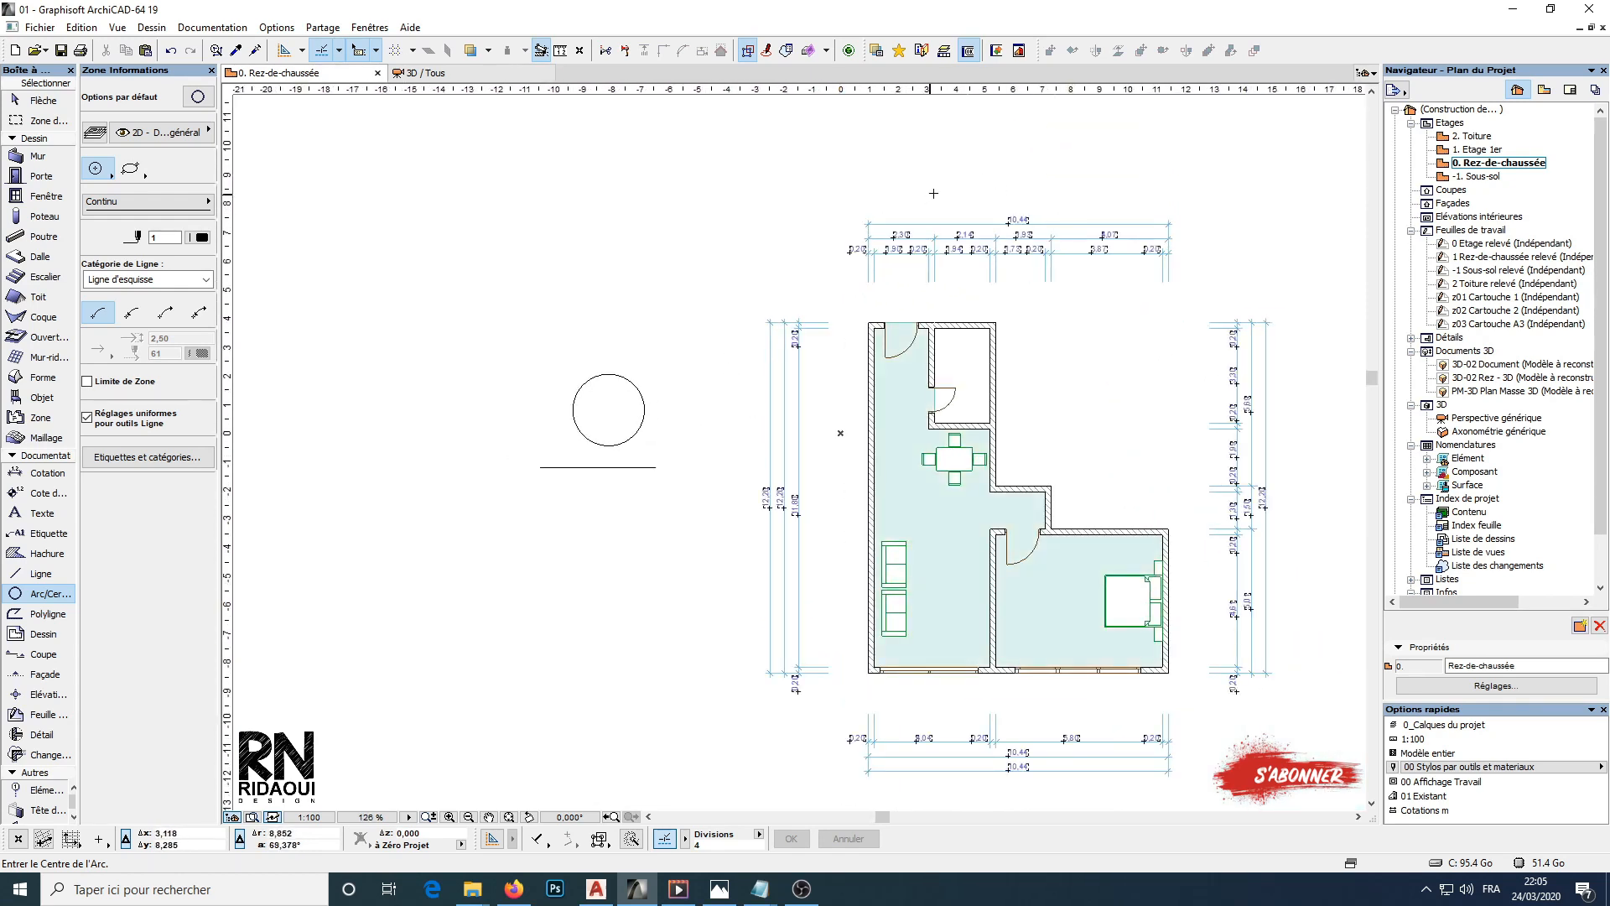
scroll(953, 379, up, 3)
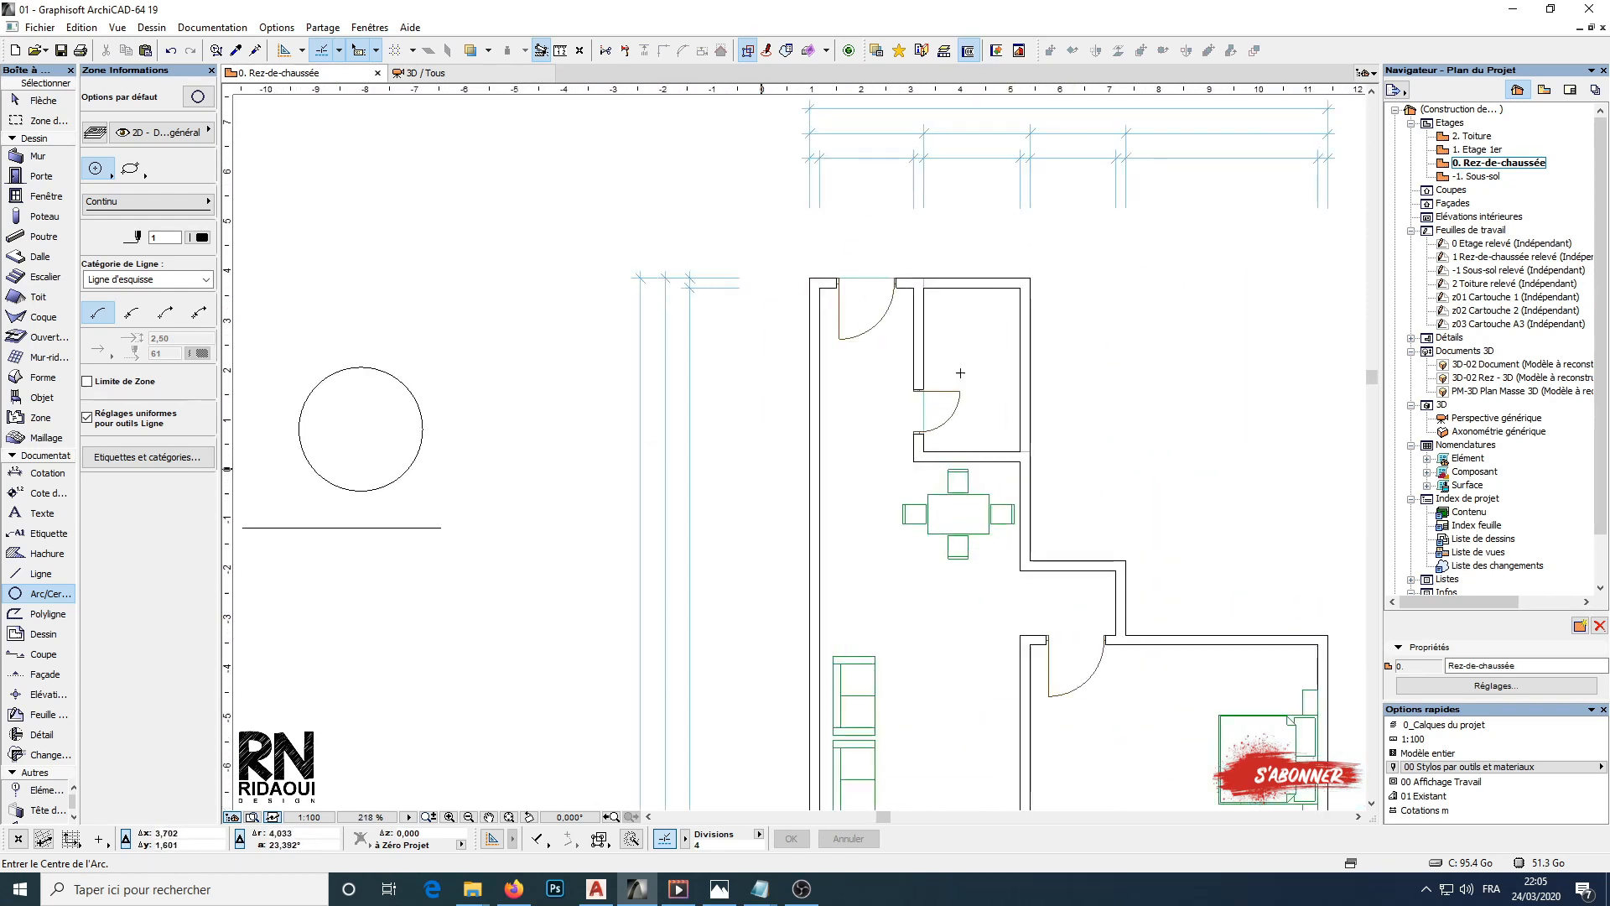
scroll(1038, 445, down, 3)
middle_drag(1040, 445, 925, 355)
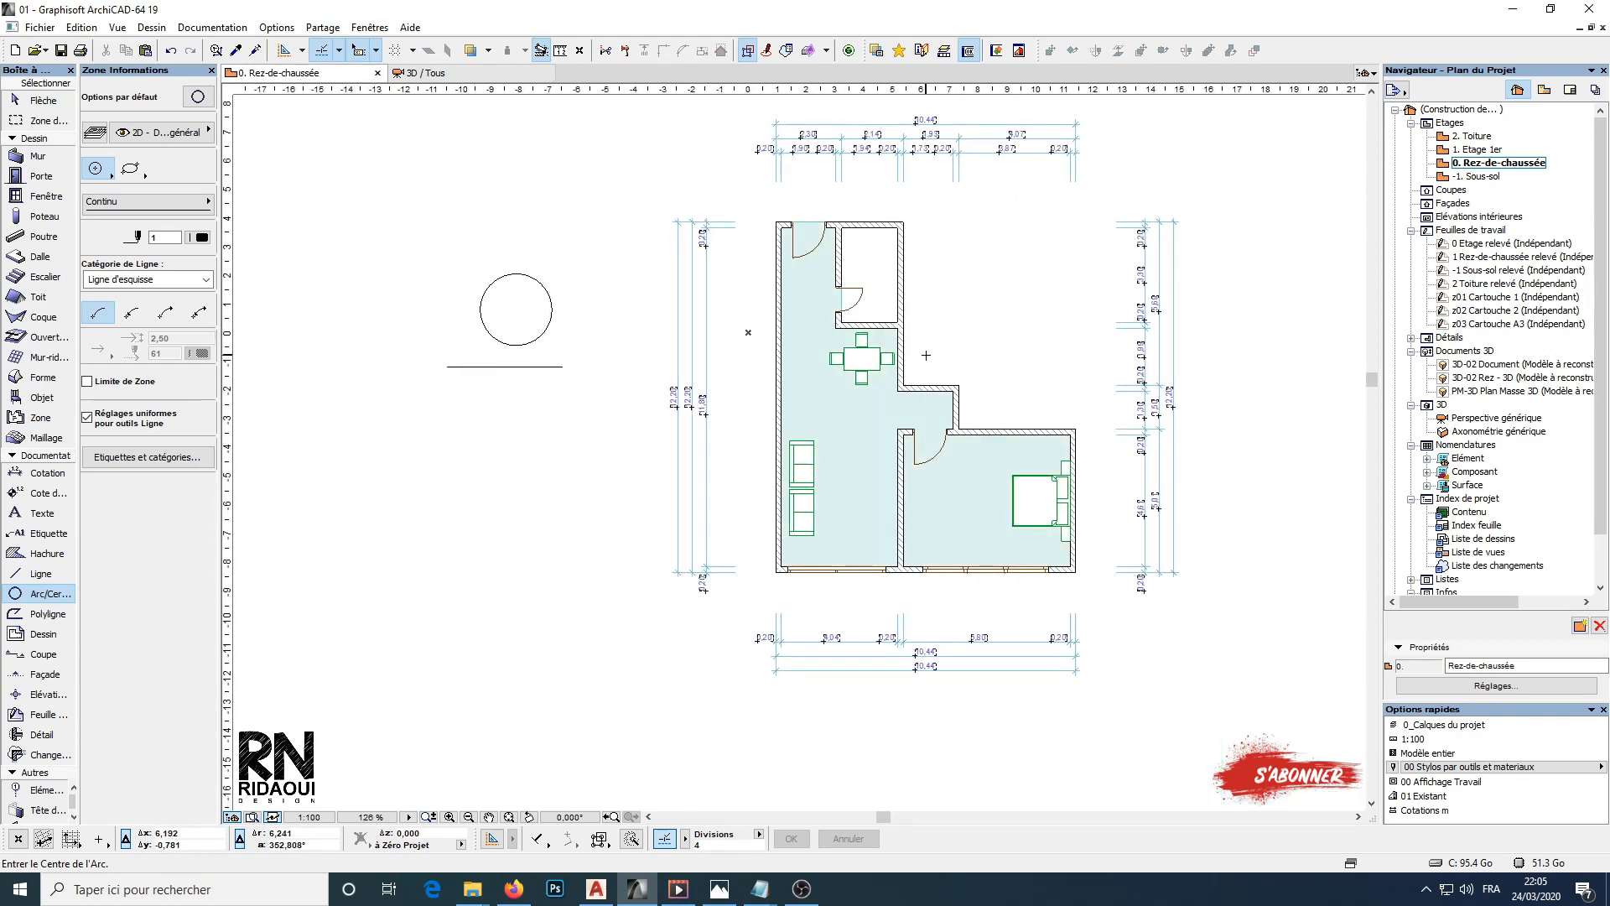
middle_drag(878, 413, 870, 437)
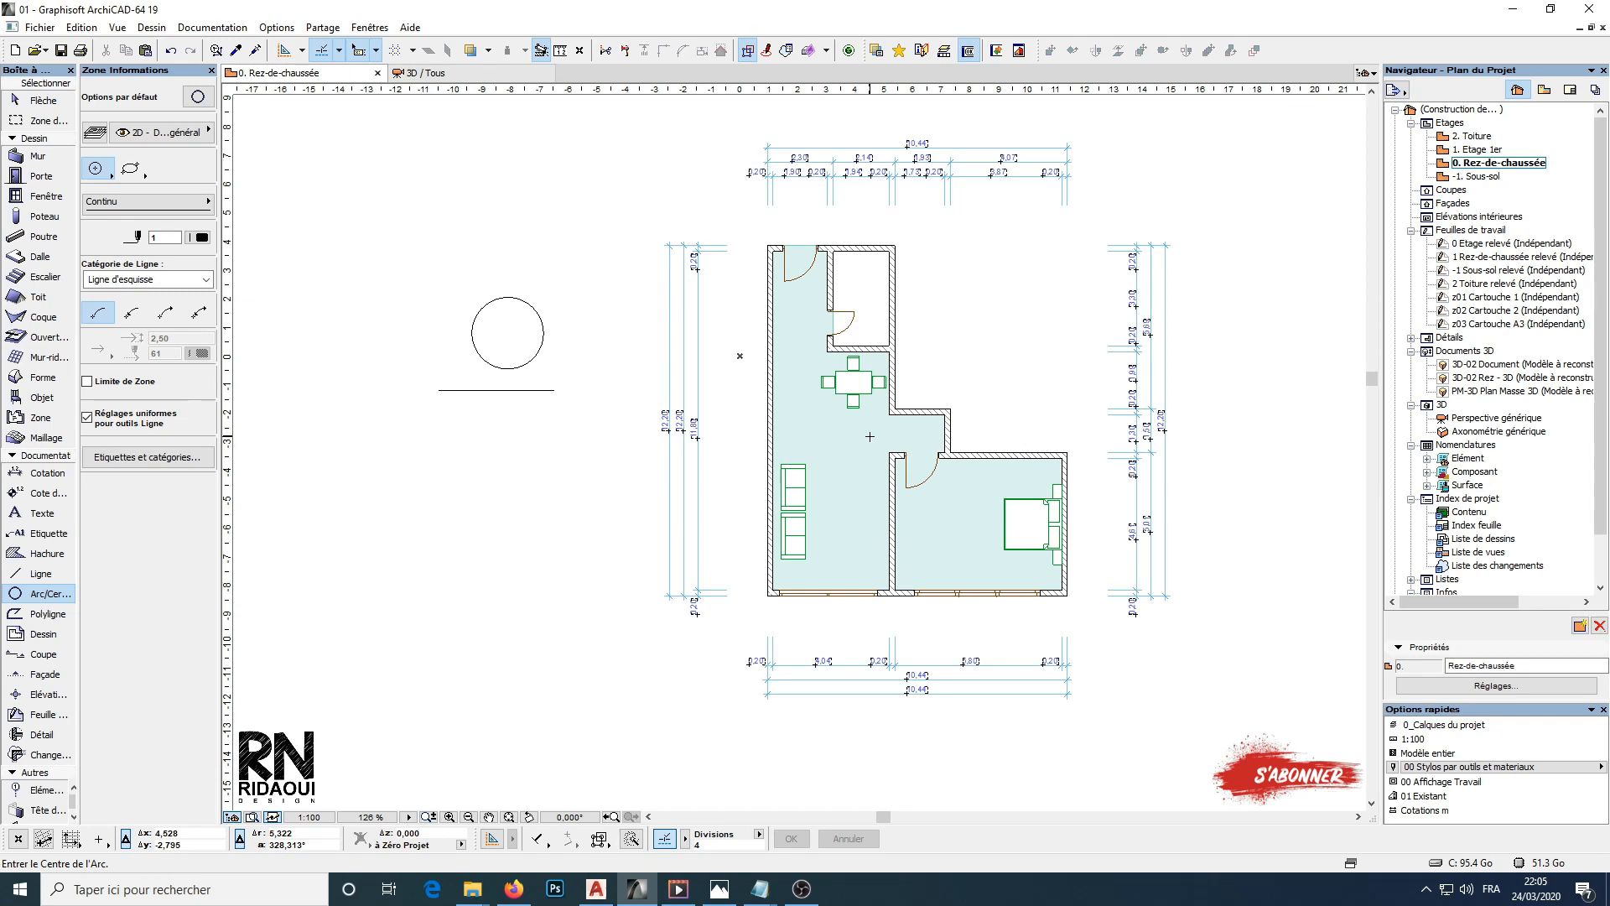
middle_drag(969, 442, 926, 464)
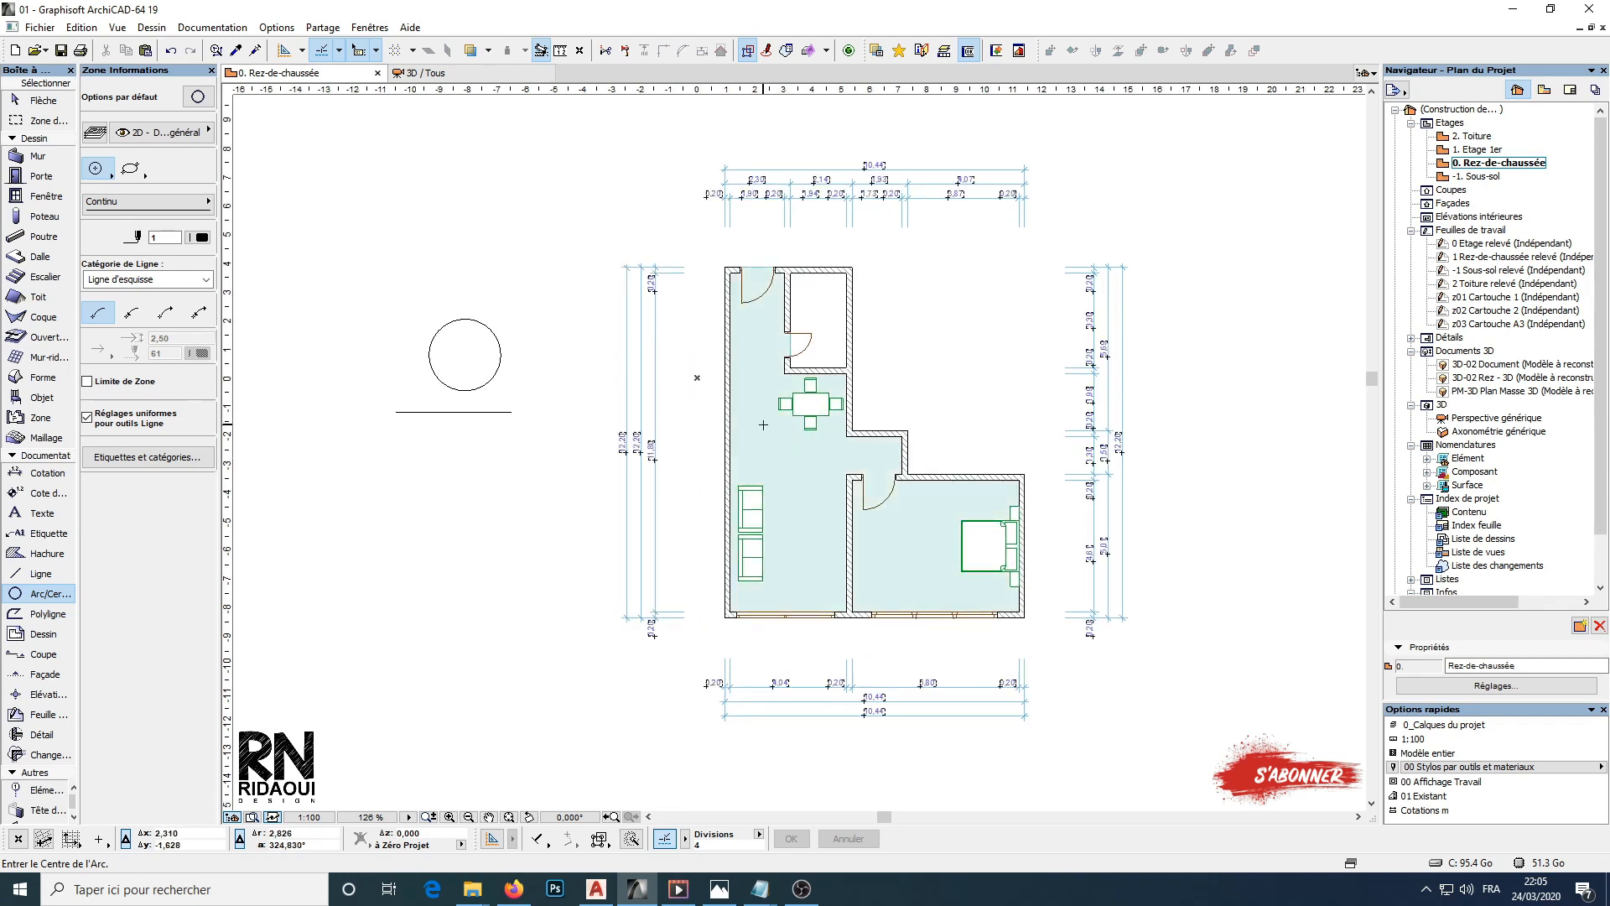
Look through the available pen sets in the Stylos et couleurs (Vues modèle) settings and close them without changes
click(210, 28)
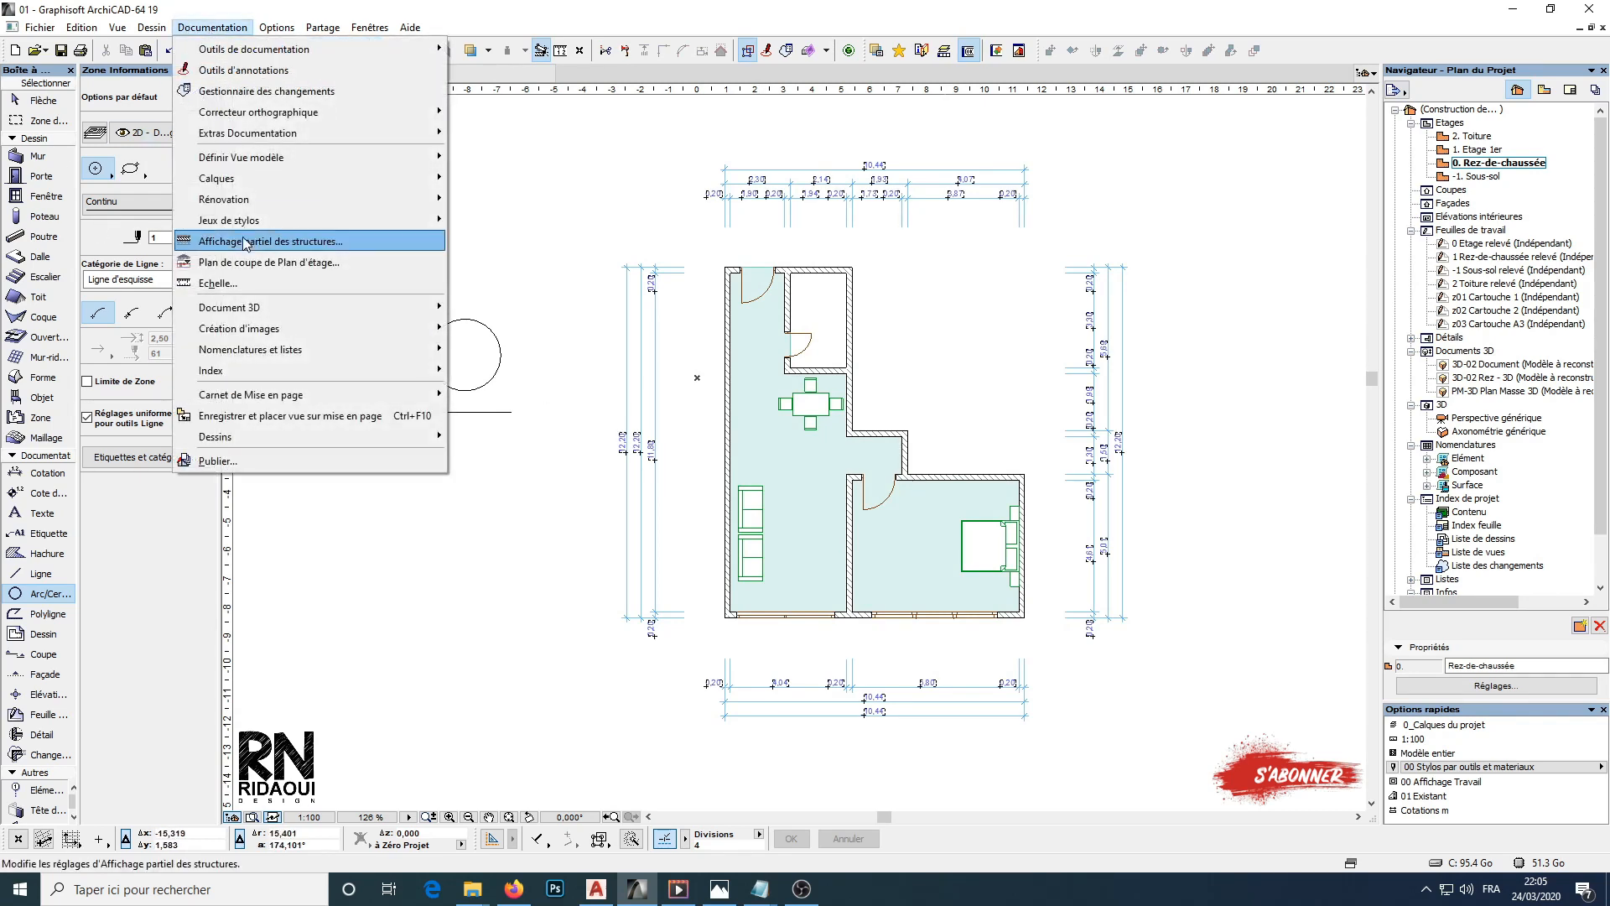
mouse_move(249, 225)
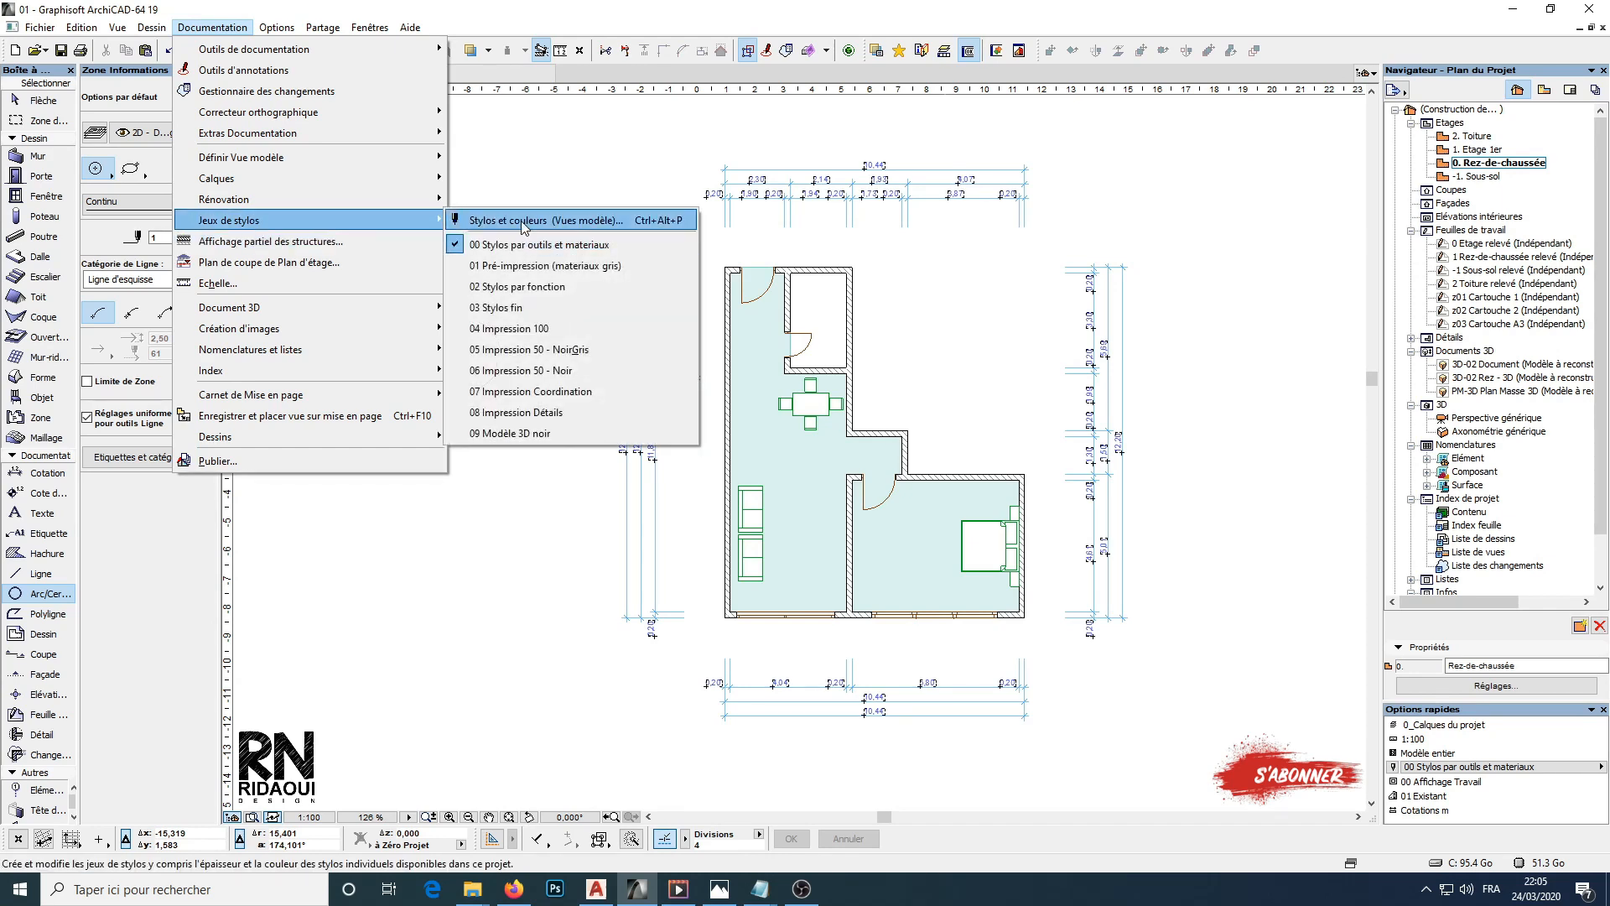
click(613, 221)
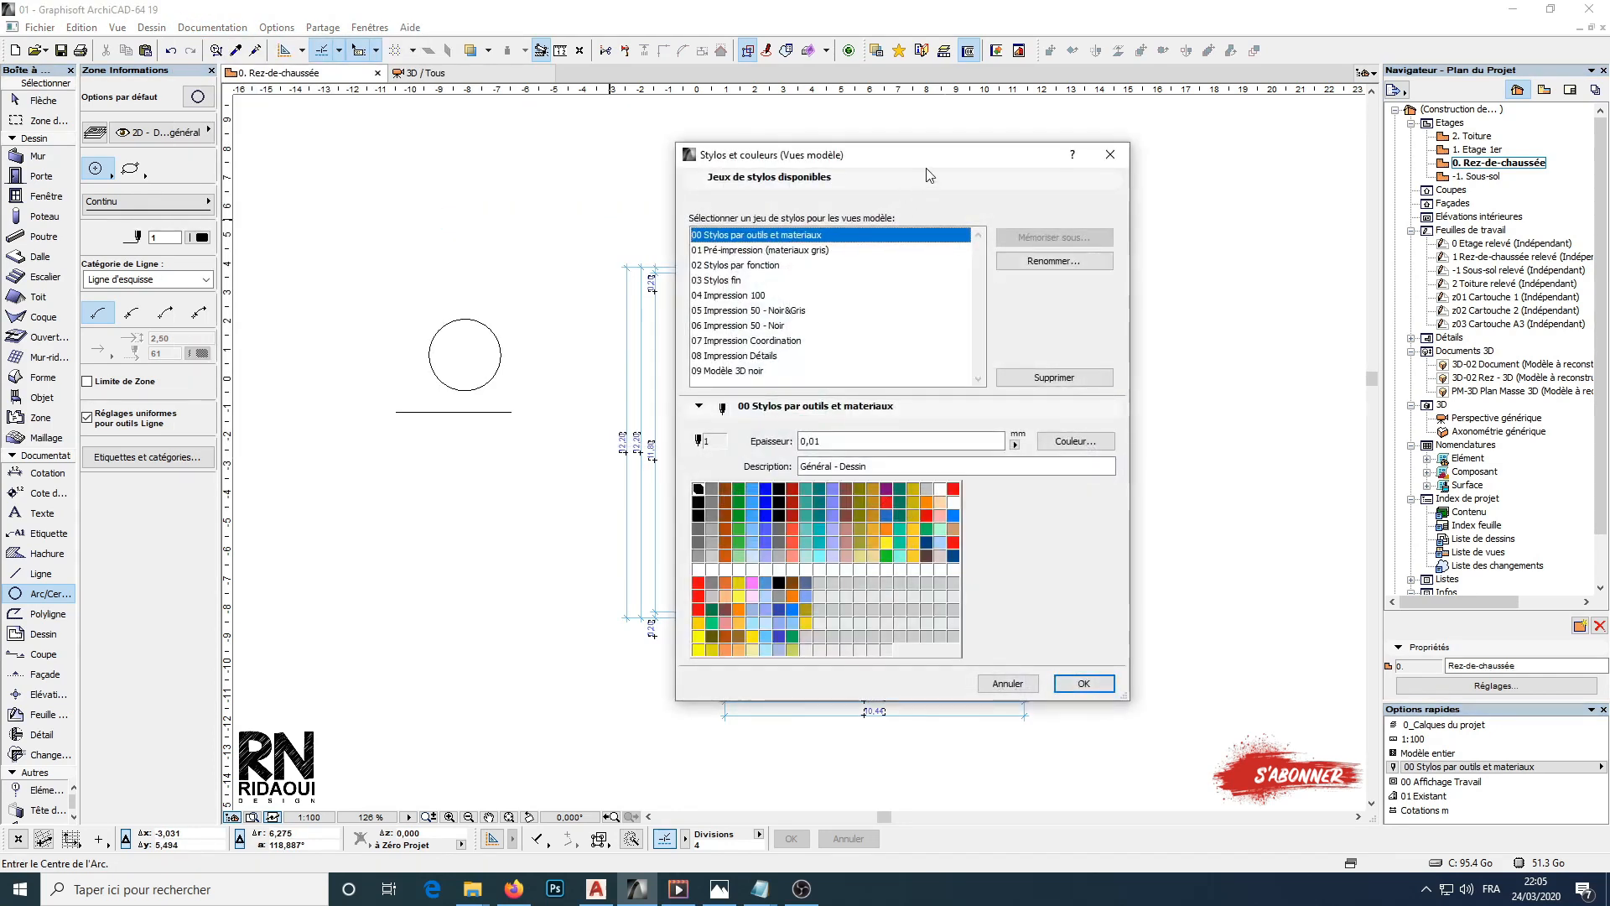
drag(682, 157, 660, 155)
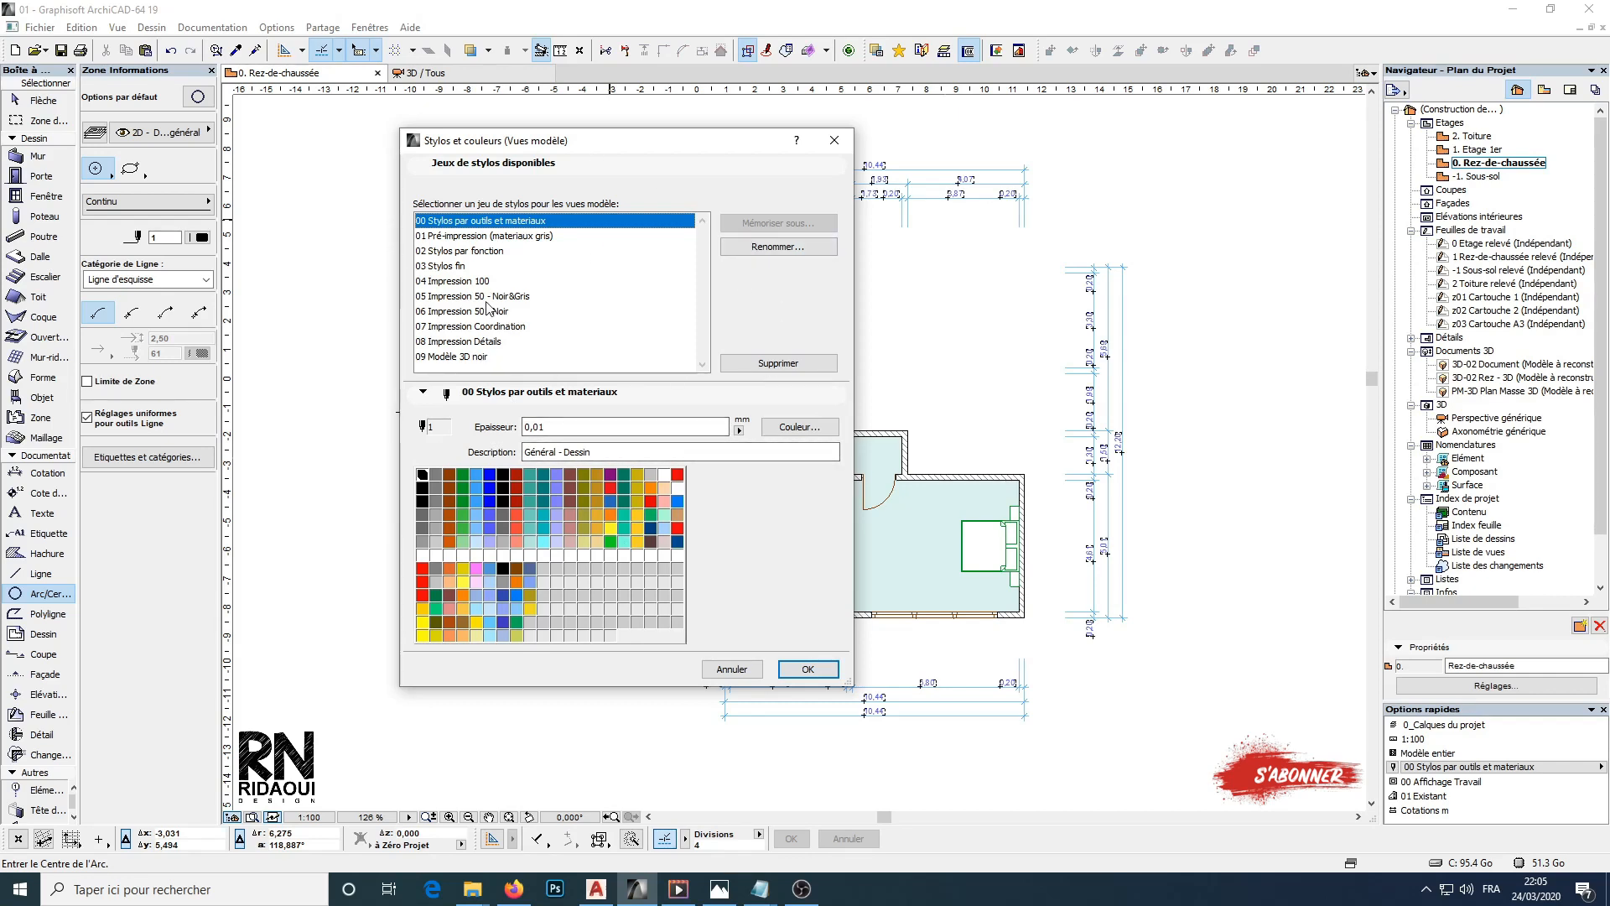
click(836, 143)
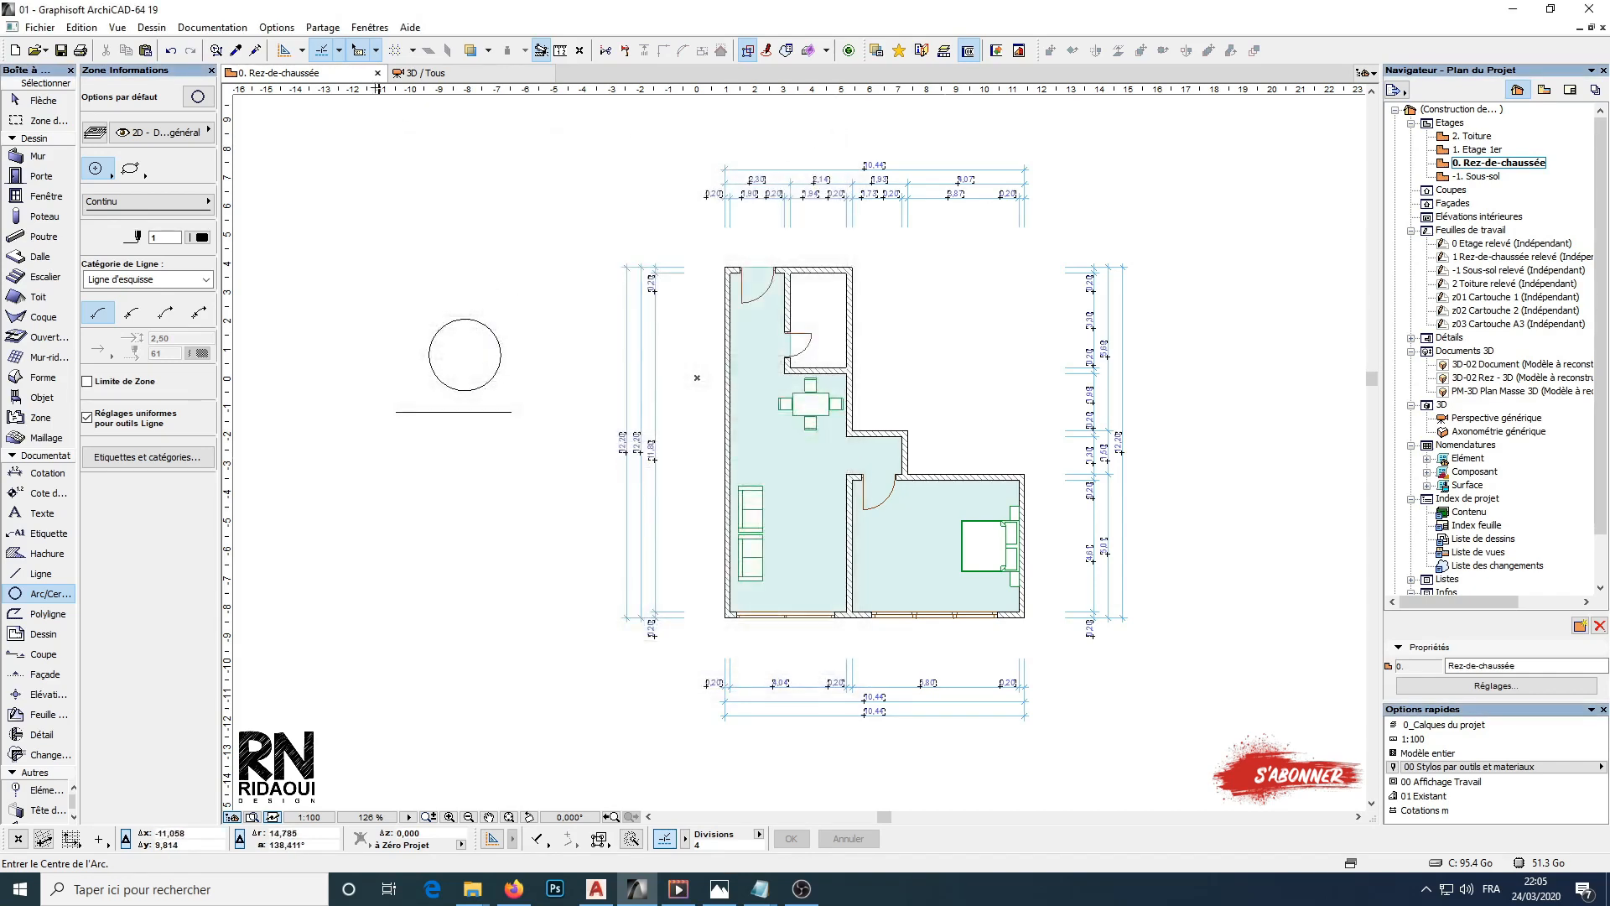
Display the Attributs toolbar in the workspace
click(356, 30)
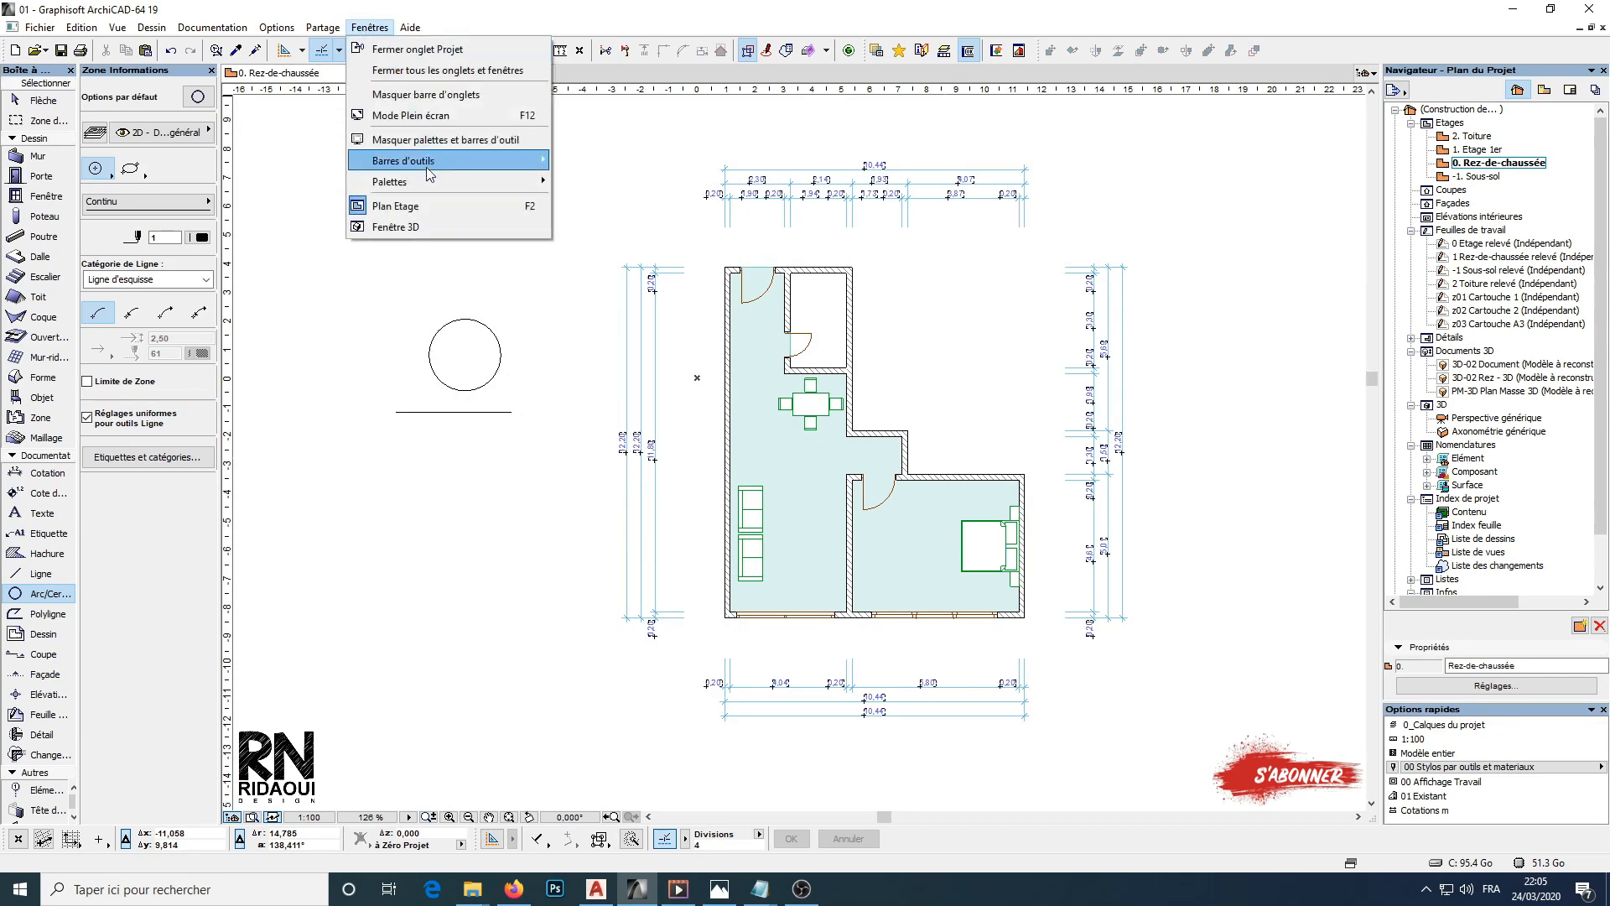
mouse_move(429, 171)
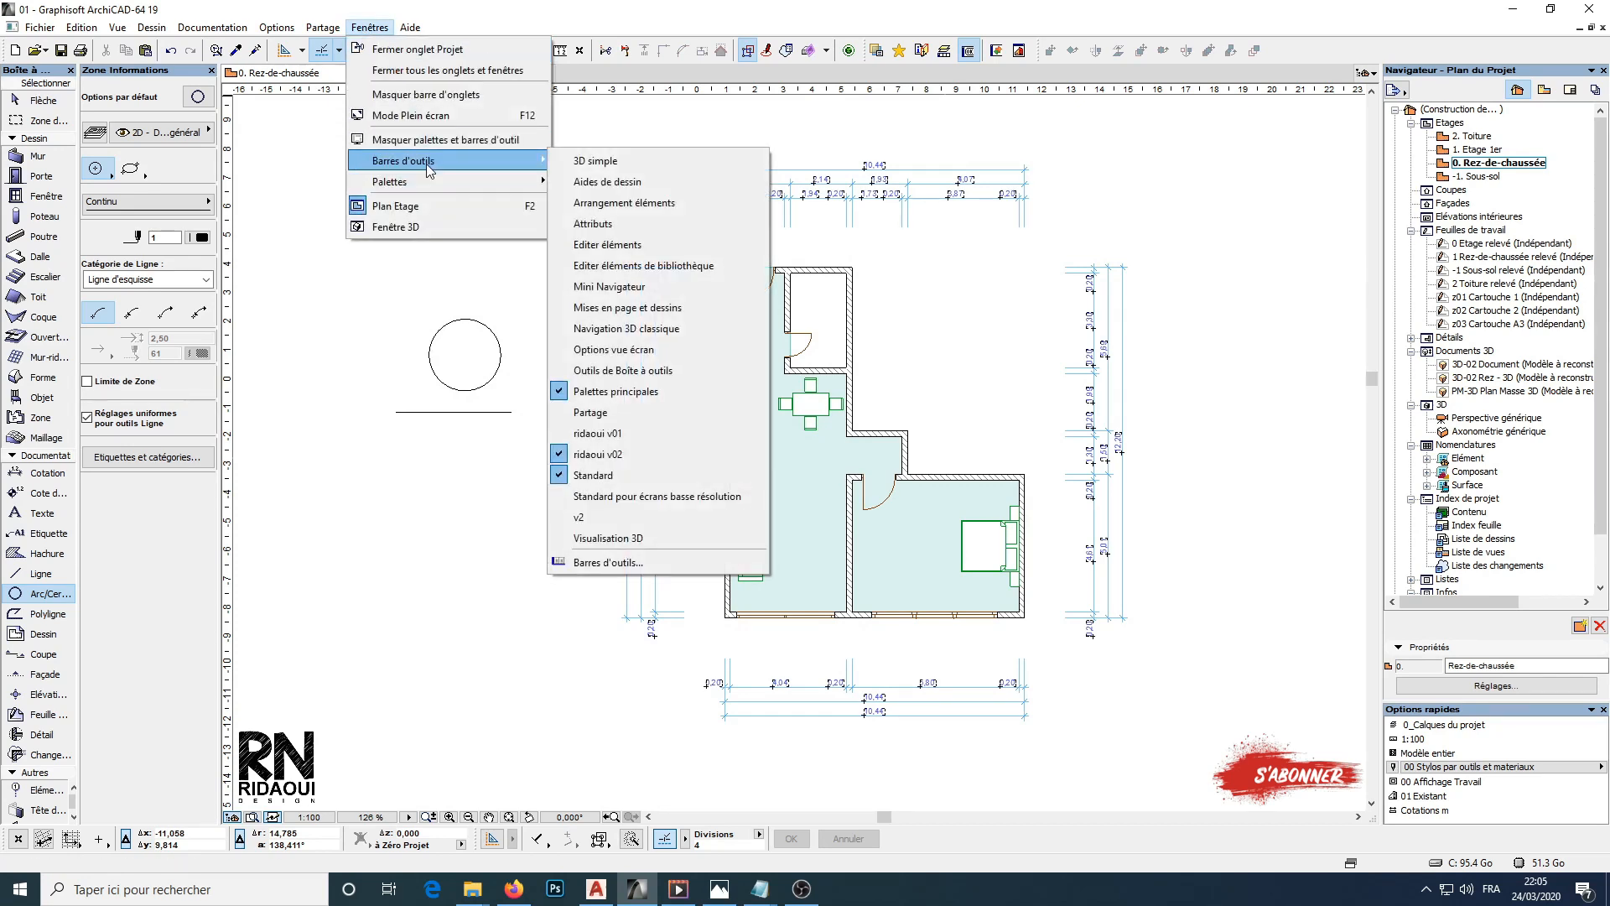
click(596, 224)
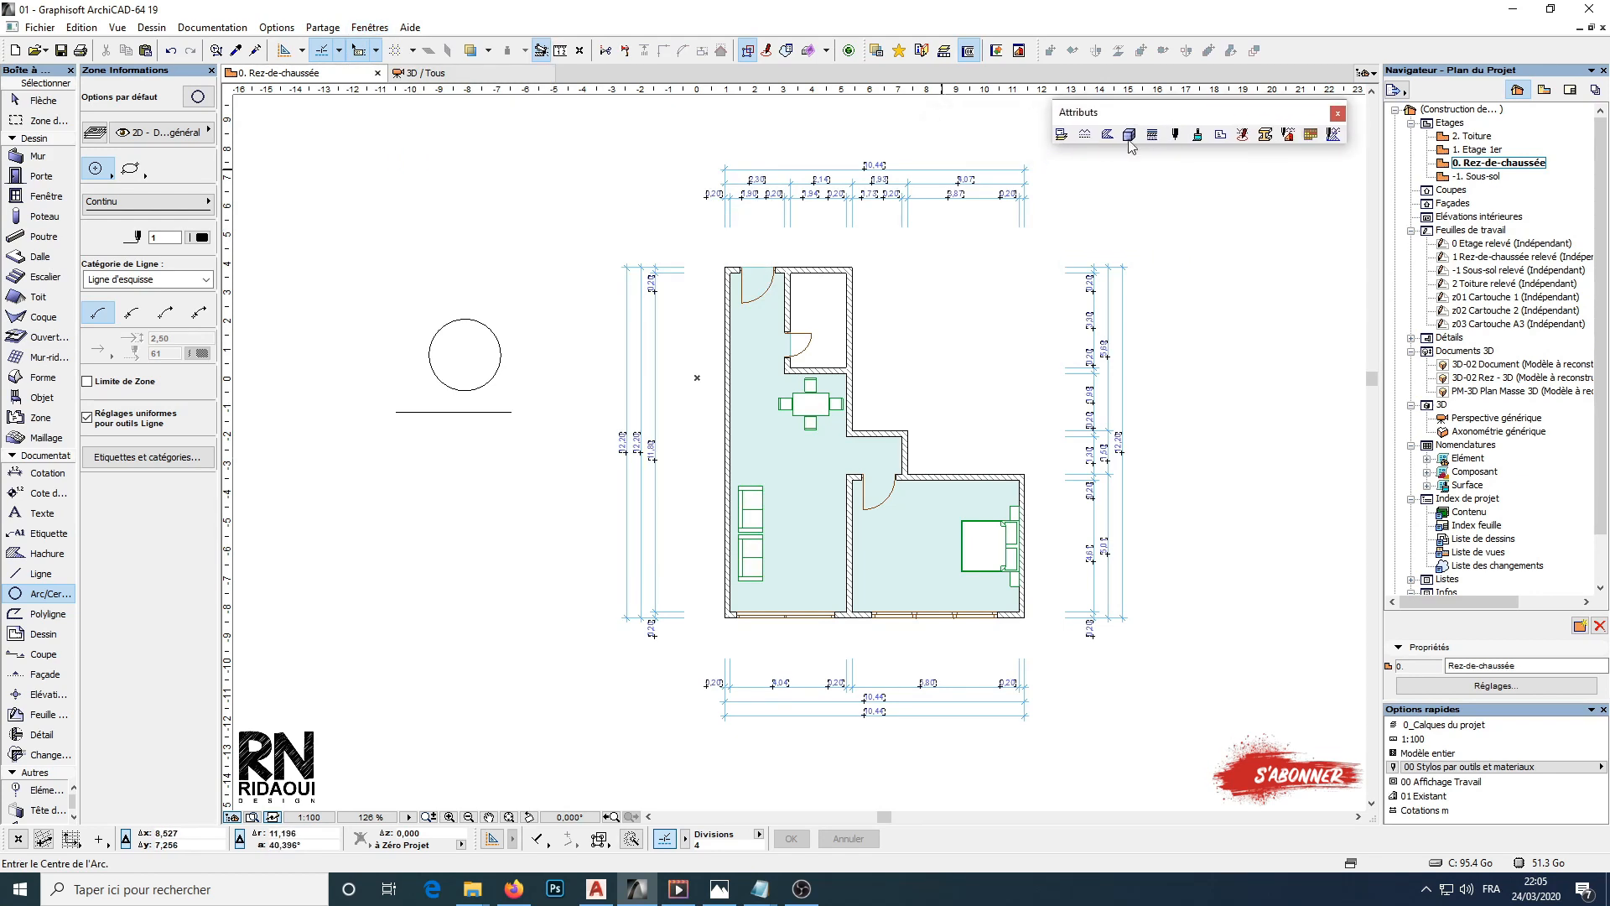
Reopen the Stylos et couleurs (Vues modèle) settings through the Attributs tools and place the dialog beside the plan
click(212, 26)
mouse_move(239, 220)
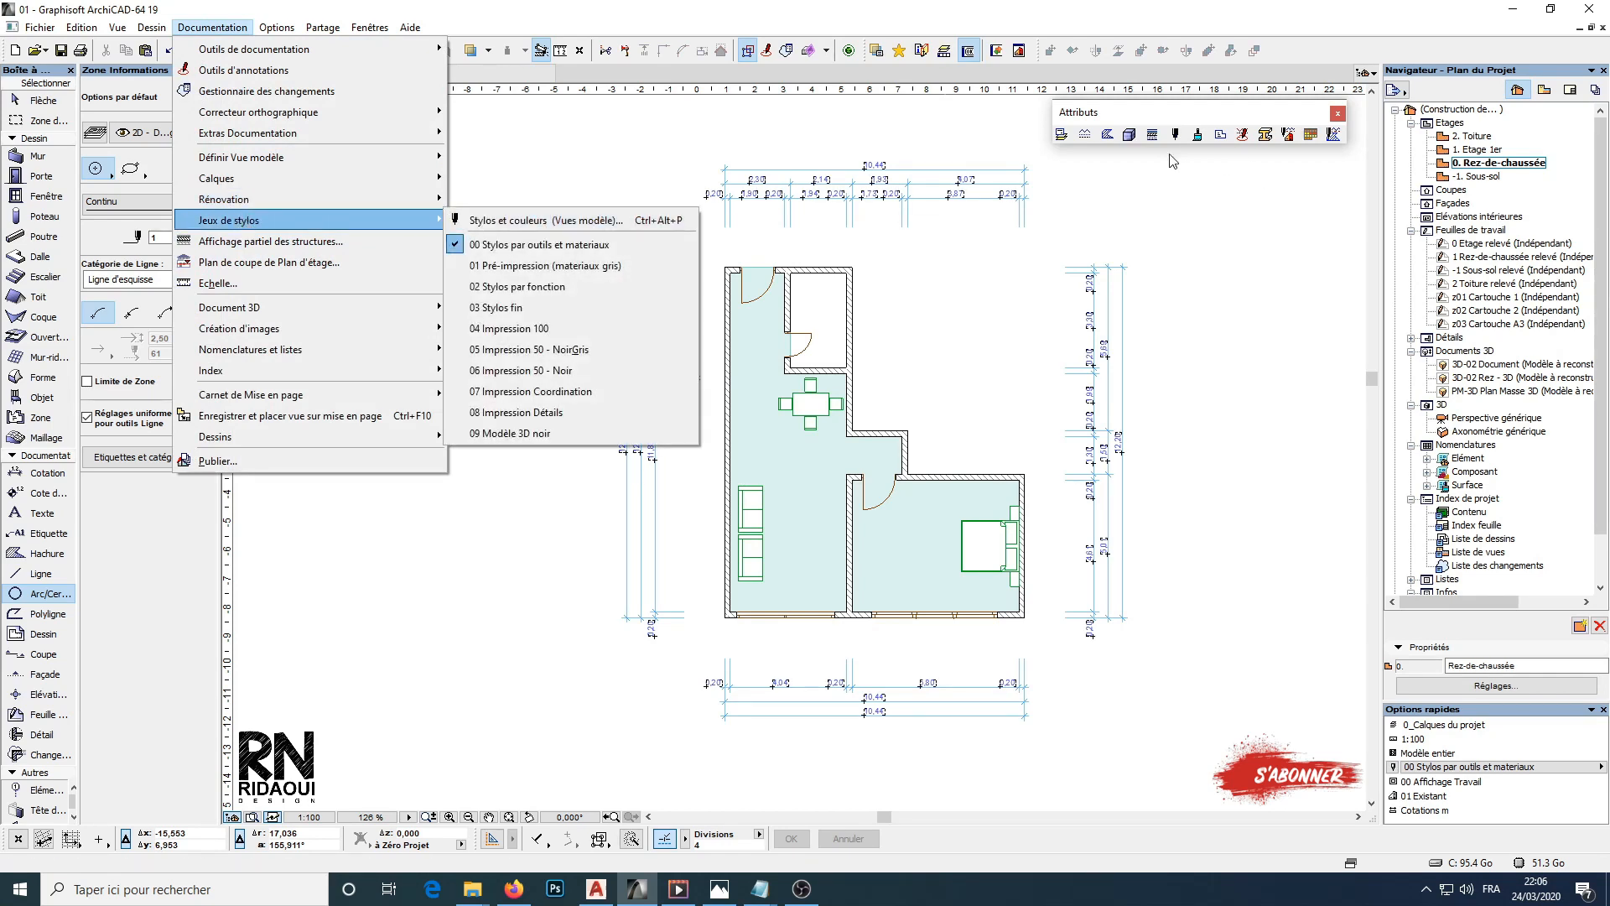
click(921, 112)
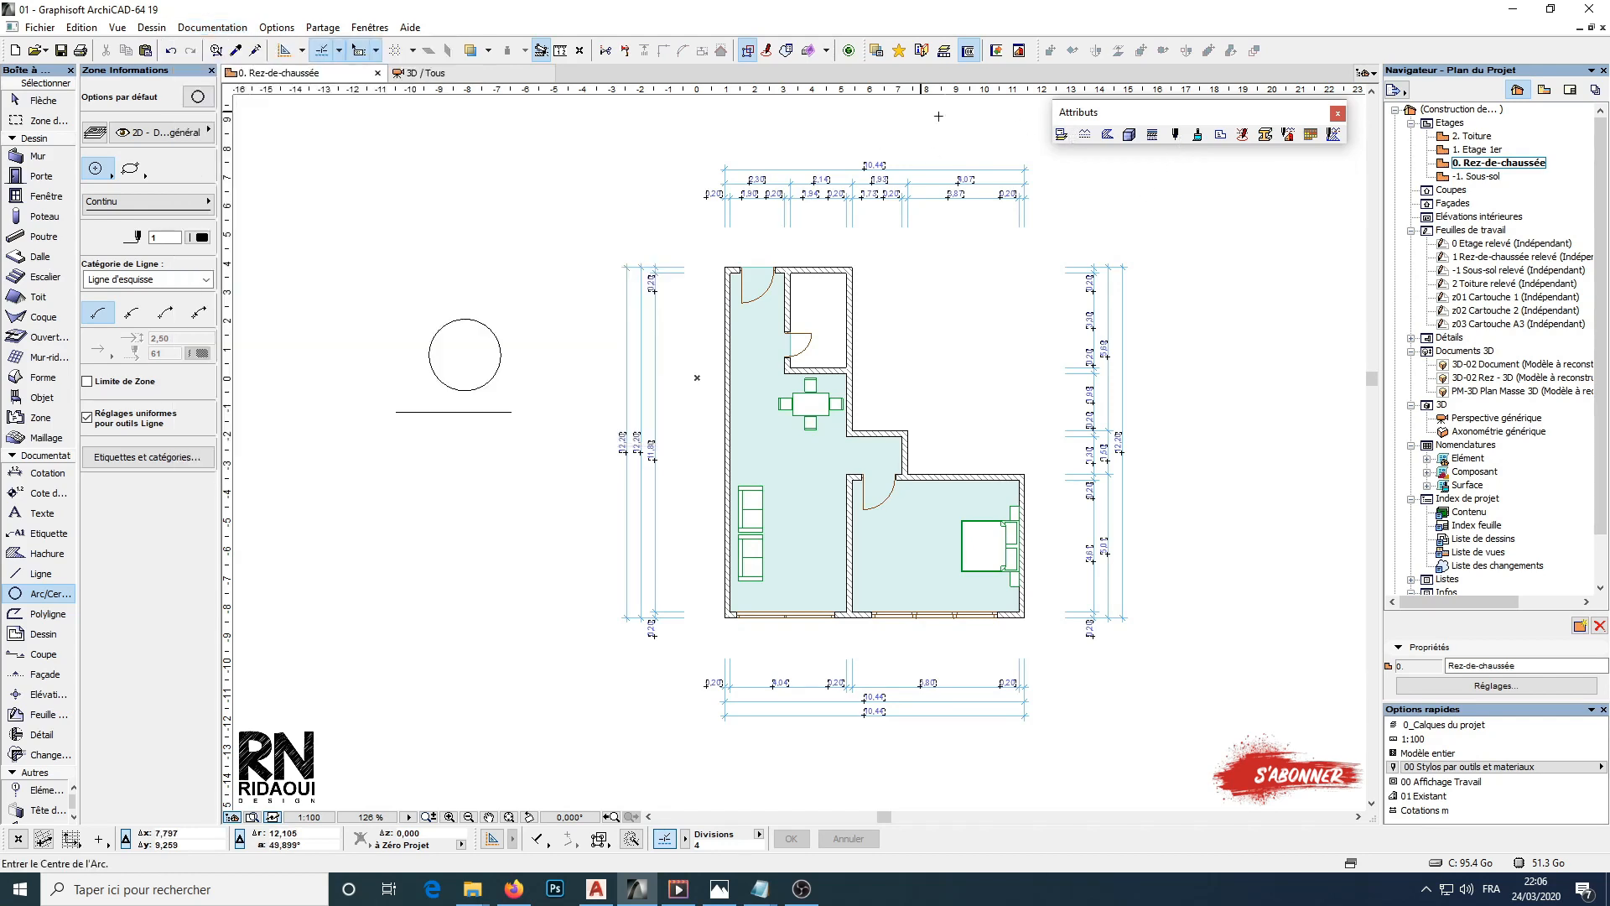
click(1176, 137)
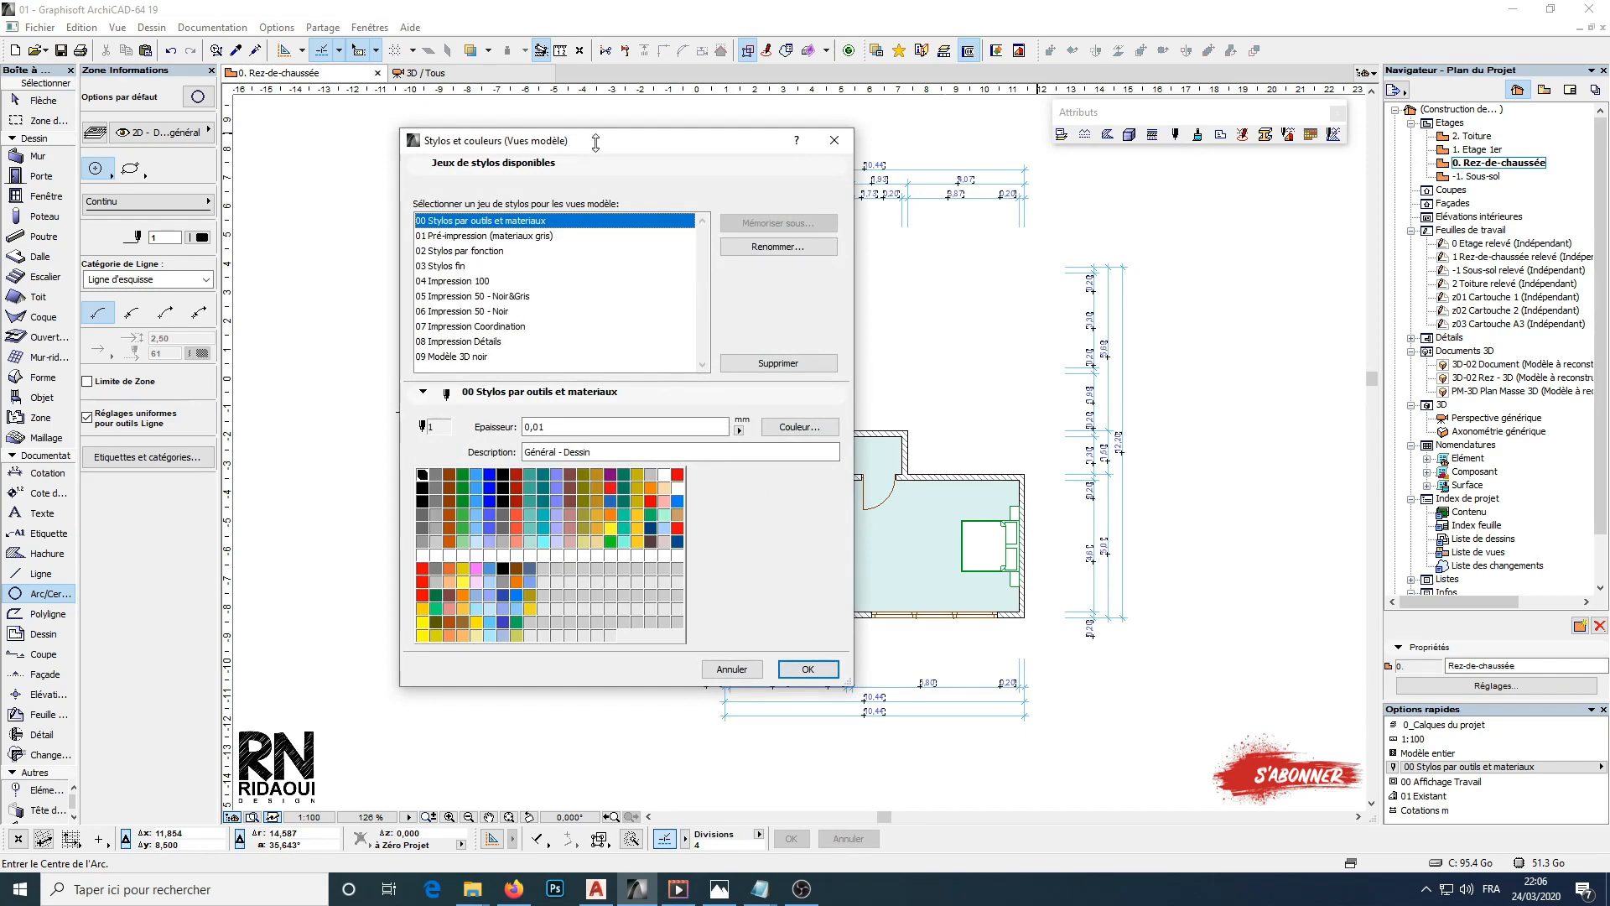
drag(595, 143, 513, 151)
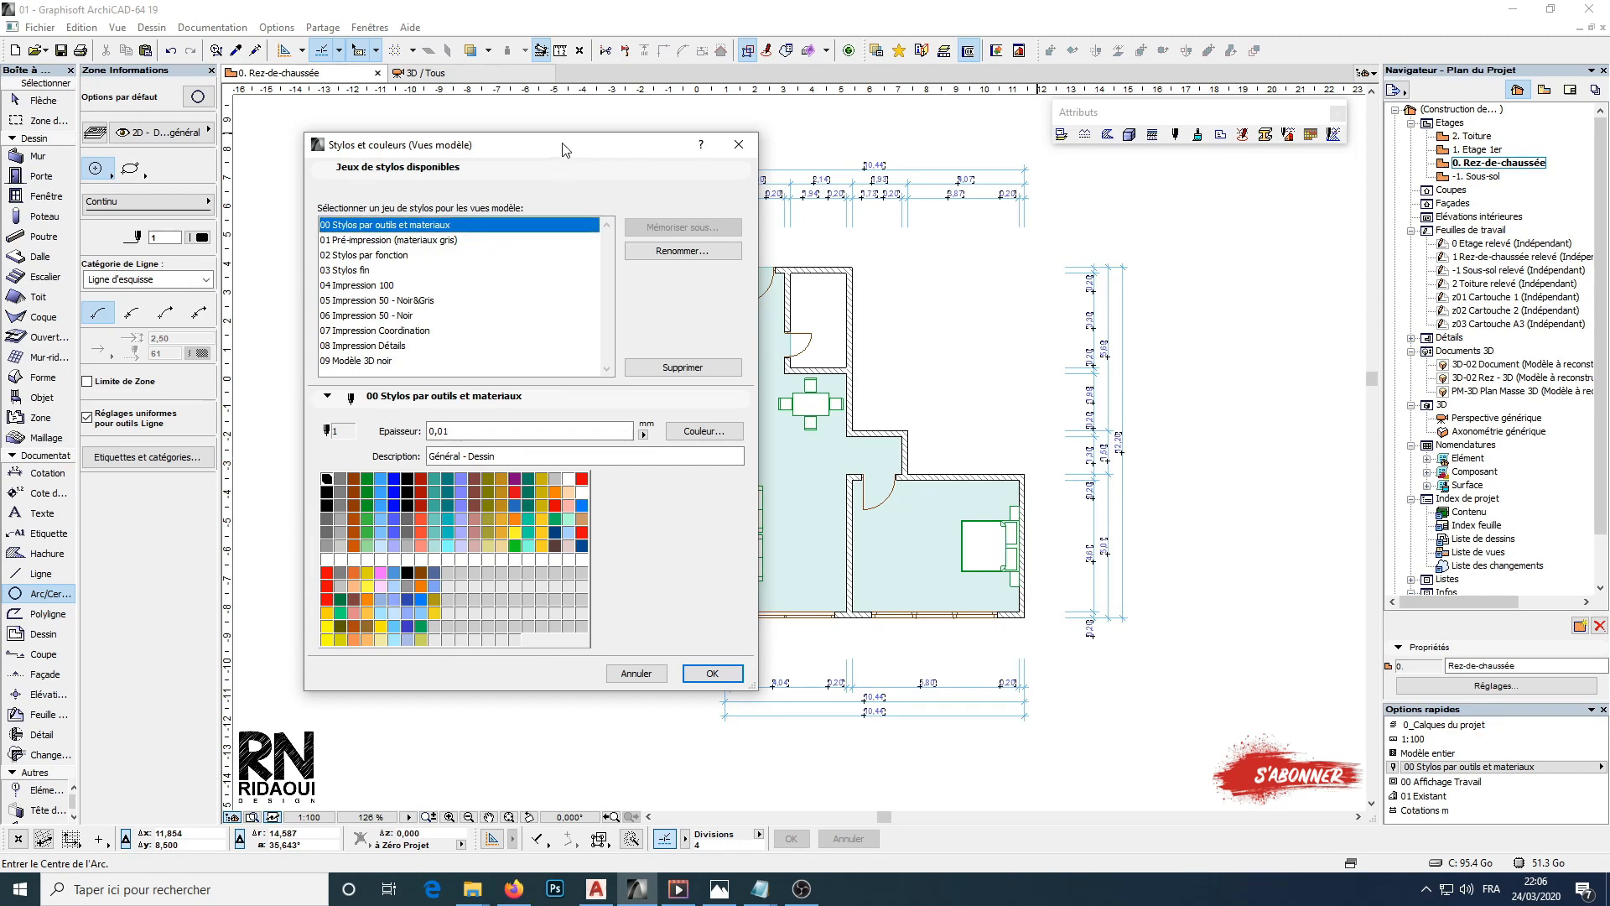
drag(564, 150, 584, 143)
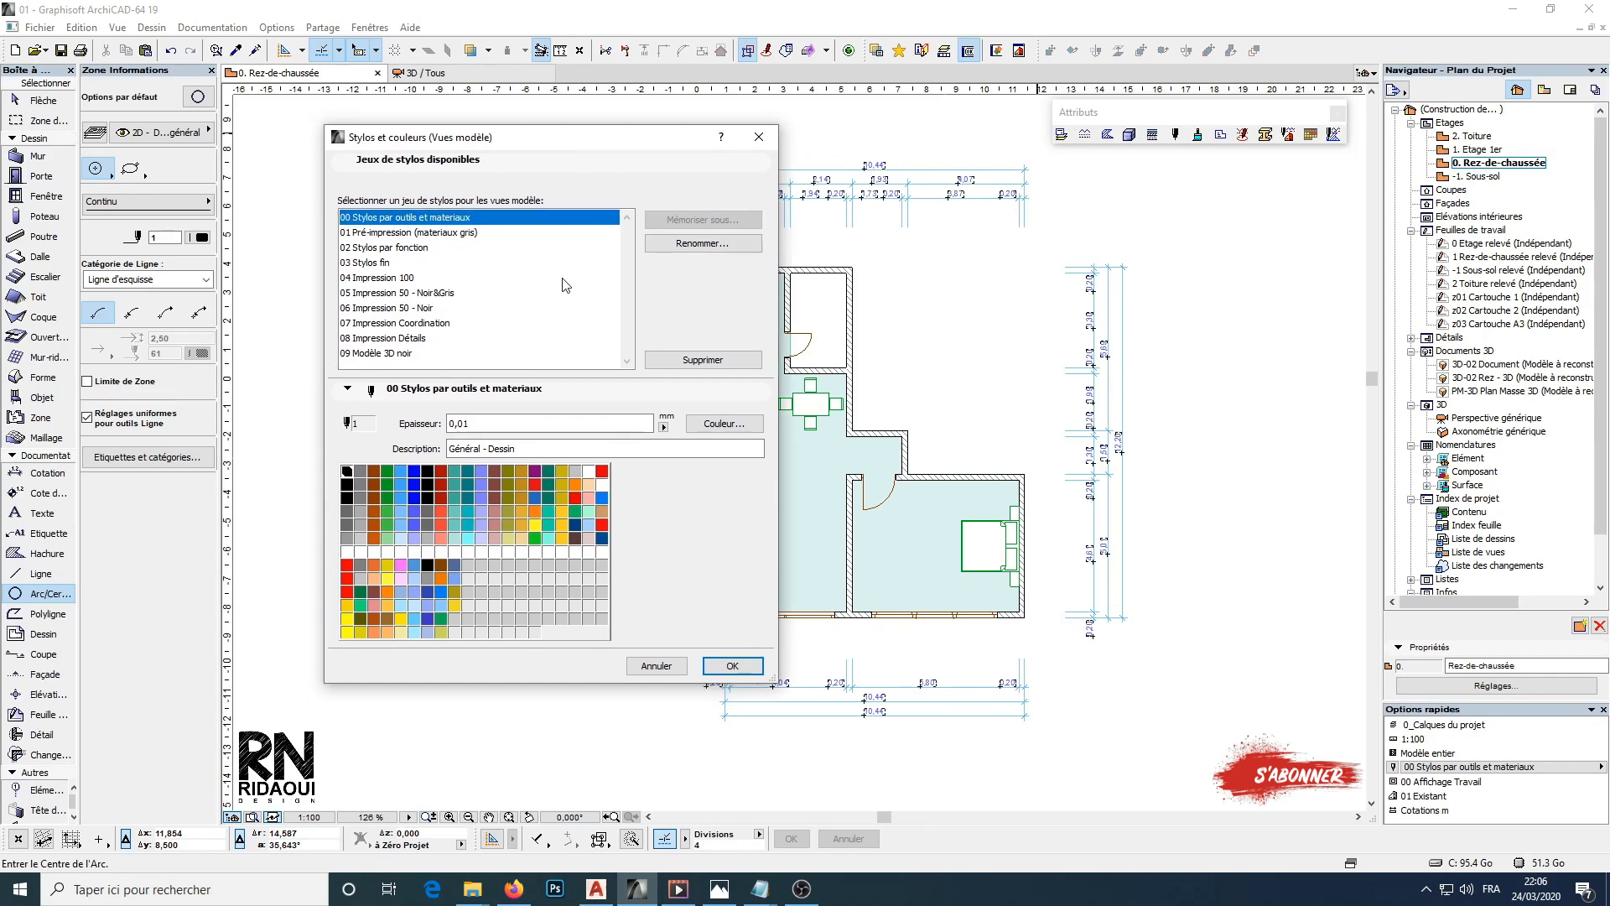
drag(640, 151, 672, 151)
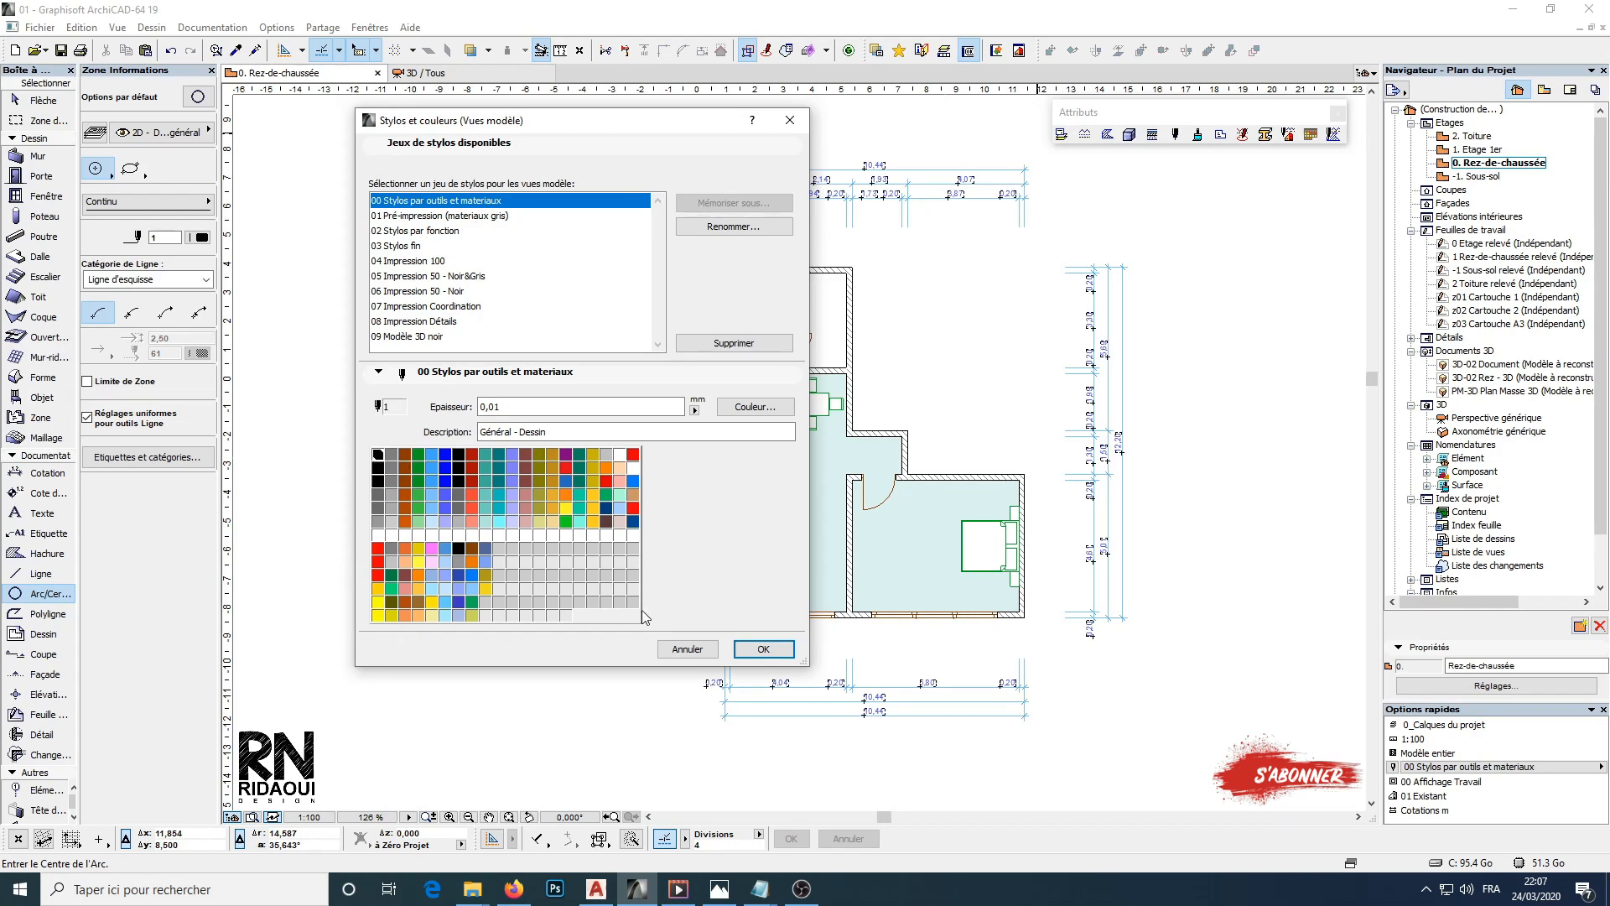
Examine pen 1 of the set 00 Stylos par outils et materiaux and keep mm as the thickness unit
click(566, 615)
click(380, 454)
click(391, 455)
click(380, 455)
mouse_move(633, 125)
mouse_down()
mouse_move(600, 123)
mouse_move(640, 120)
mouse_up()
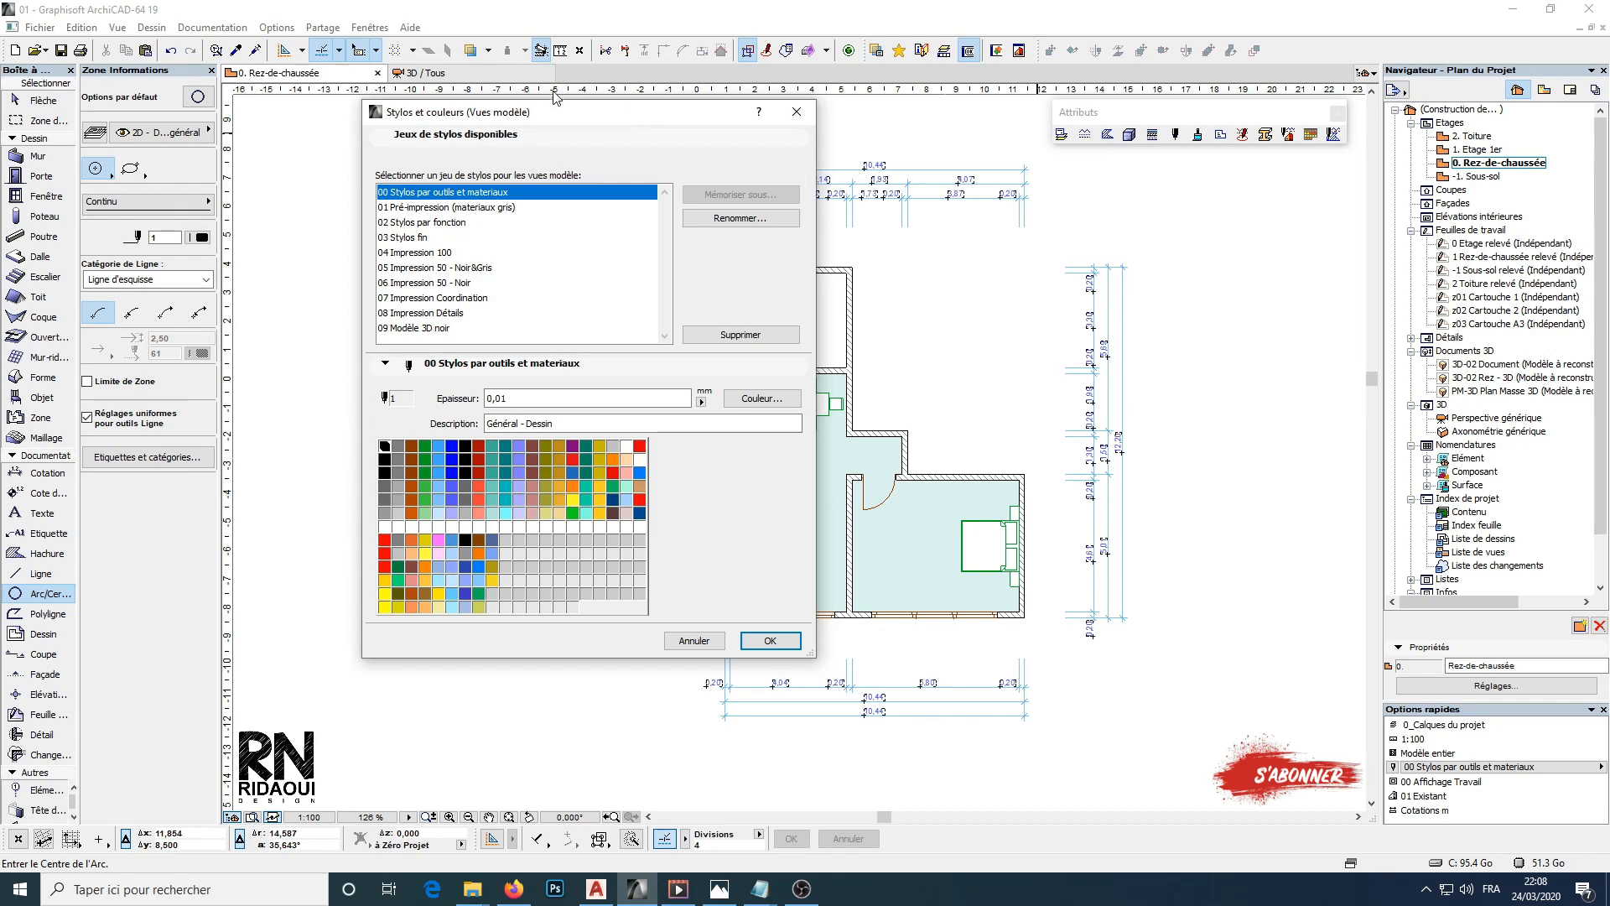
drag(582, 121, 592, 133)
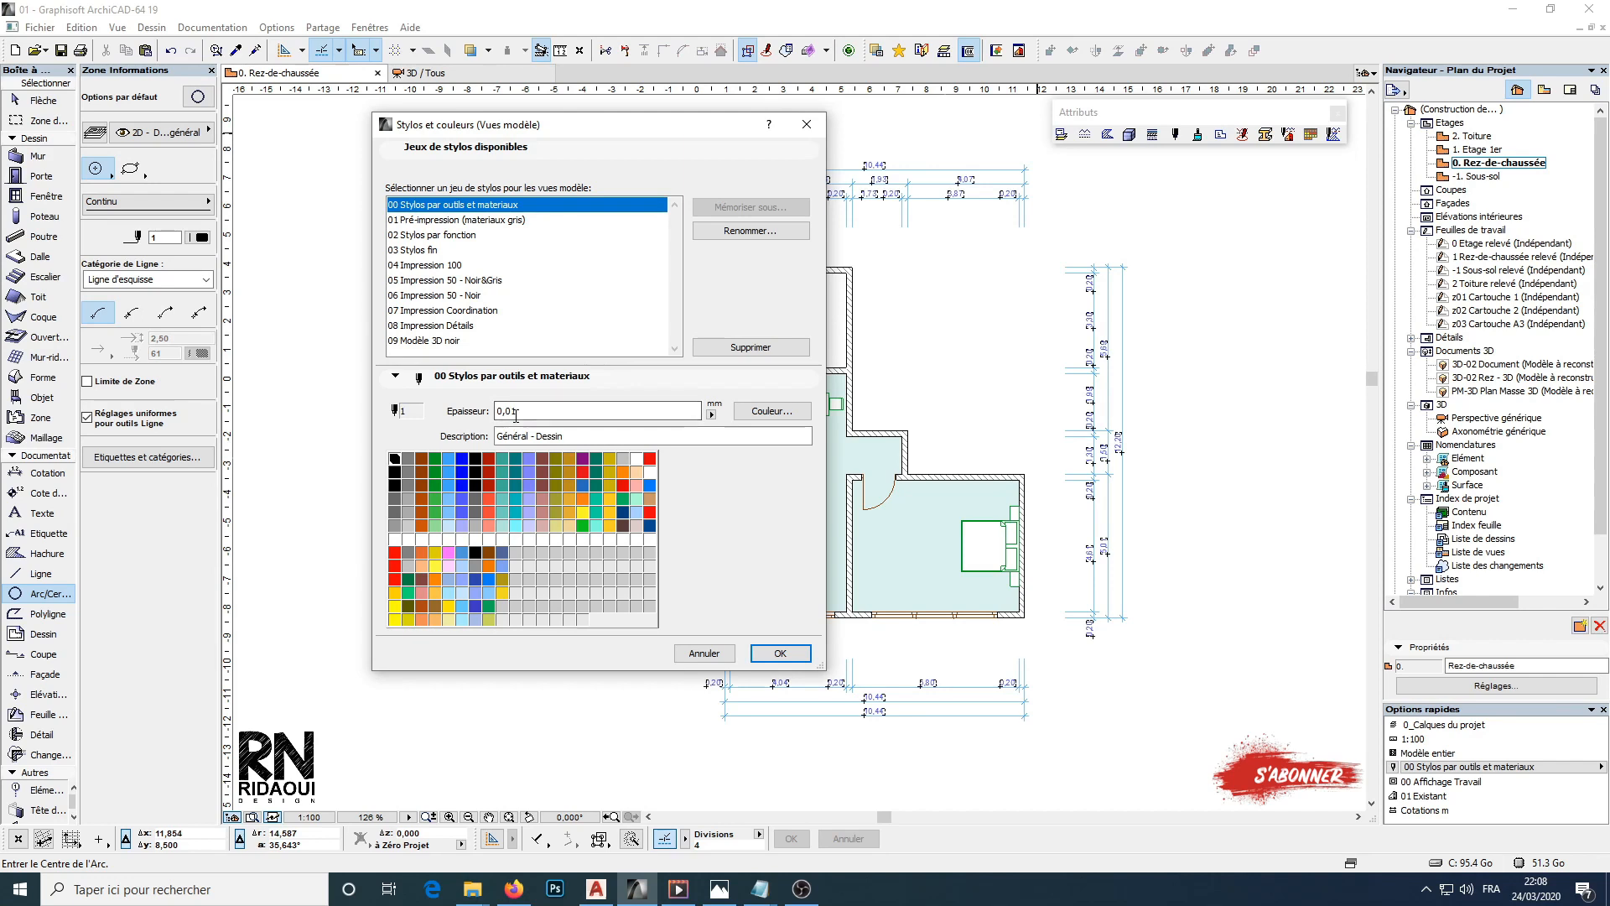
click(712, 415)
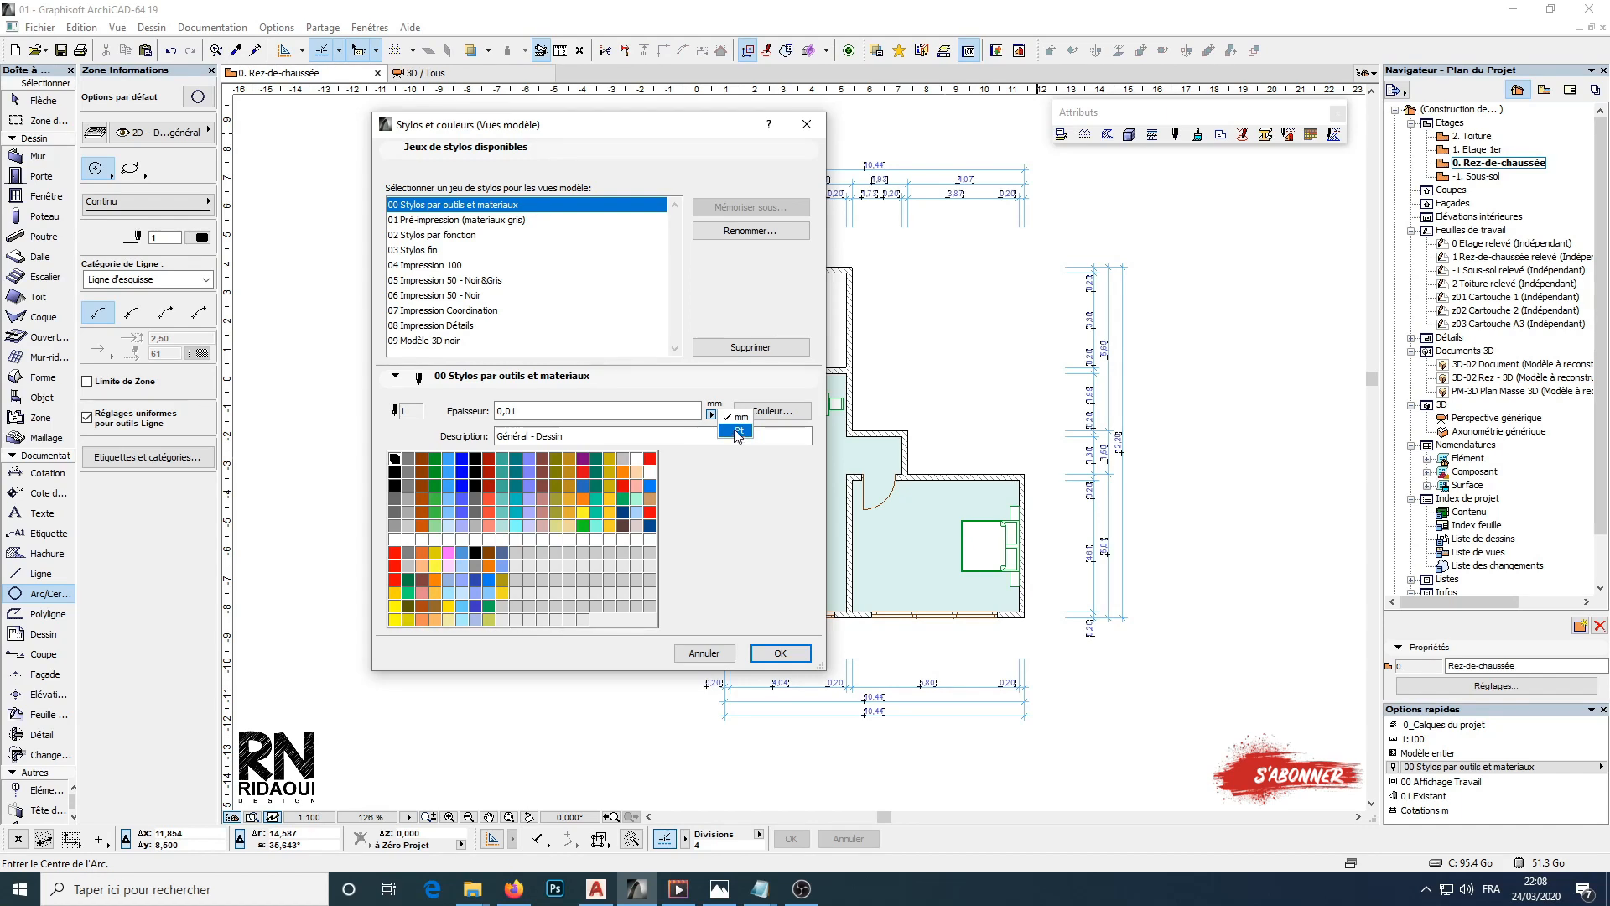
click(735, 421)
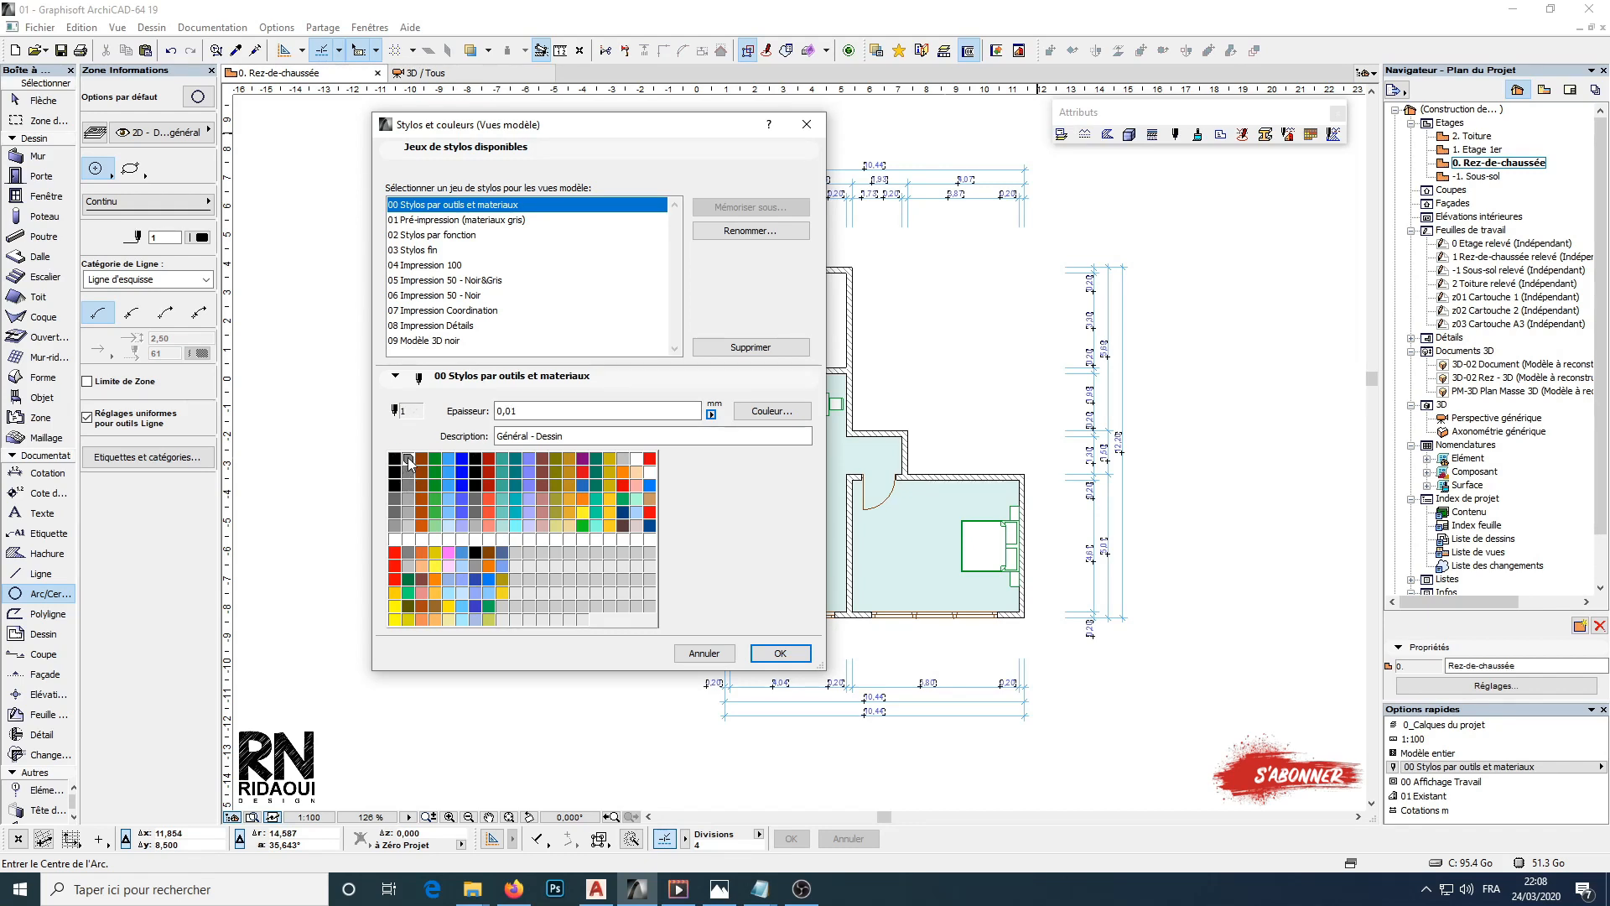
Examine the thickness and description of various pens in the first two rows of 00 Stylos par outils et materiaux
click(449, 459)
click(567, 462)
click(650, 460)
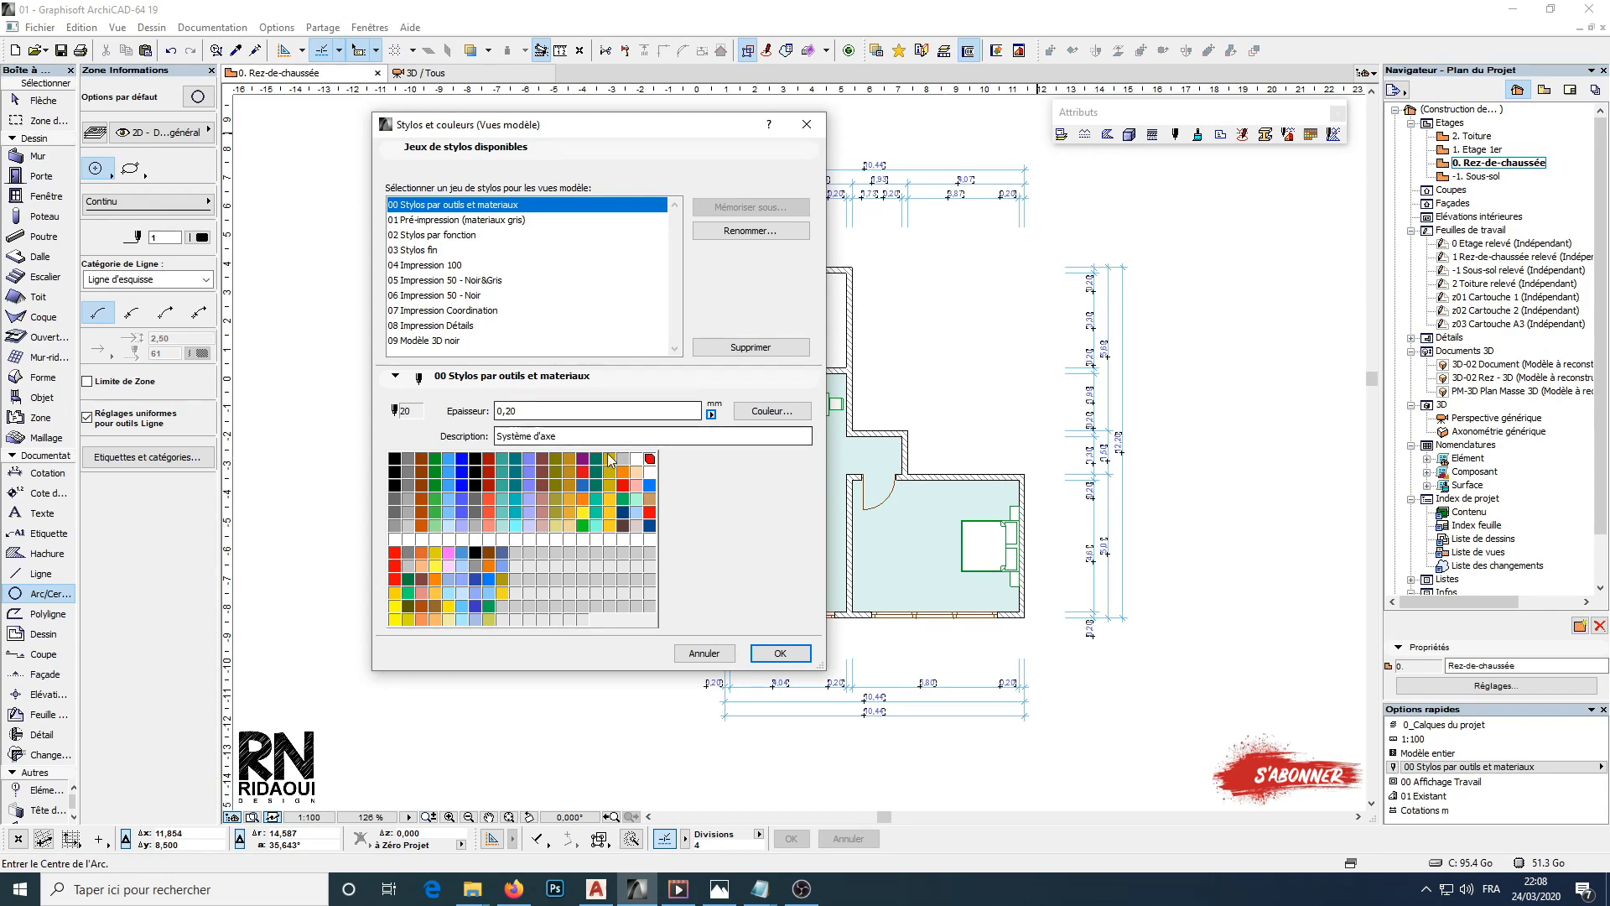
click(637, 459)
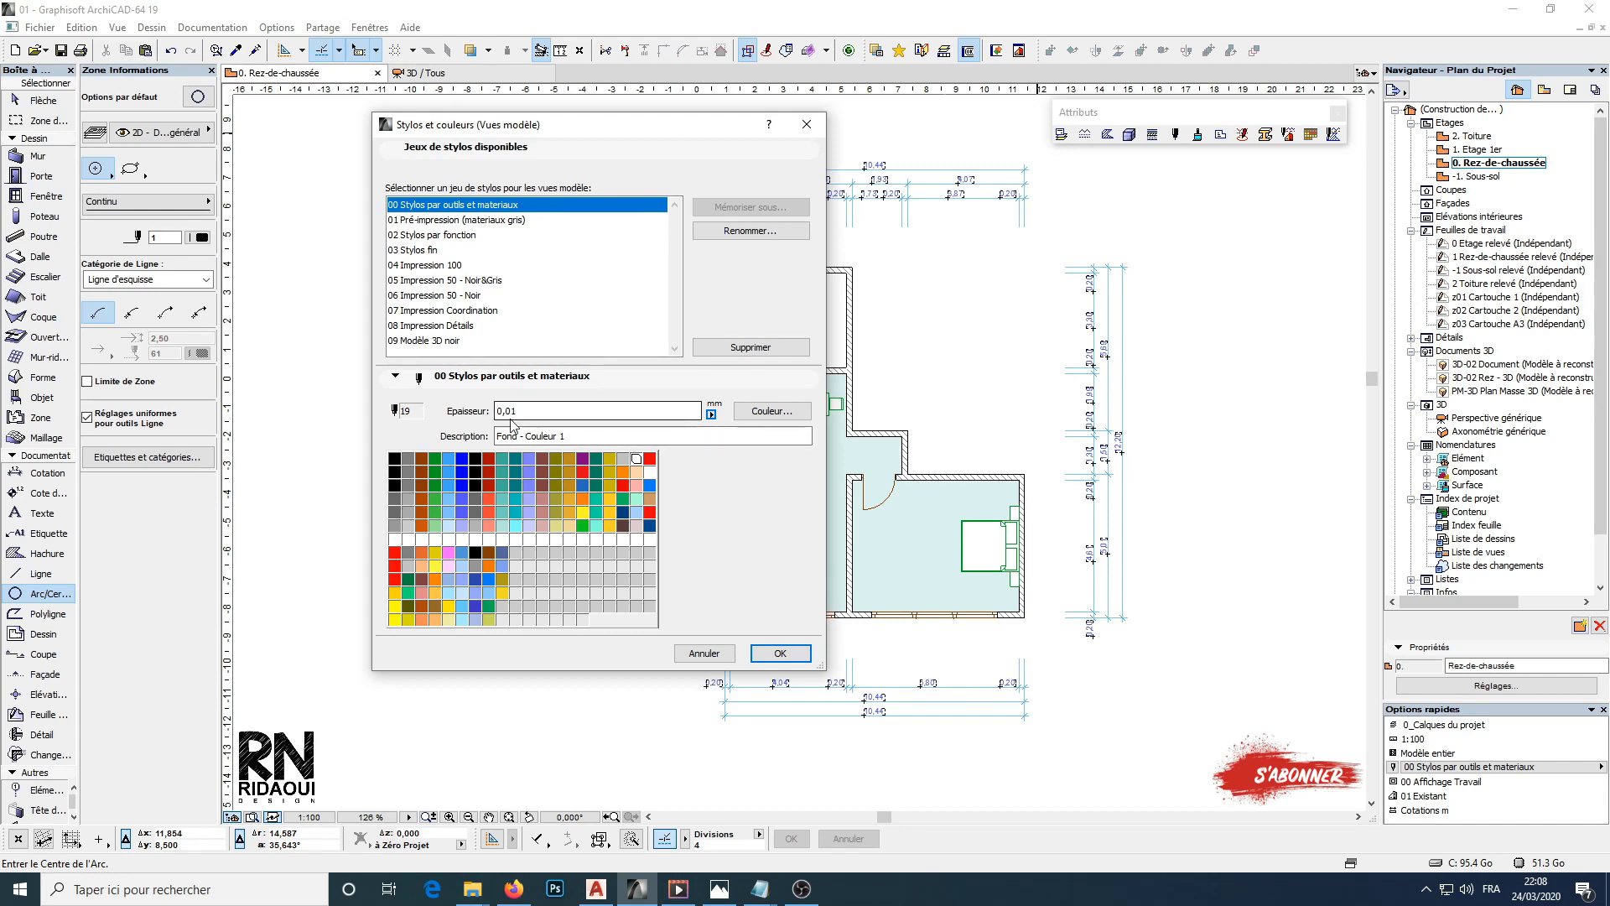
click(650, 460)
click(396, 473)
click(422, 472)
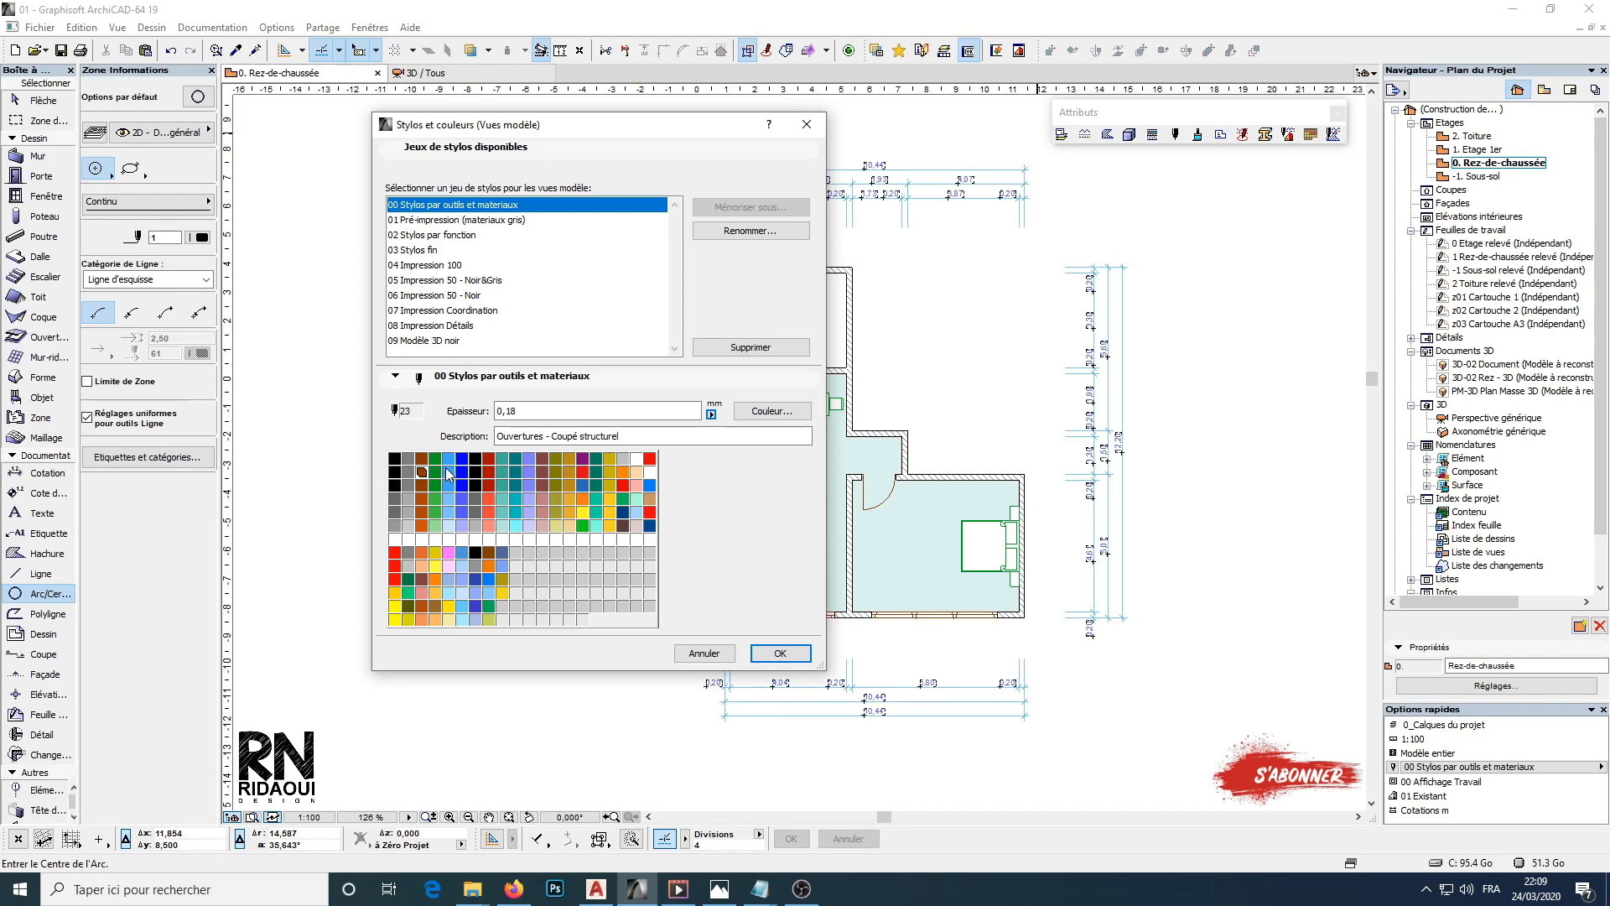
click(449, 472)
click(486, 472)
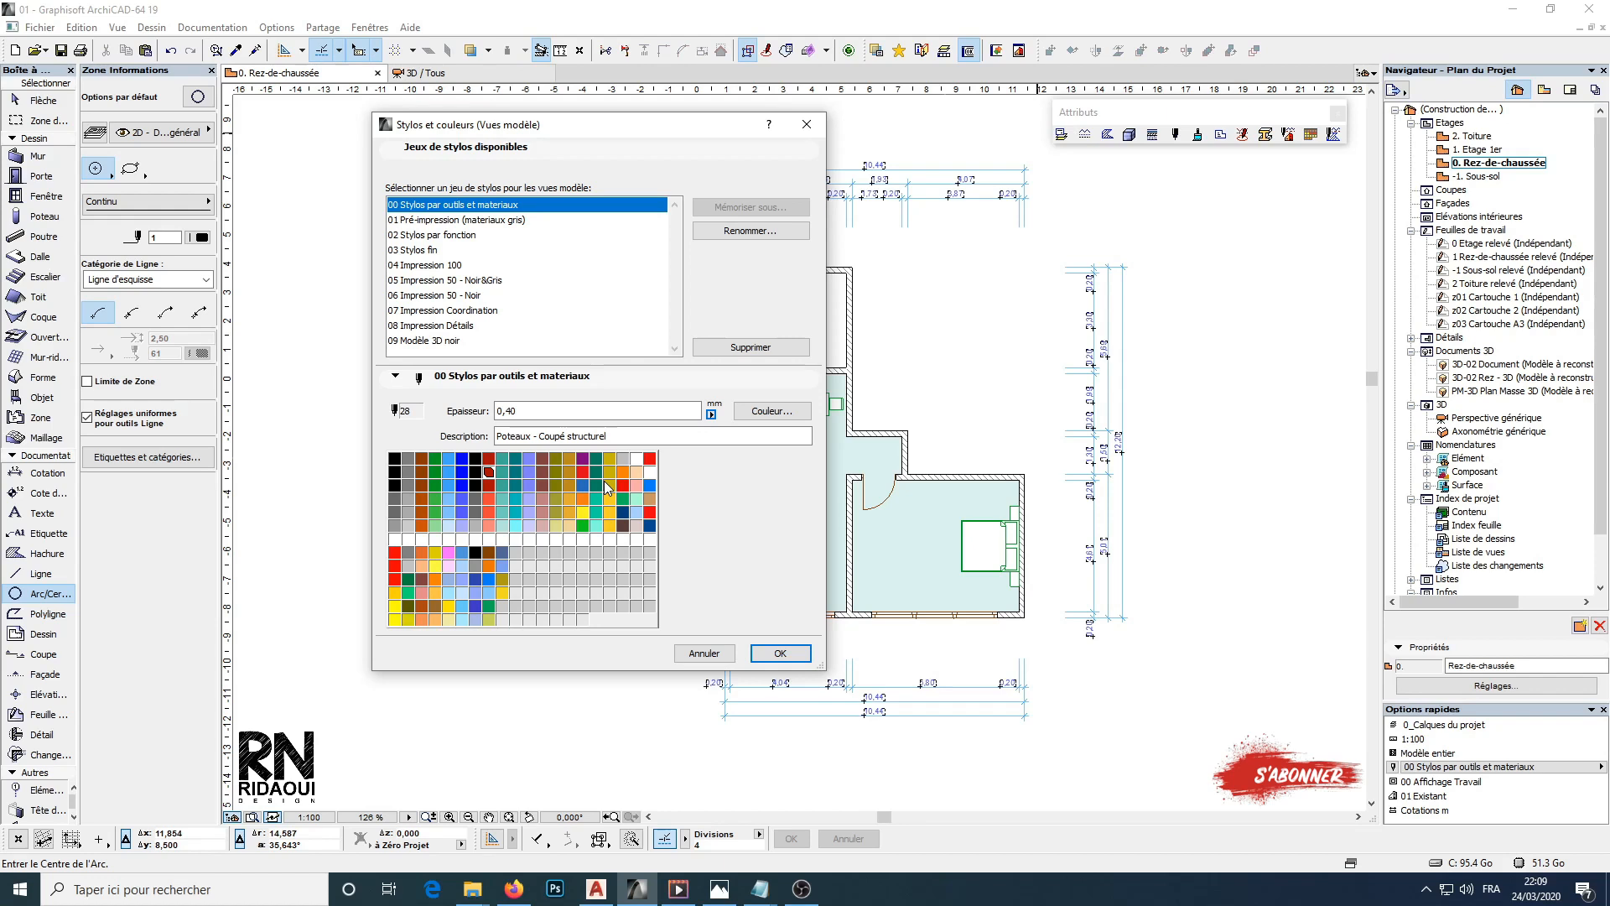
View the colour editor for pen 1 and close it without changing the colour
click(408, 457)
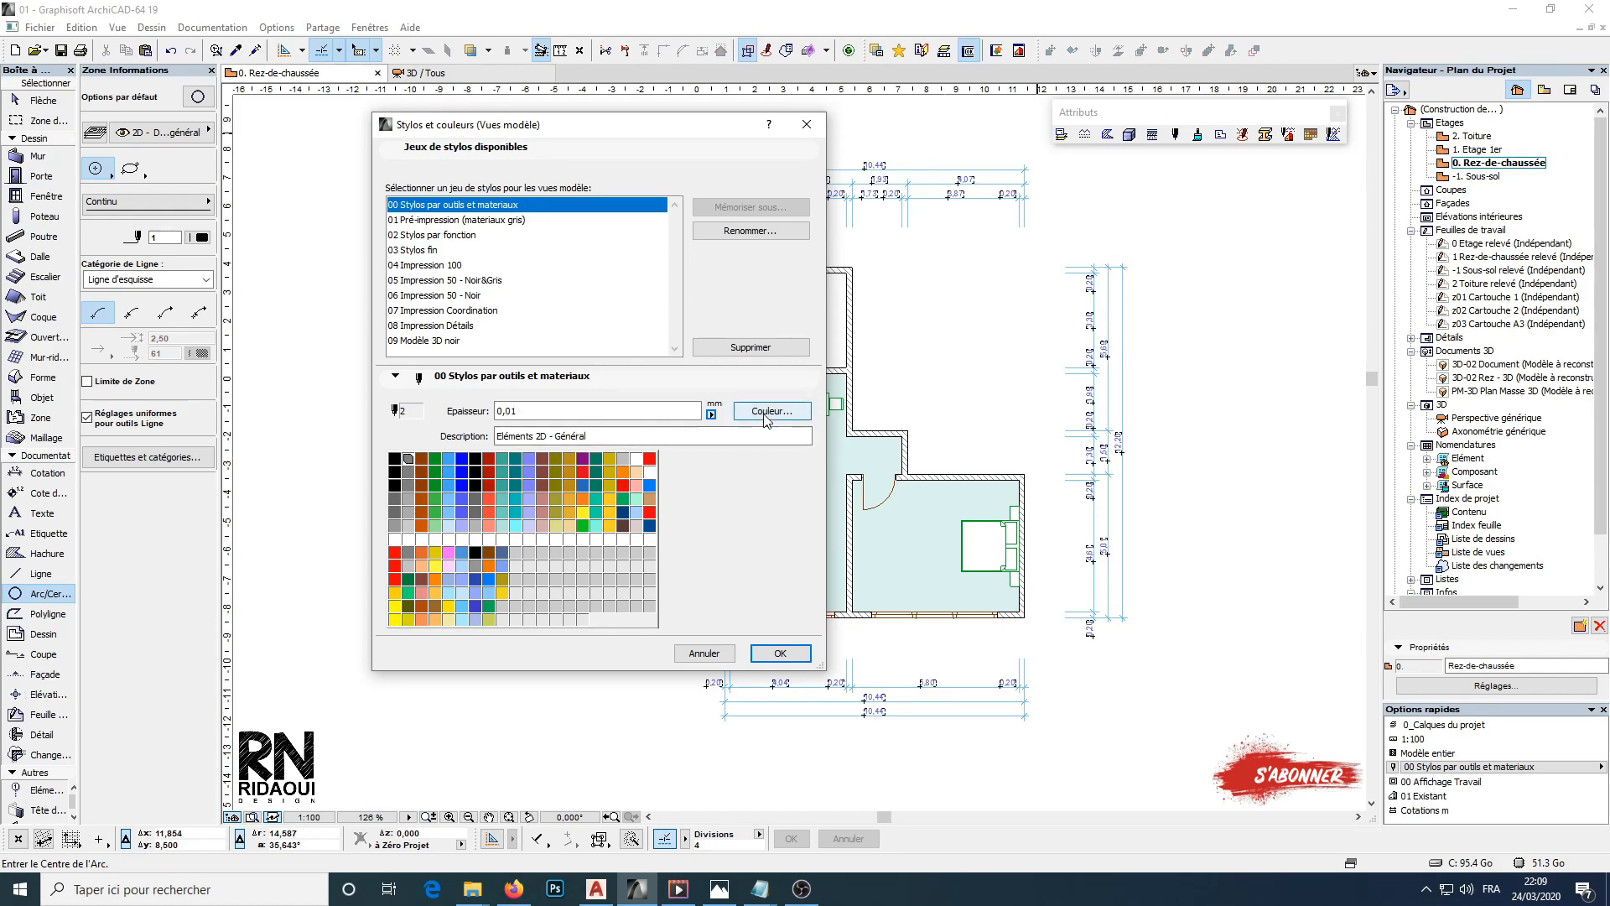
click(398, 459)
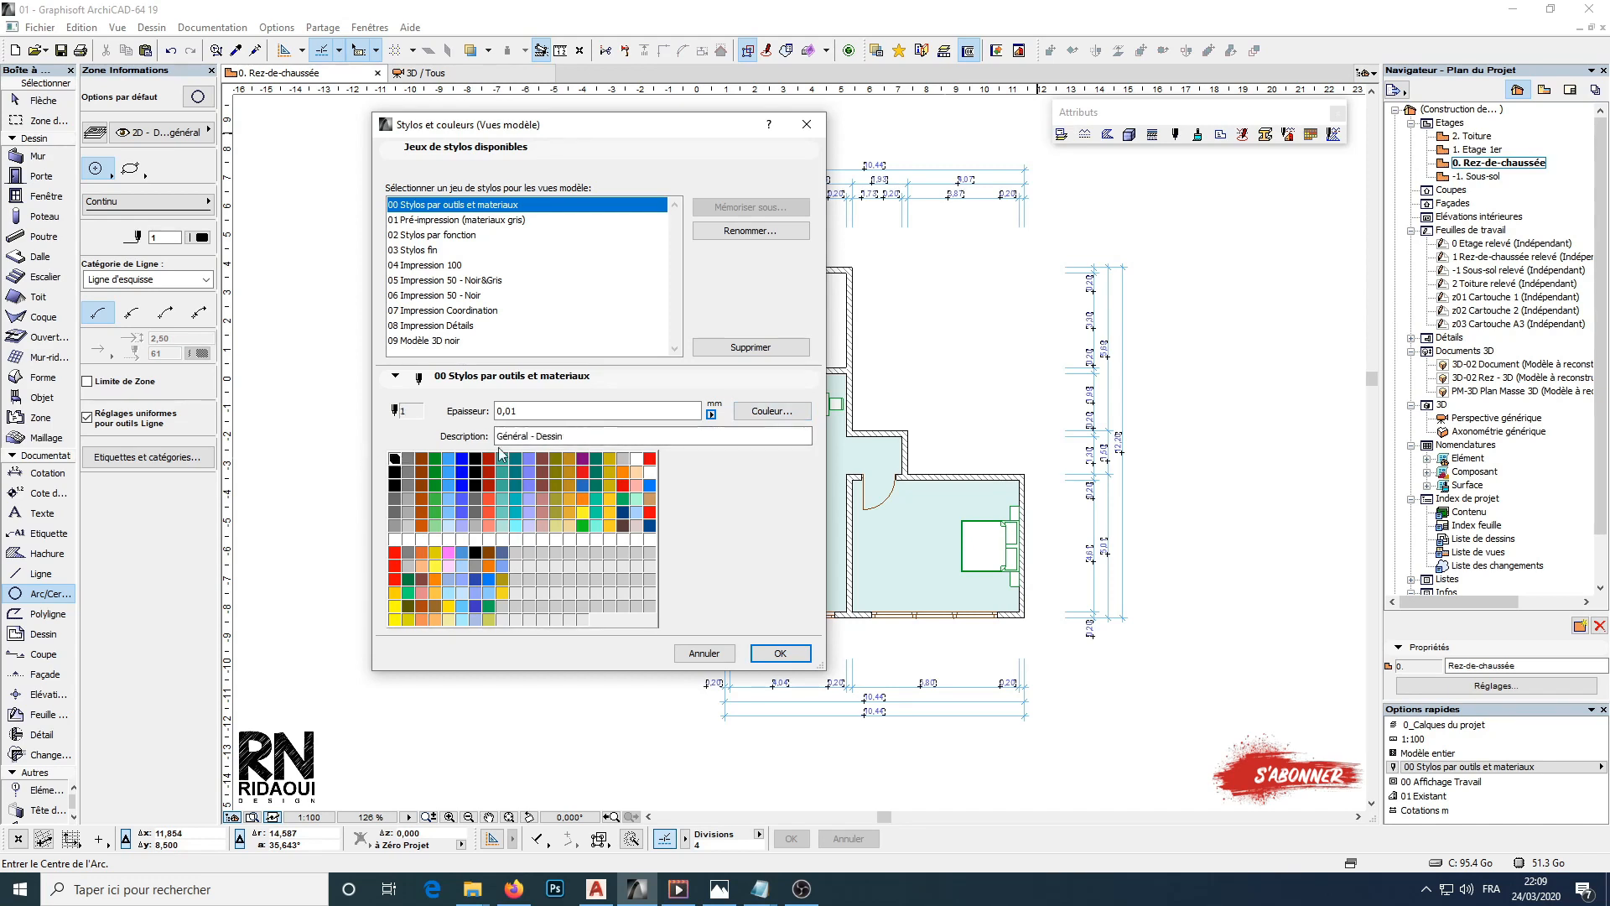
click(772, 411)
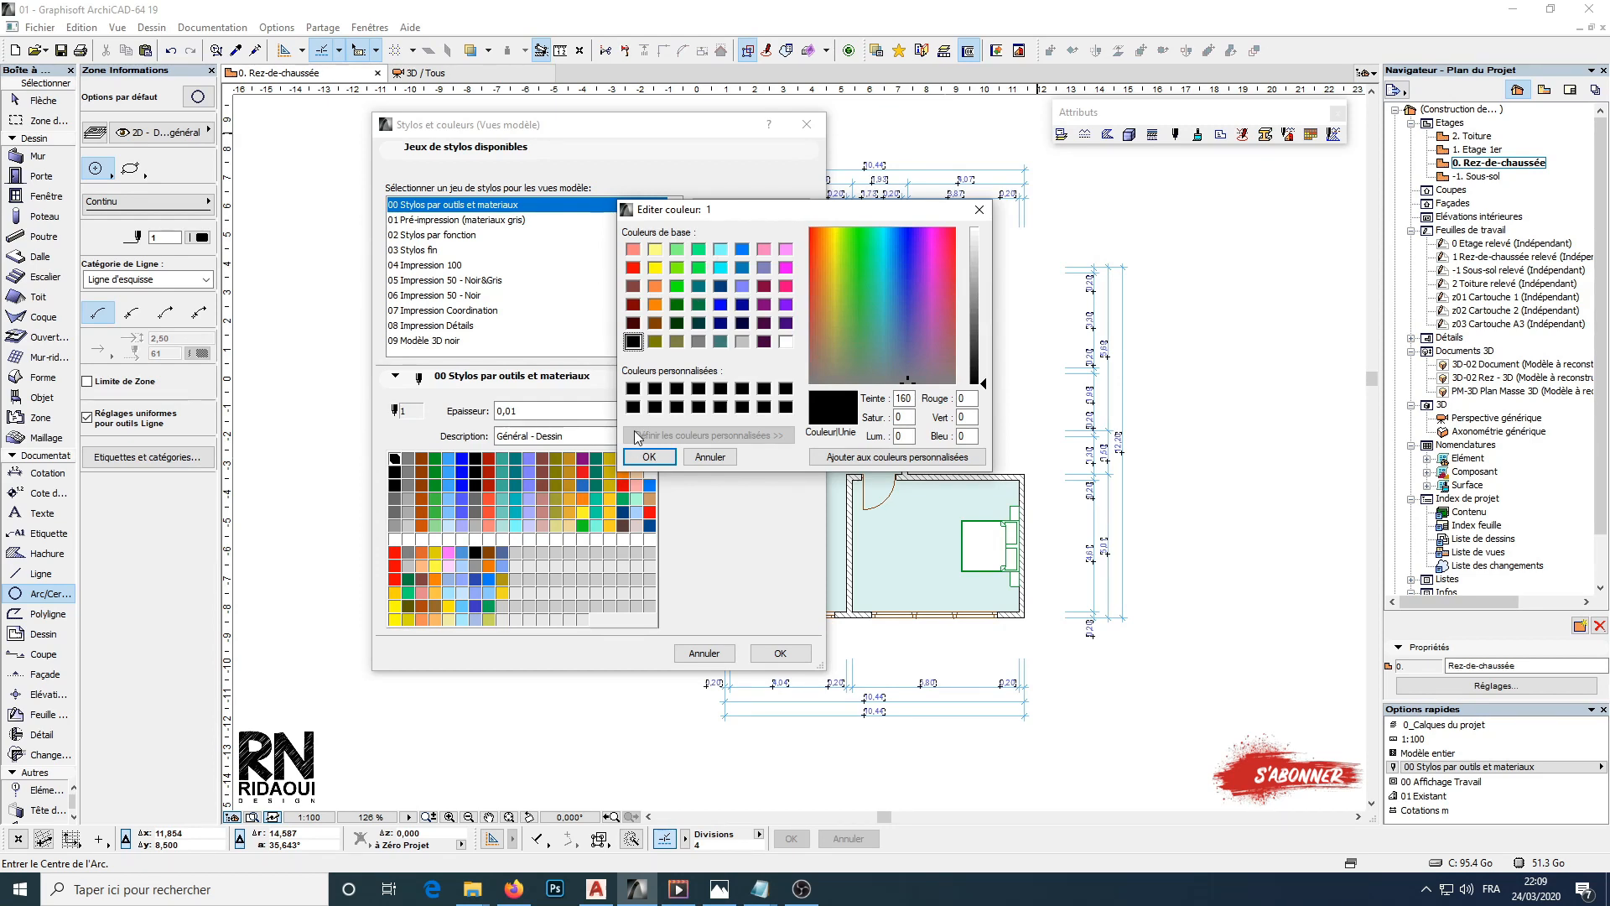
click(979, 210)
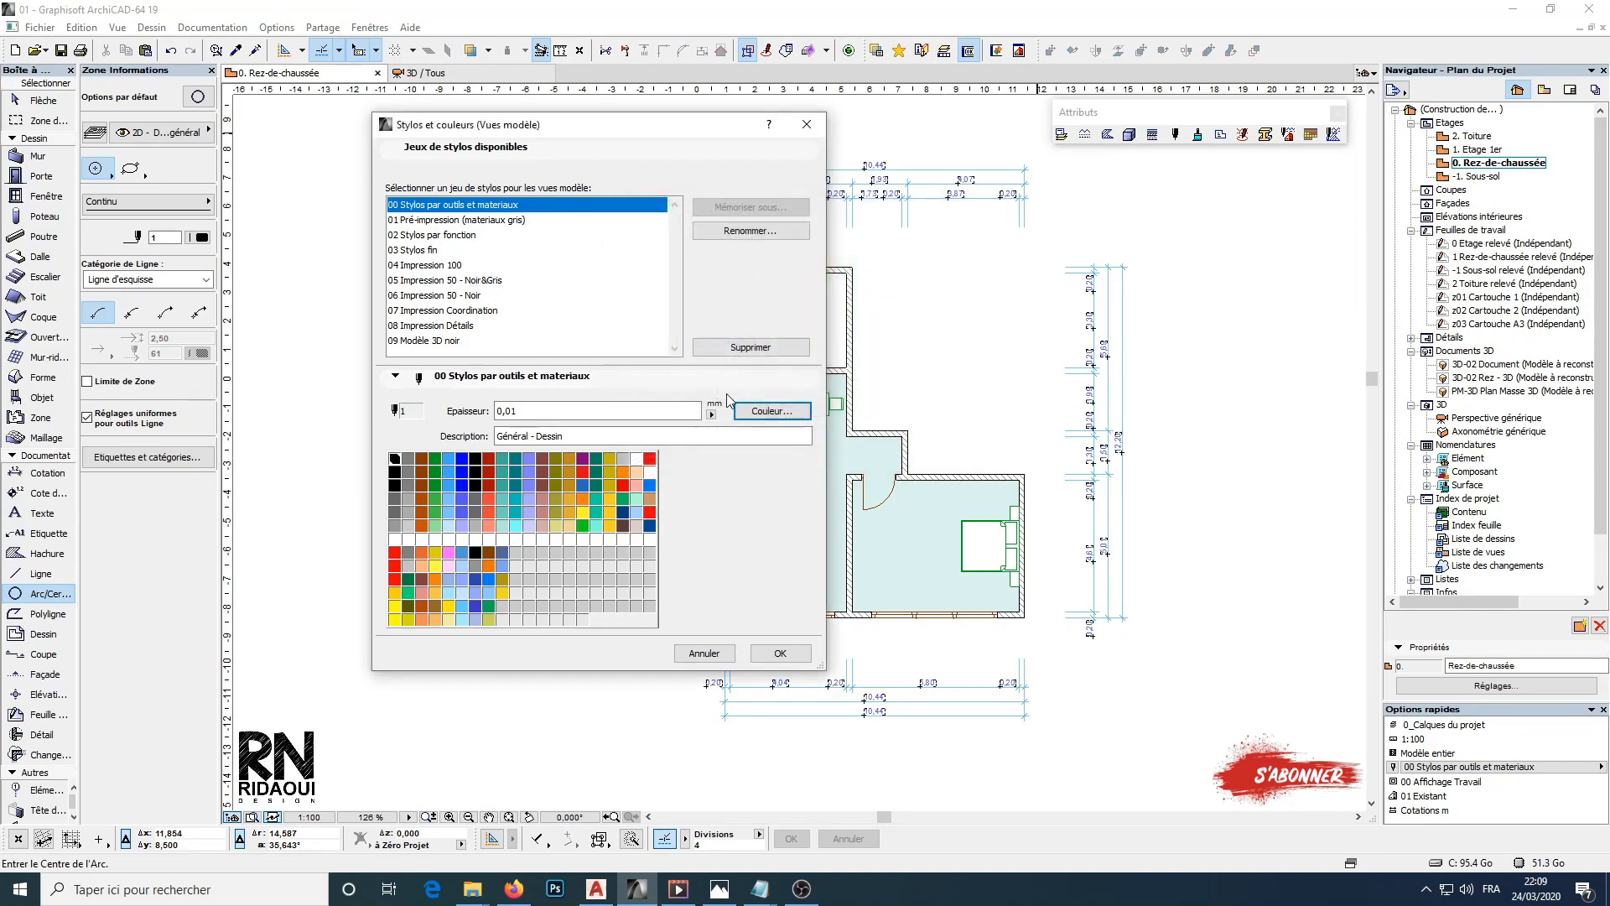
Compare the pen palettes of other sets, from 01 Pré-impression (materiaux gris) through 08 Impression Détails
click(437, 222)
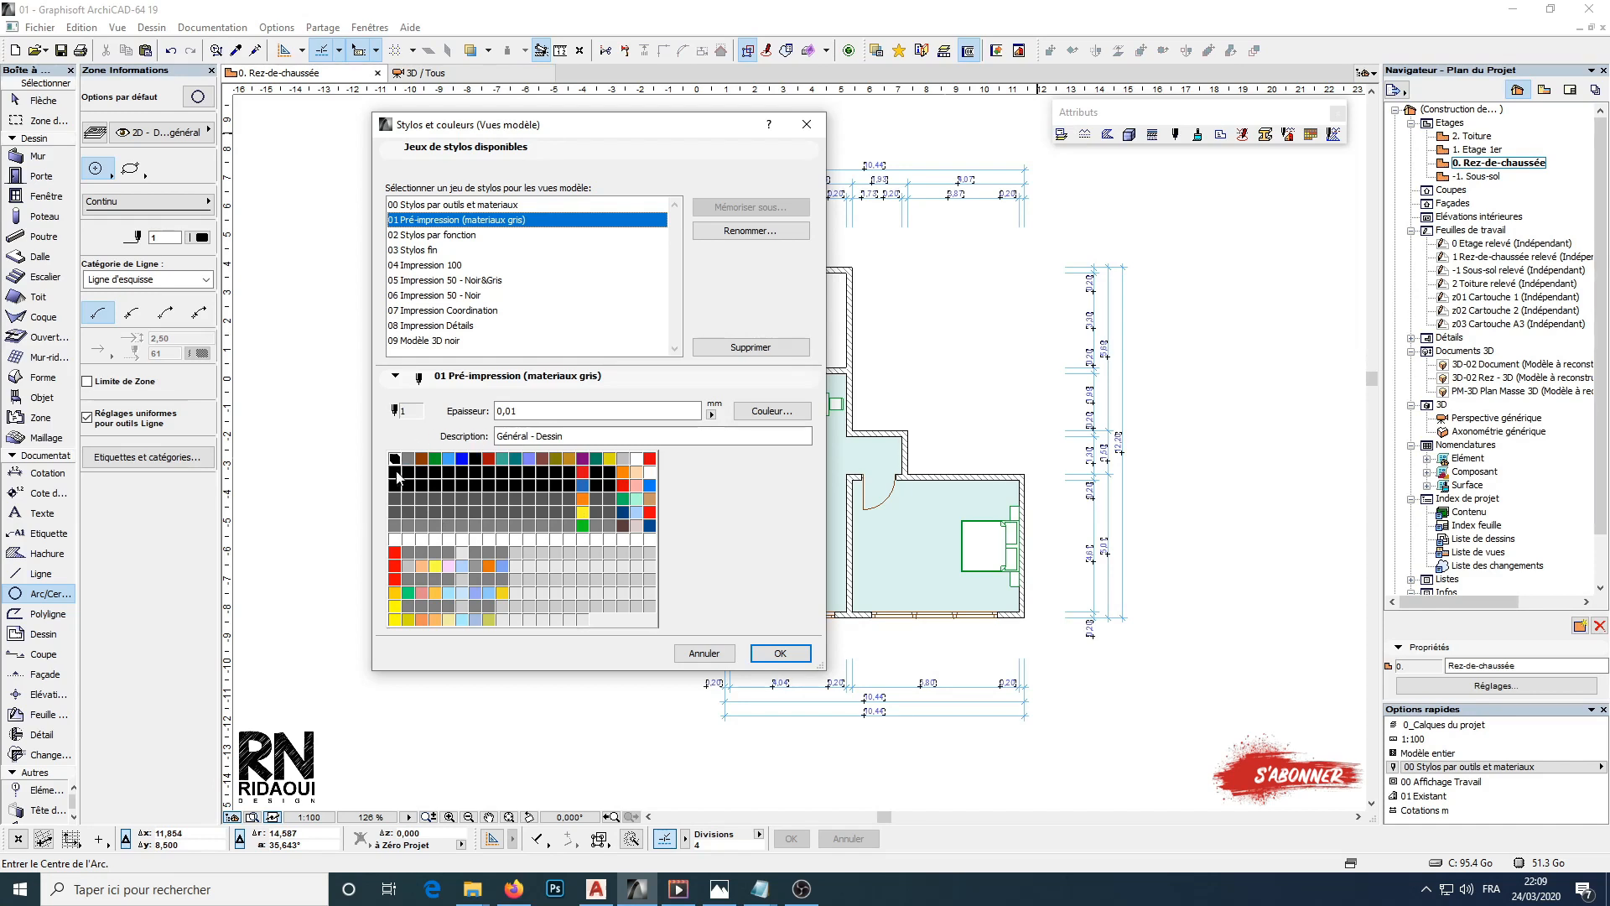
click(425, 237)
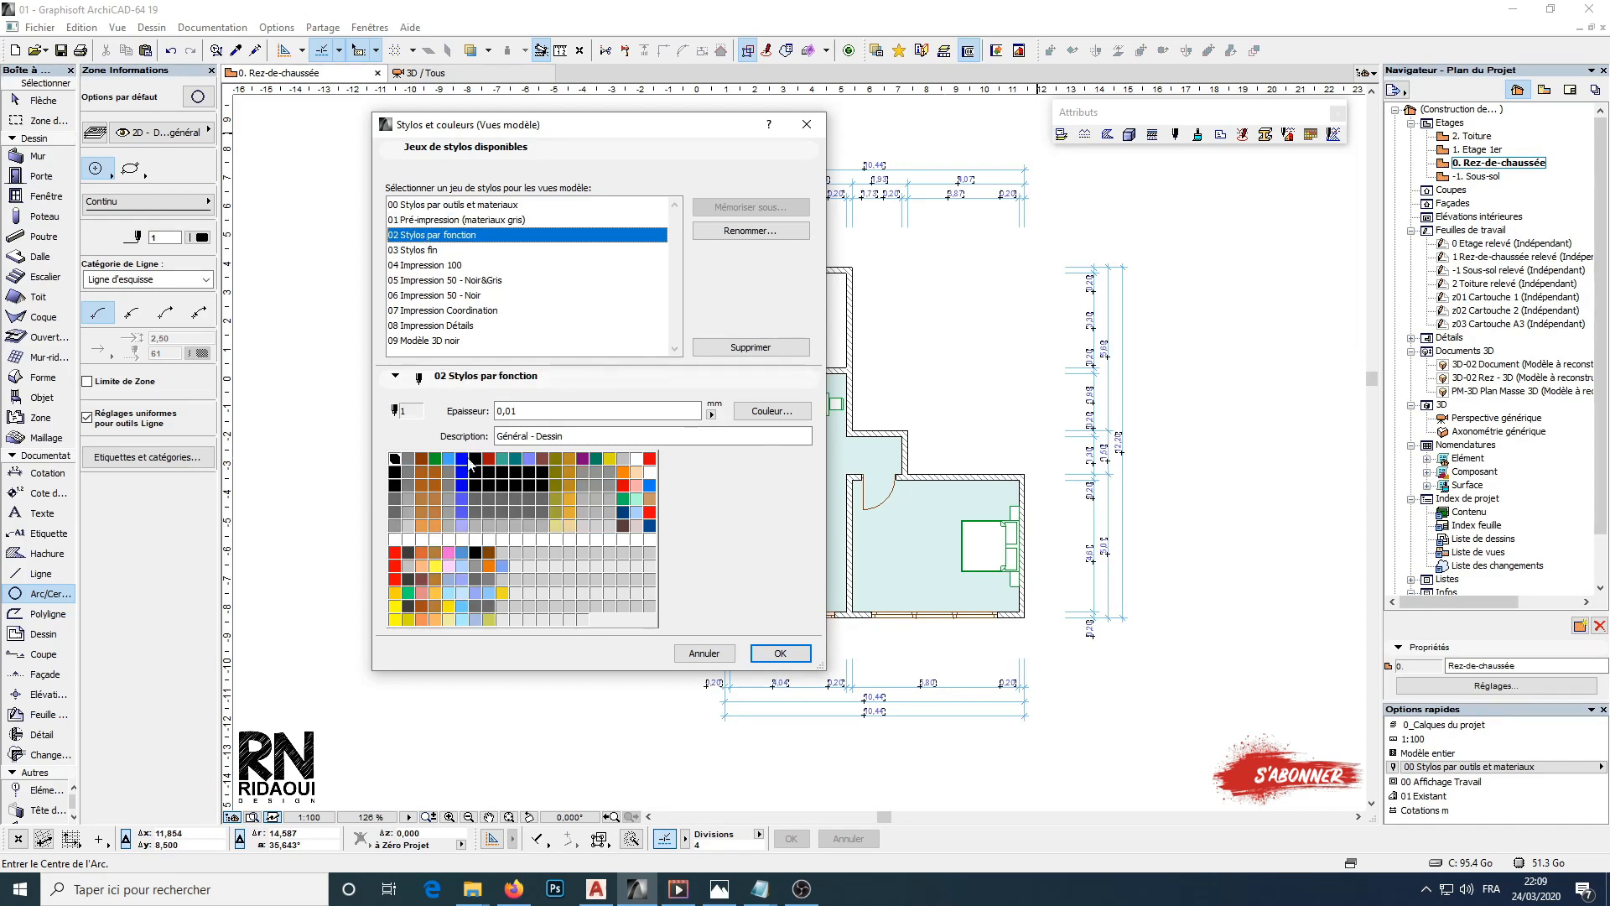
click(428, 267)
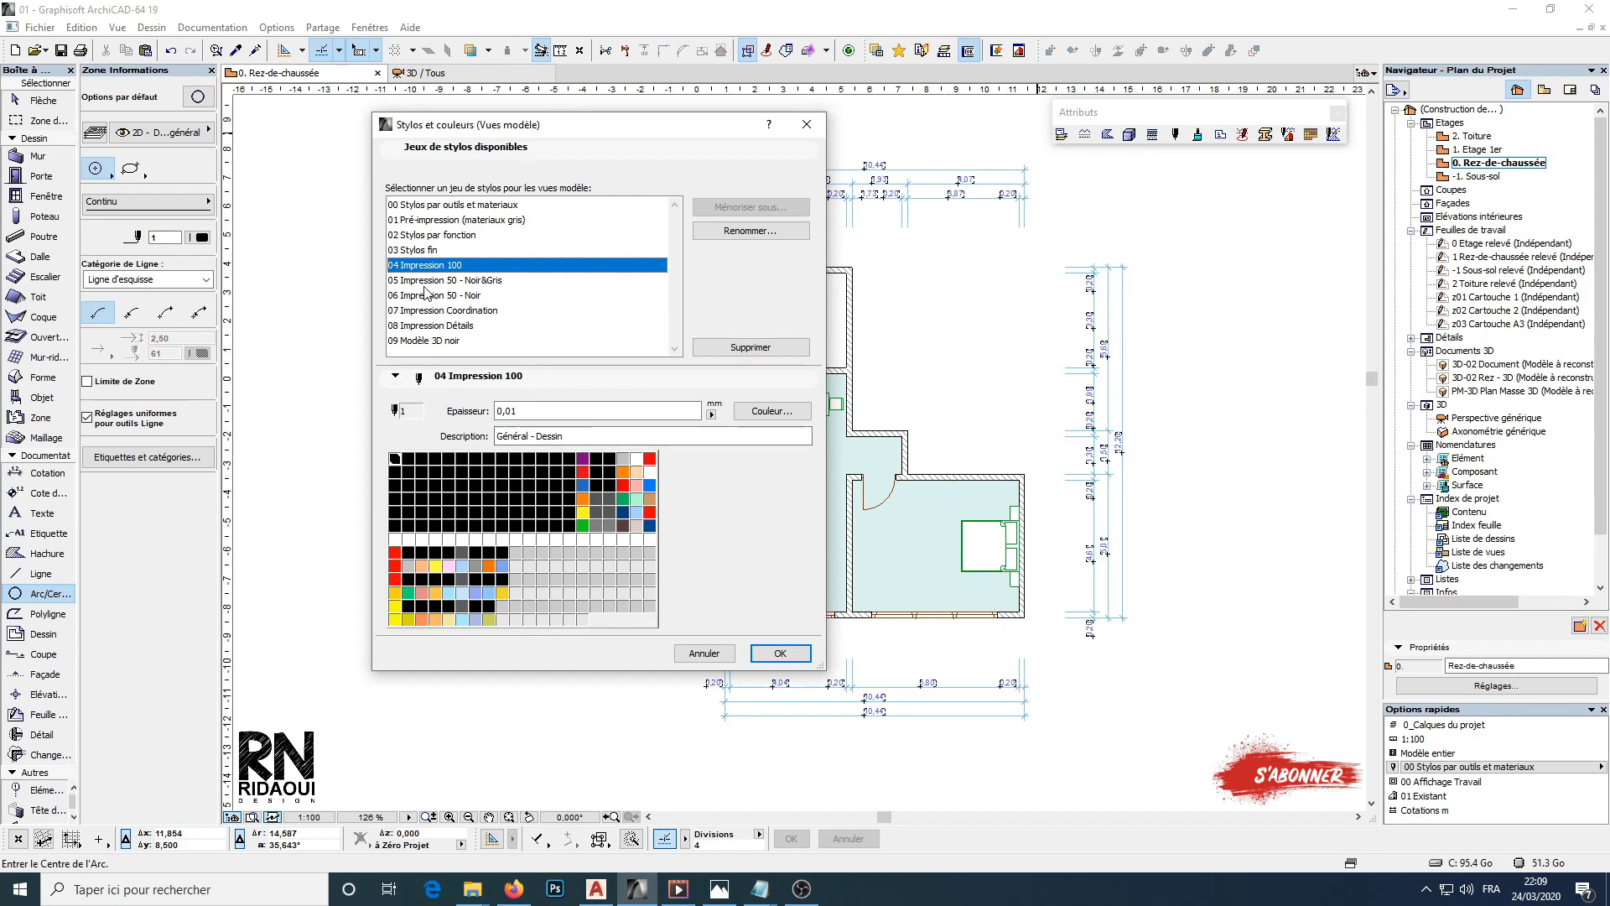
click(428, 295)
click(443, 311)
click(443, 327)
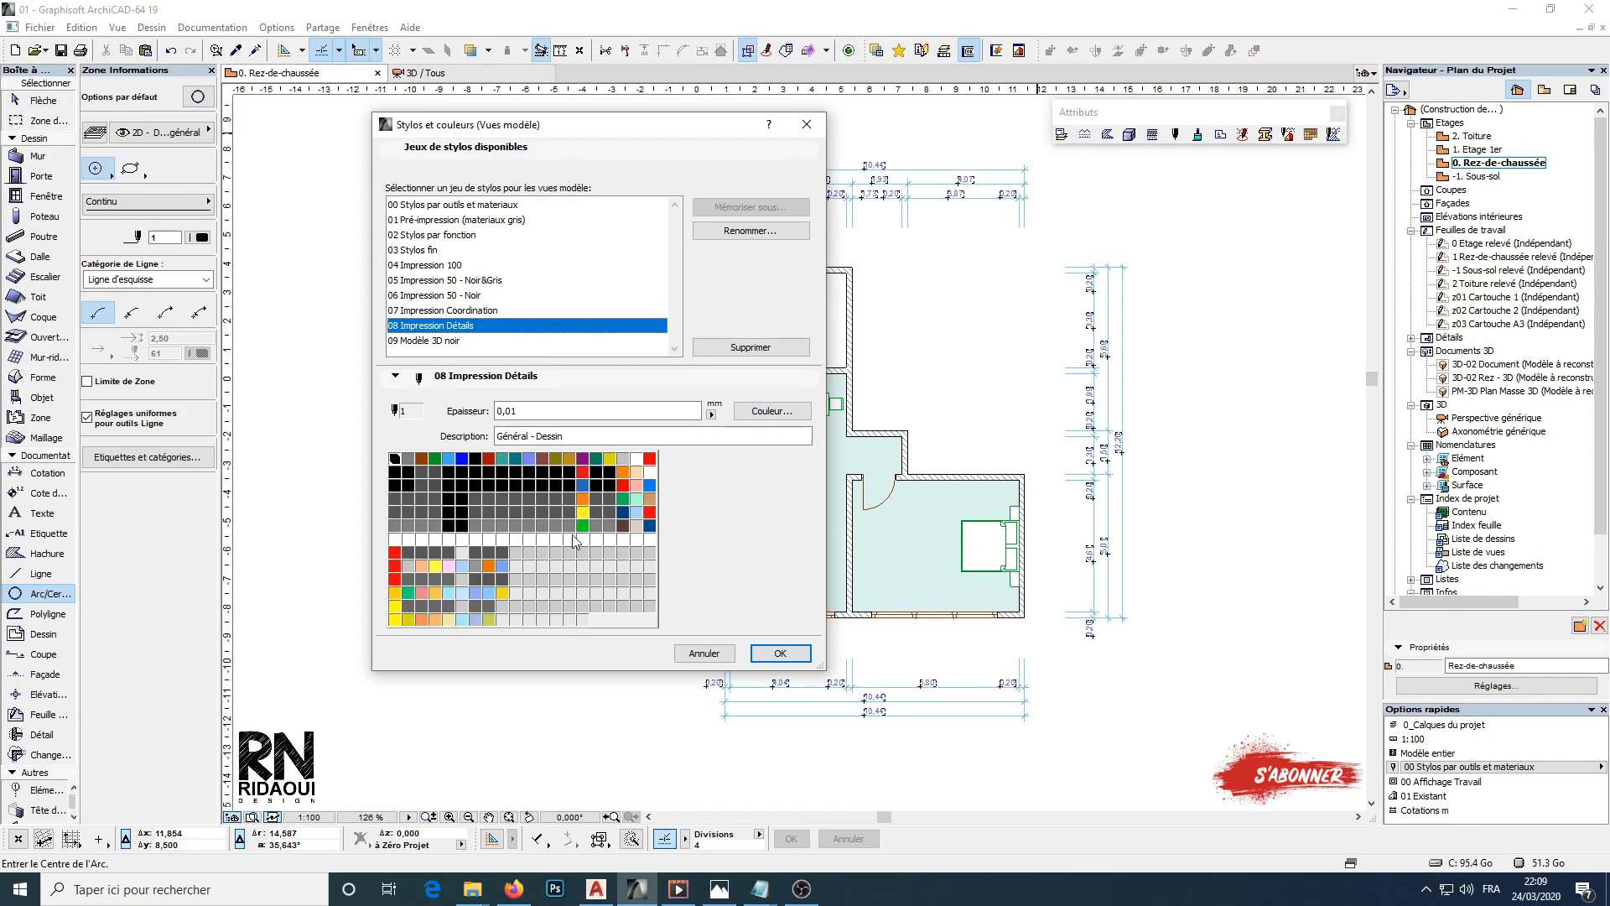
drag(647, 134, 664, 143)
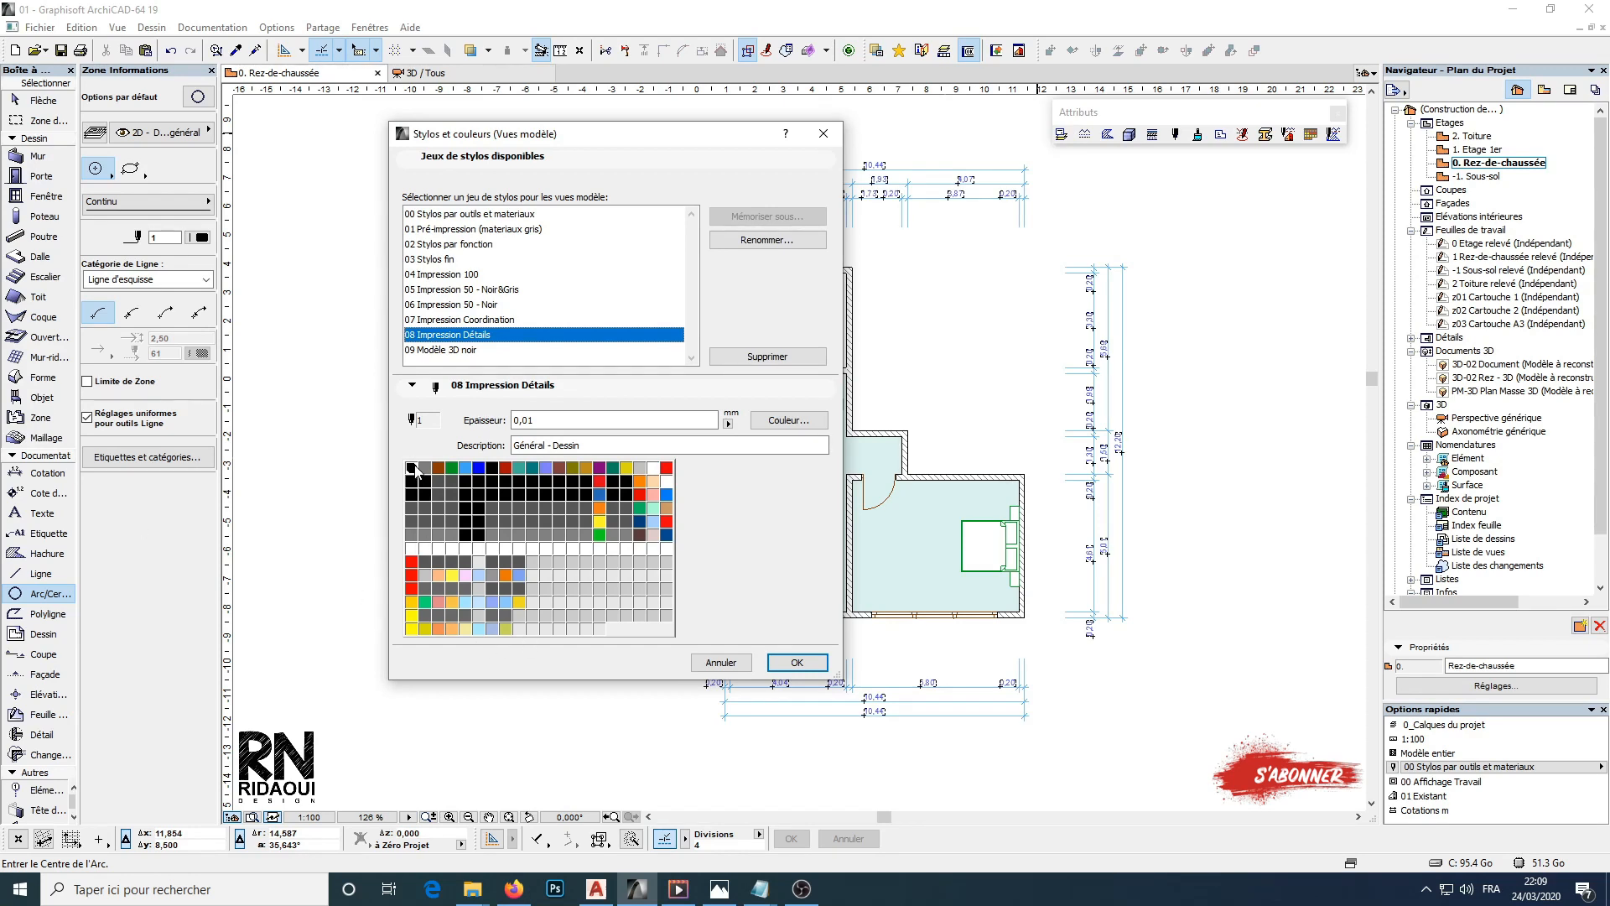
Return to the set 00 Stylos par outils et materiaux and examine the descriptions of pens 2 to 6
click(436, 214)
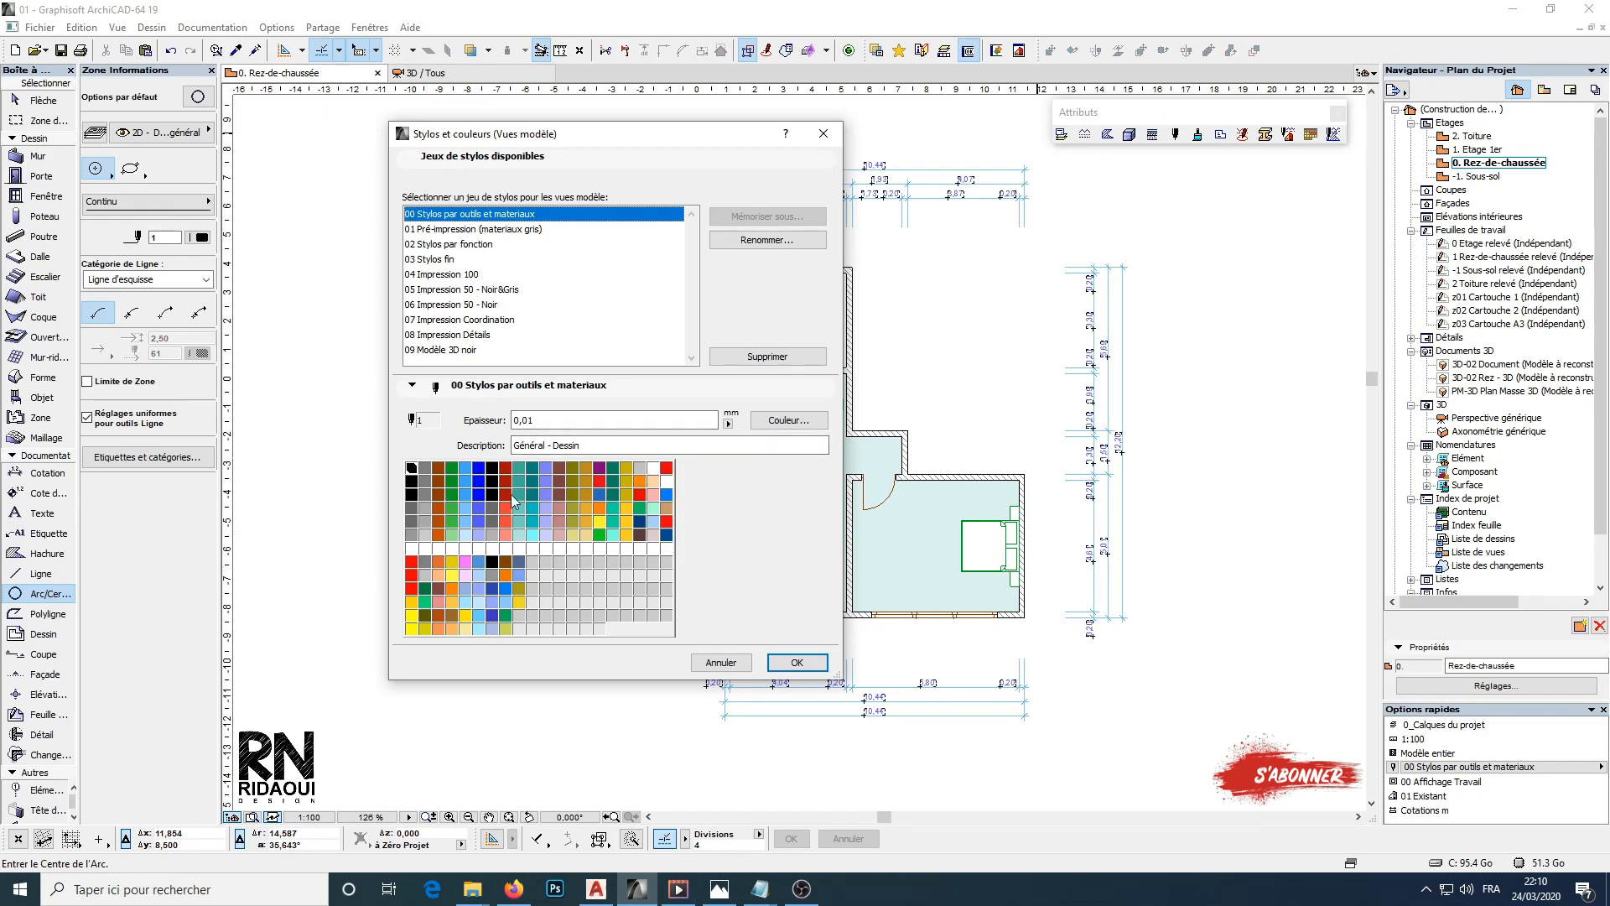
click(425, 468)
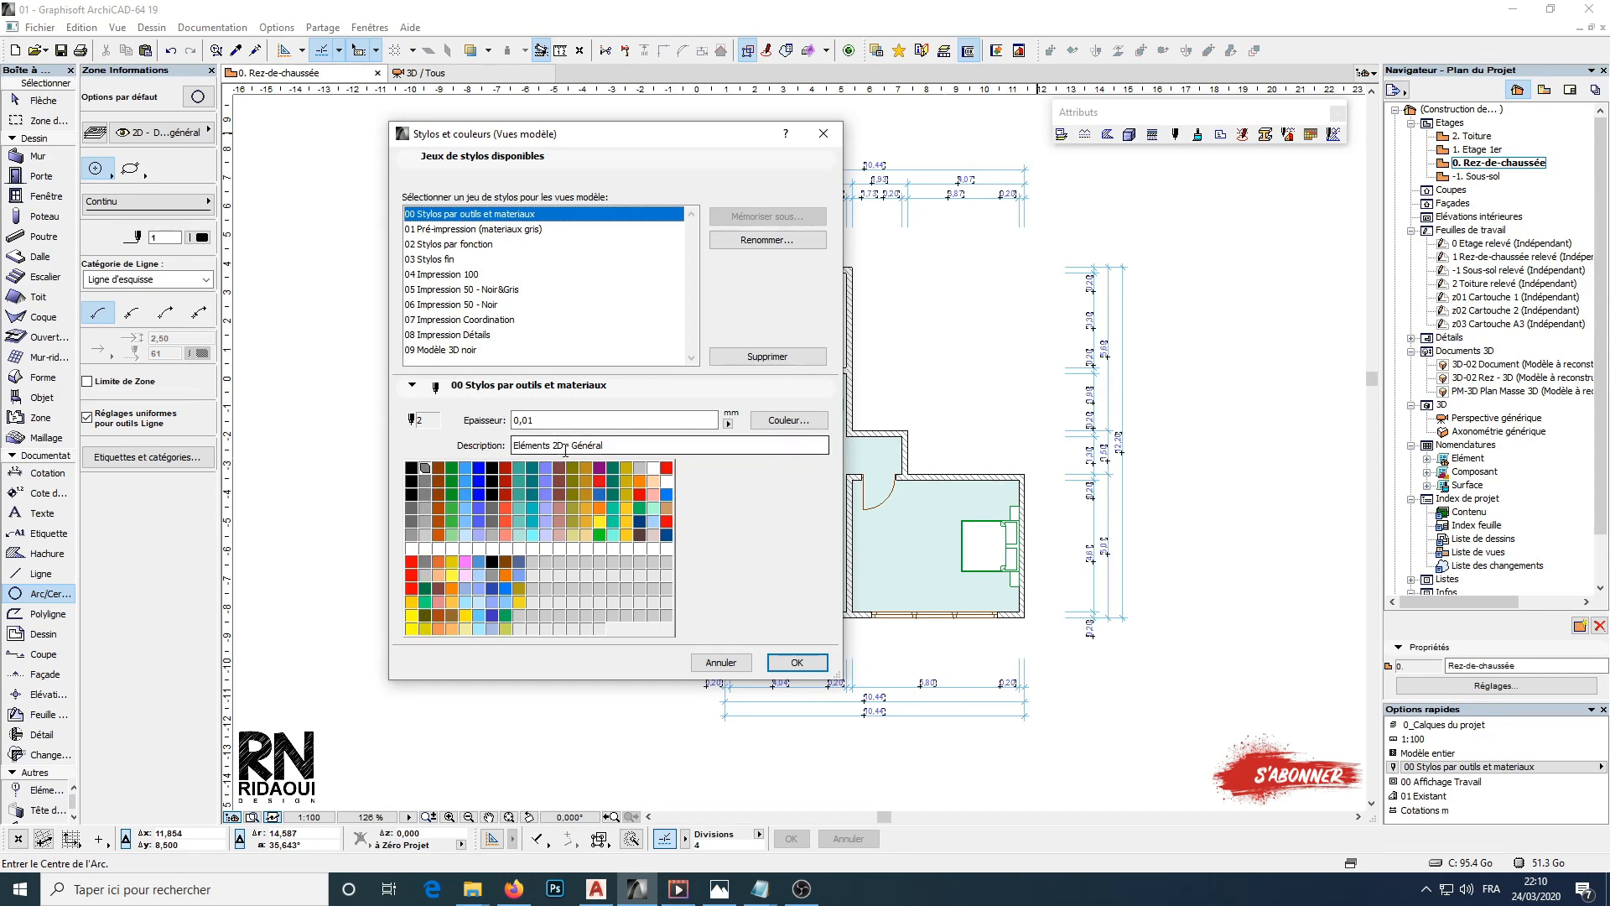
click(439, 468)
click(454, 467)
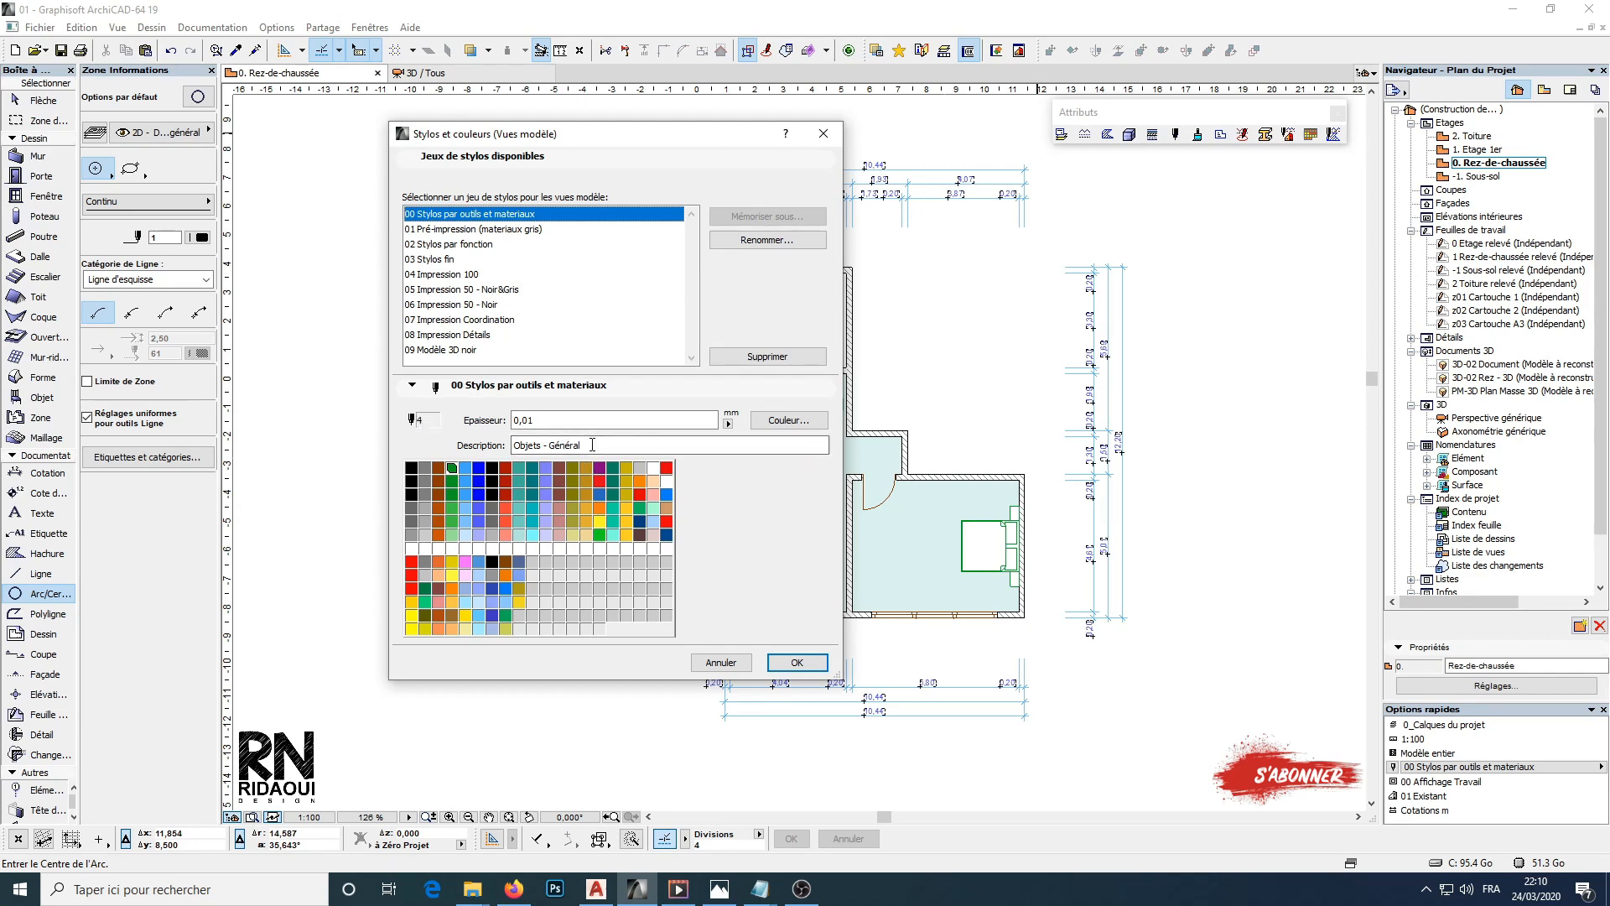
click(467, 471)
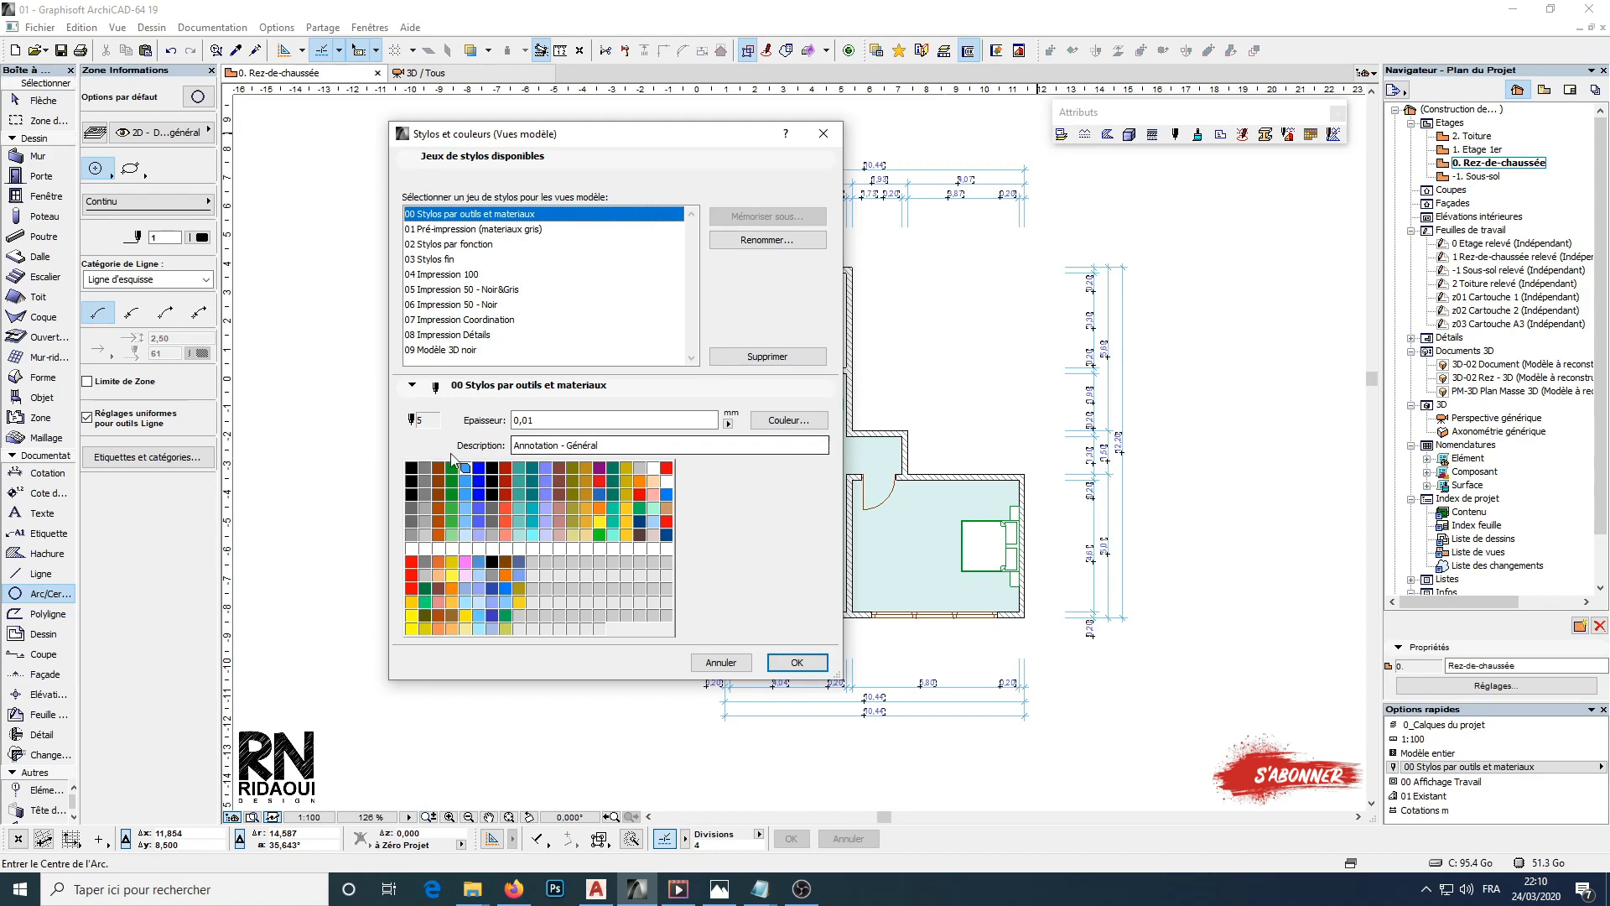
click(482, 467)
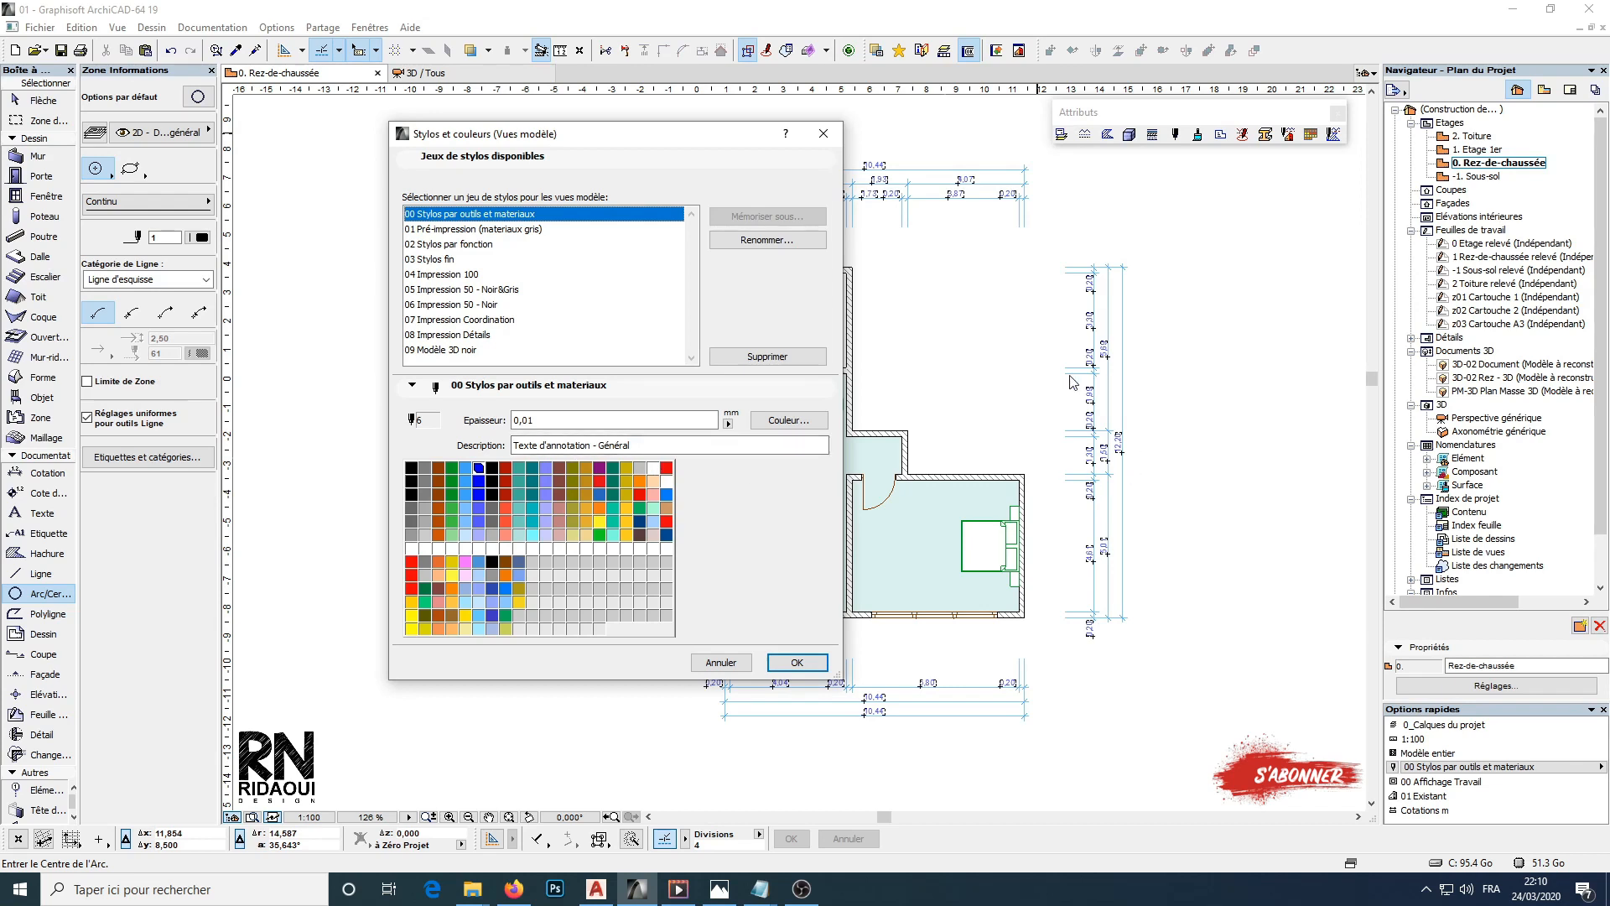
Examine the thickness and description of further first-row pens, from pen 7 up to pen 20
click(493, 469)
click(546, 467)
click(559, 469)
click(573, 467)
click(601, 468)
click(627, 468)
click(667, 470)
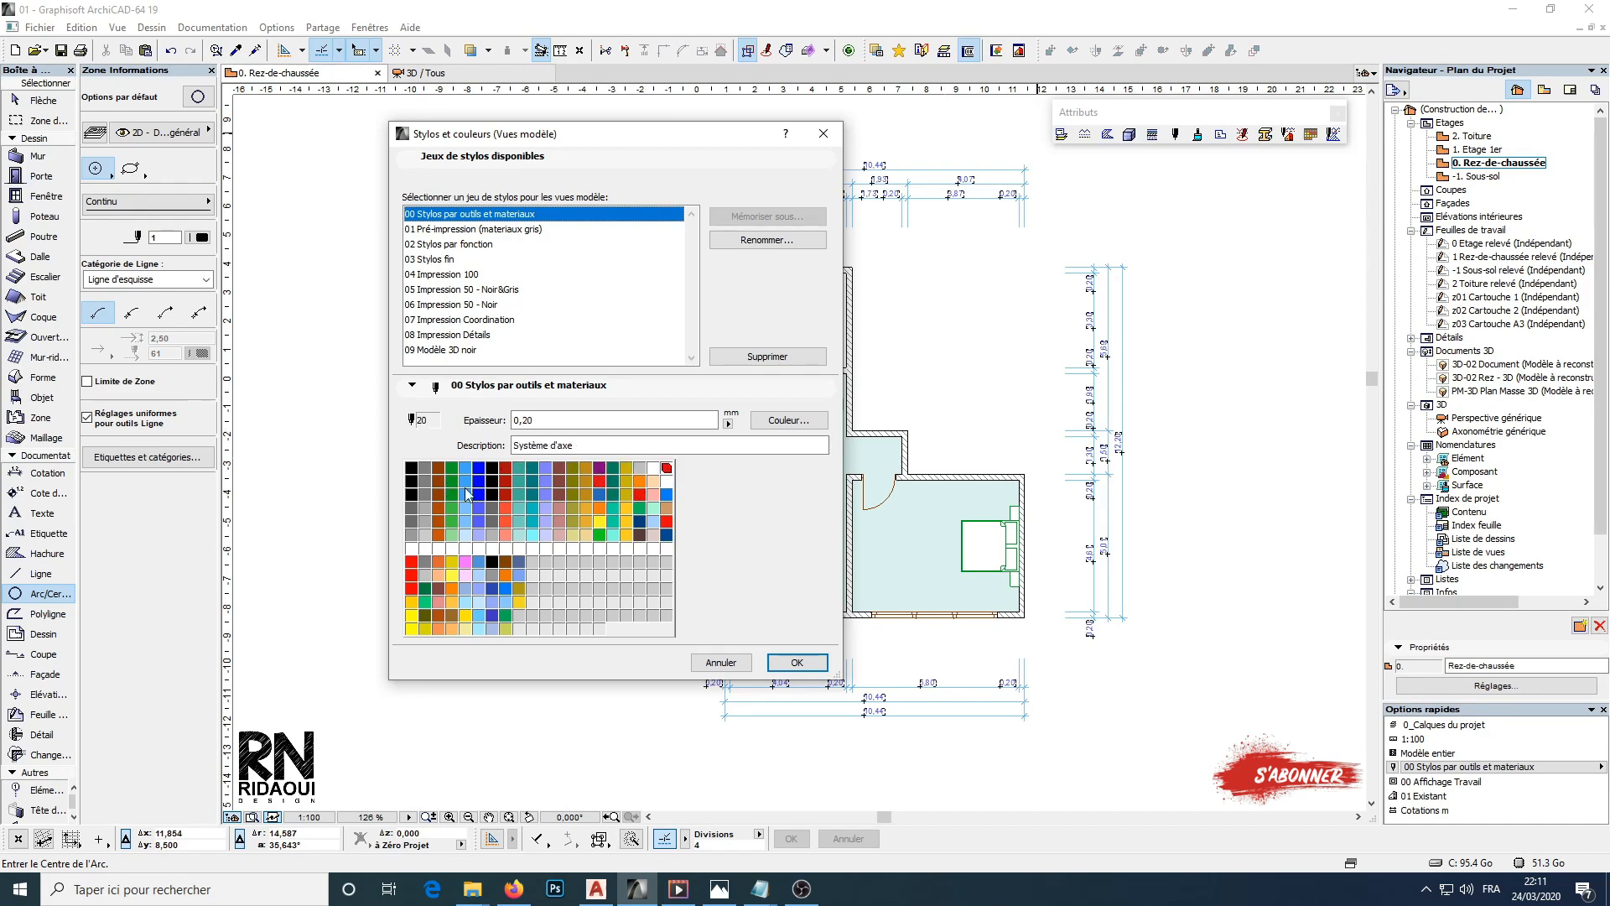
Compare the thickness and description of the Général pens down the first palette column, from pen 1 to pen 81
click(412, 468)
click(412, 484)
click(410, 468)
click(411, 485)
click(410, 496)
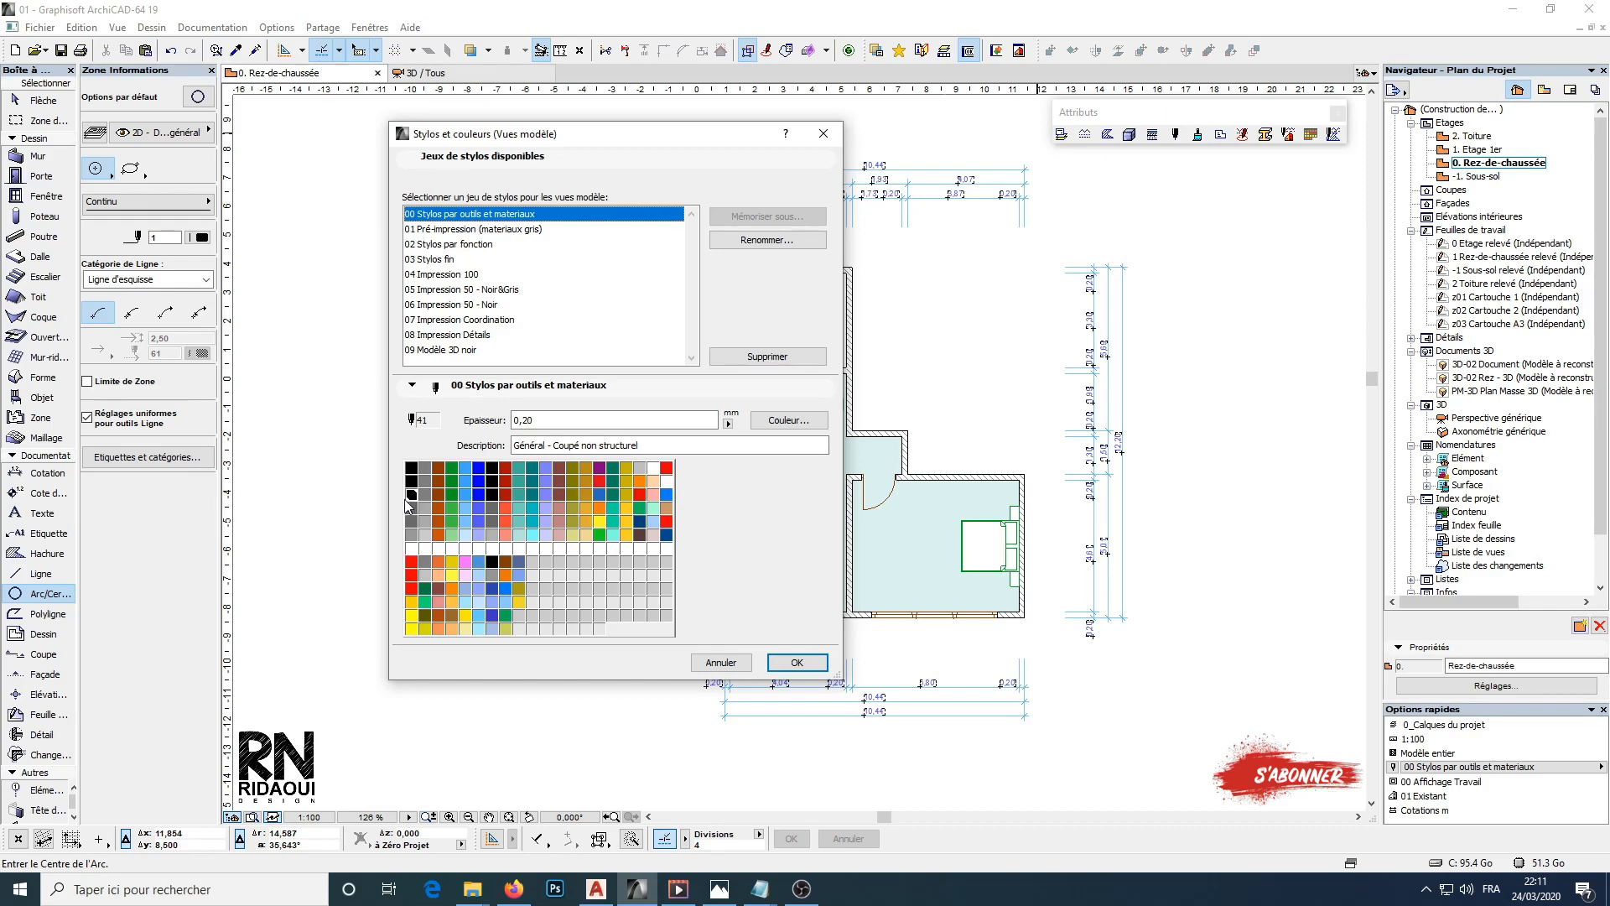
click(411, 508)
click(411, 522)
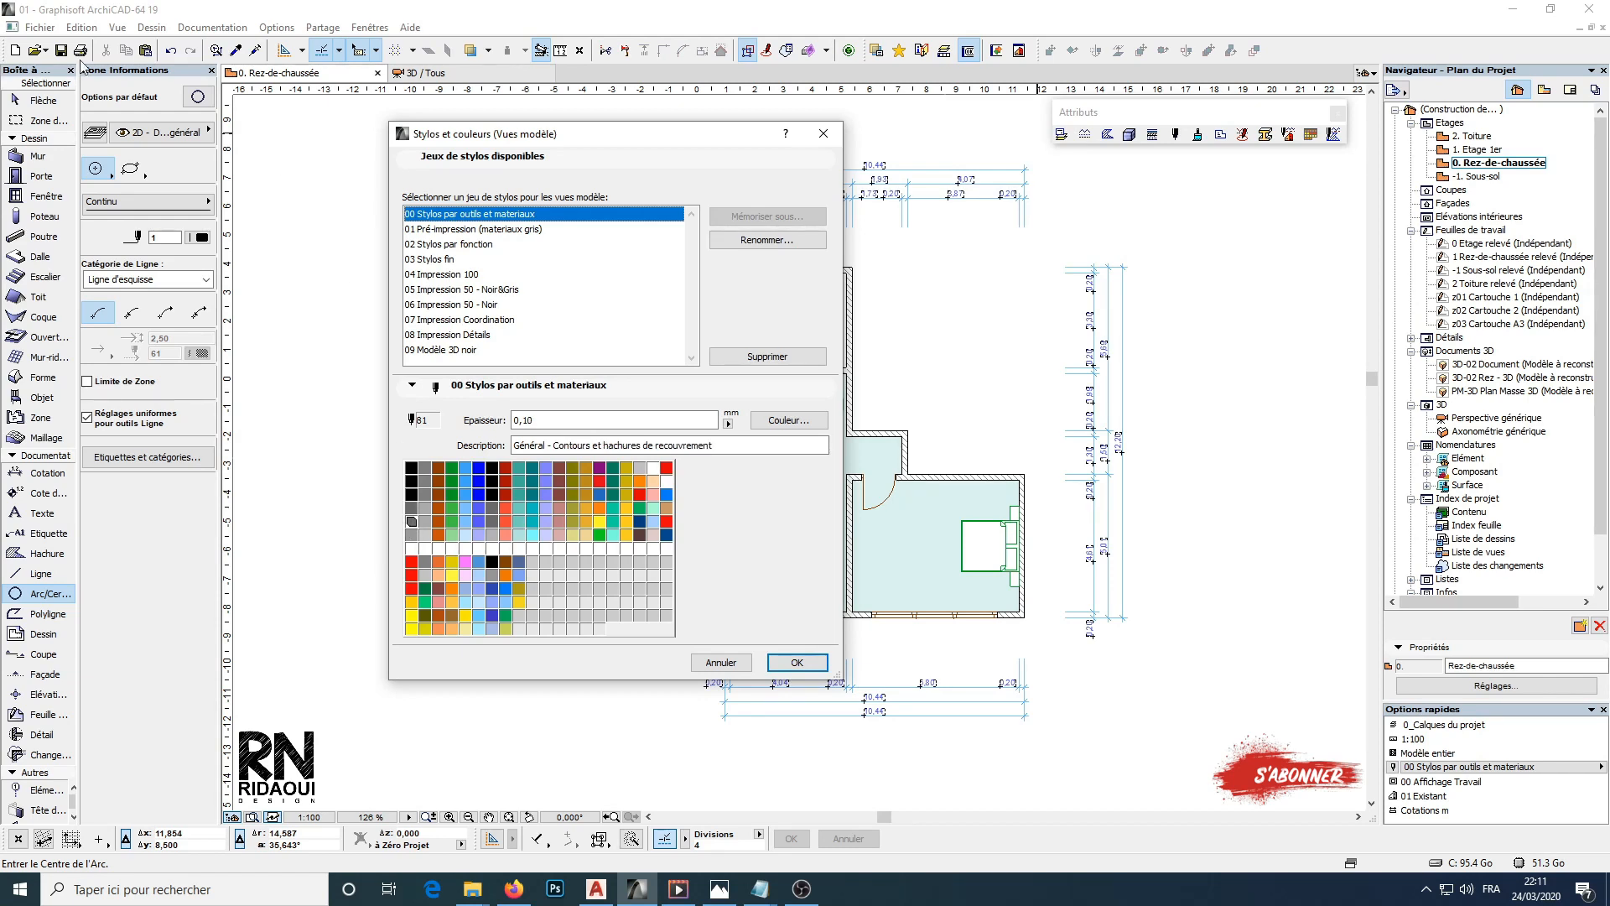
Compare the thickness and description of the Annotation pens down the fifth palette column, from pen 5 to pen 105
click(466, 468)
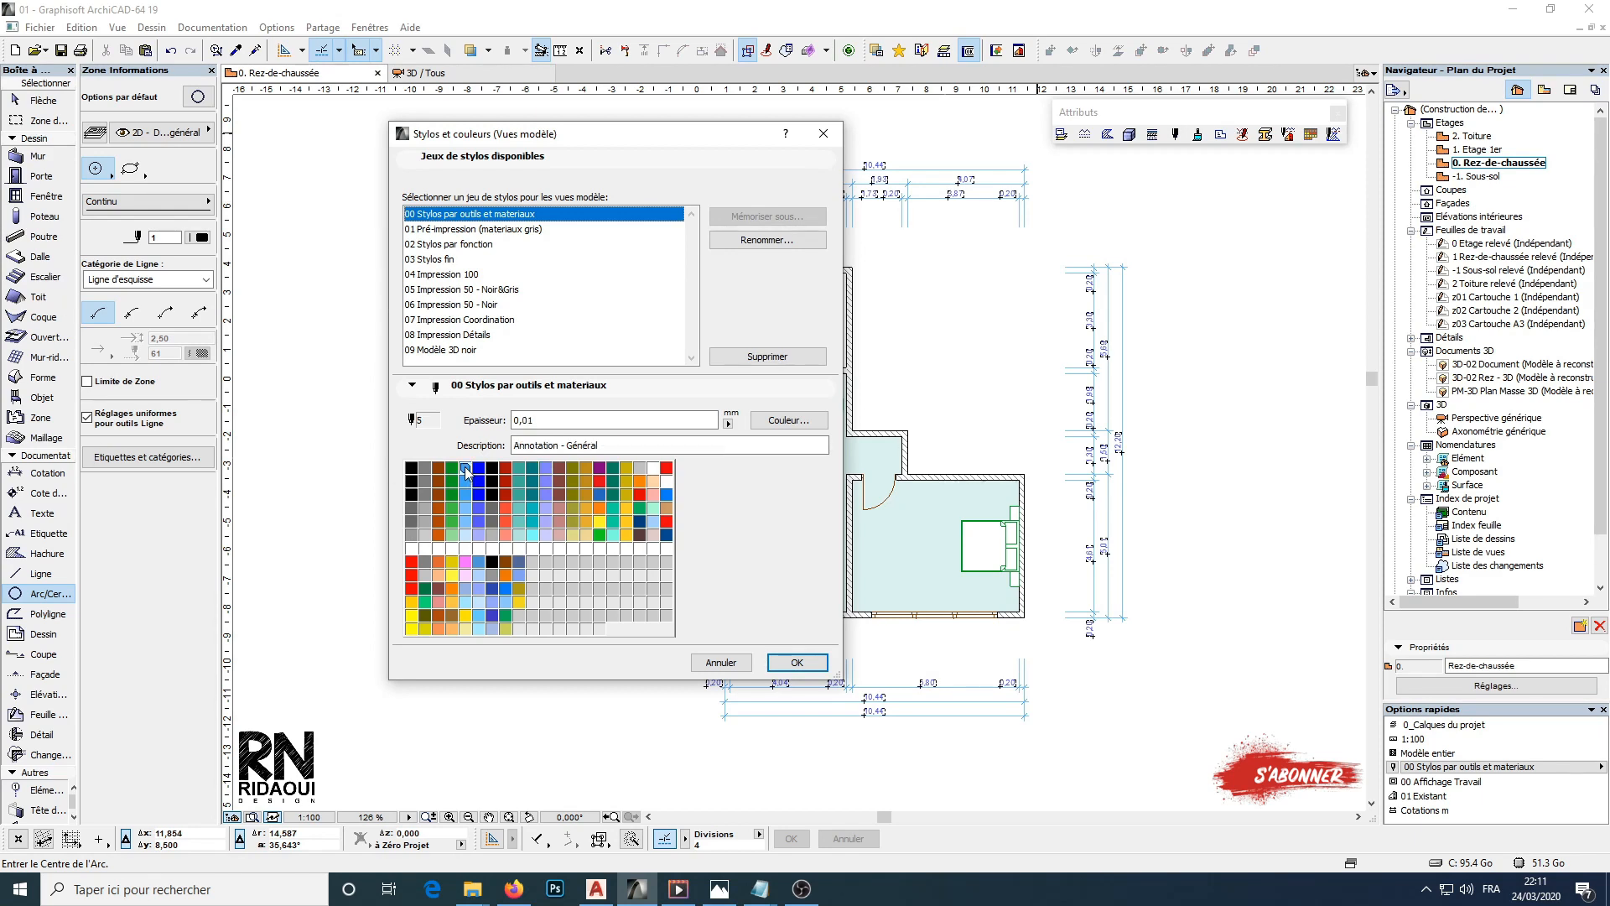
click(466, 482)
click(466, 495)
click(467, 509)
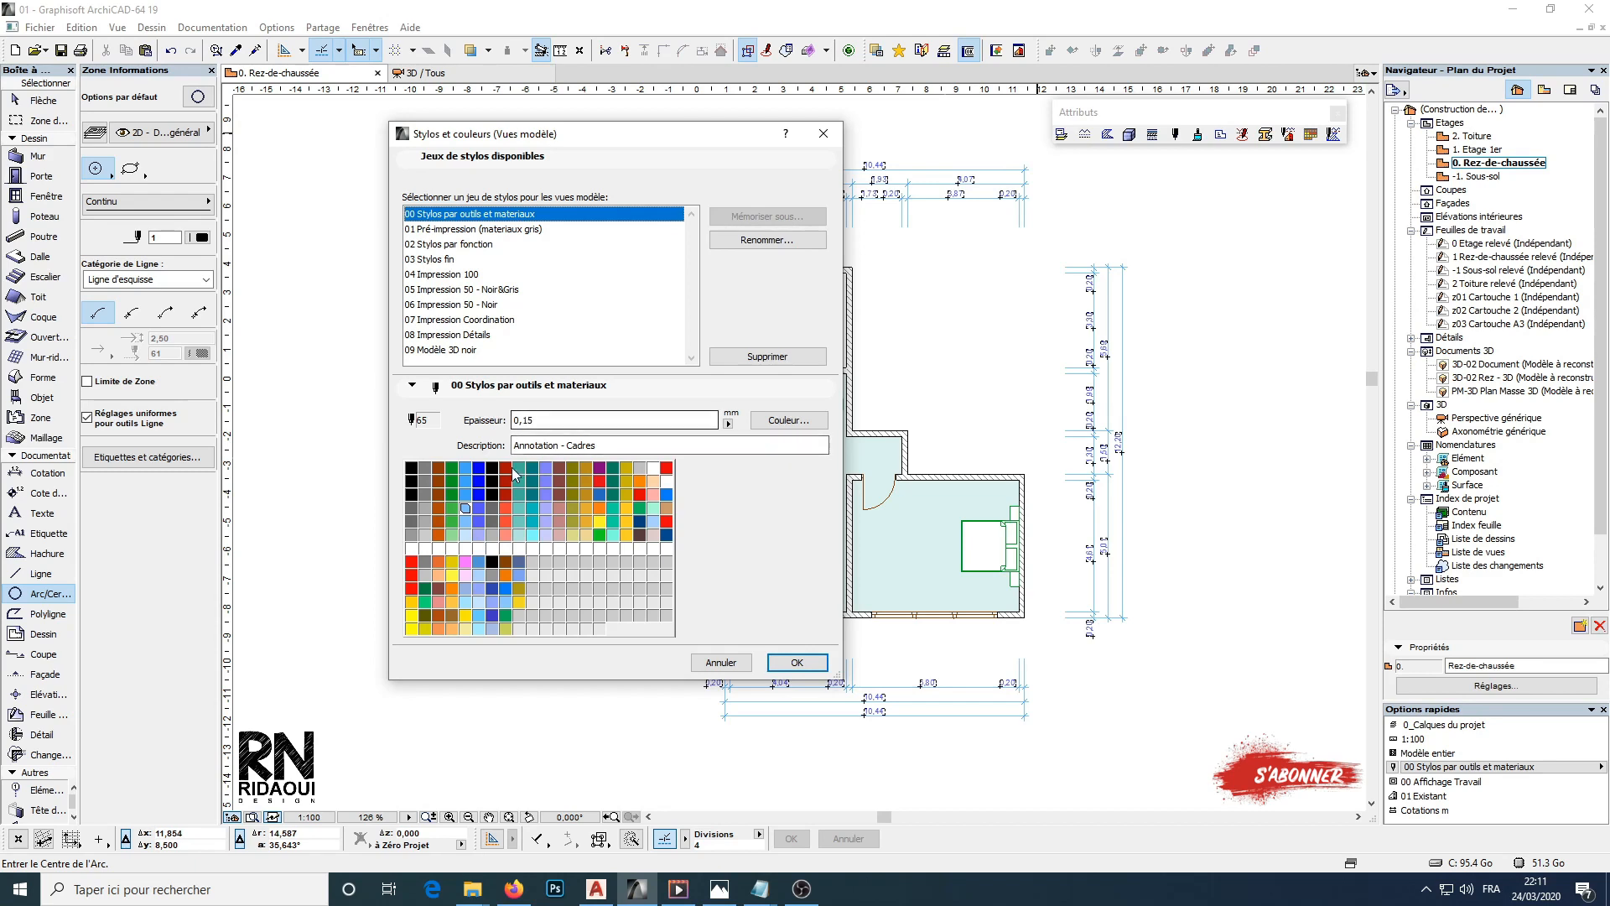
click(467, 536)
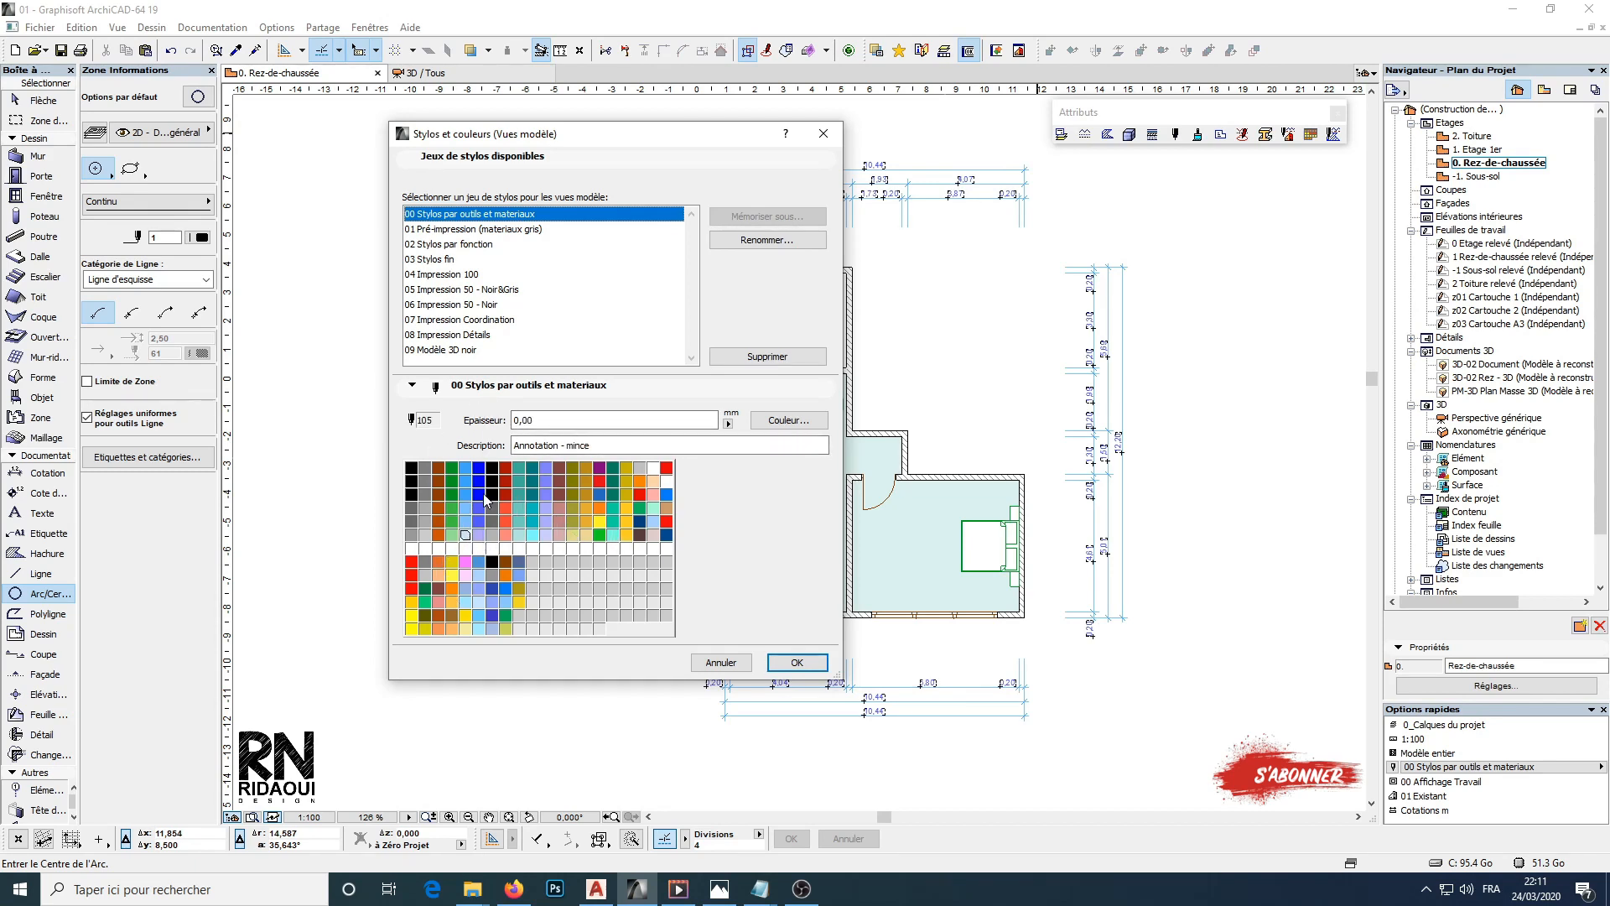
Review the settings of pens 1, 2 and 3, ending on pen 1
click(412, 469)
click(425, 468)
click(438, 468)
click(410, 468)
Move the dialog clear of the circle and line, set pen 1's thickness to 0,70 mm and give it an orange colour
drag(612, 146, 738, 128)
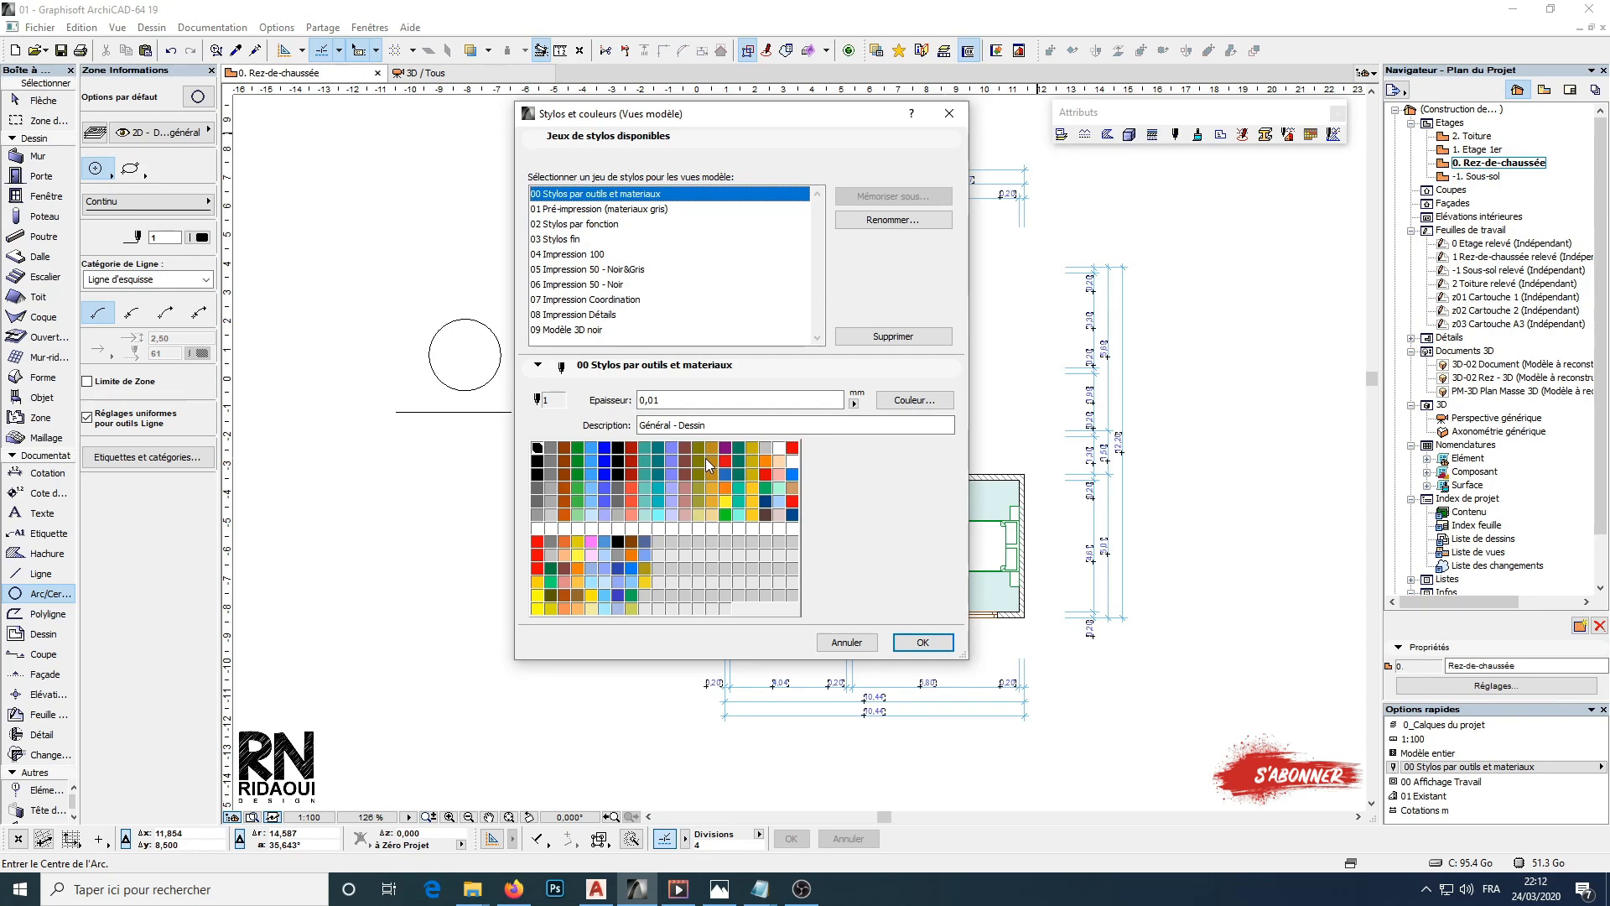
click(538, 449)
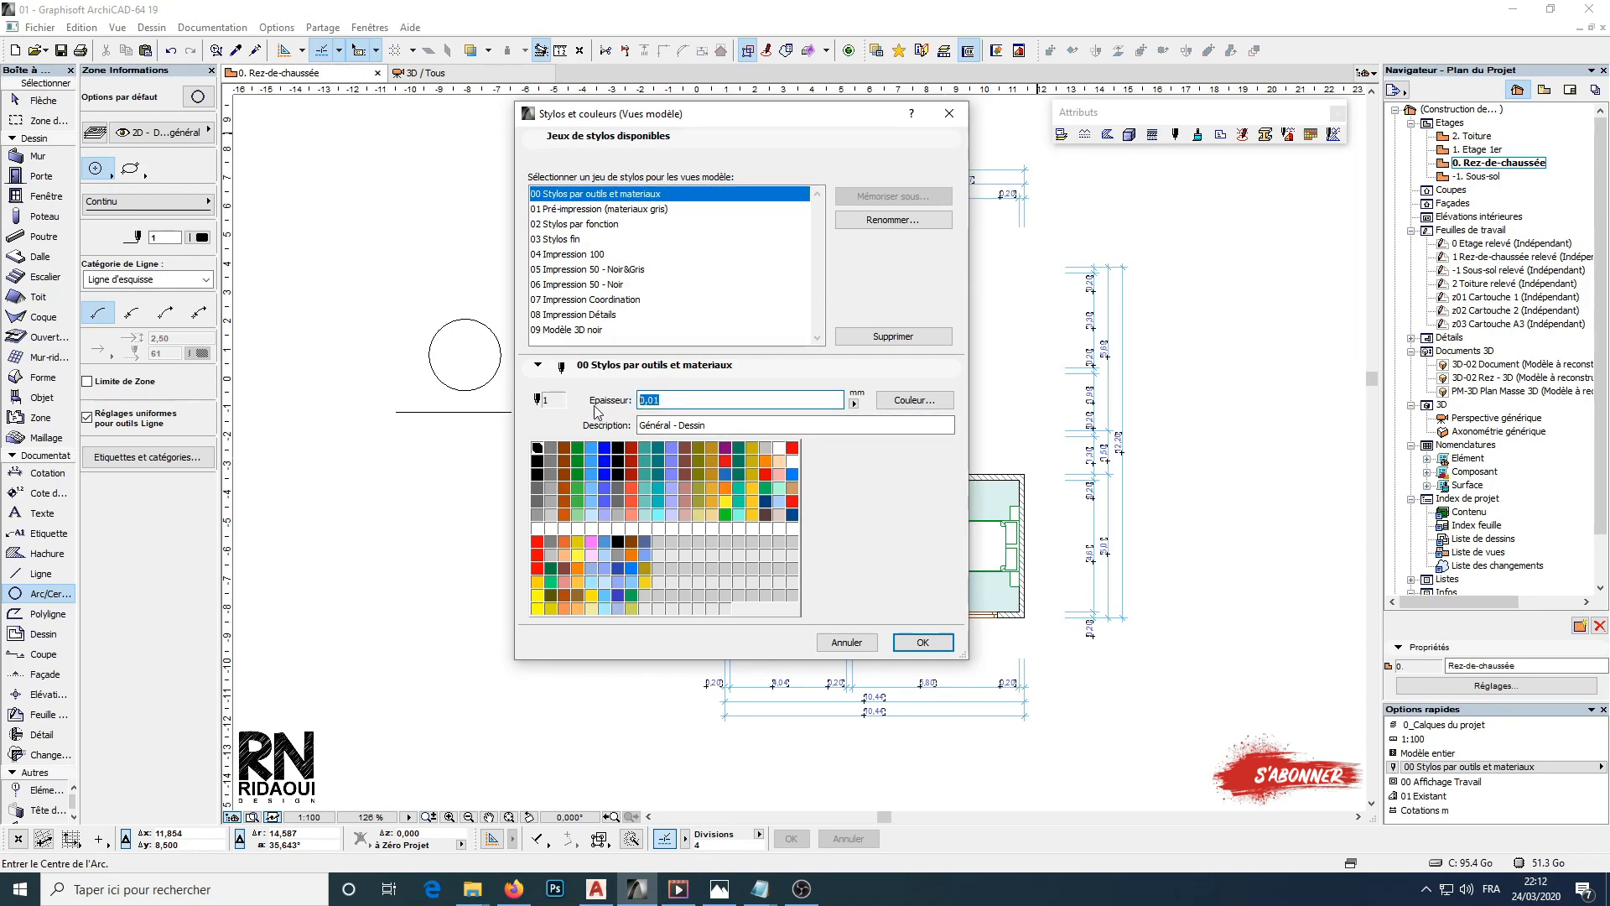
text(0,70)
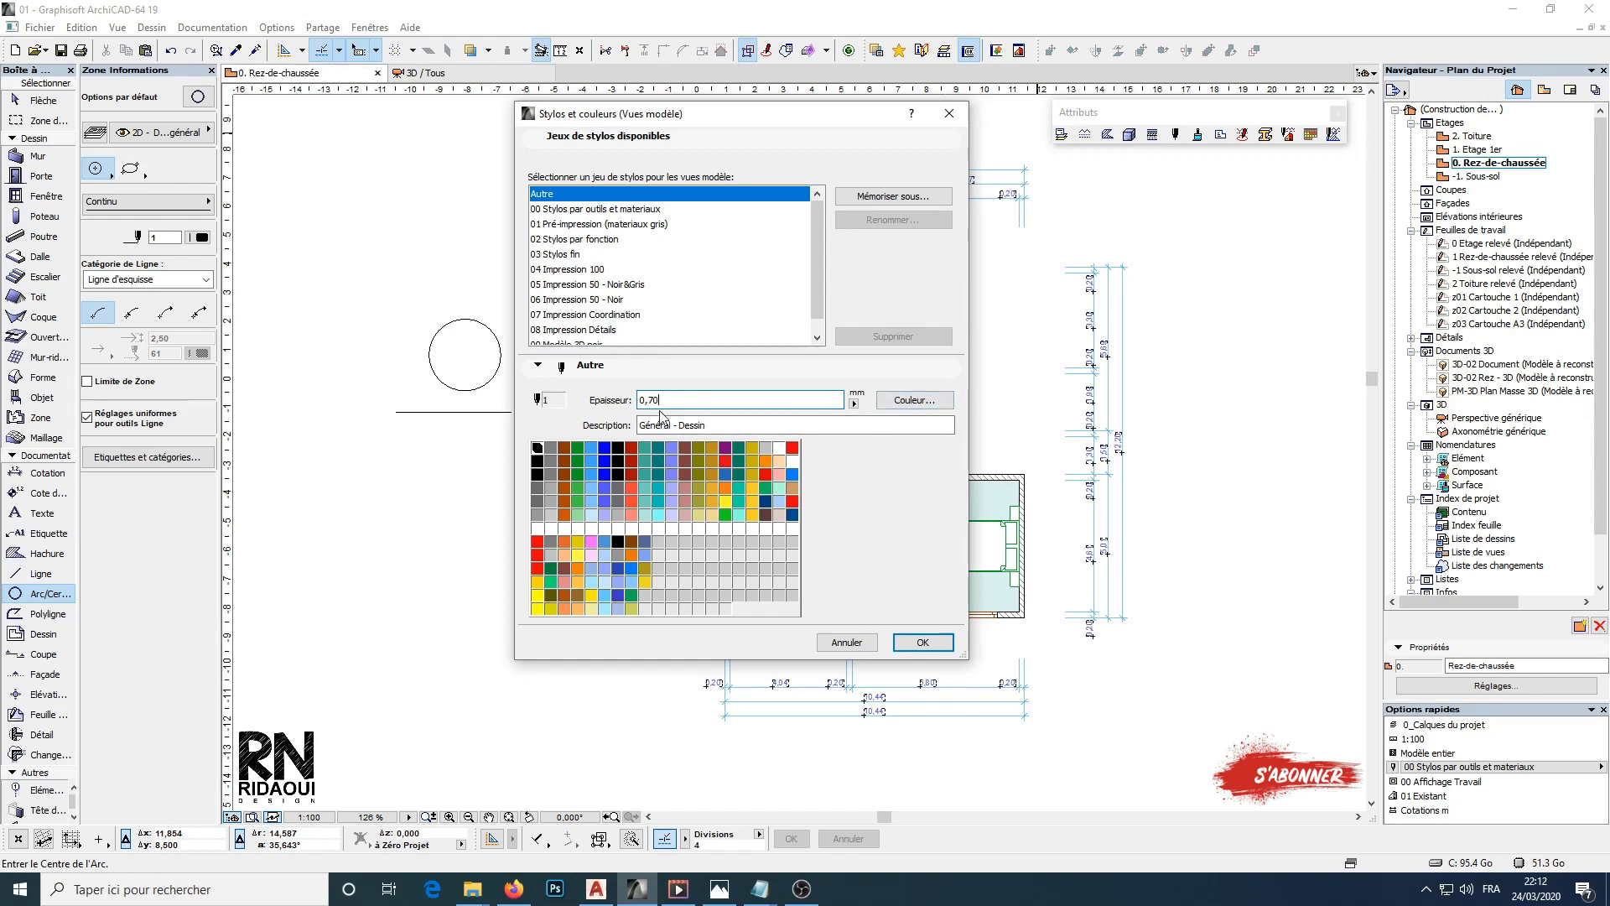
click(911, 400)
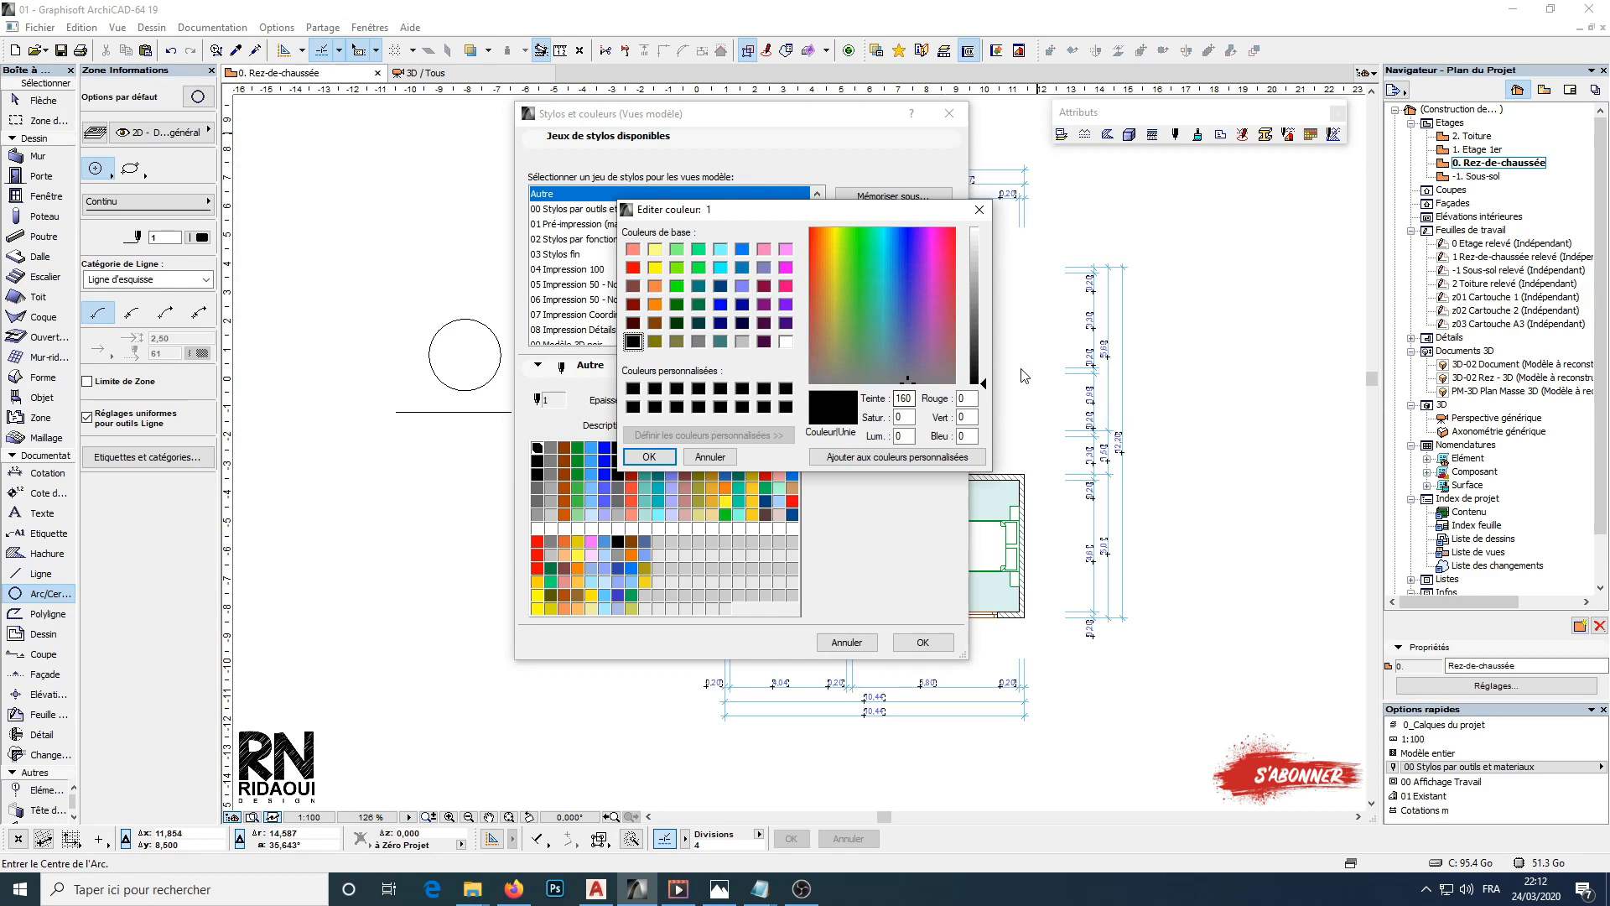
click(814, 228)
click(818, 239)
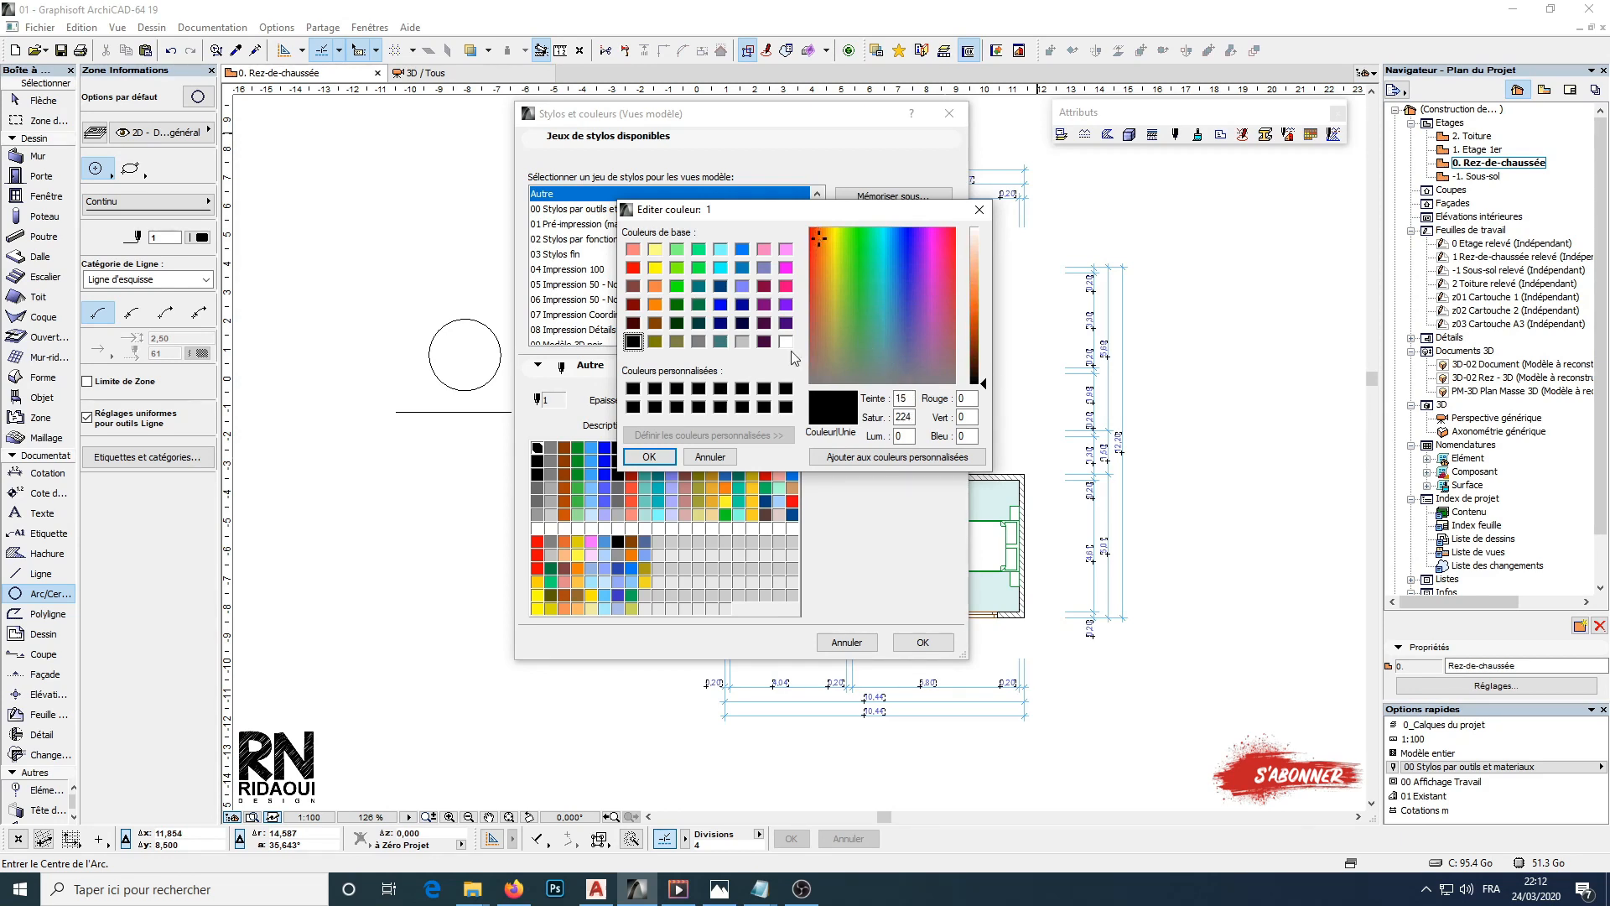
click(655, 286)
click(649, 457)
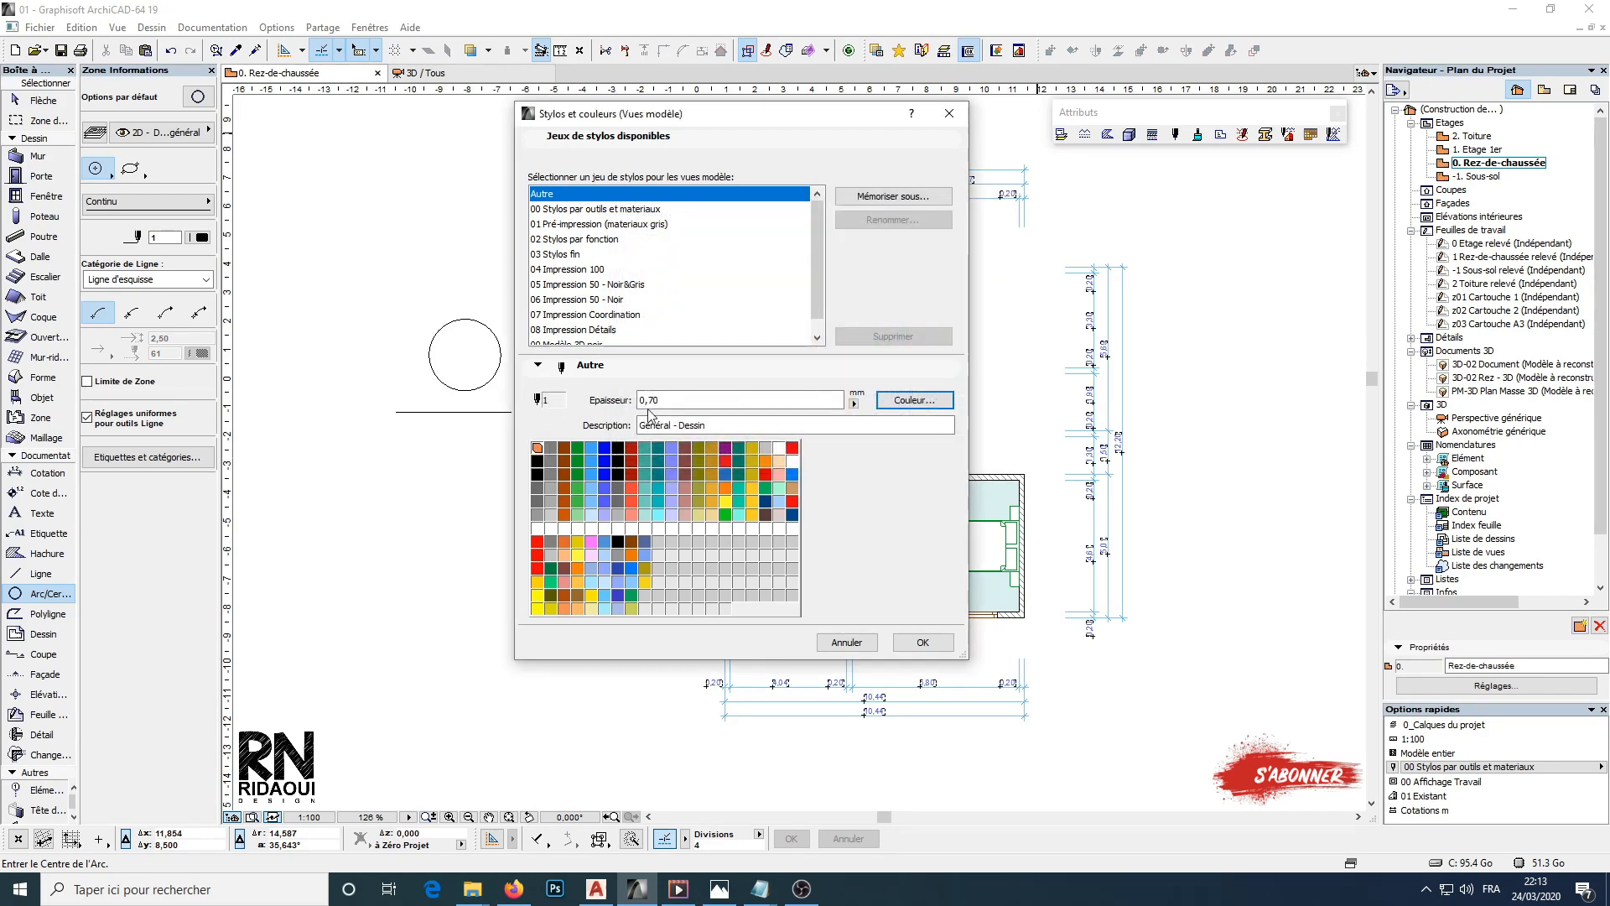
Set pen 2's thickness to 0,30 mm and change its colour to green, about RGB 40, 215, 80
click(552, 447)
click(678, 400)
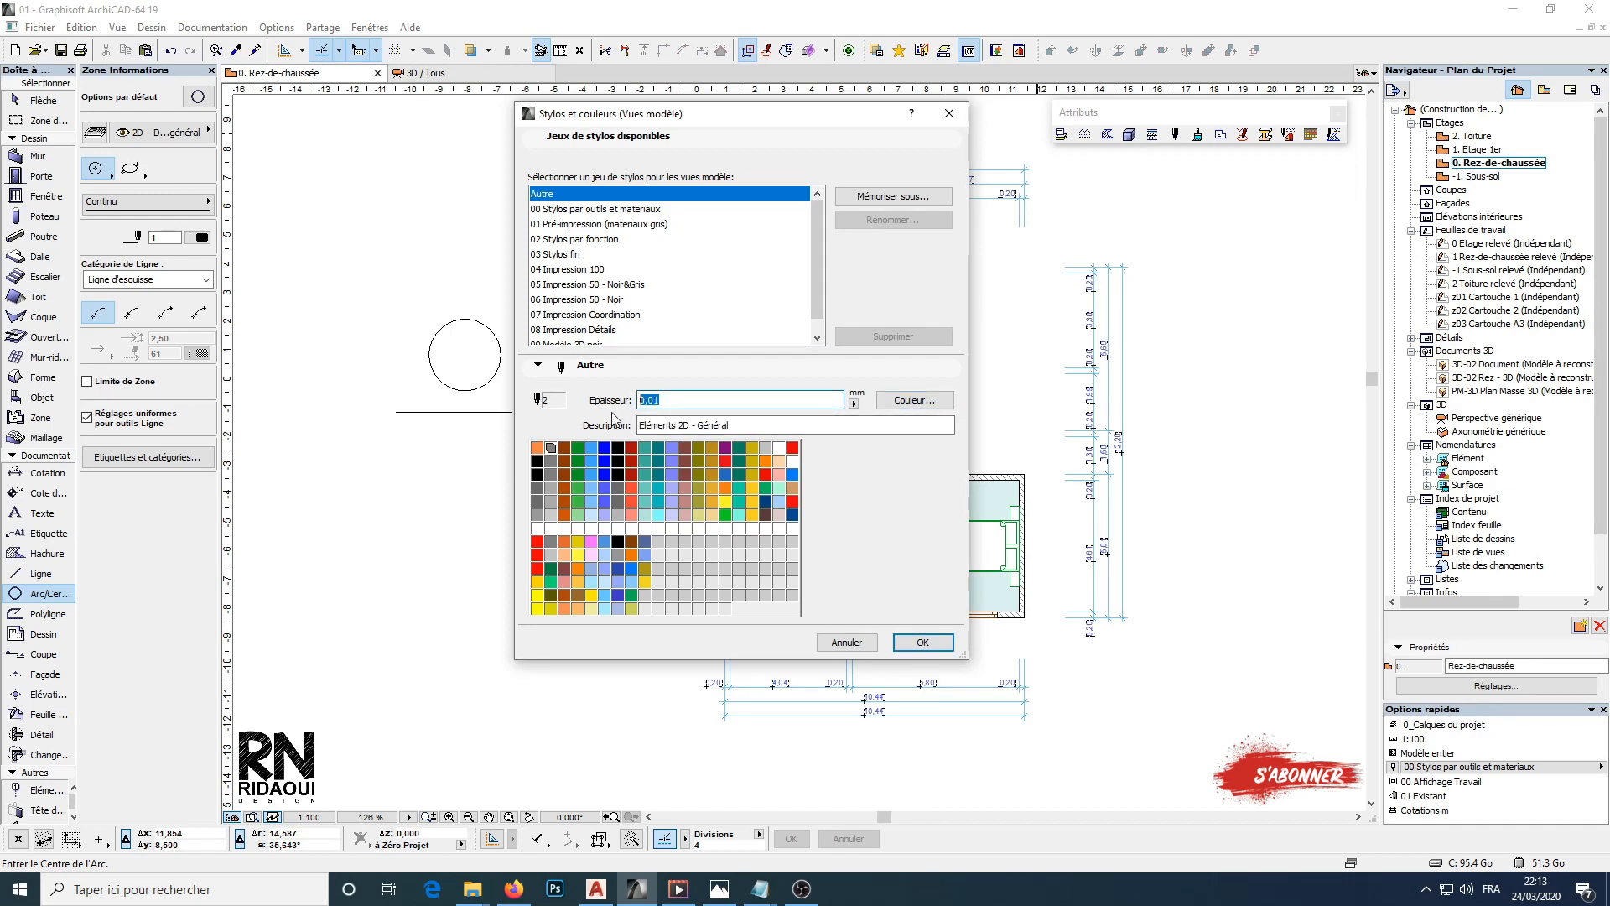
text(0,)
click(914, 400)
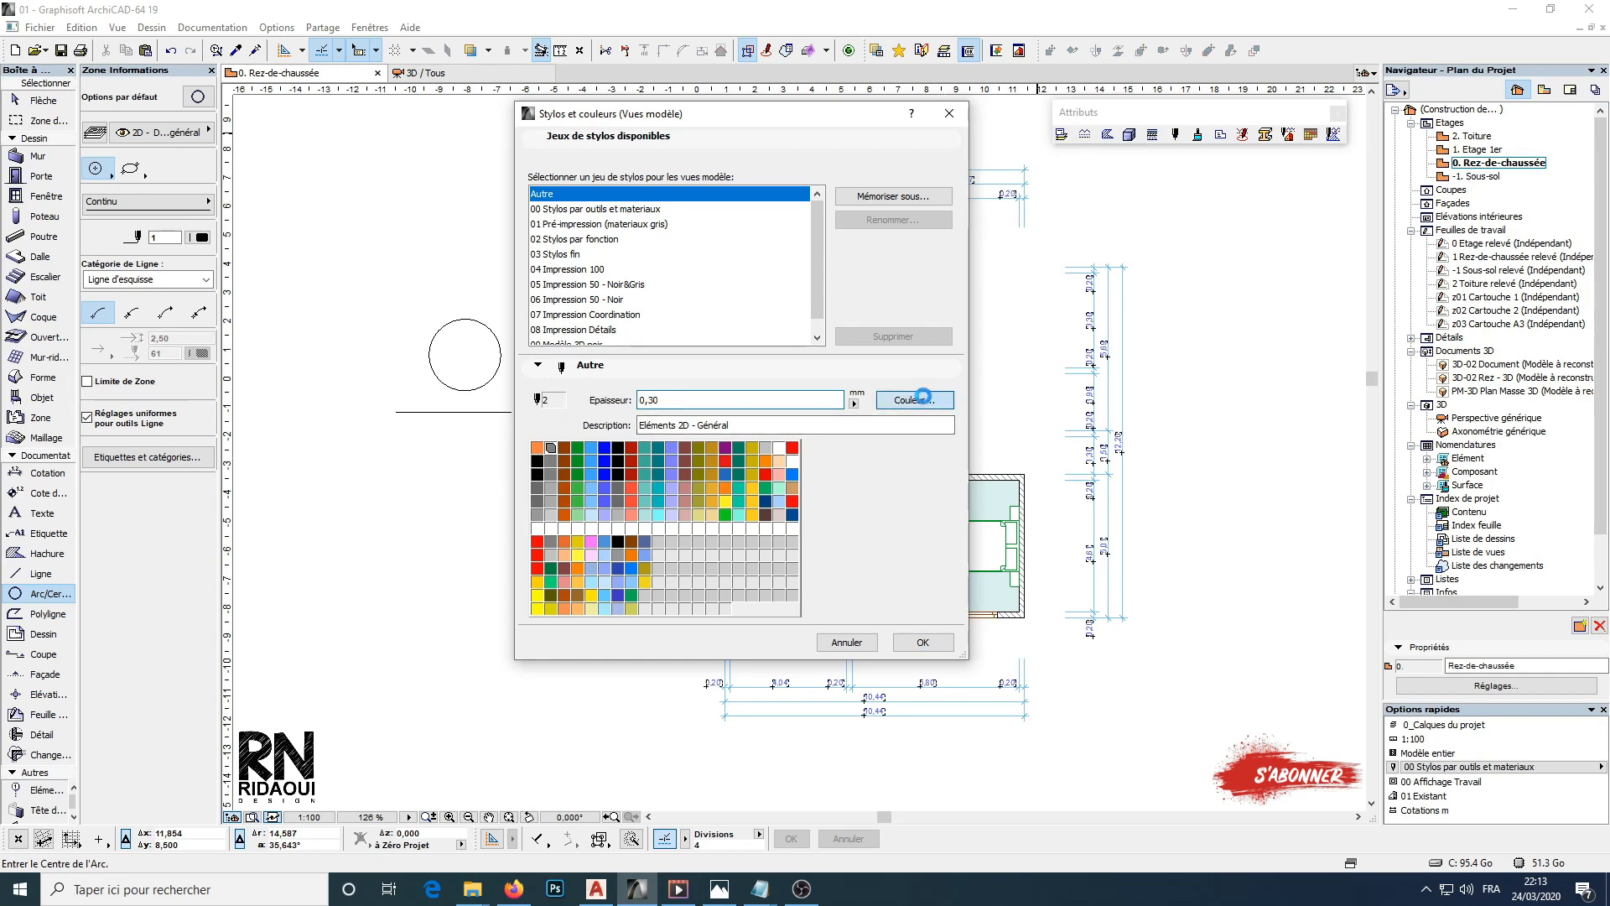
click(856, 300)
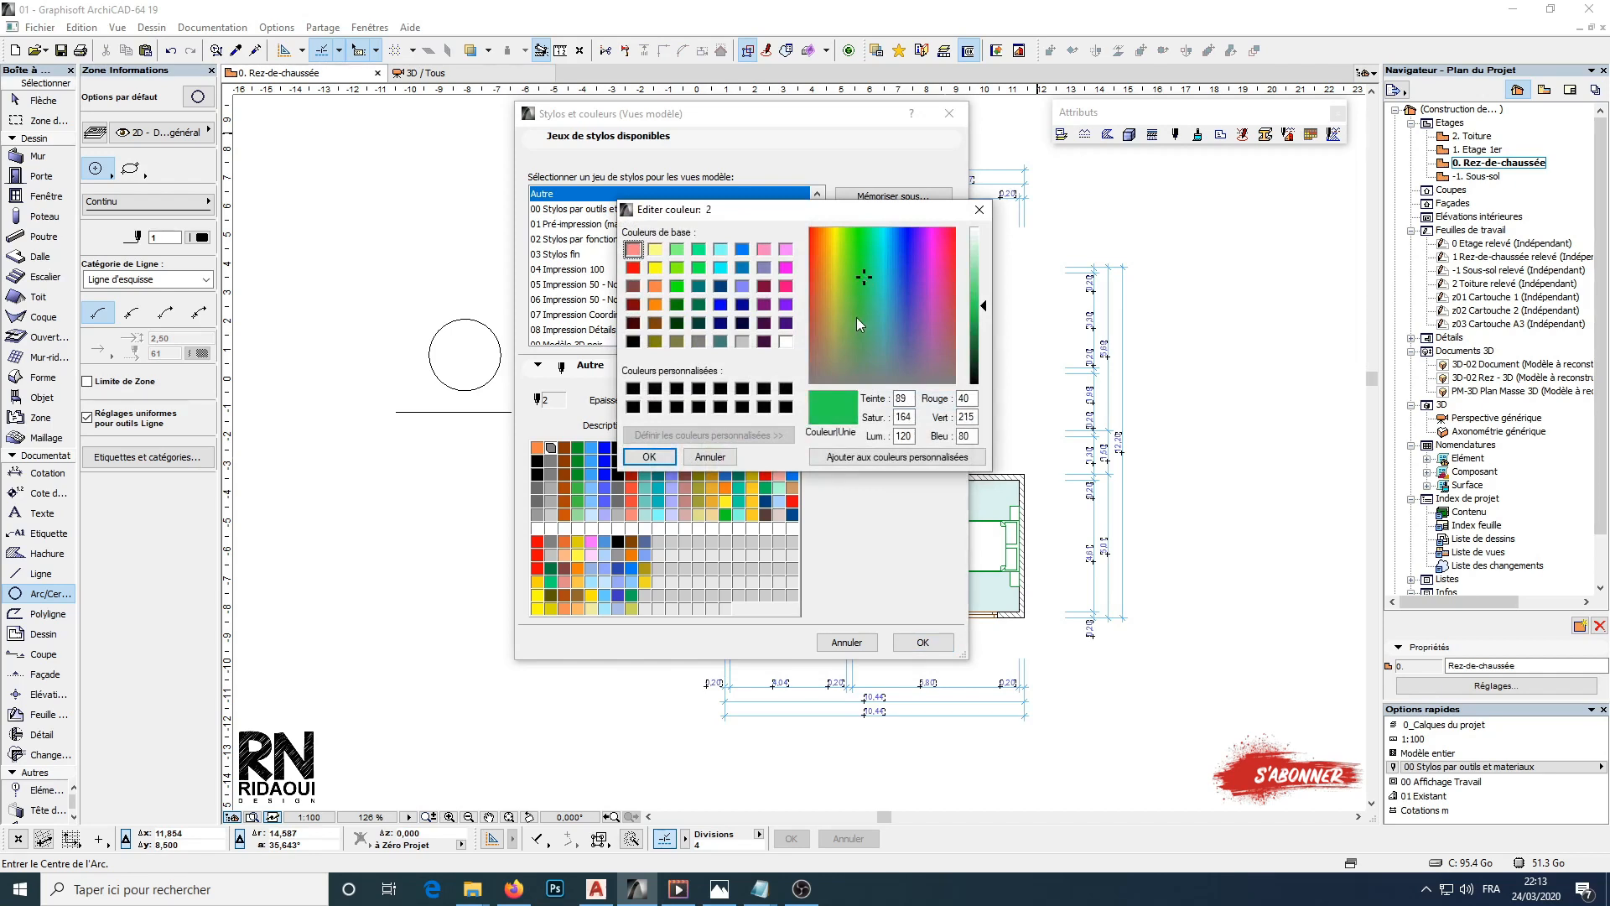
click(649, 458)
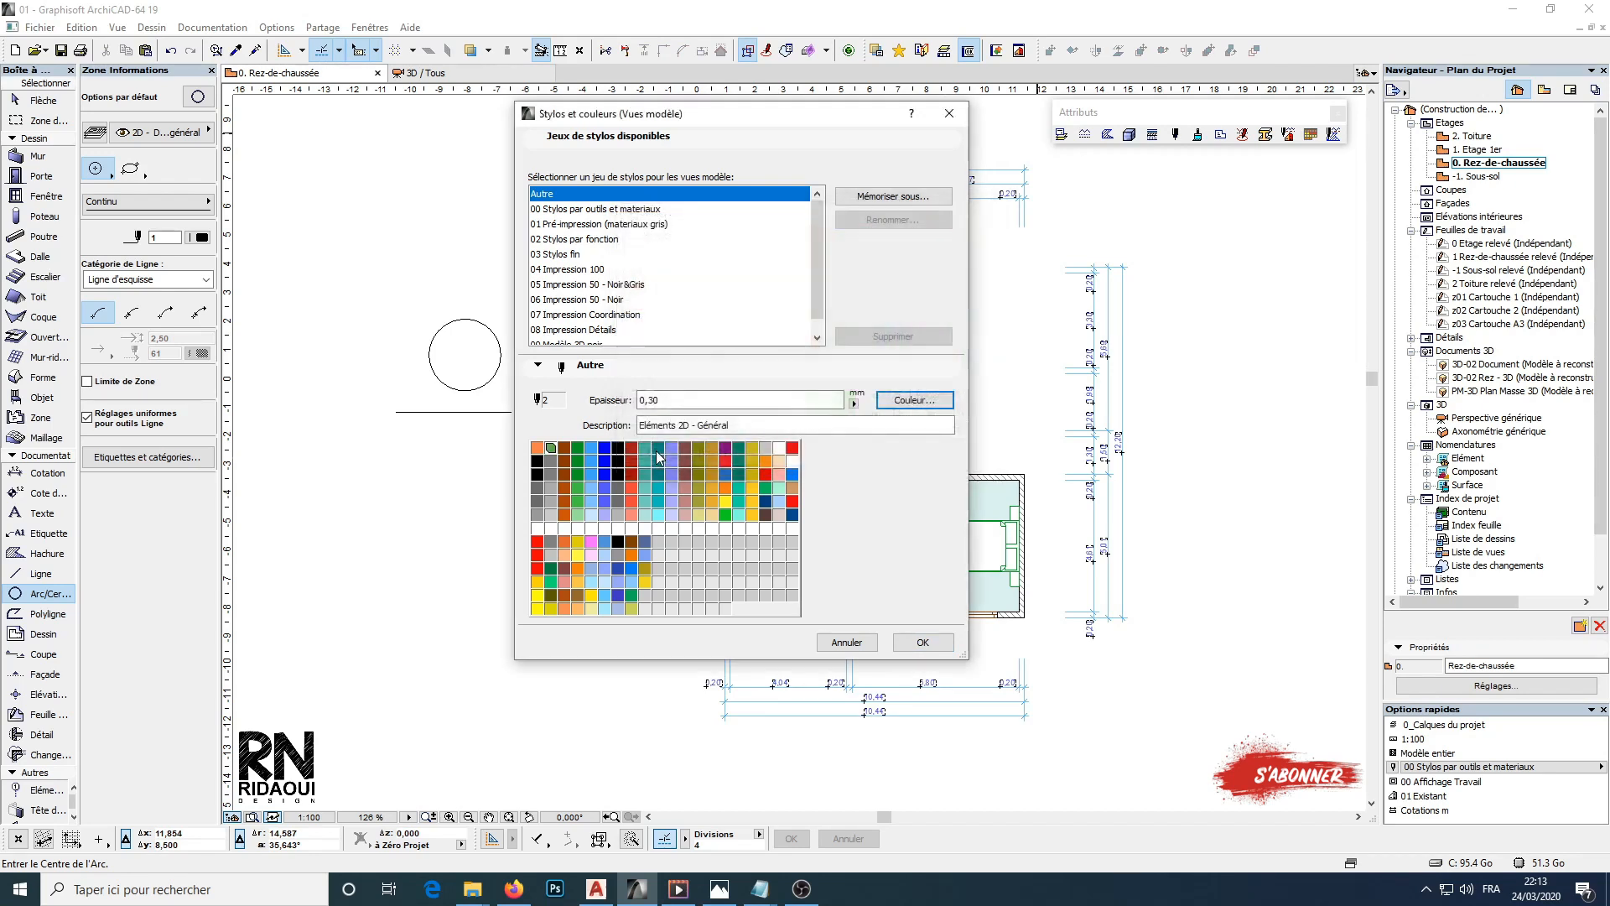
Set pen 3's thickness to 0,20 mm and change its colour to magenta pink
click(565, 453)
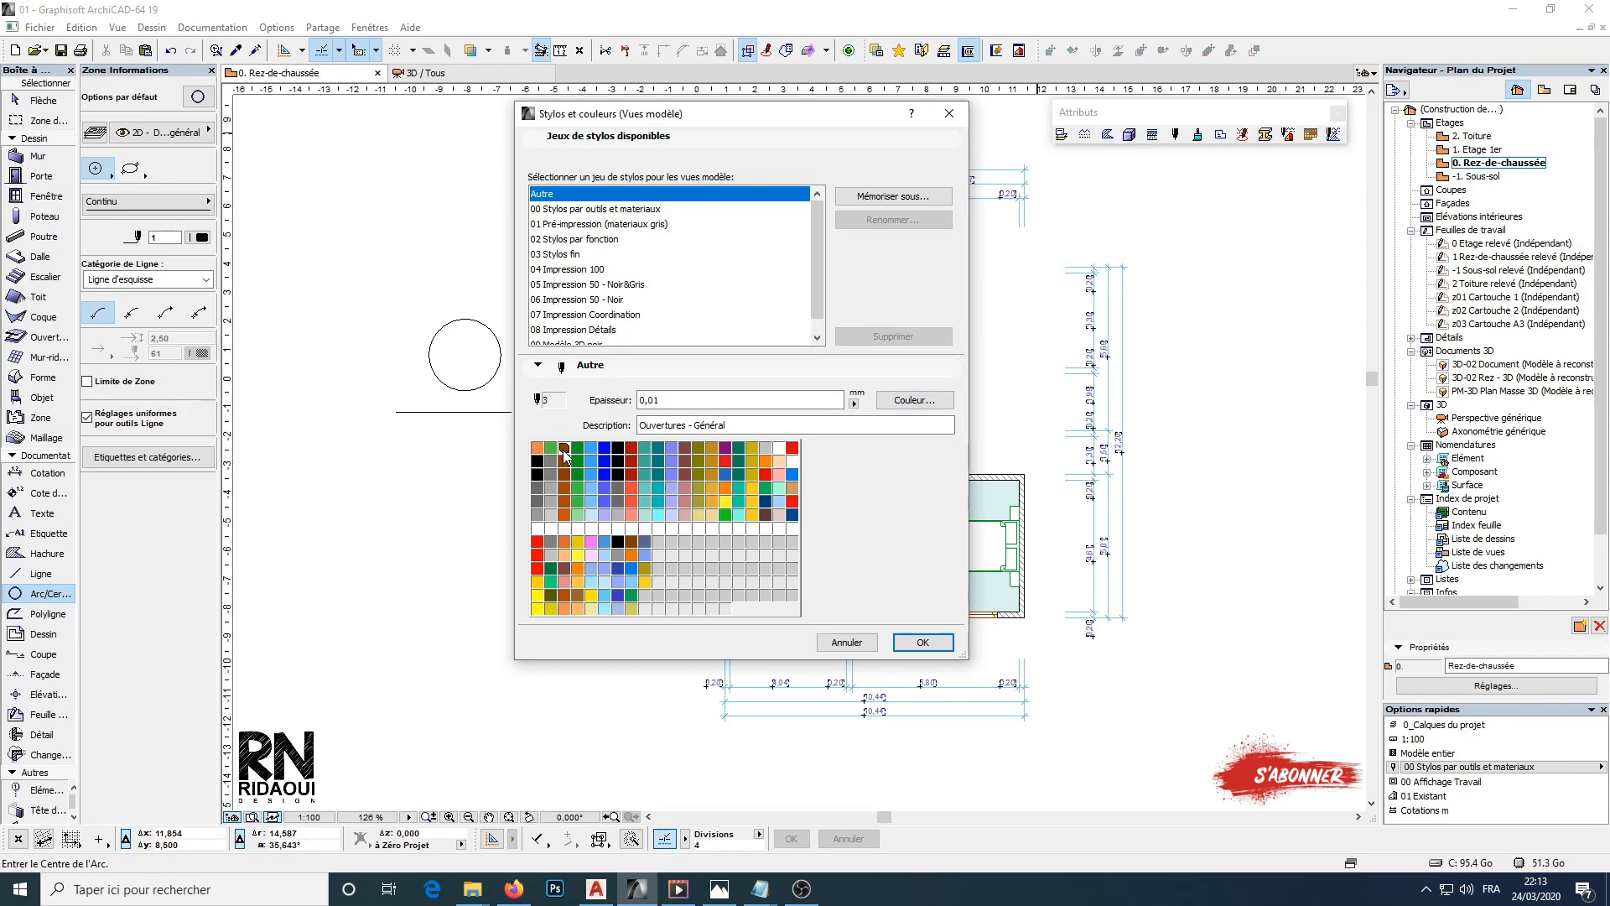
drag(678, 401, 593, 411)
text(0,)
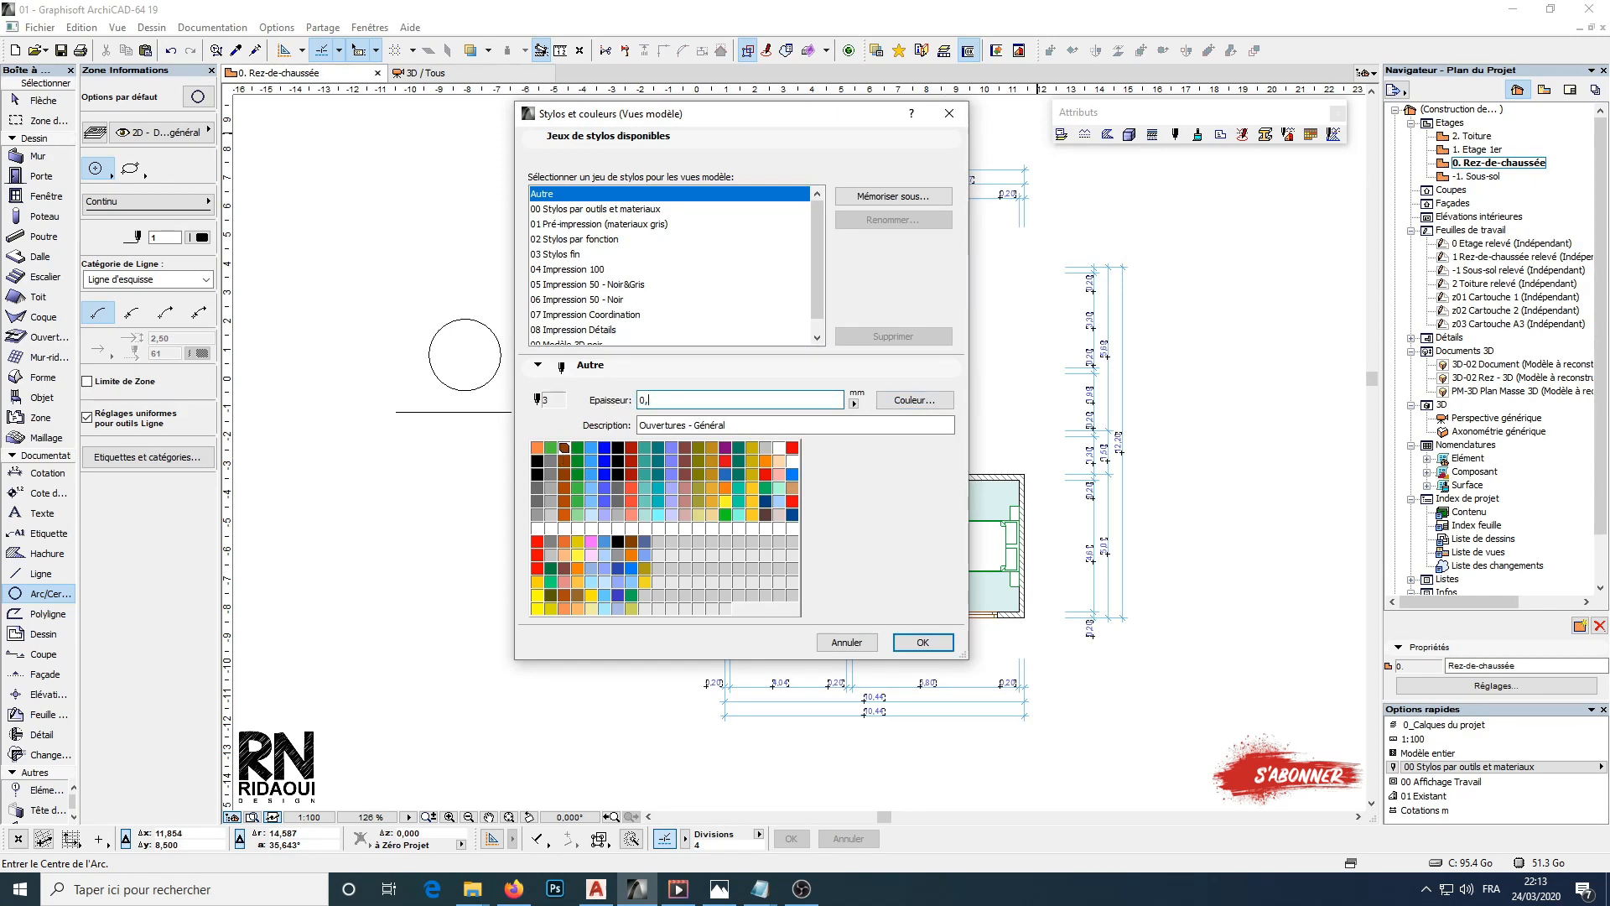
text(20)
click(926, 401)
drag(923, 258, 938, 261)
drag(984, 340, 986, 310)
click(650, 456)
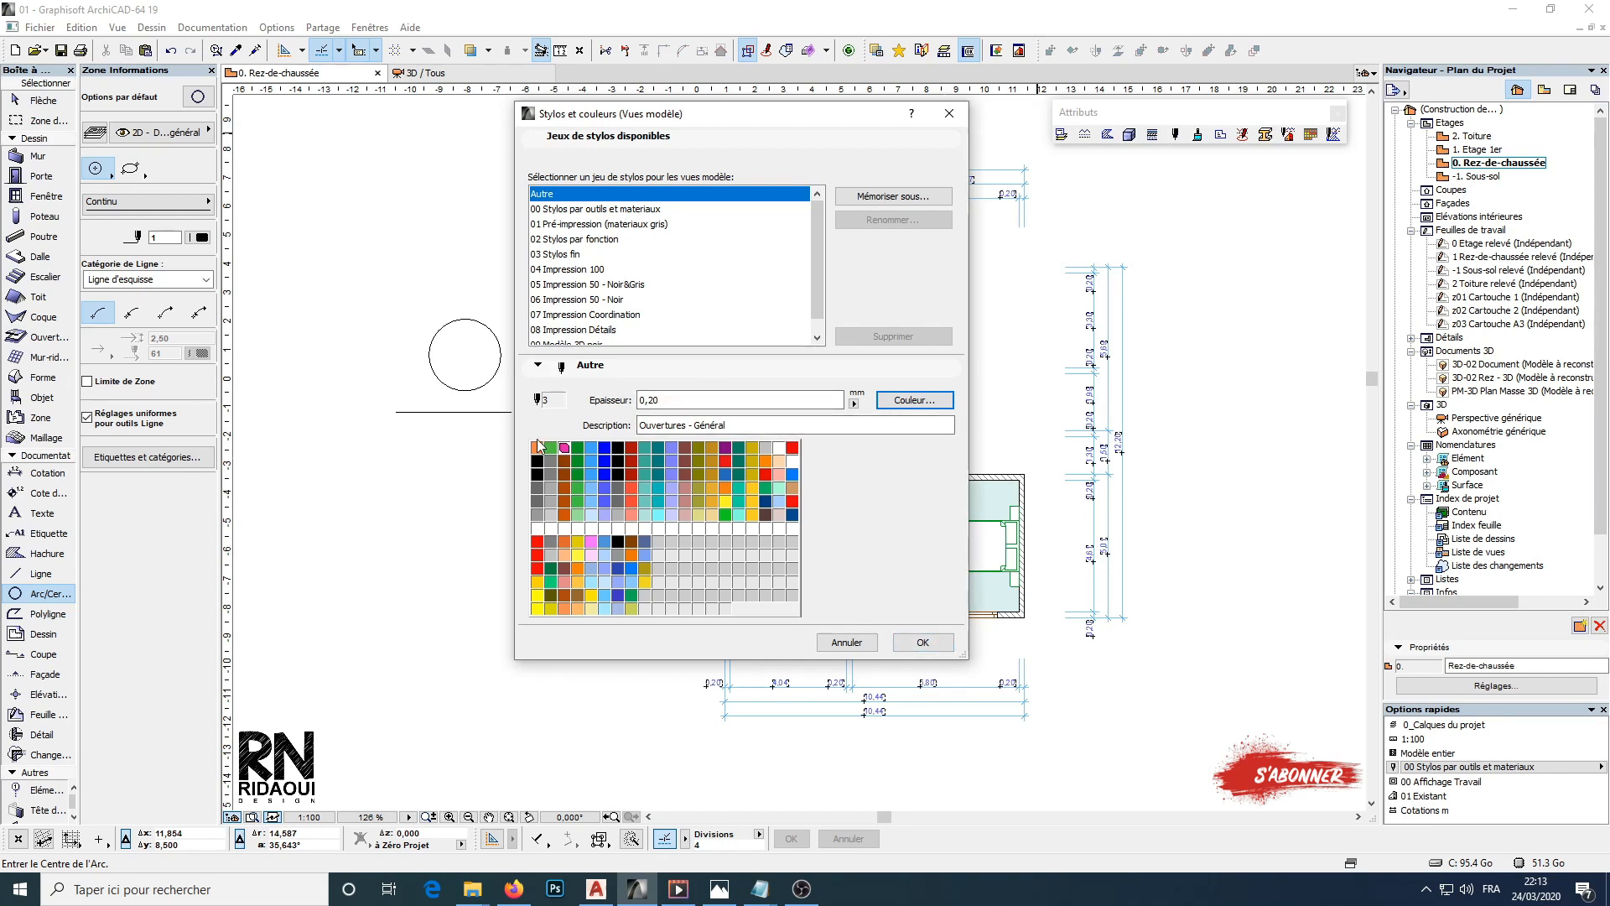
Save the customised pens as a new pen set named with 10 and the author's surname, and apply it to the model views
click(890, 198)
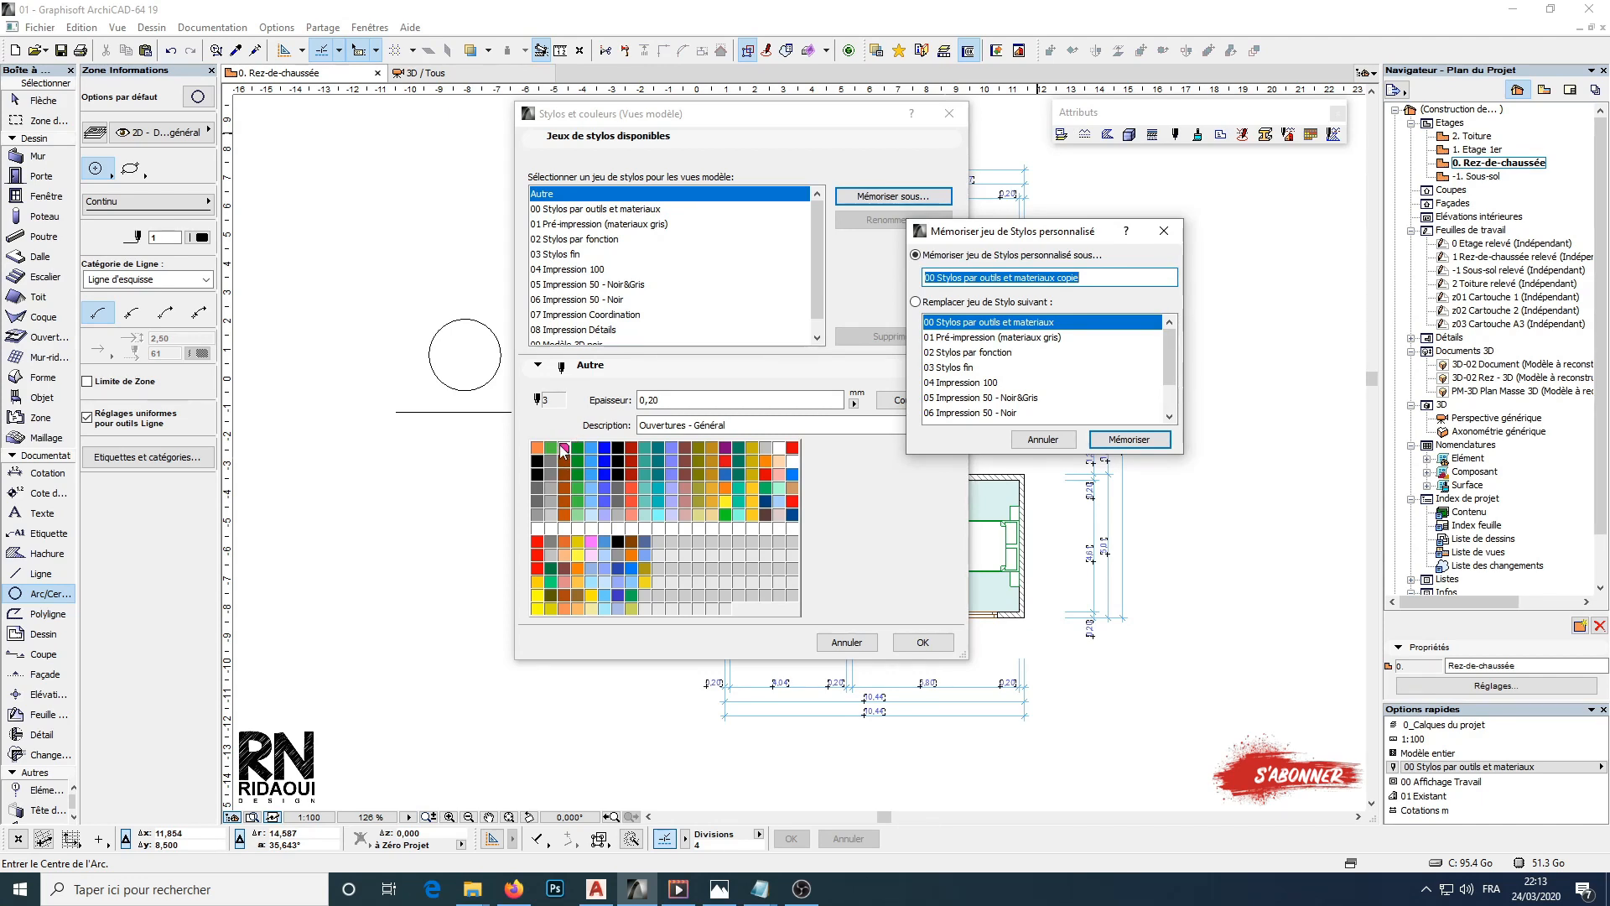
drag(995, 239, 944, 252)
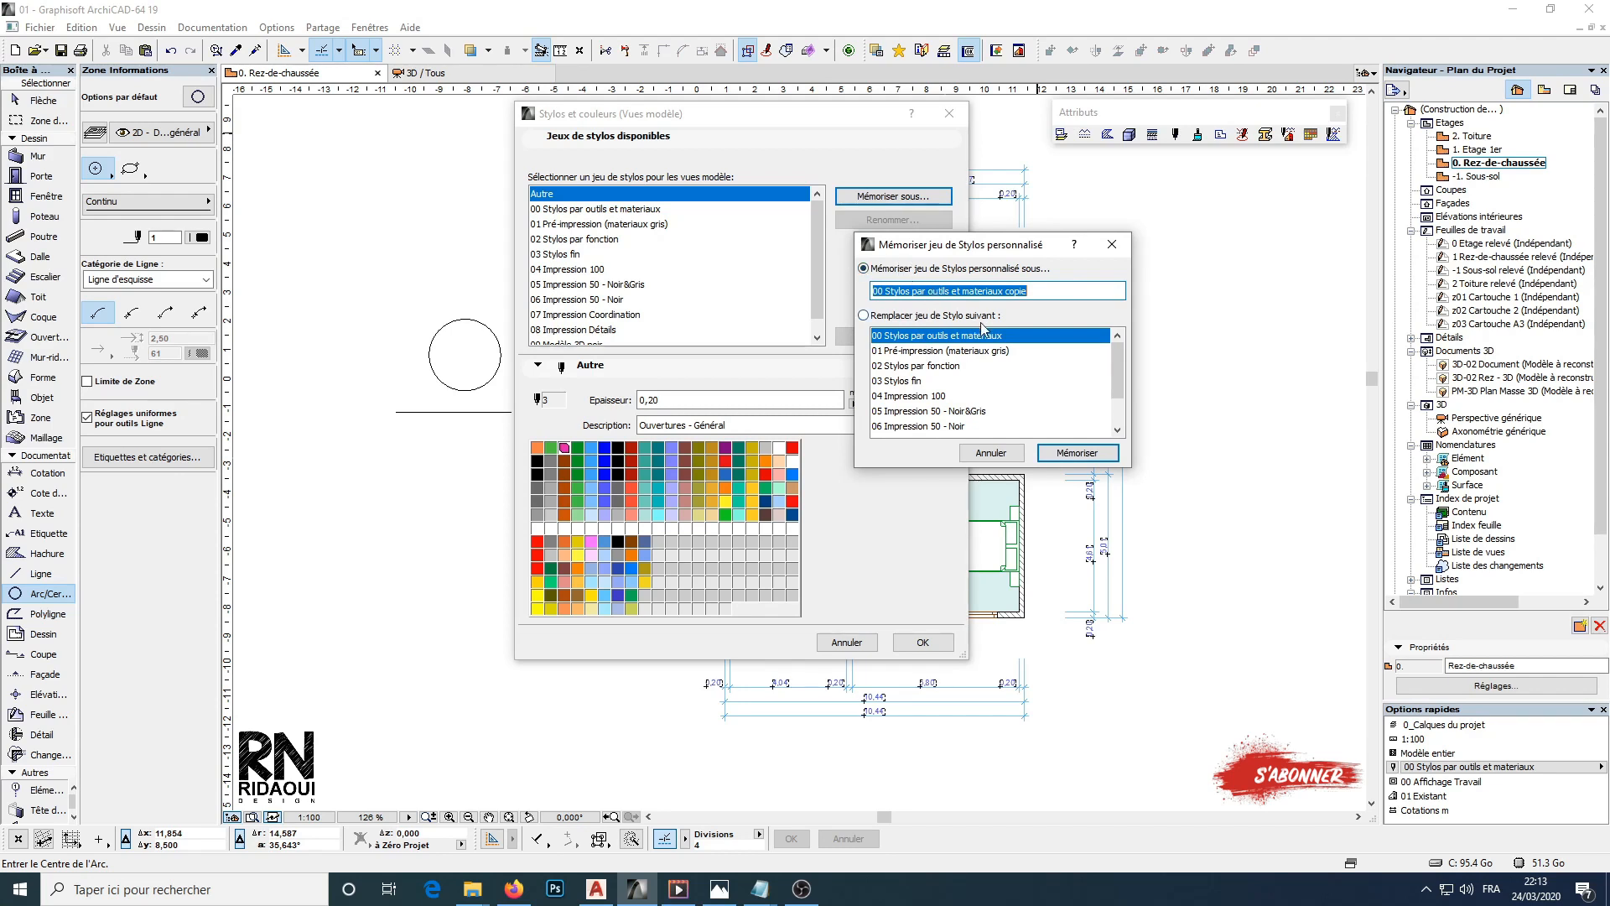
drag(1117, 382, 1118, 429)
scroll(1119, 403, up, 1)
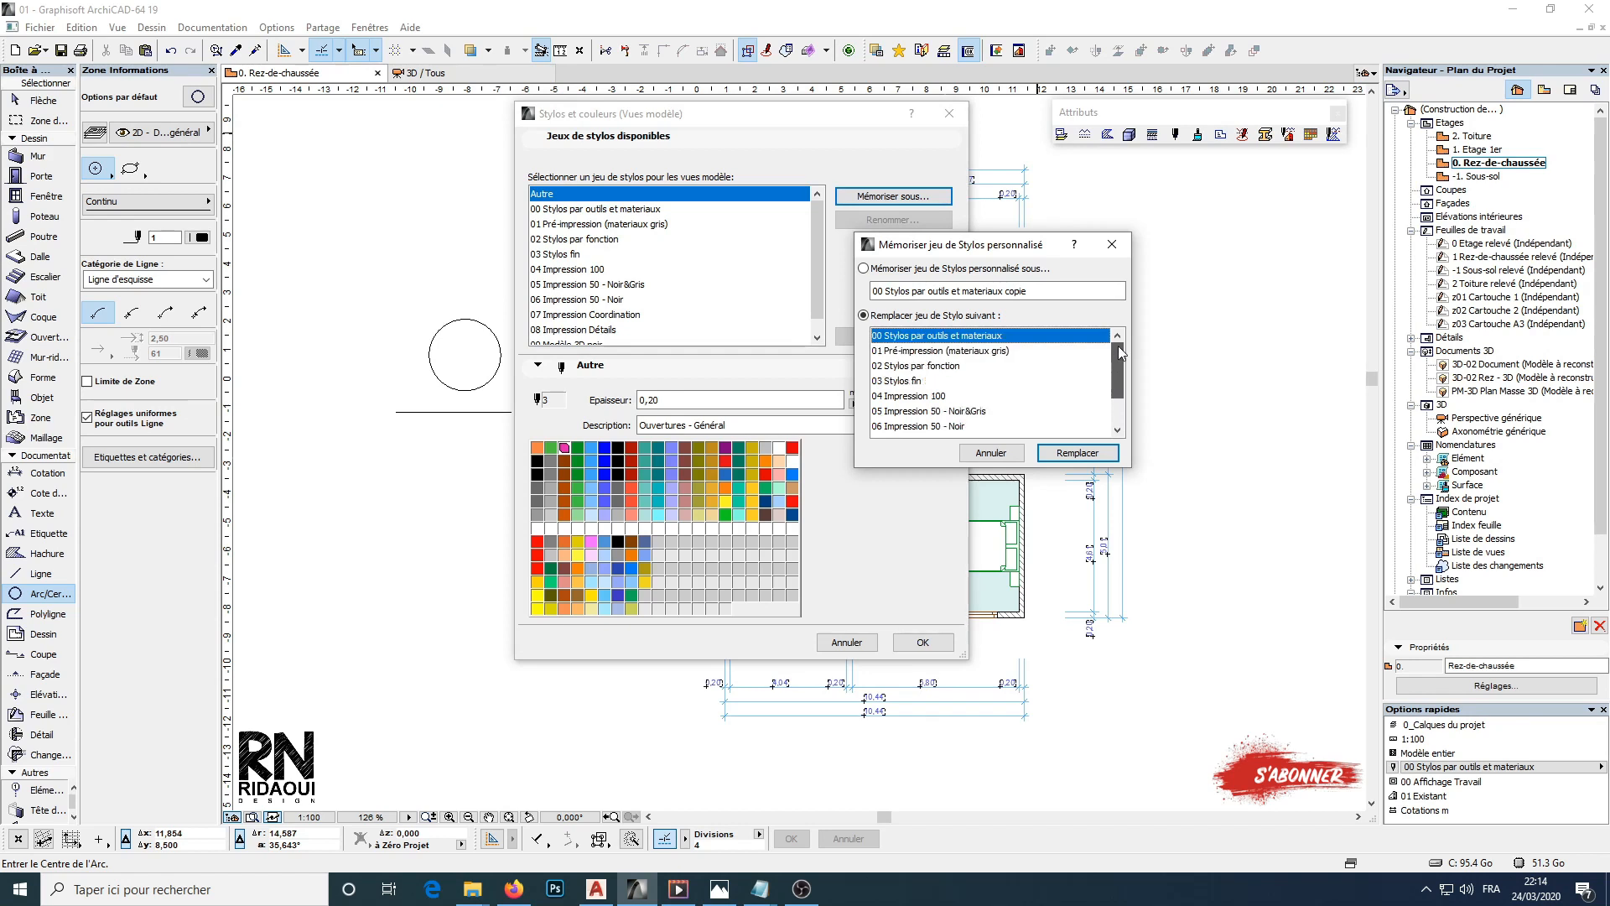
scroll(1122, 378, down, 1)
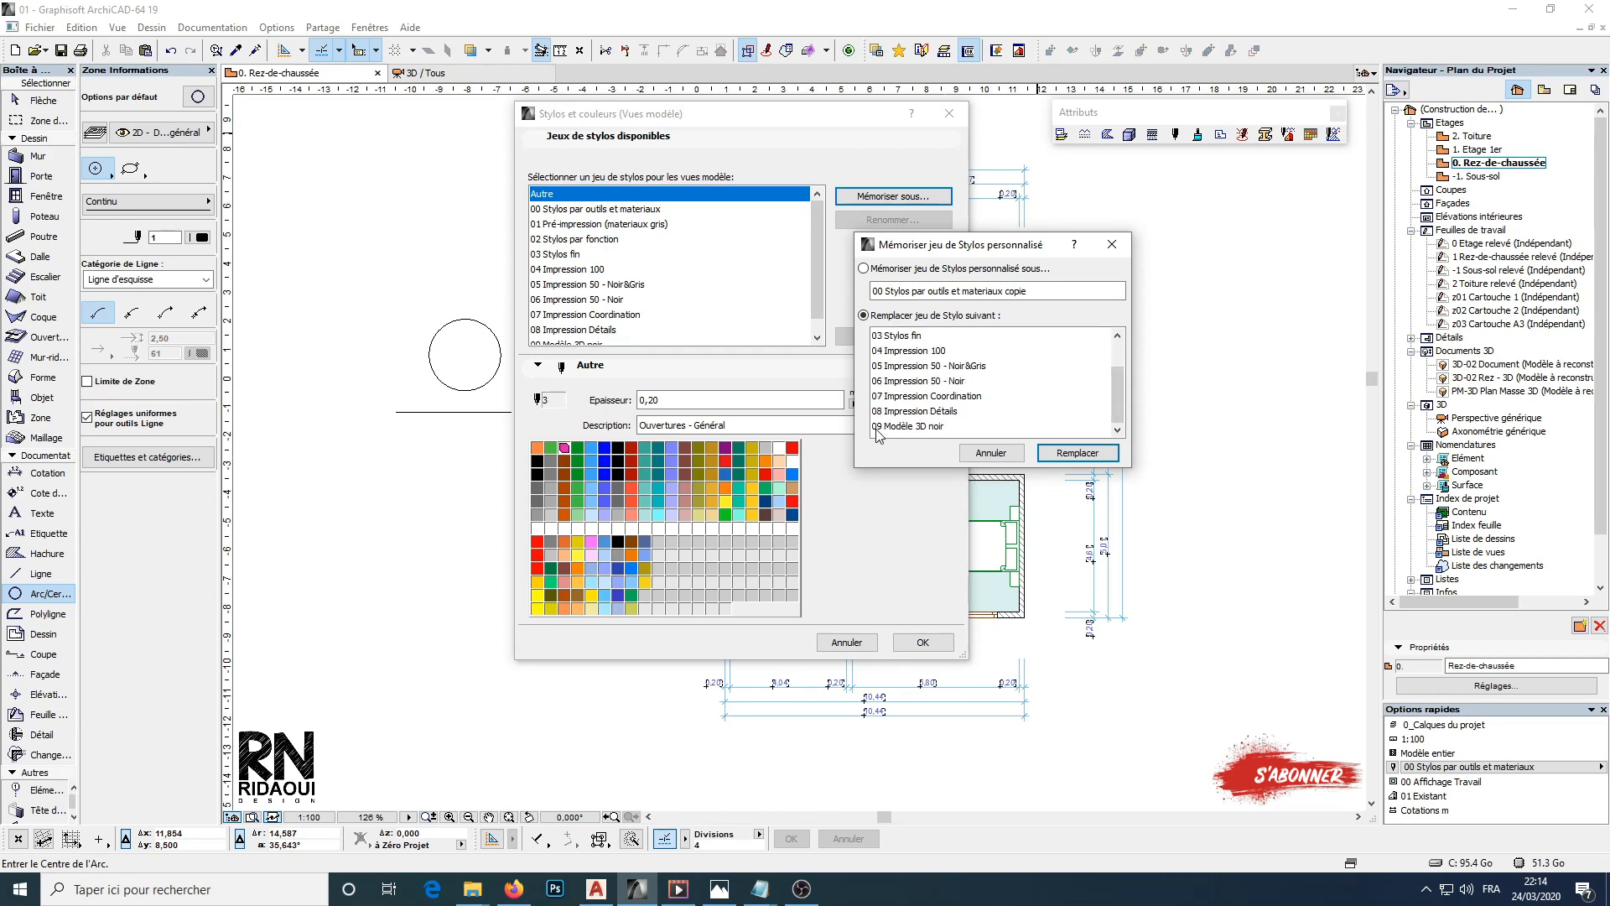
click(948, 291)
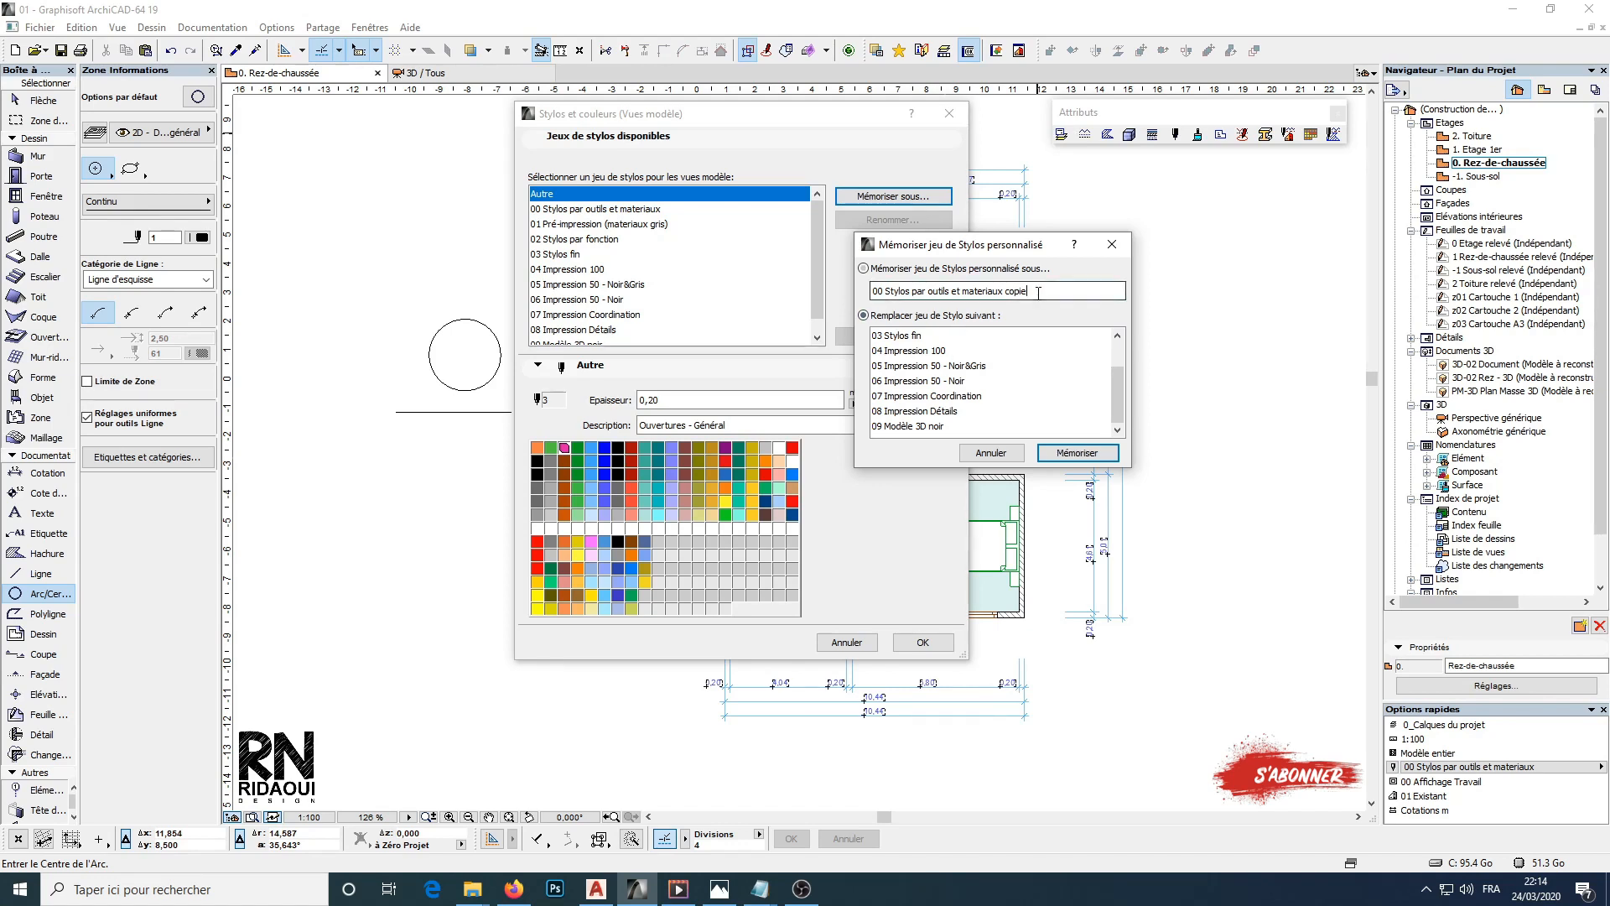
text(10)
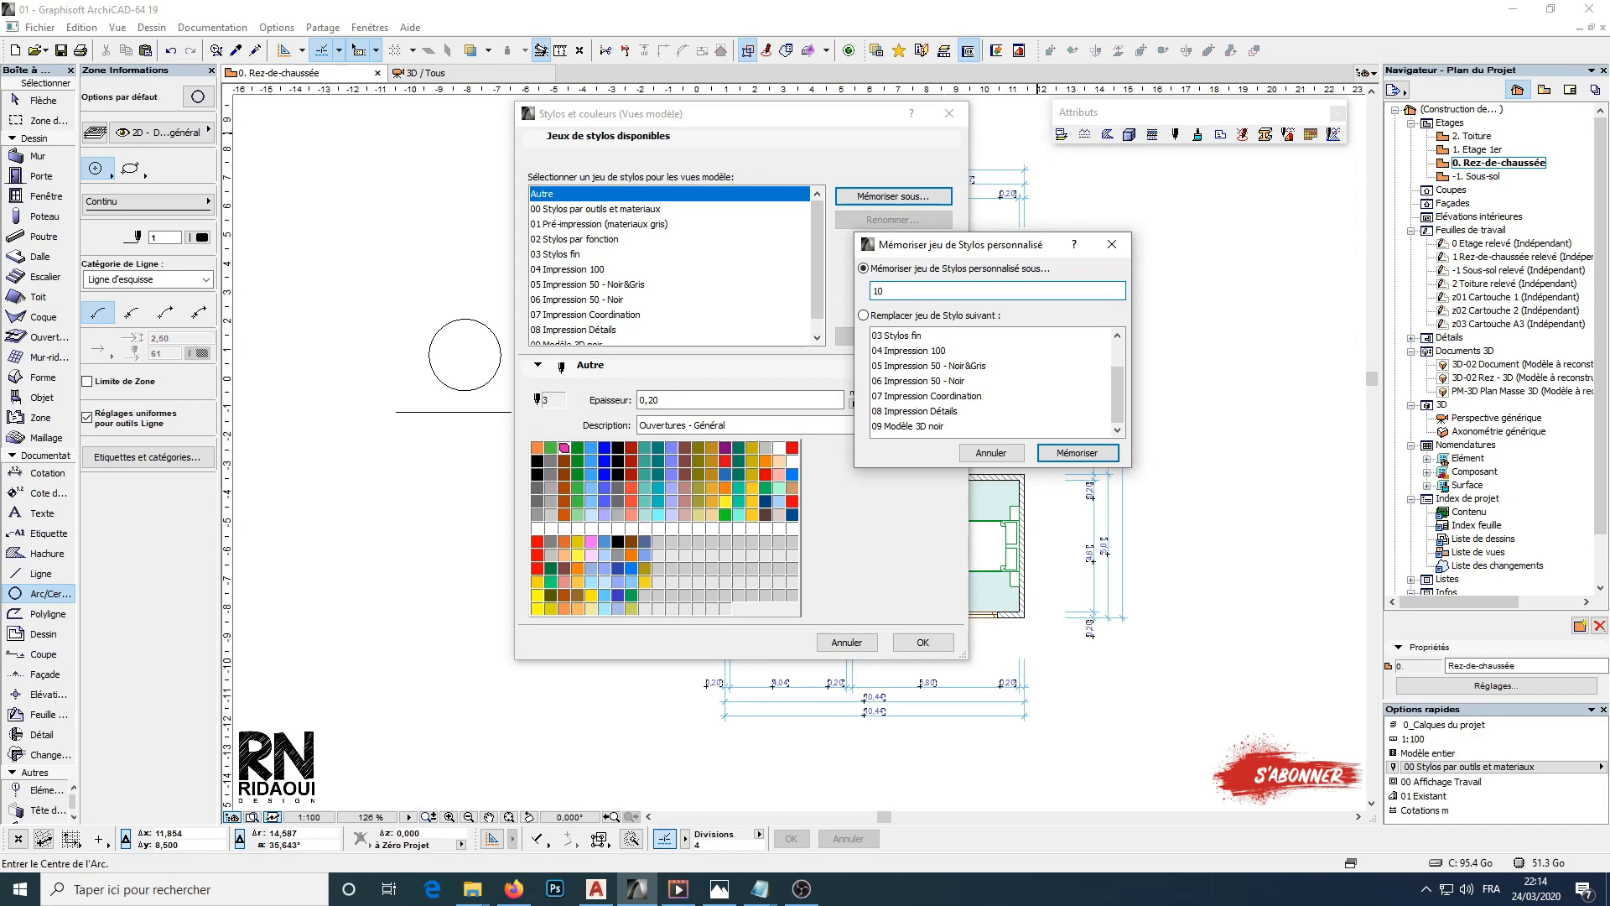
text( ridaoui)
click(1077, 452)
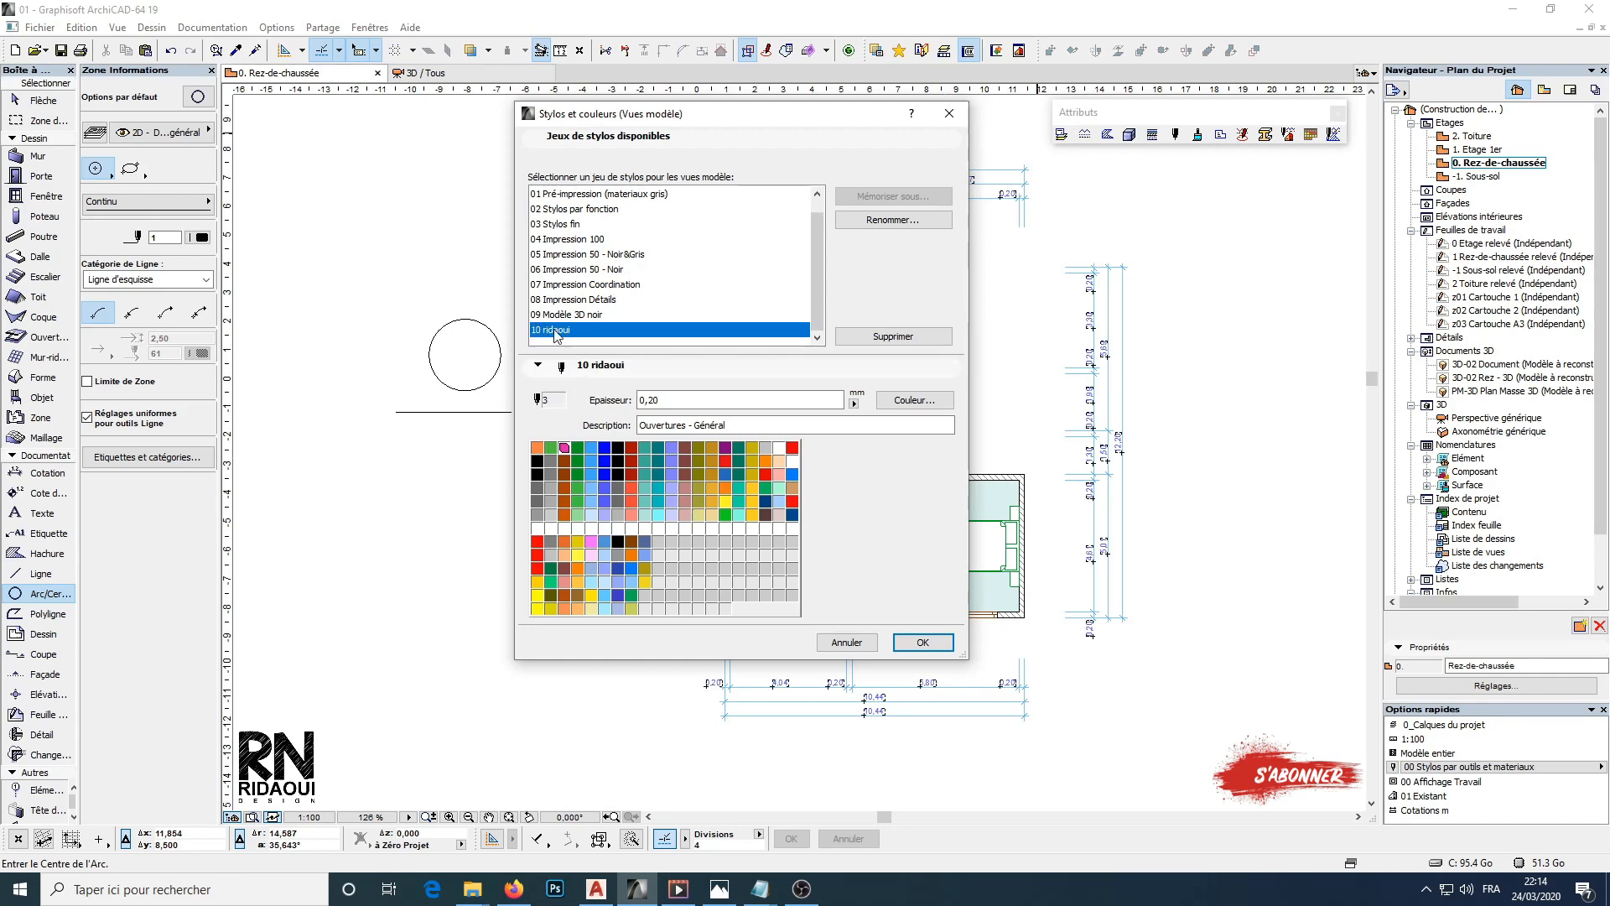
click(922, 642)
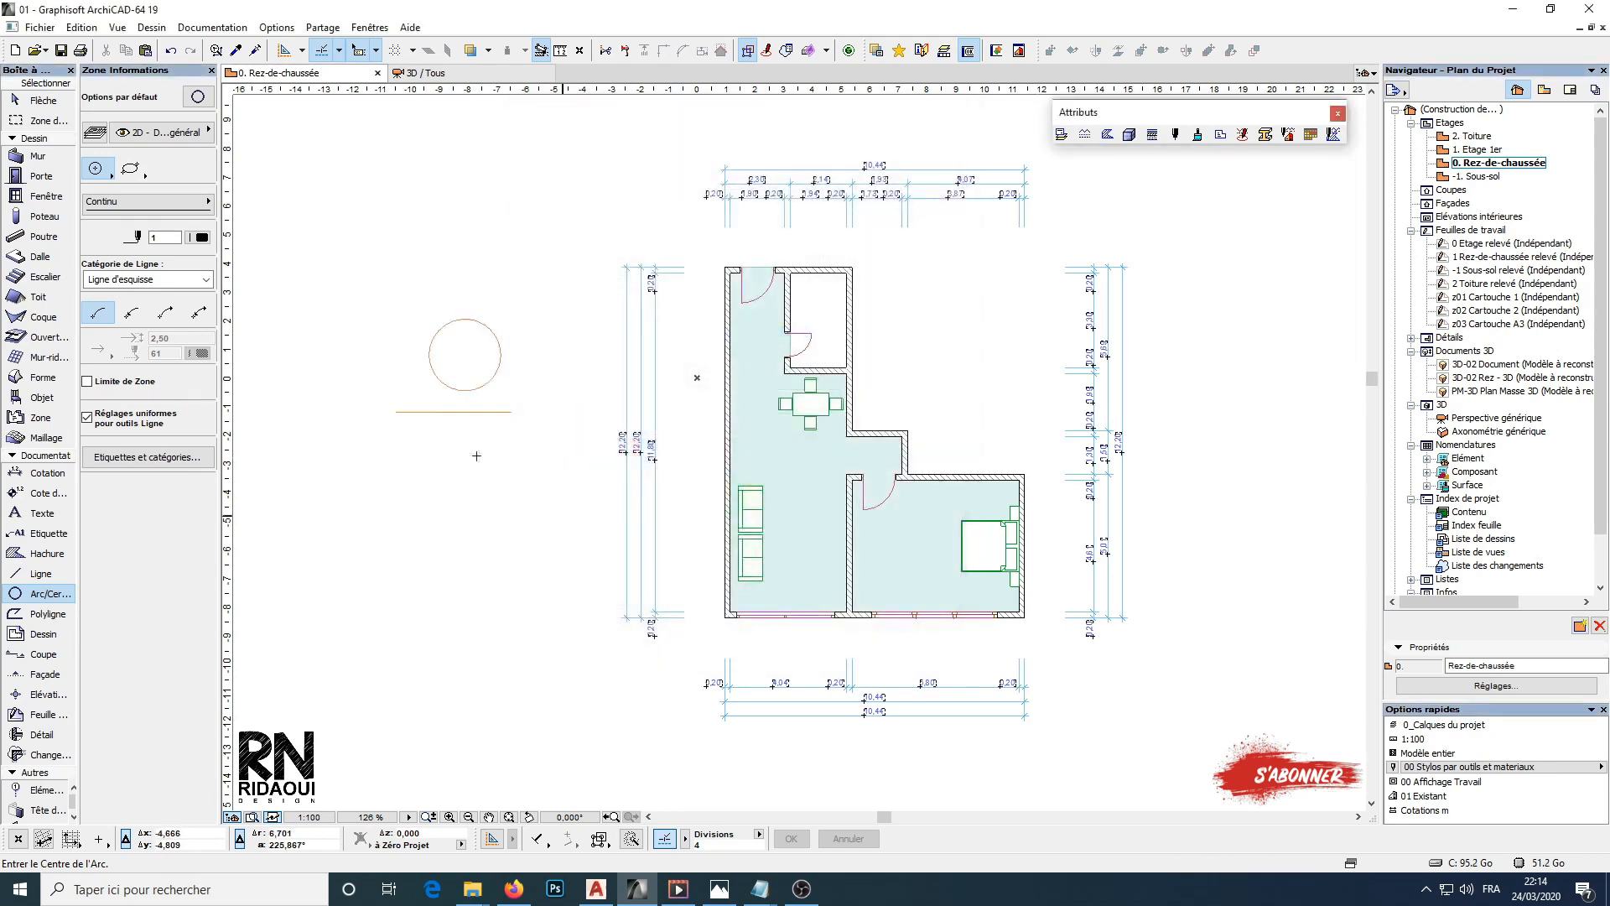
Delete the circle and the line beside the floor plan
middle_drag(444, 363, 618, 351)
scroll(618, 351, up, 1)
click(33, 100)
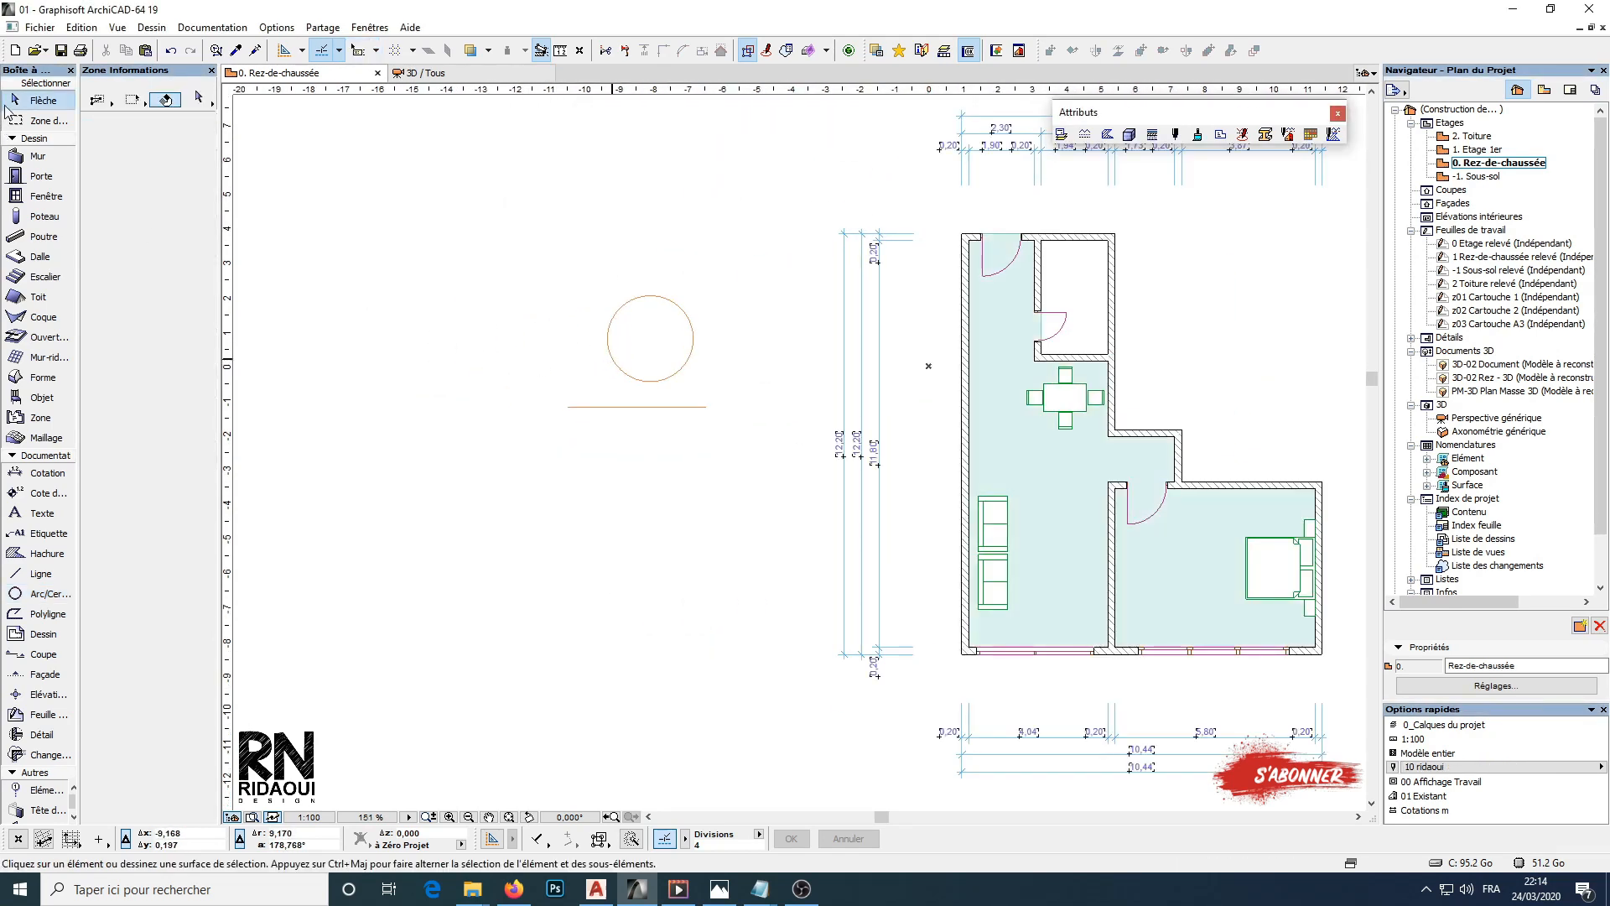
drag(753, 277, 516, 468)
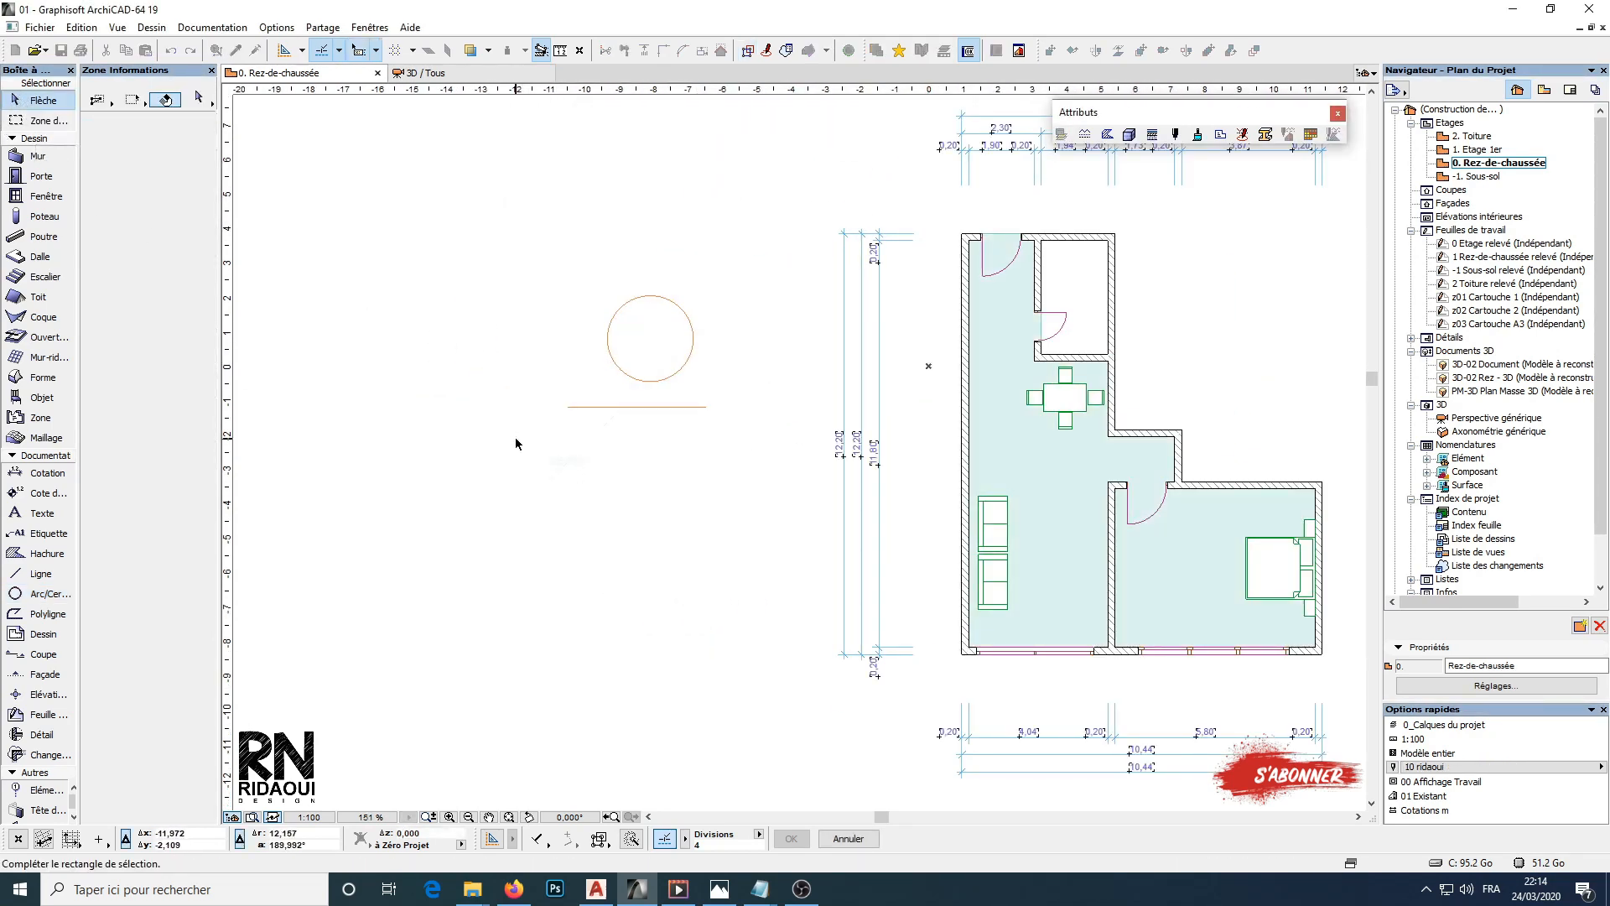
key(Delete)
Switch the floor plan's pen set to 00 Stylos par outils et materiaux
click(39, 574)
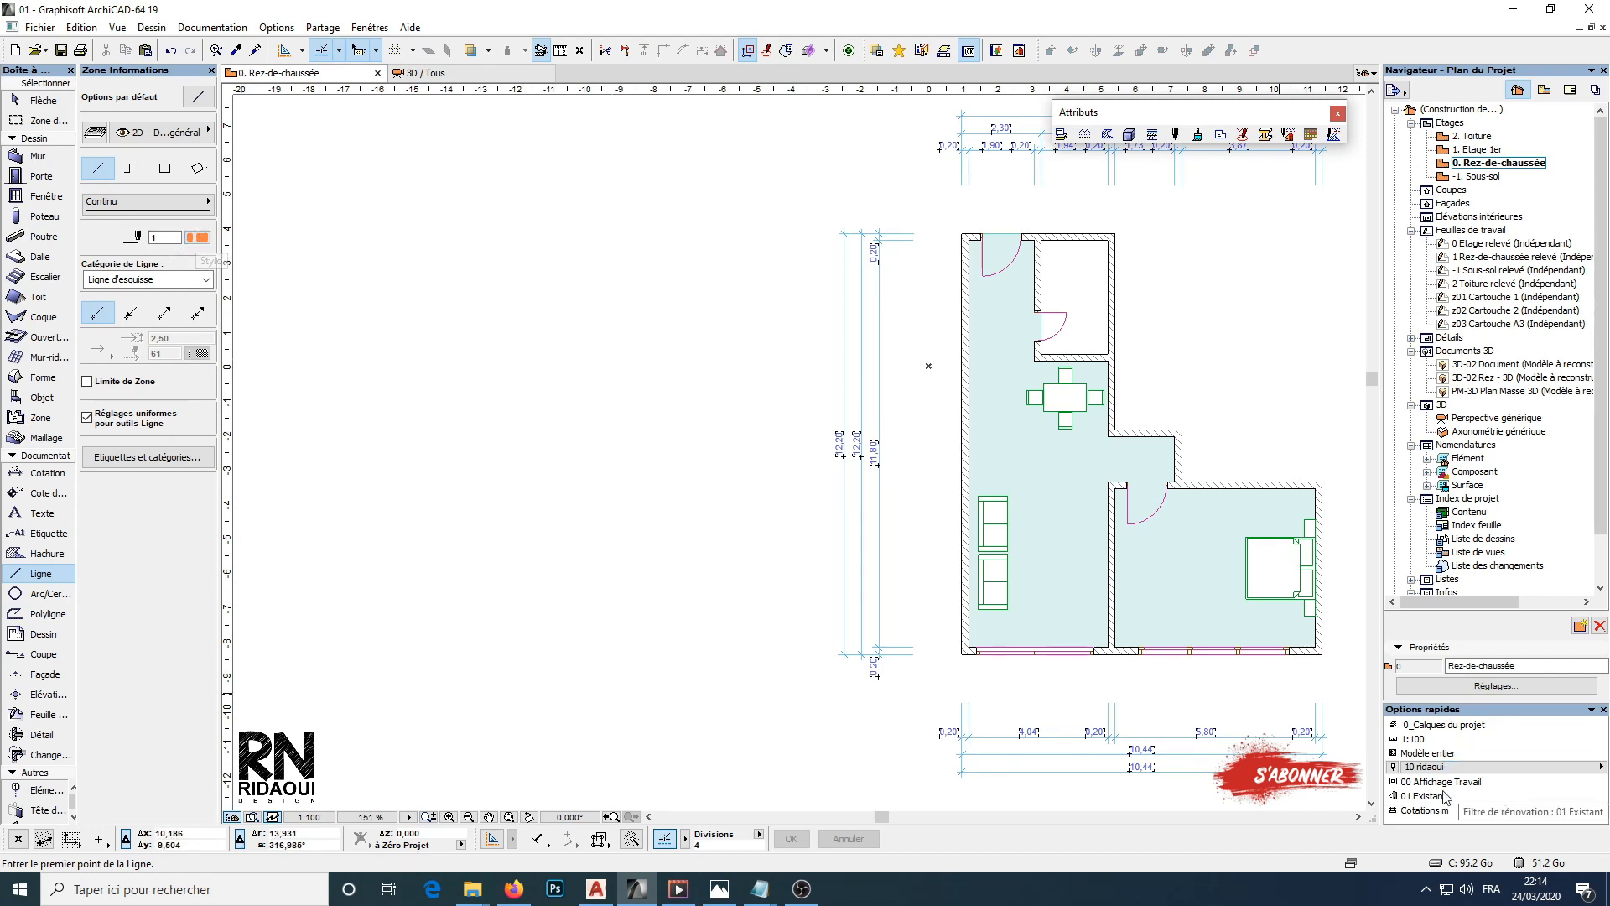
click(1455, 768)
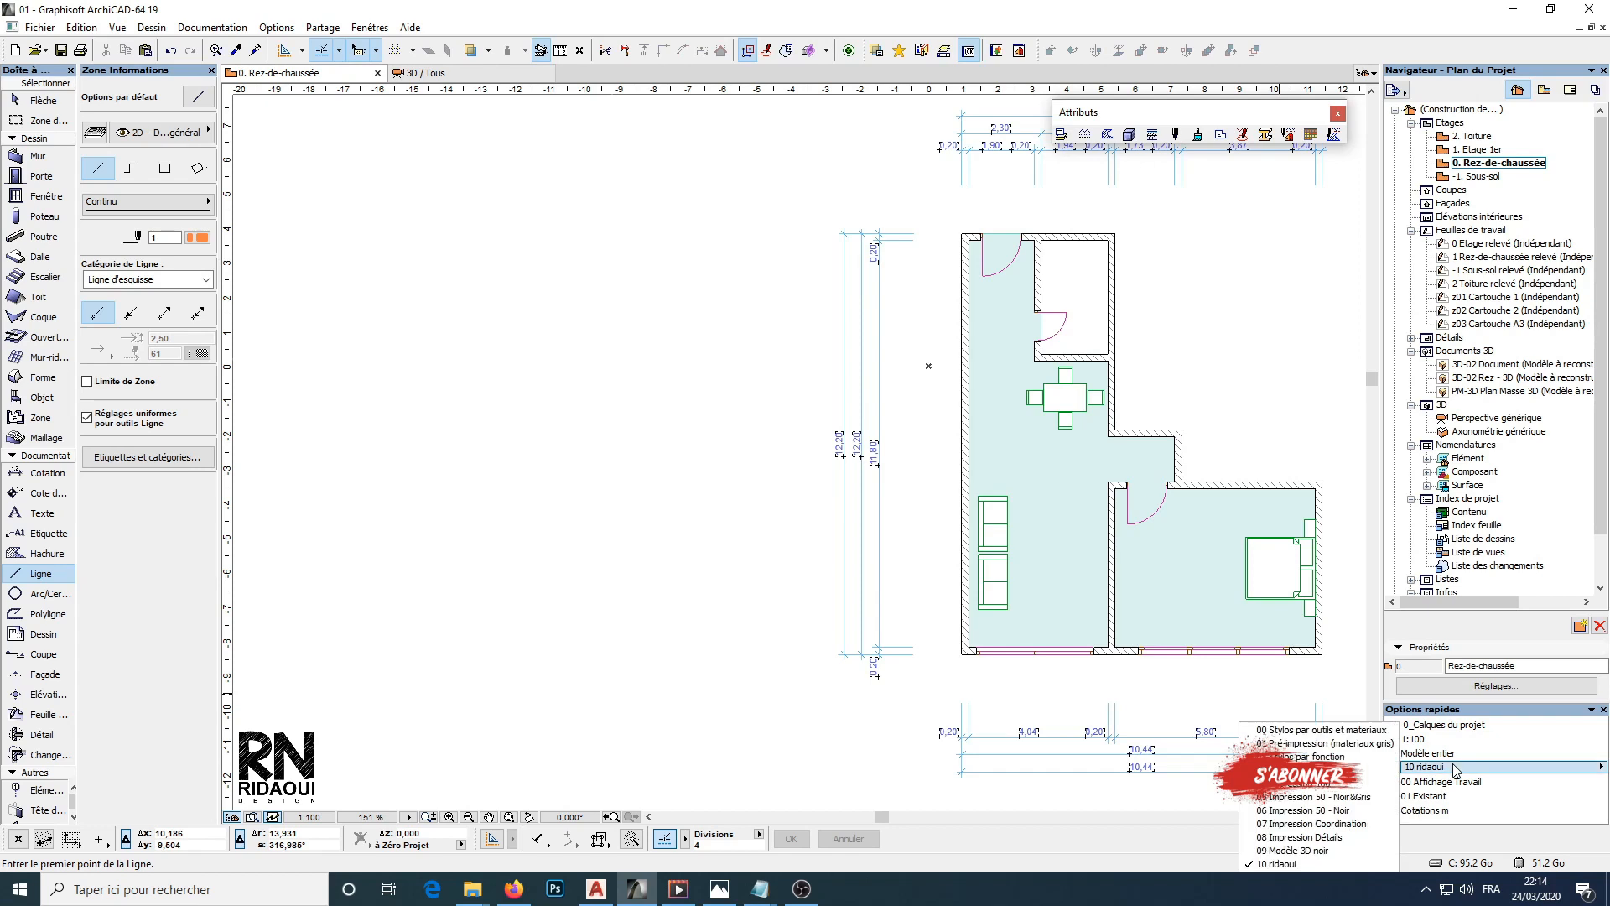
click(1313, 729)
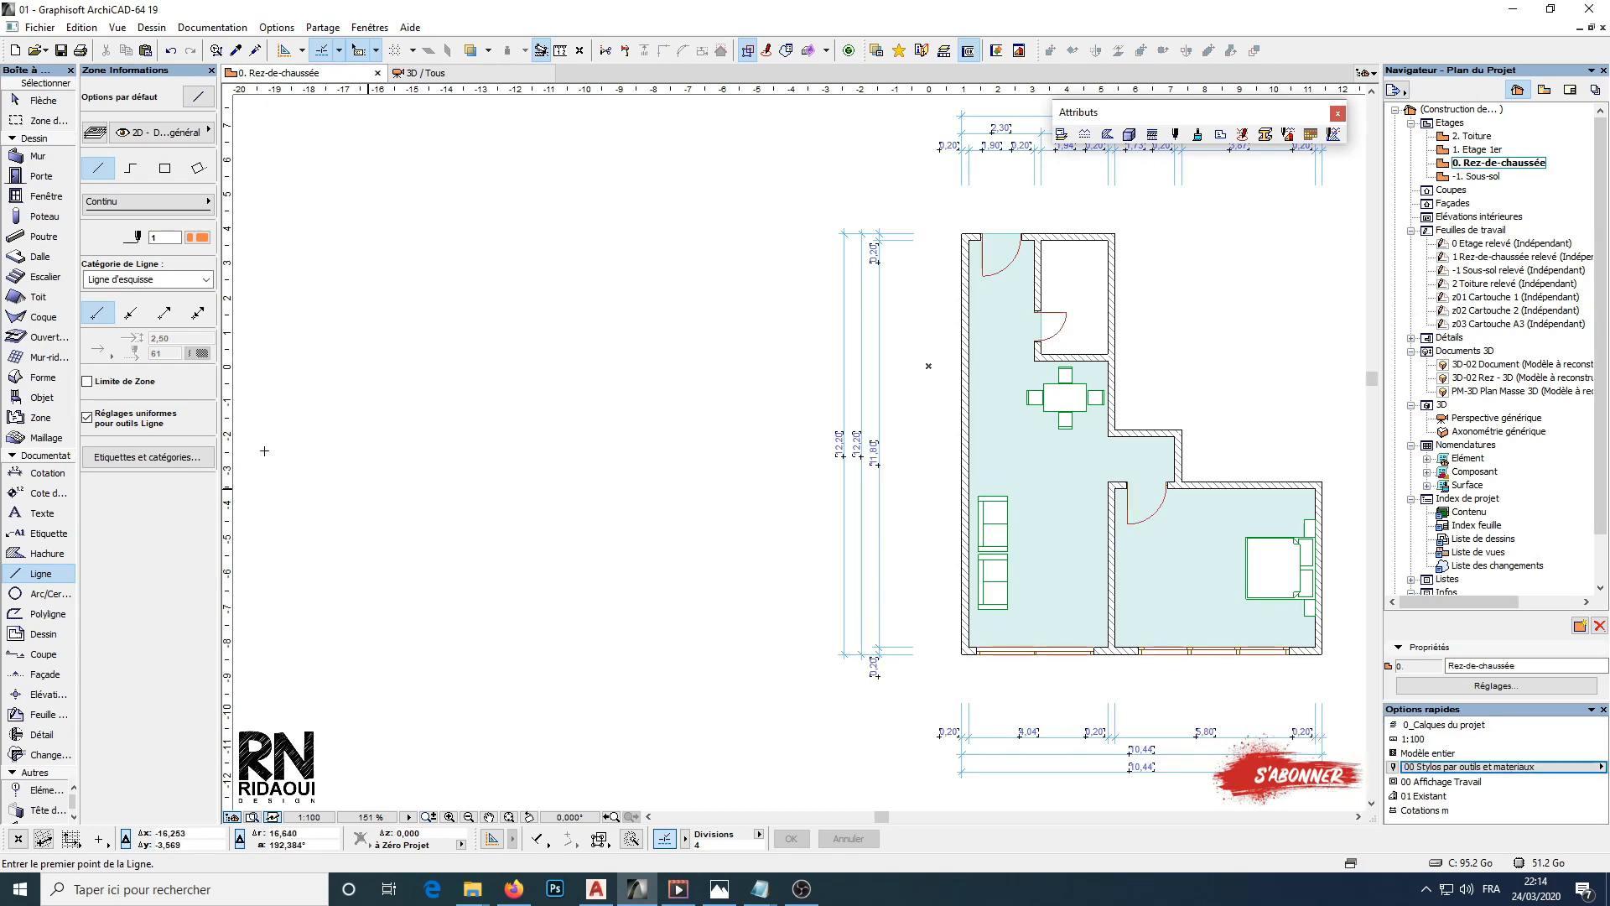
key(Escape)
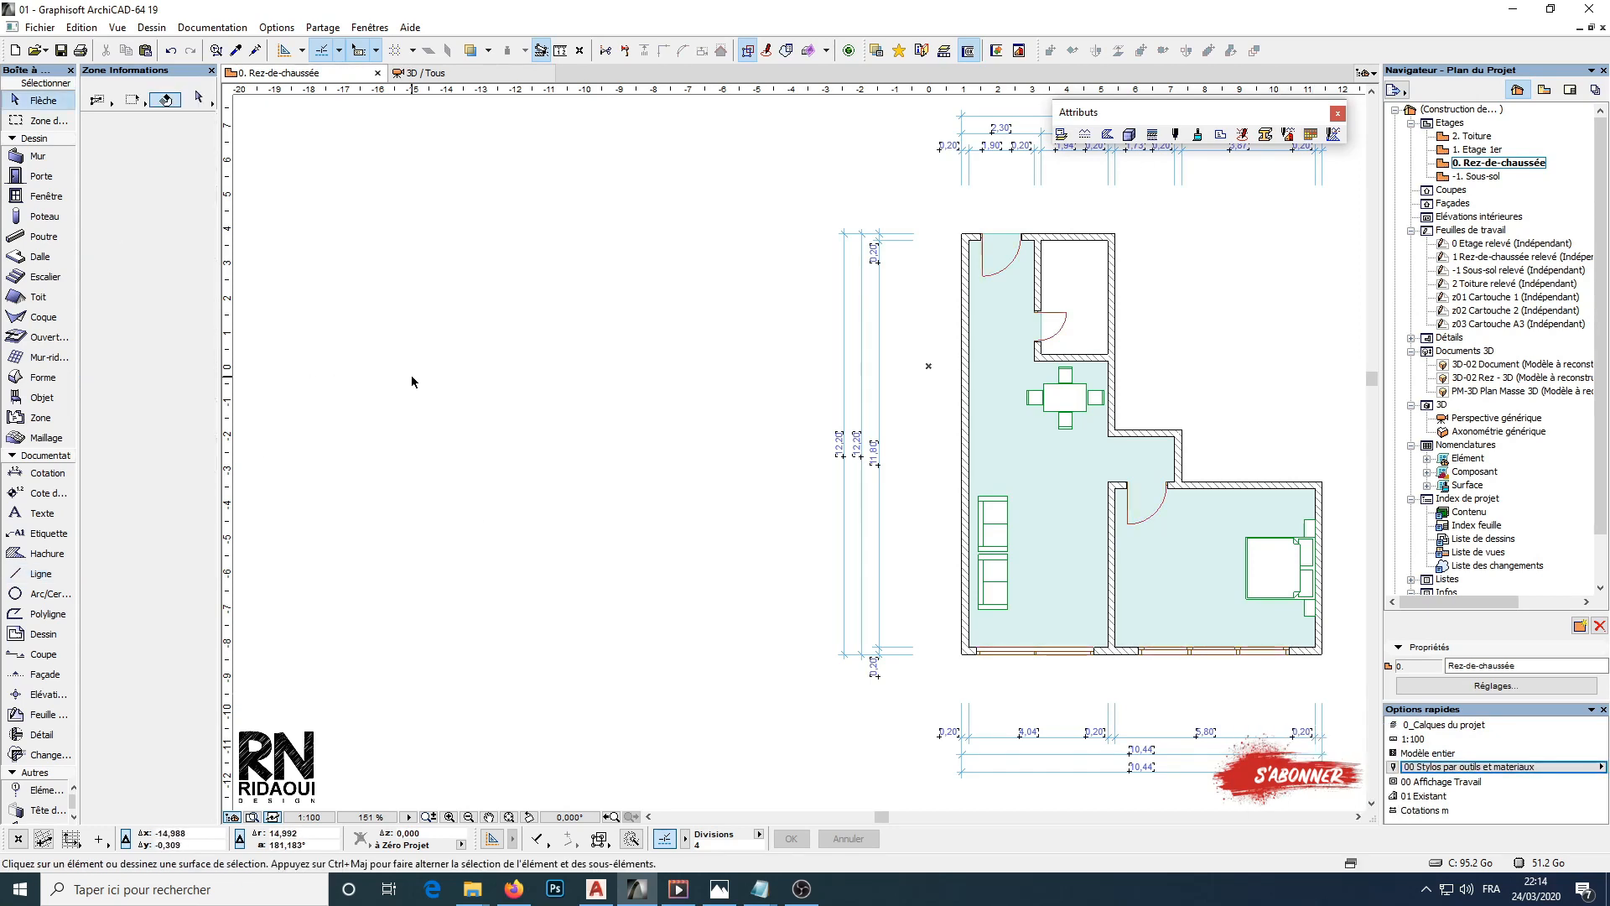
Draw three parallel horizontal lines with pen 1, each about 3 m long, in the empty area beside the floor plan
click(40, 574)
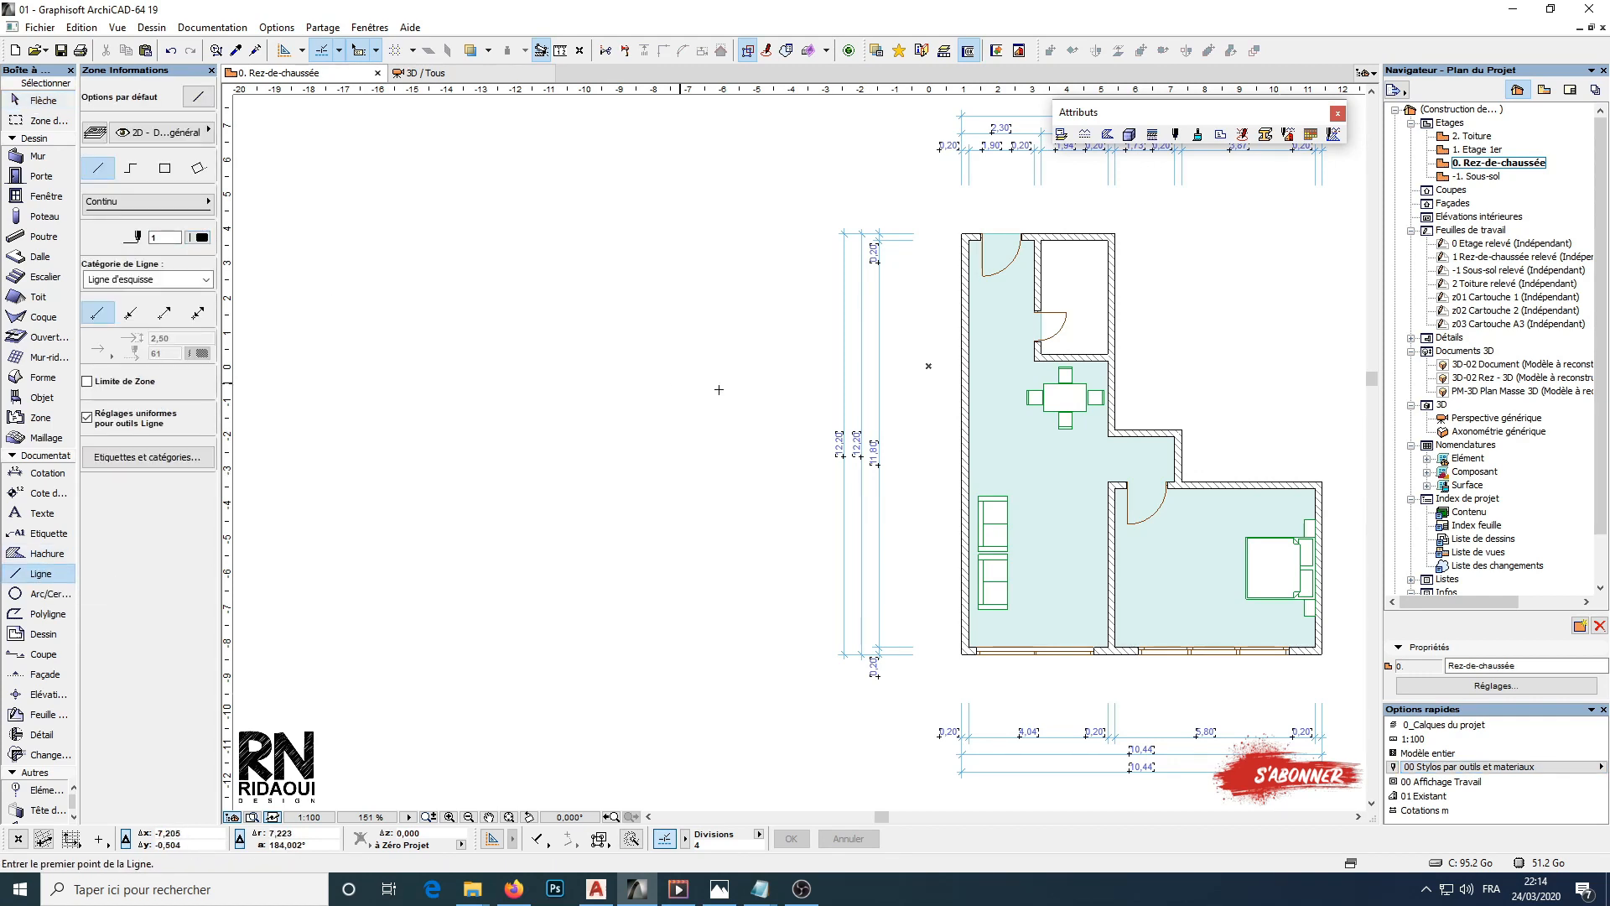
click(592, 380)
click(693, 380)
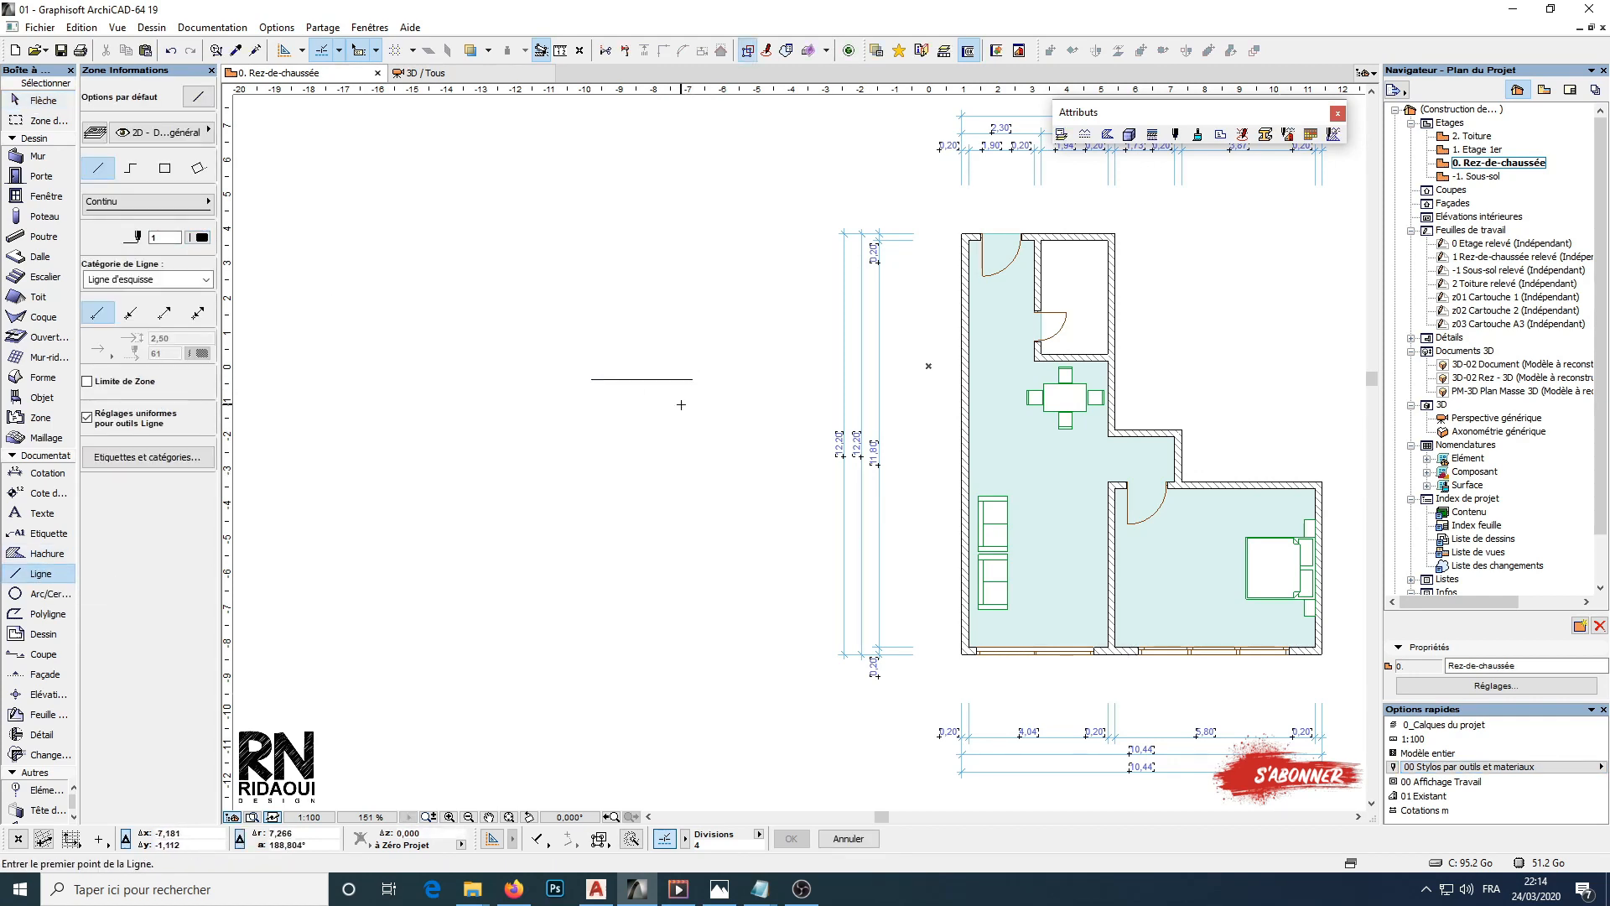
scroll(627, 389, up, 2)
scroll(627, 390, up, 2)
click(541, 402)
click(795, 402)
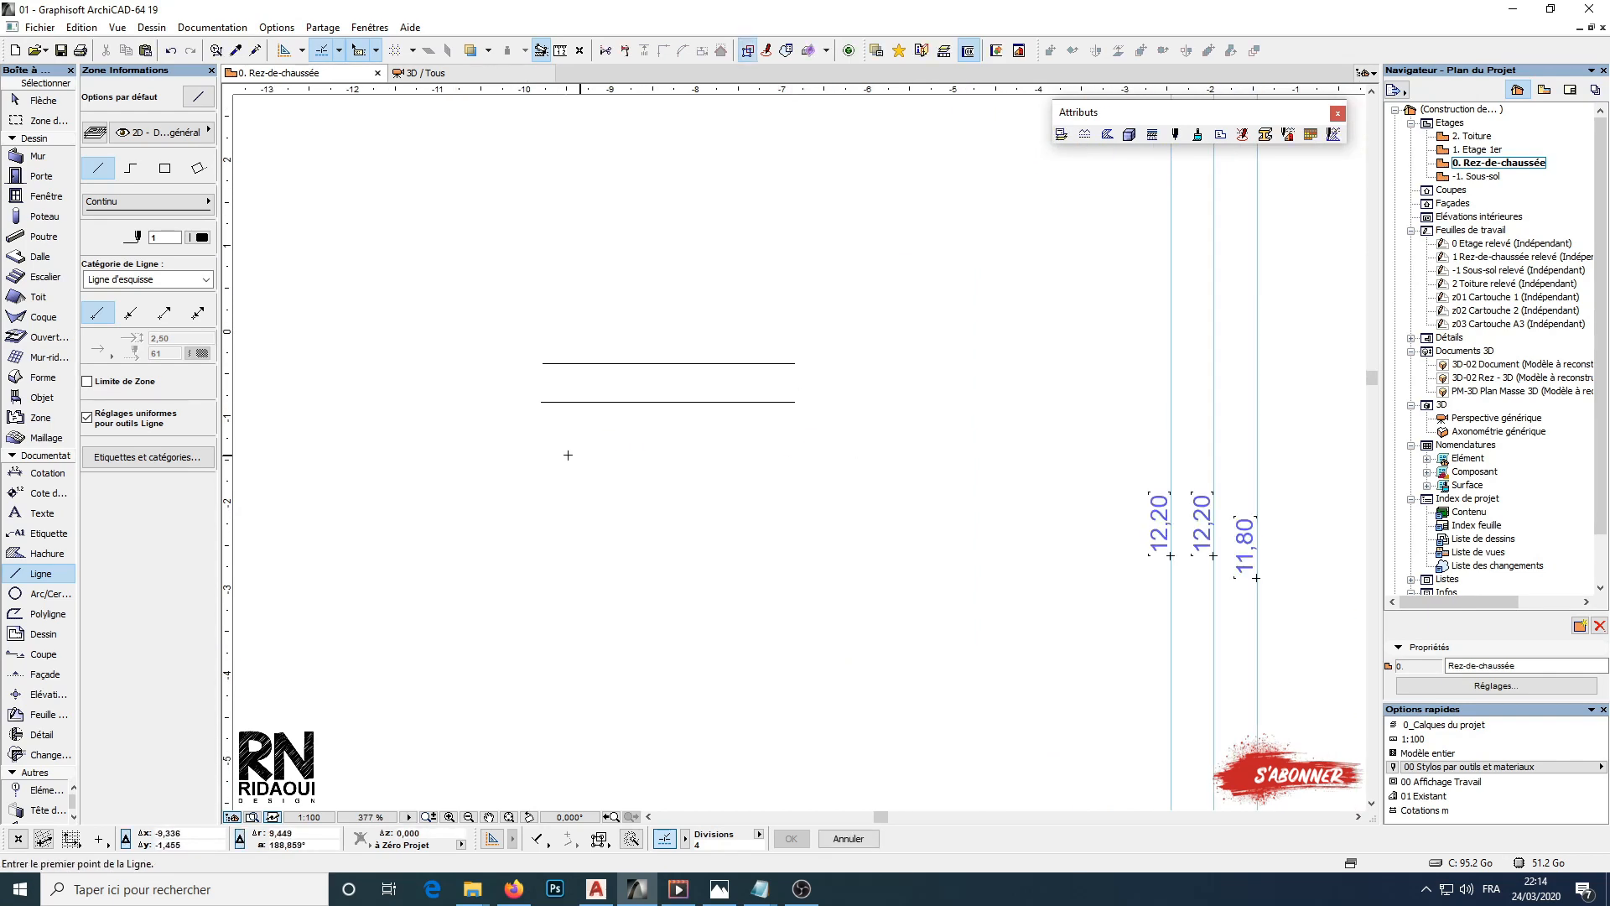
click(541, 442)
click(795, 442)
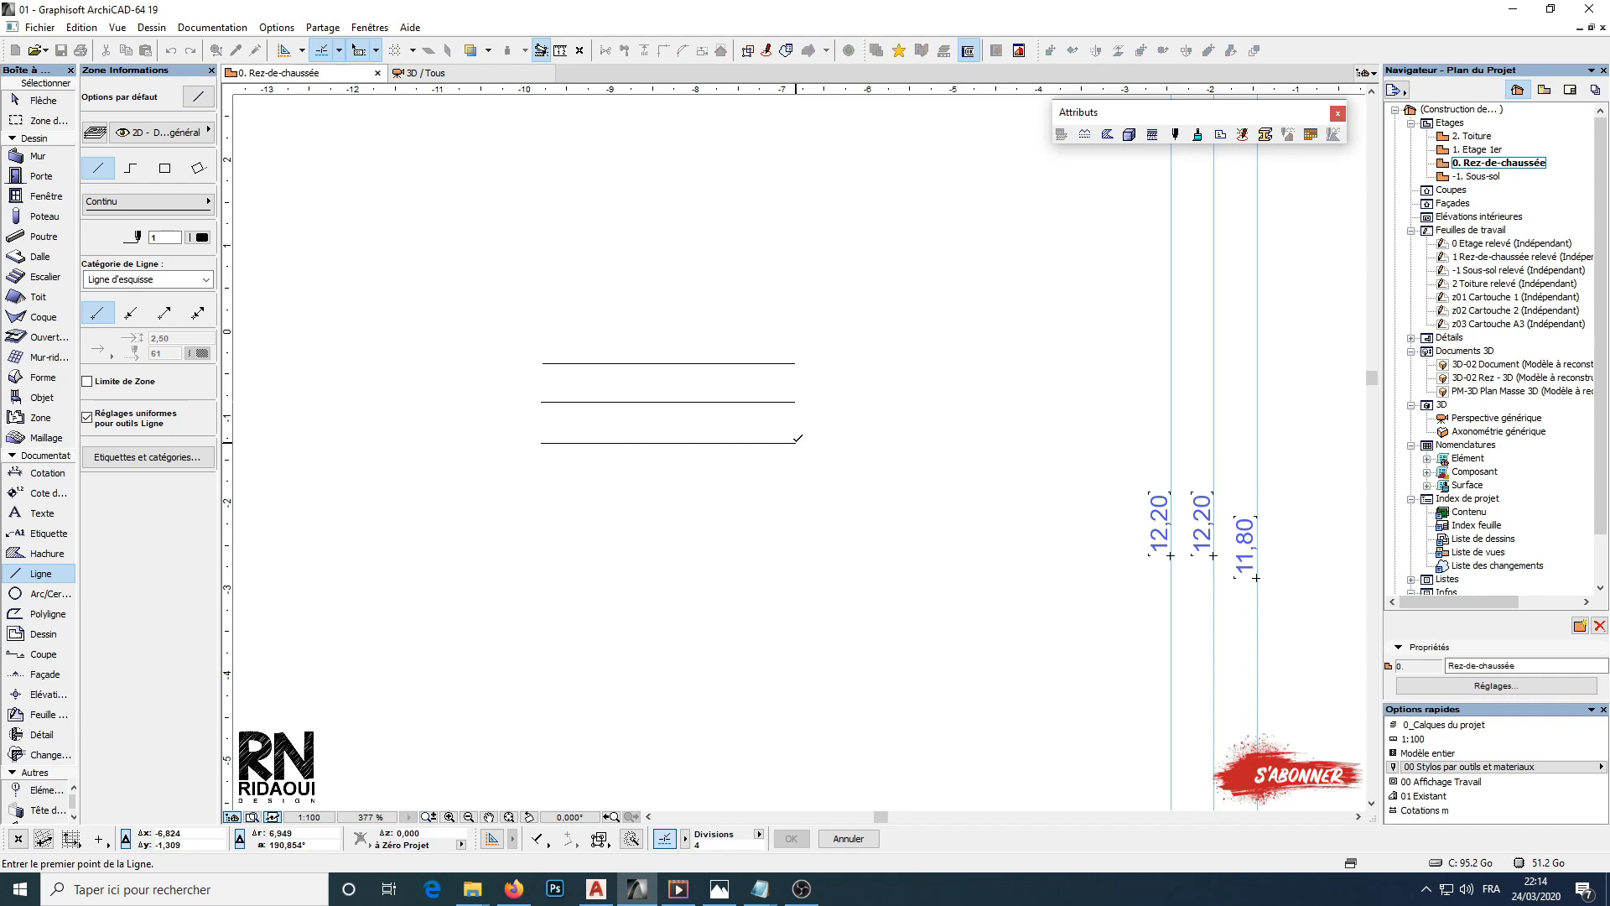
key(Escape)
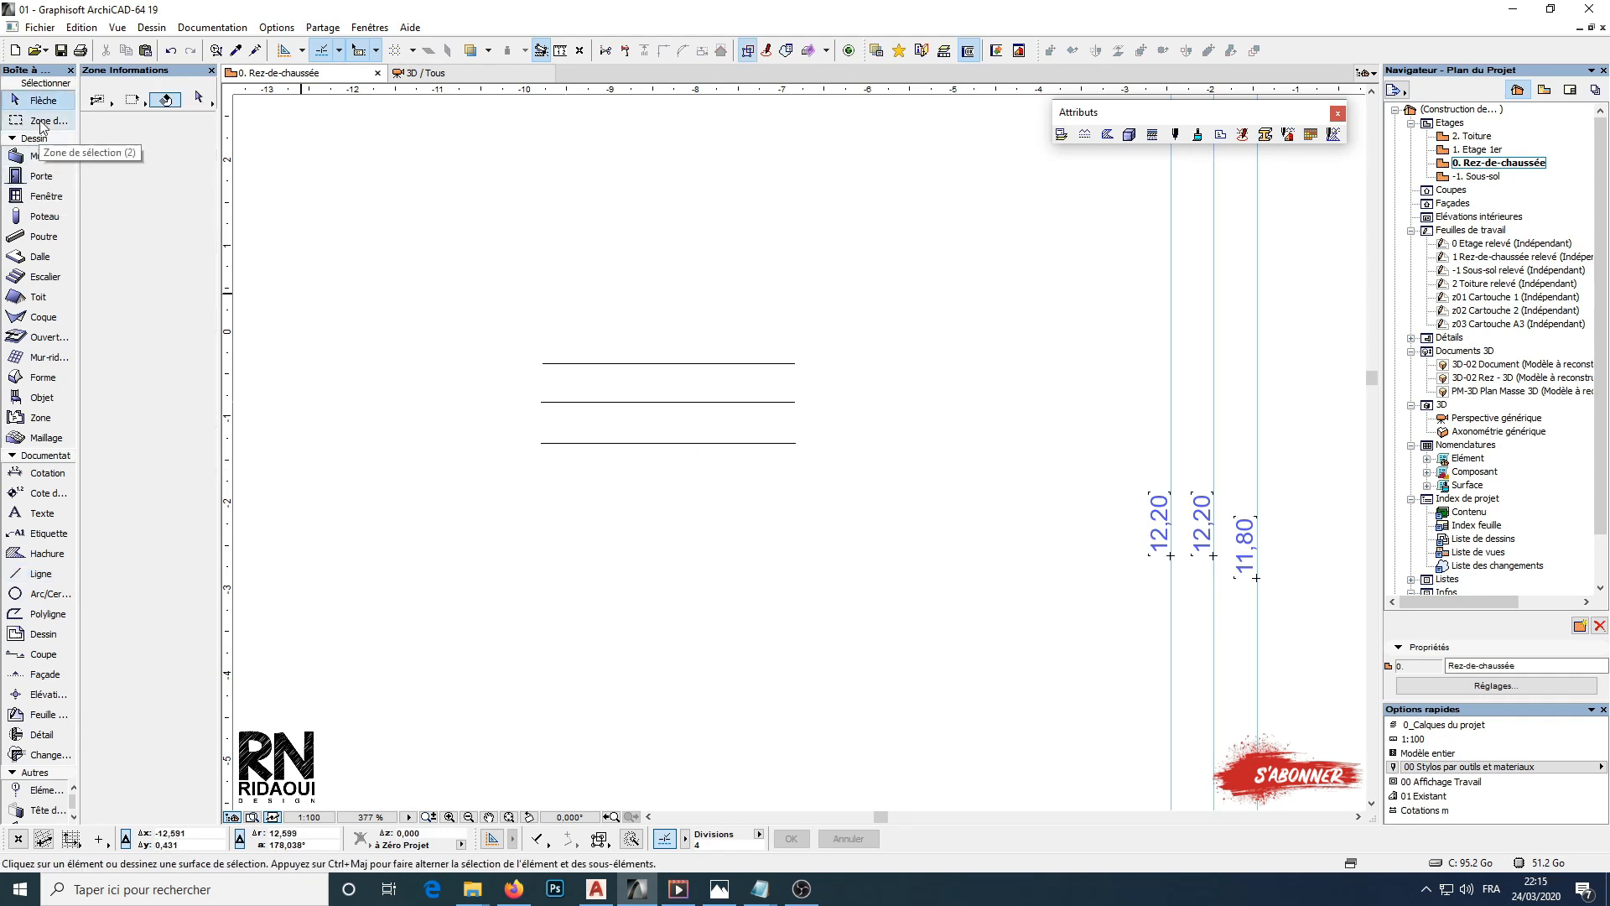
Apply the custom pen set numbered 10 to the floor plan and check the pen assigned to the uppermost line
click(1489, 770)
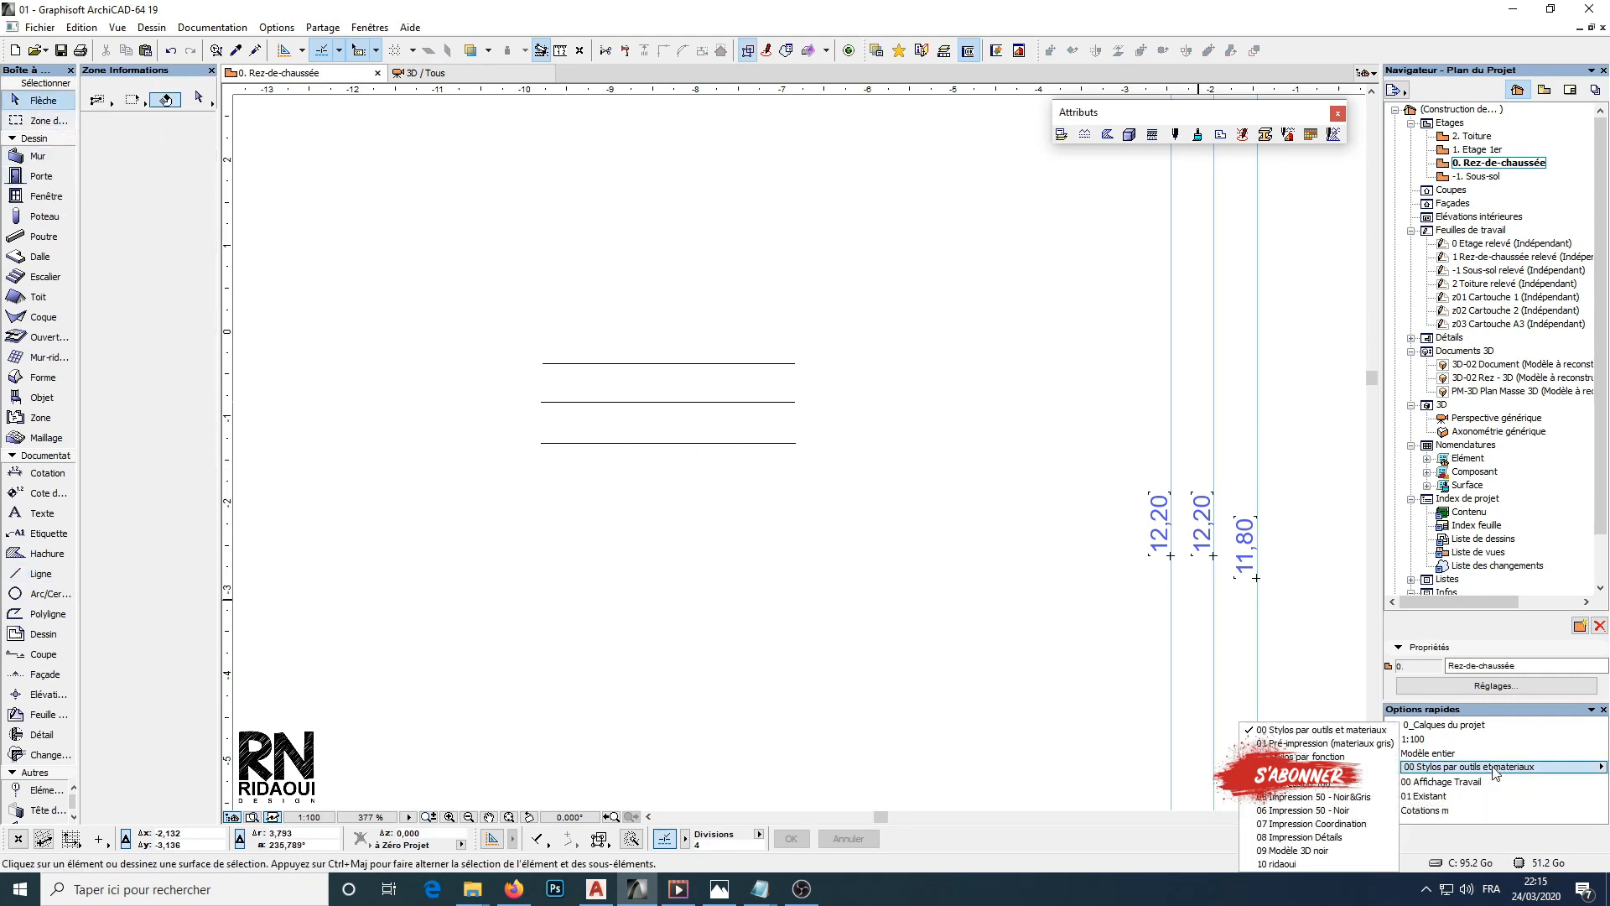
click(1280, 864)
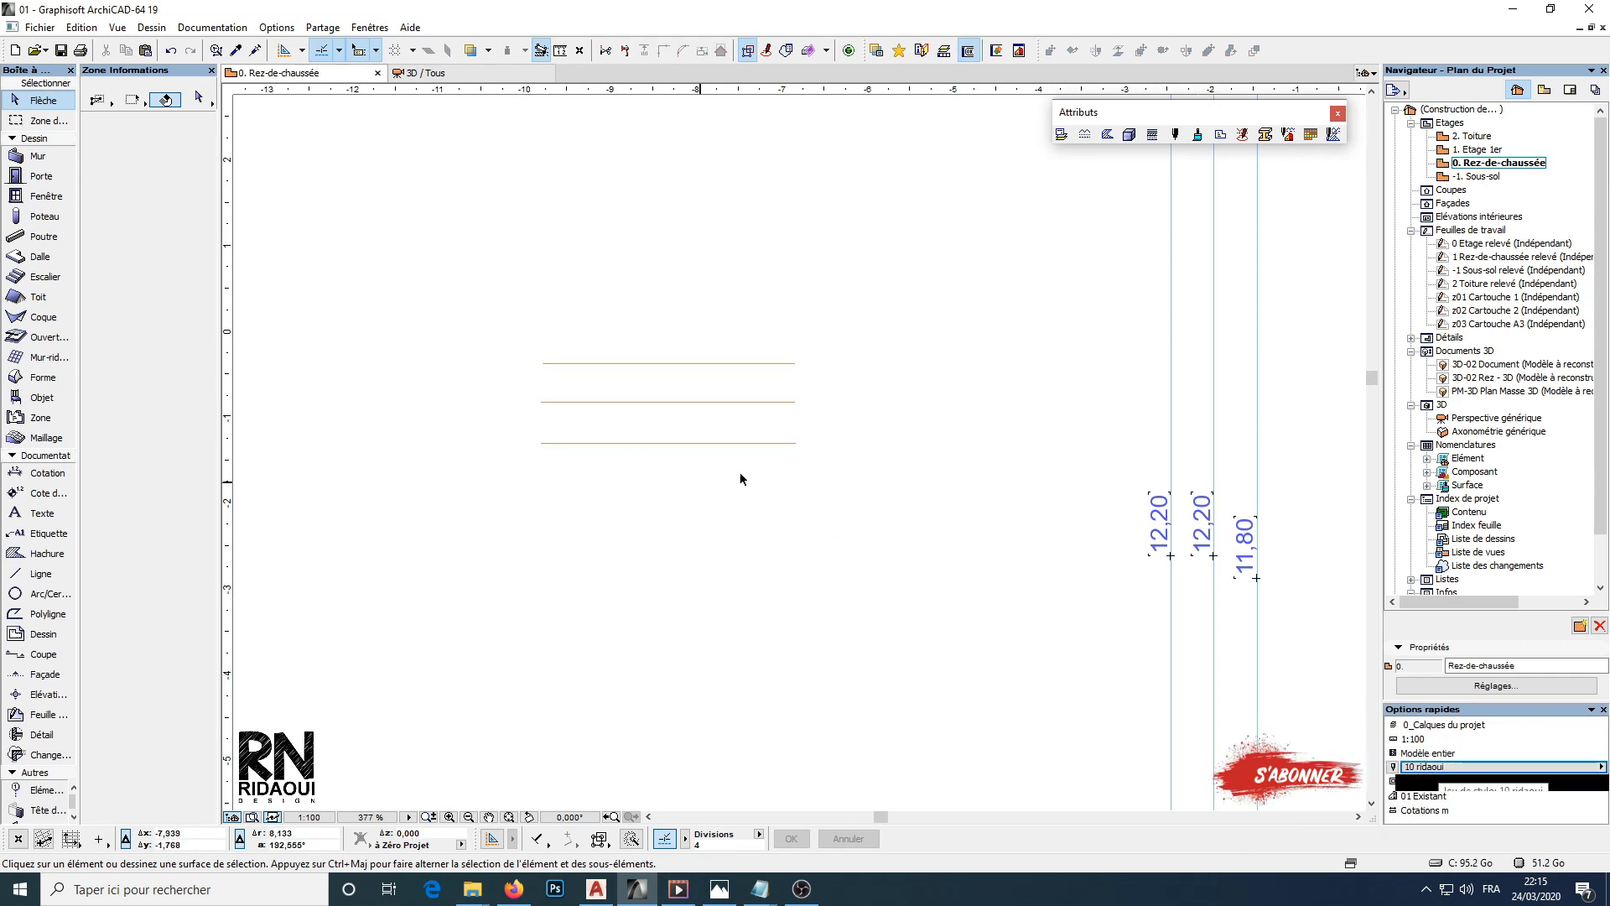
click(676, 367)
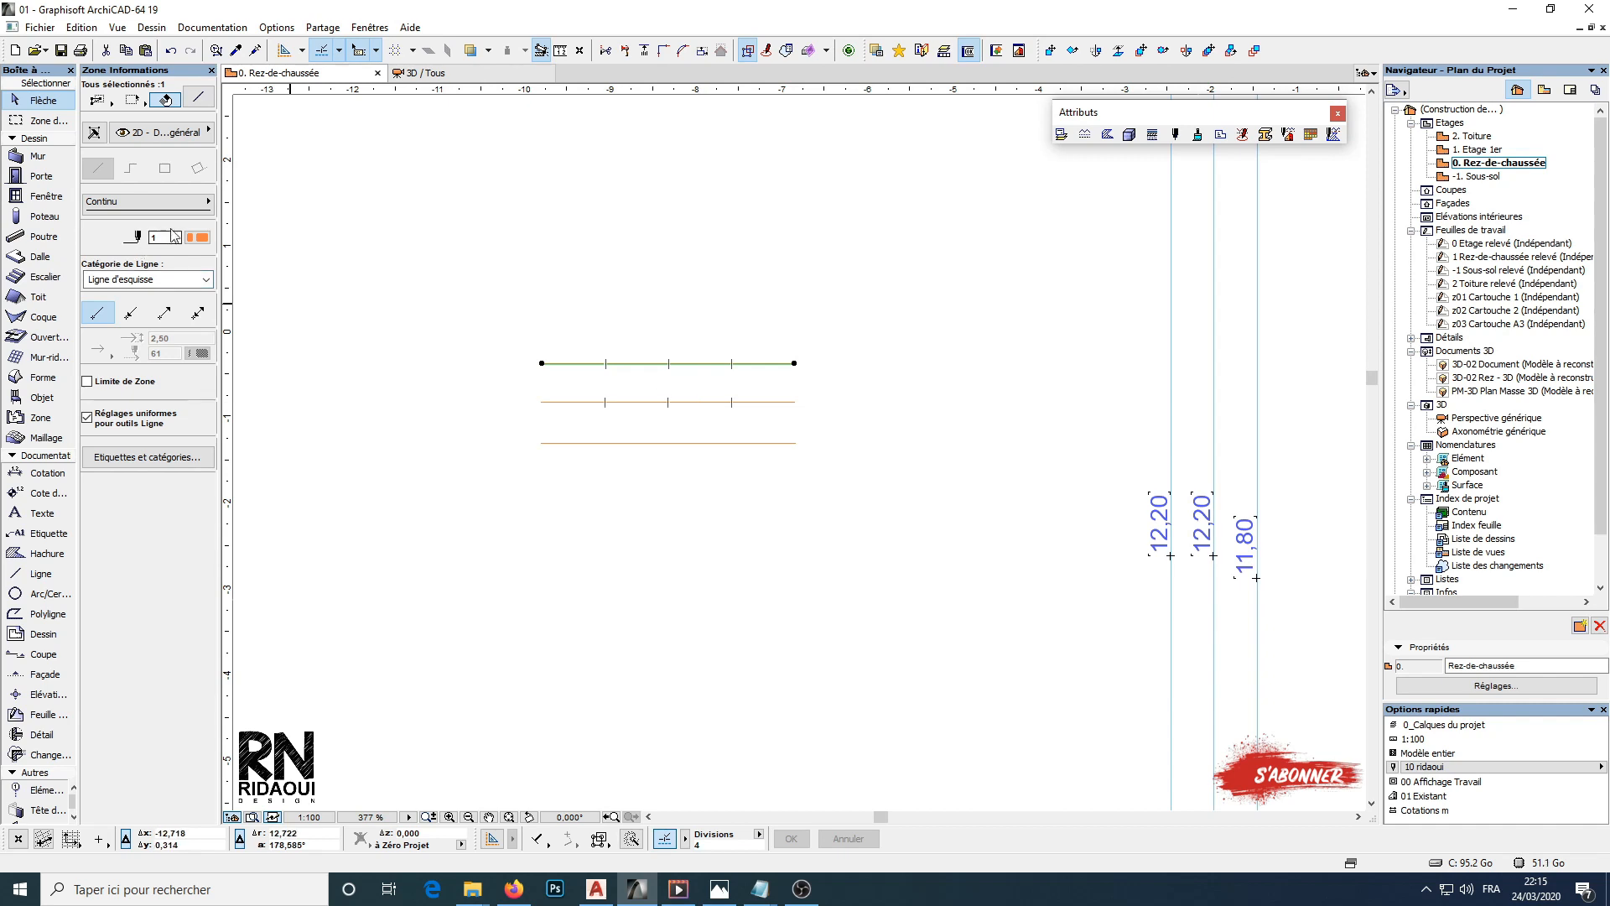
key(l)
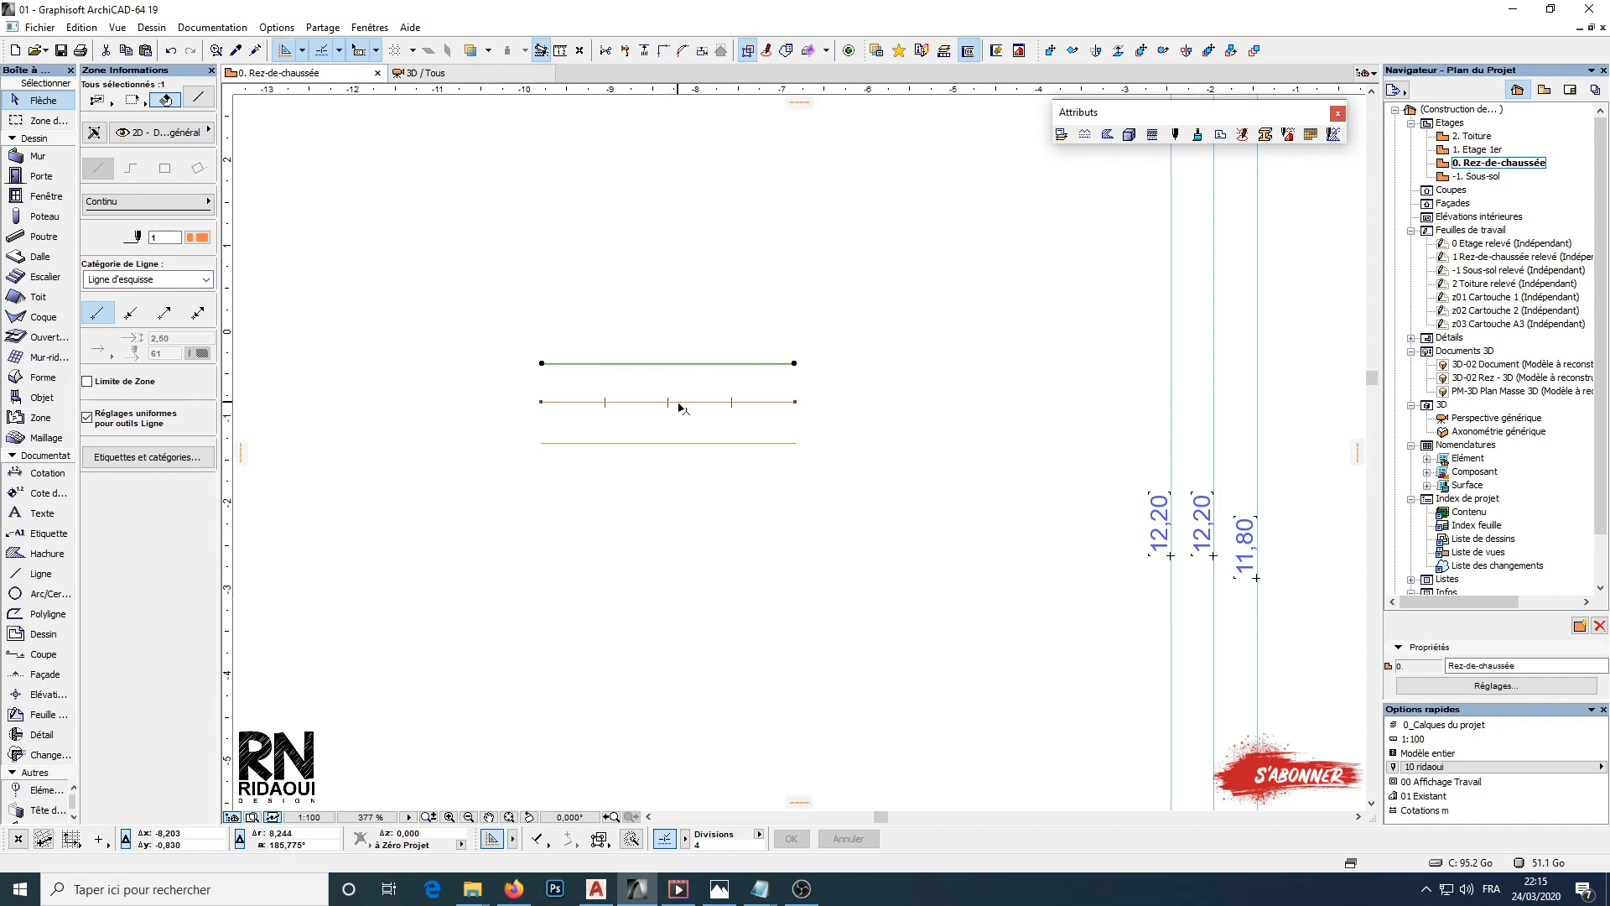
click(687, 367)
key(Escape)
key(Escape)
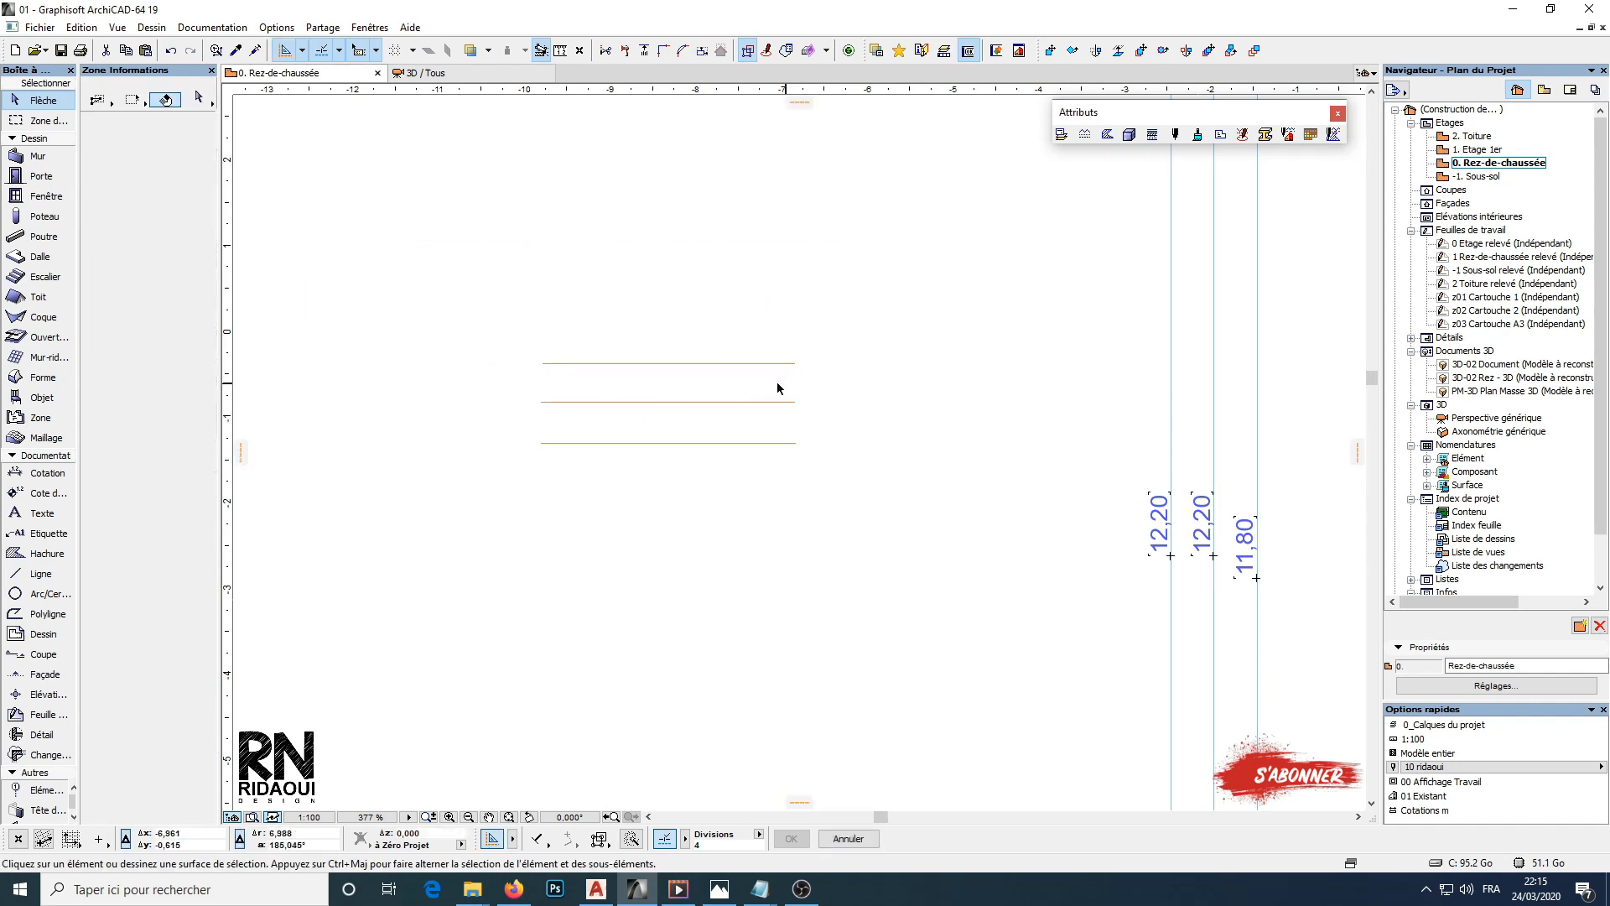
click(702, 365)
key(Escape)
Assign pen 2 to the middle line
click(701, 400)
drag(173, 238, 132, 256)
text(2)
click(319, 324)
scroll(604, 410, up, 1)
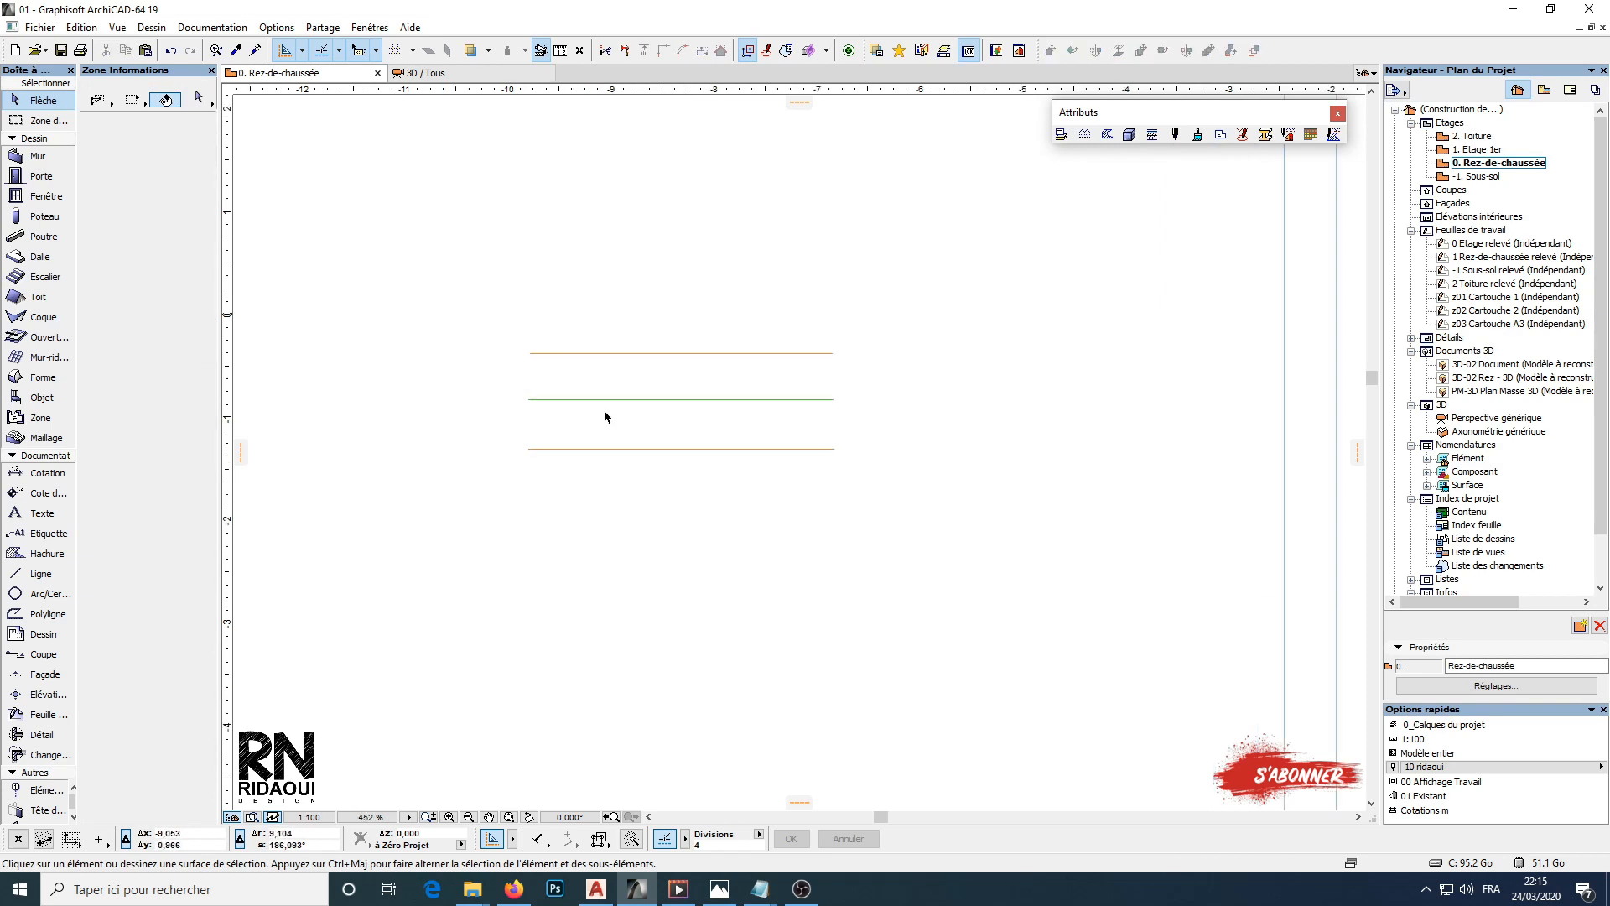
Assign pen 3 to the lowest line
click(713, 449)
drag(173, 238, 126, 261)
text(3)
click(851, 288)
scroll(789, 453, up, 2)
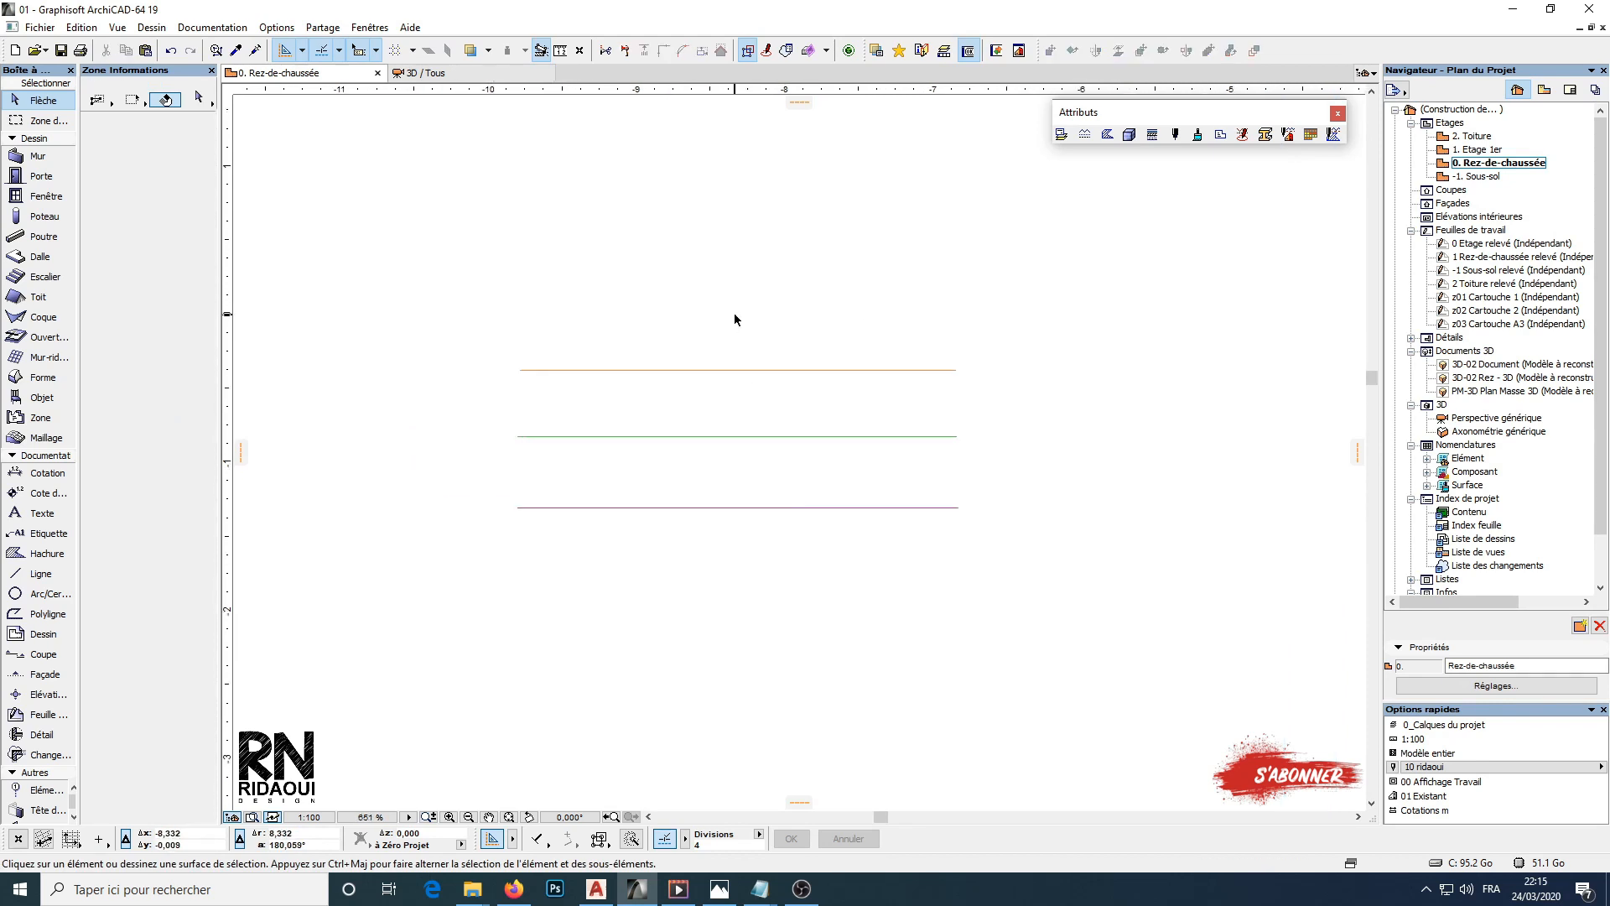
Display true line thickness and compare the three lines' thicknesses with one another and with the floor plan
middle_drag(1043, 575, 843, 514)
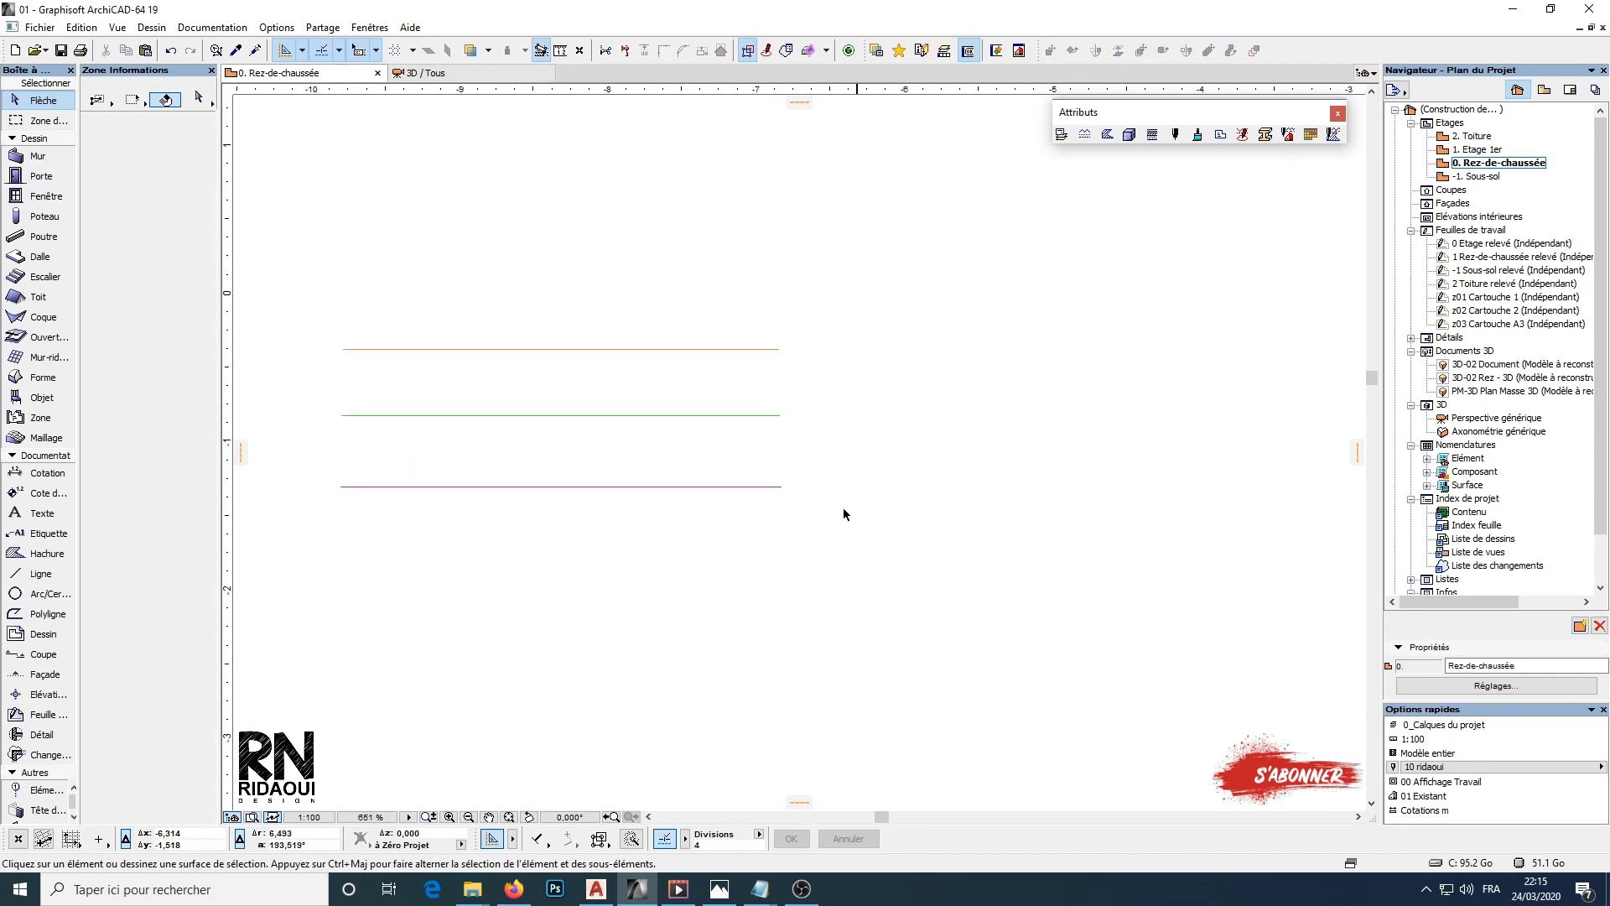
right_click(912, 369)
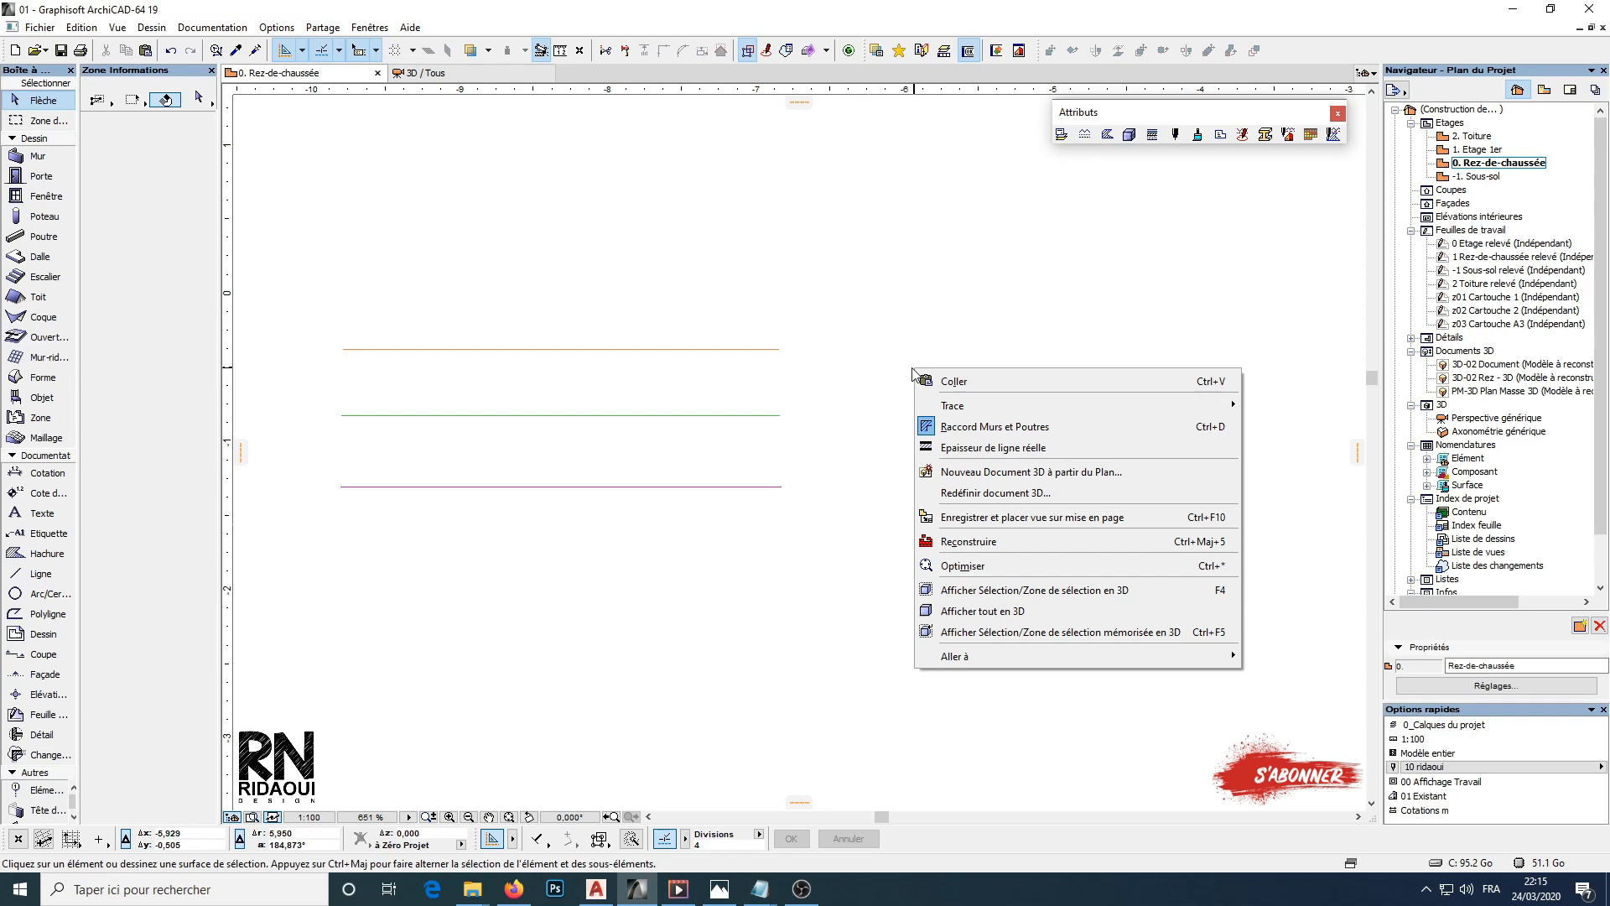
click(985, 451)
middle_drag(488, 420, 891, 396)
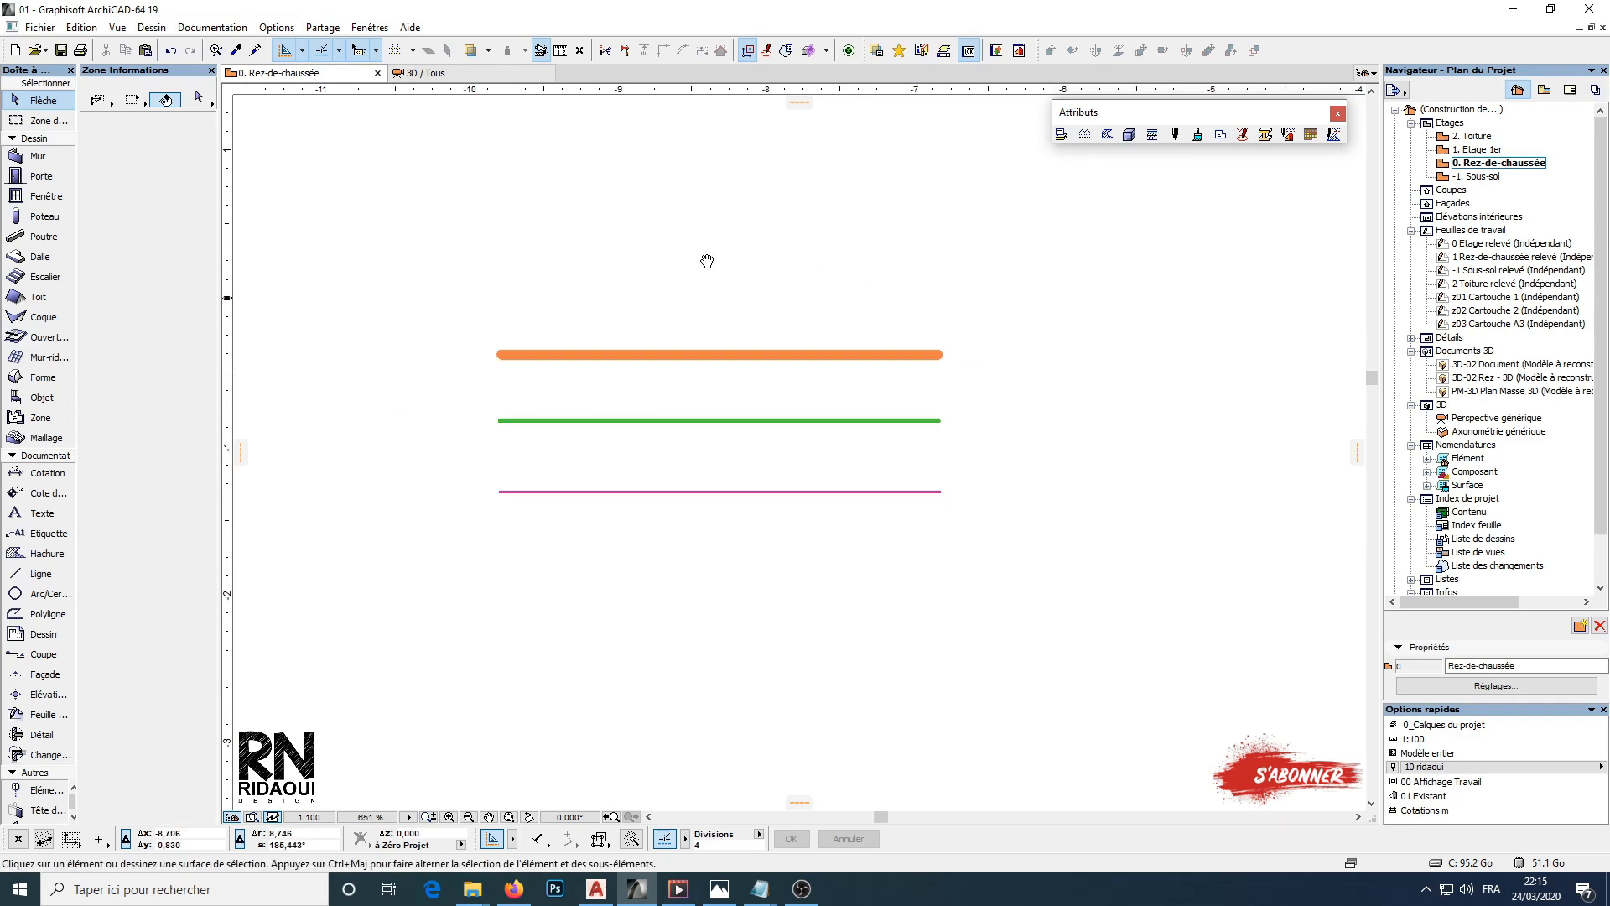
scroll(834, 342, down, 4)
middle_drag(832, 415, 672, 411)
scroll(527, 352, down, 3)
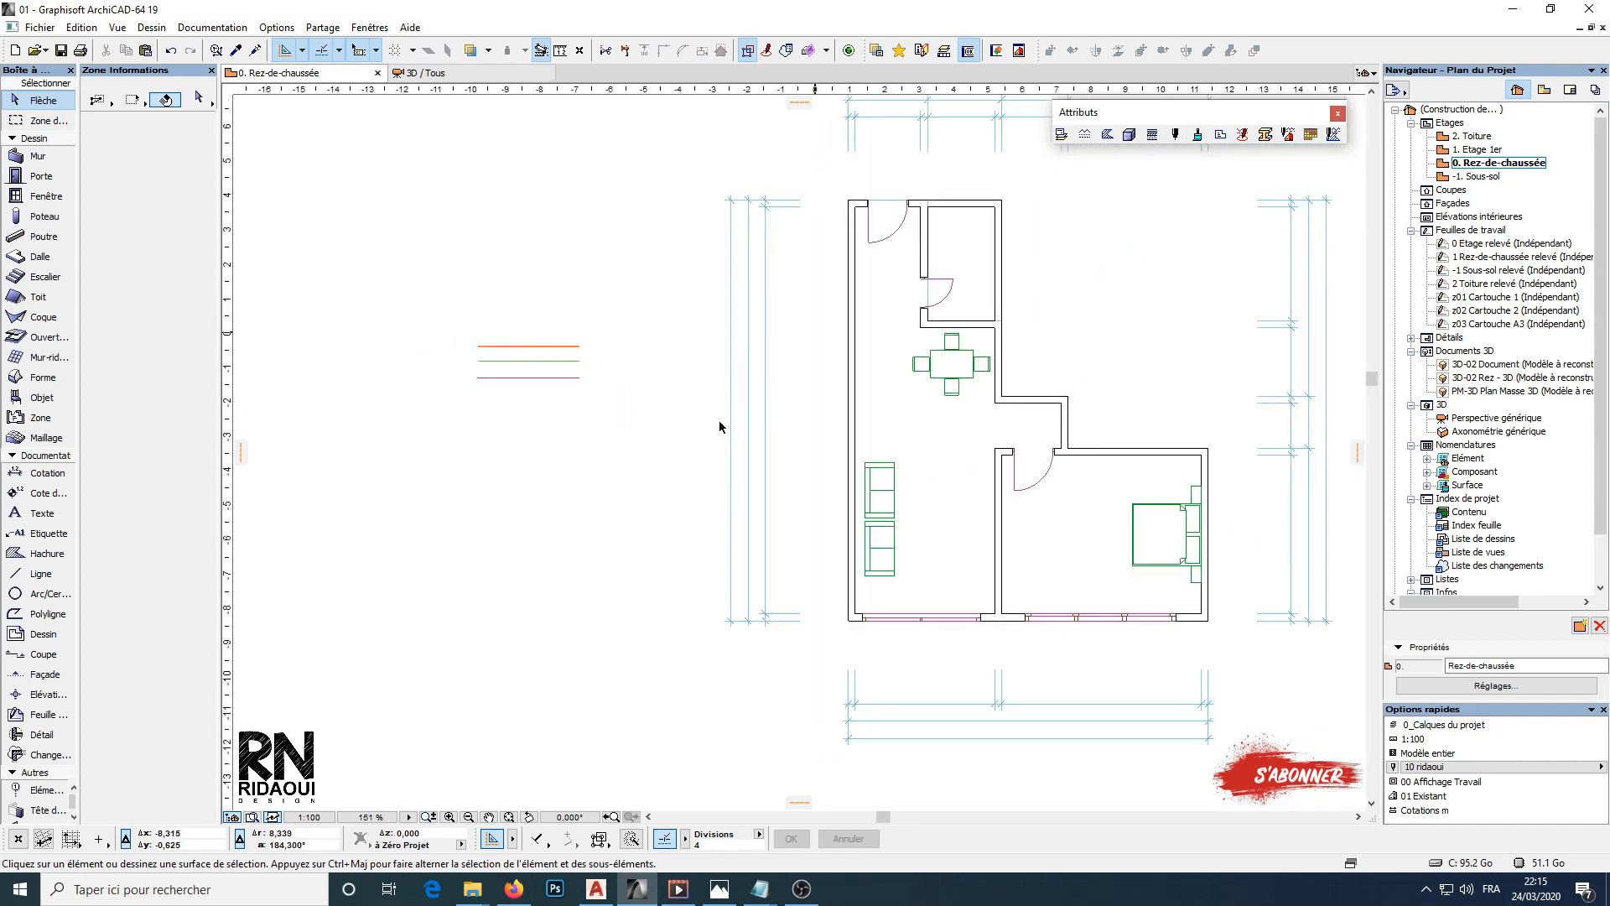
Examine the walls and doors near the entrance at true line thickness, and turn the true thickness display off
scroll(920, 382, up, 4)
scroll(920, 379, up, 1)
middle_drag(920, 379, 654, 699)
middle_drag(712, 293, 678, 475)
scroll(677, 377, up, 3)
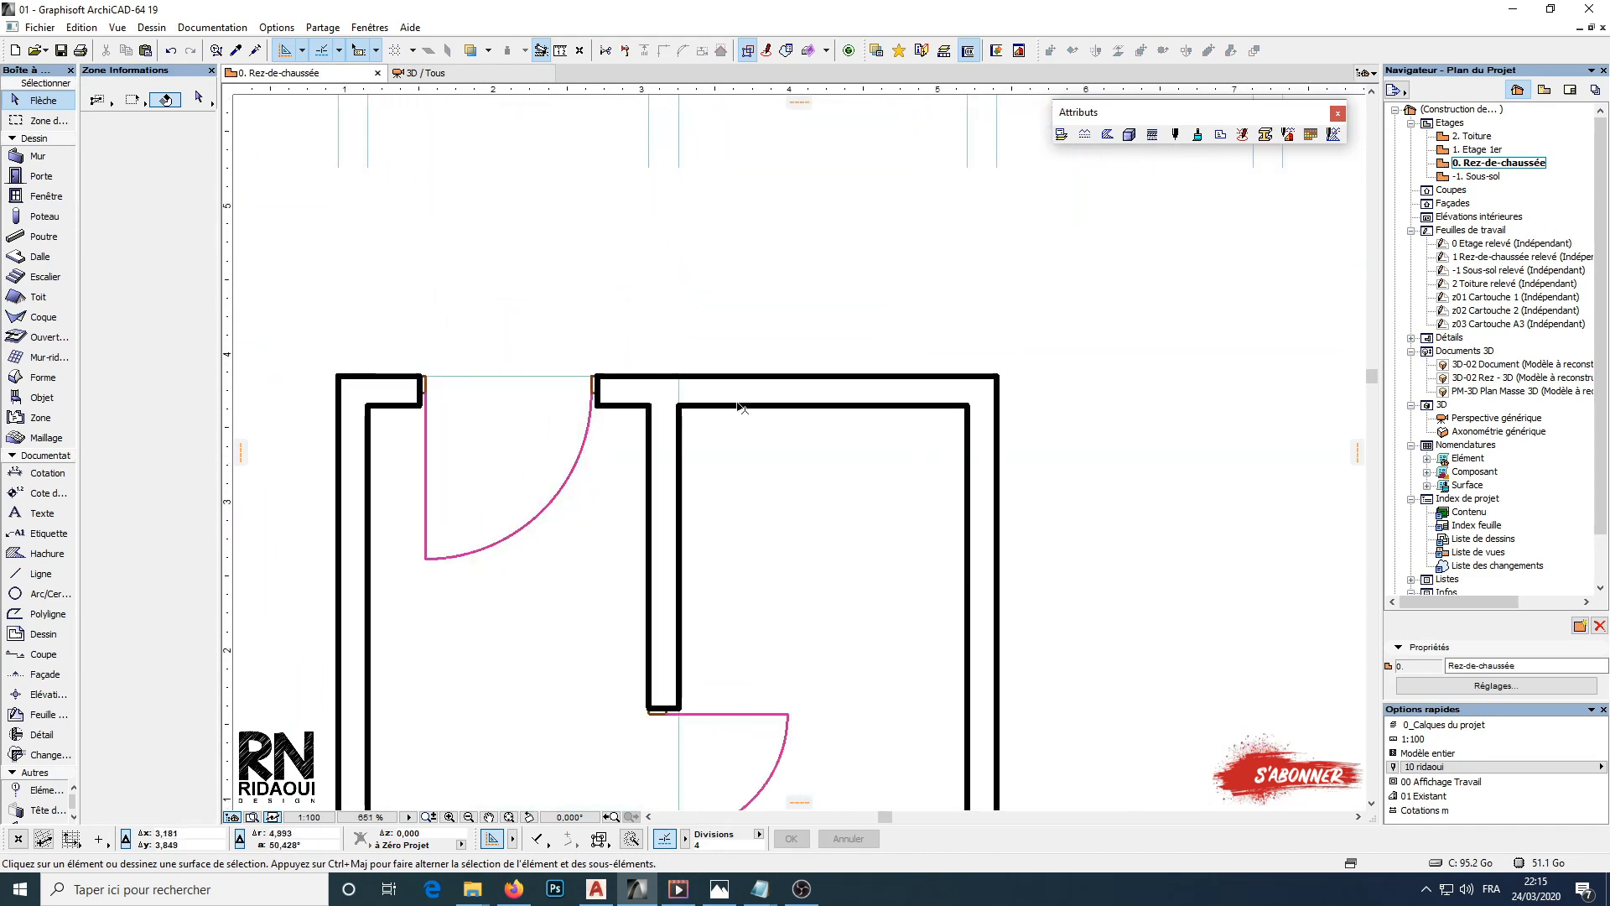
right_click(901, 263)
click(963, 347)
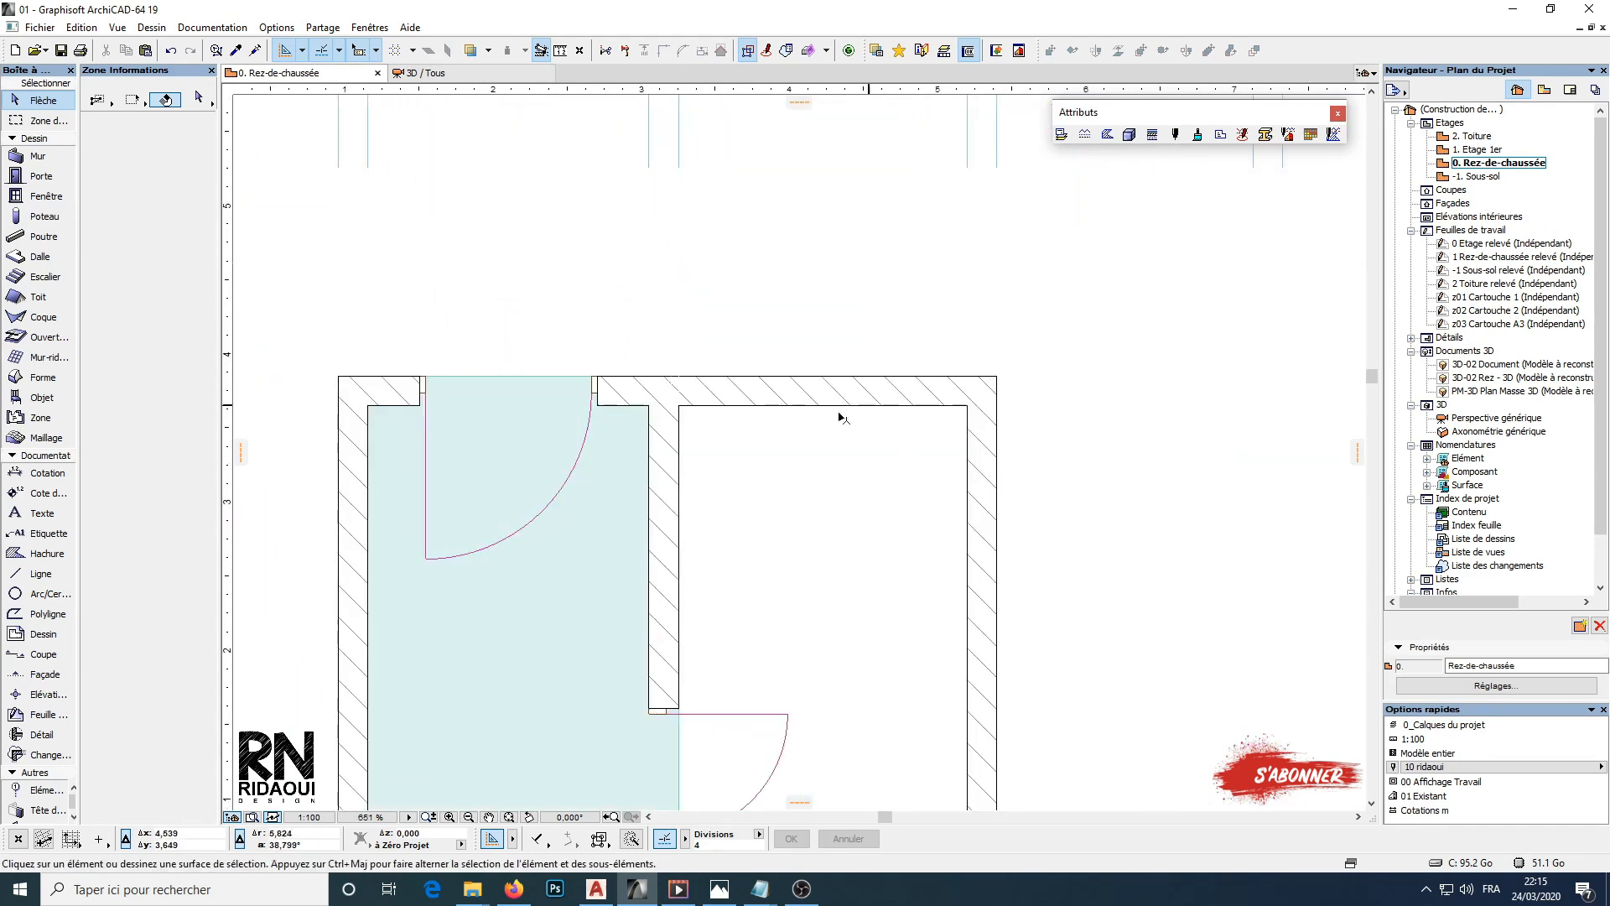
Display true line thickness again and examine the walls and doors around the entrance of the floor plan
scroll(1003, 355, down, 5)
middle_drag(1025, 592, 844, 349)
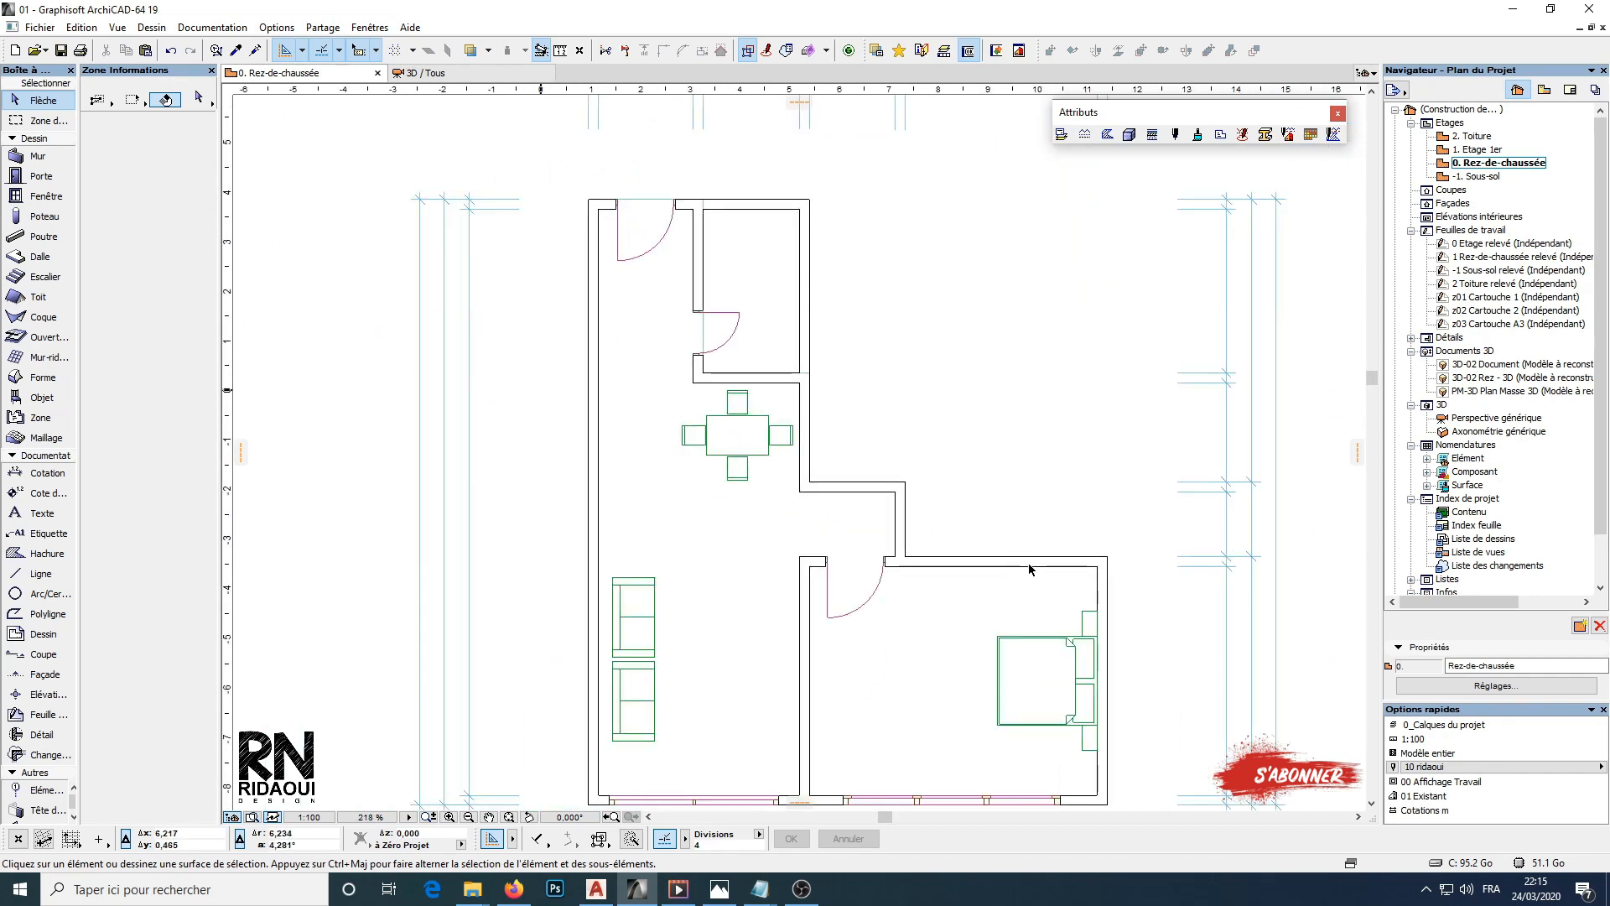
scroll(1021, 562, down, 1)
middle_drag(1015, 560, 926, 393)
middle_drag(584, 434, 576, 573)
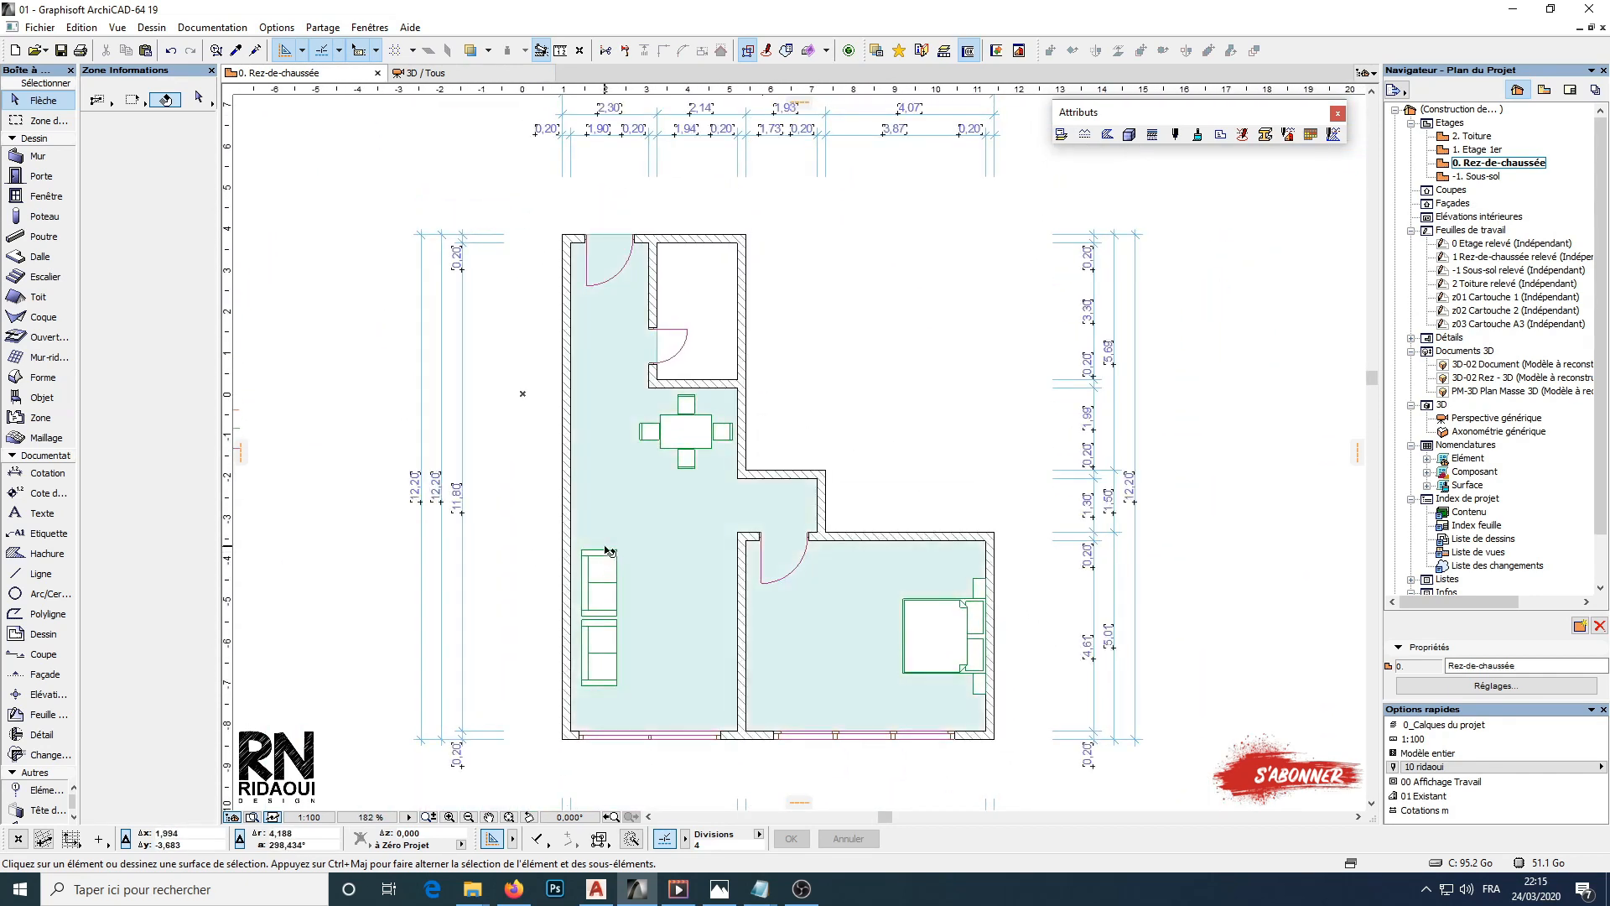
right_click(892, 352)
scroll(669, 368, up, 5)
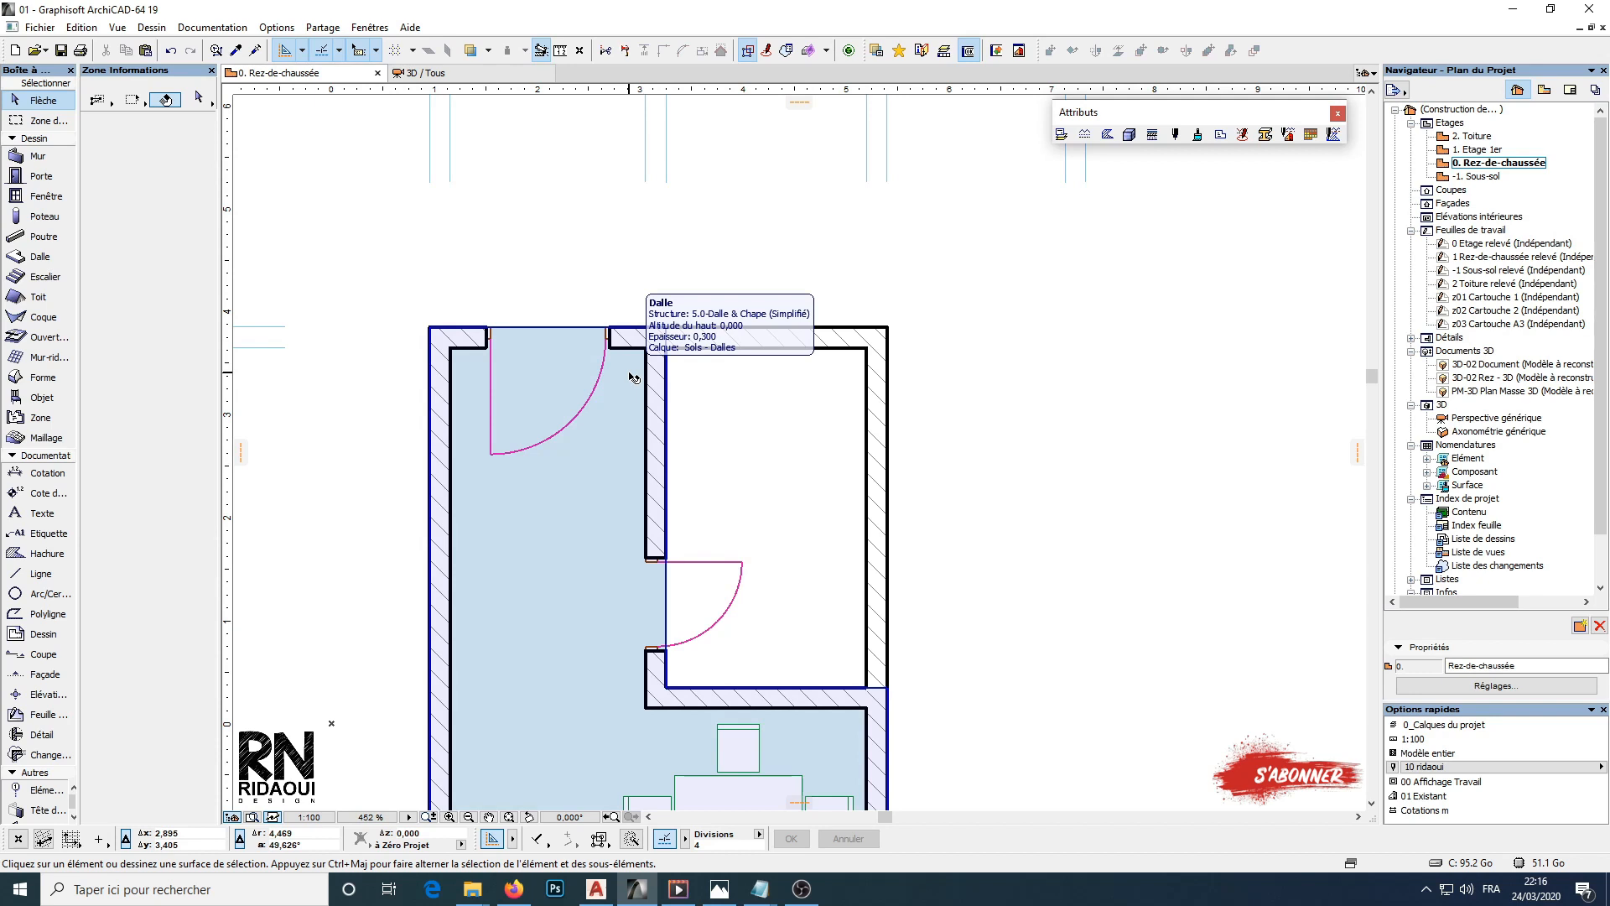
scroll(671, 403, up, 1)
Inspect the cut-line pen in the settings of the exterior wall above the small room, and deselect the wall
click(704, 413)
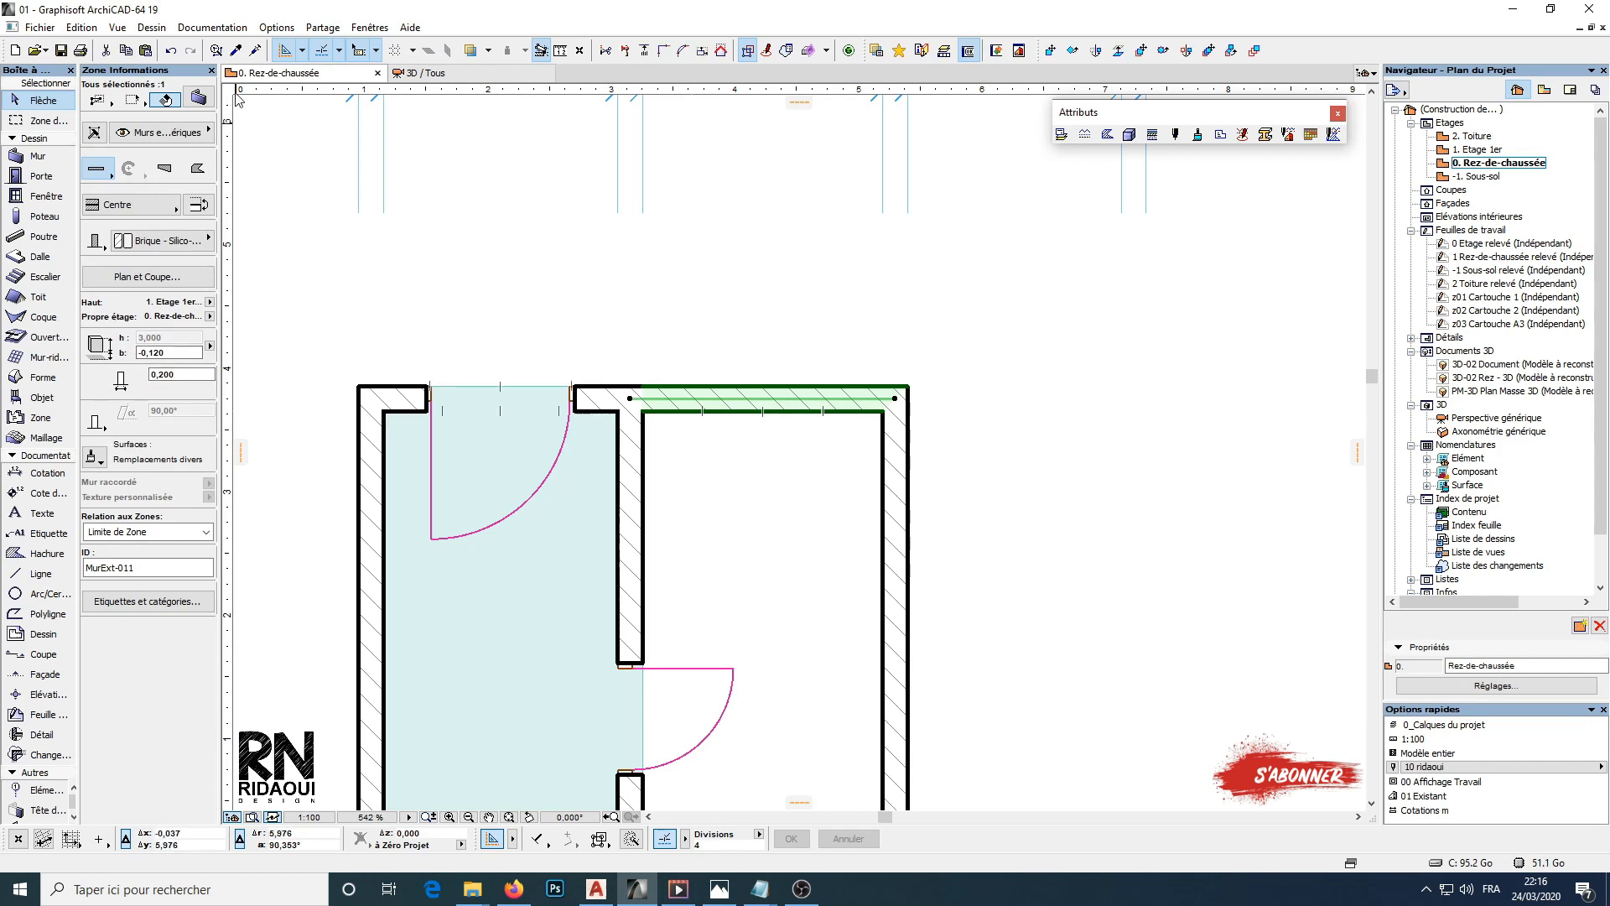
click(199, 97)
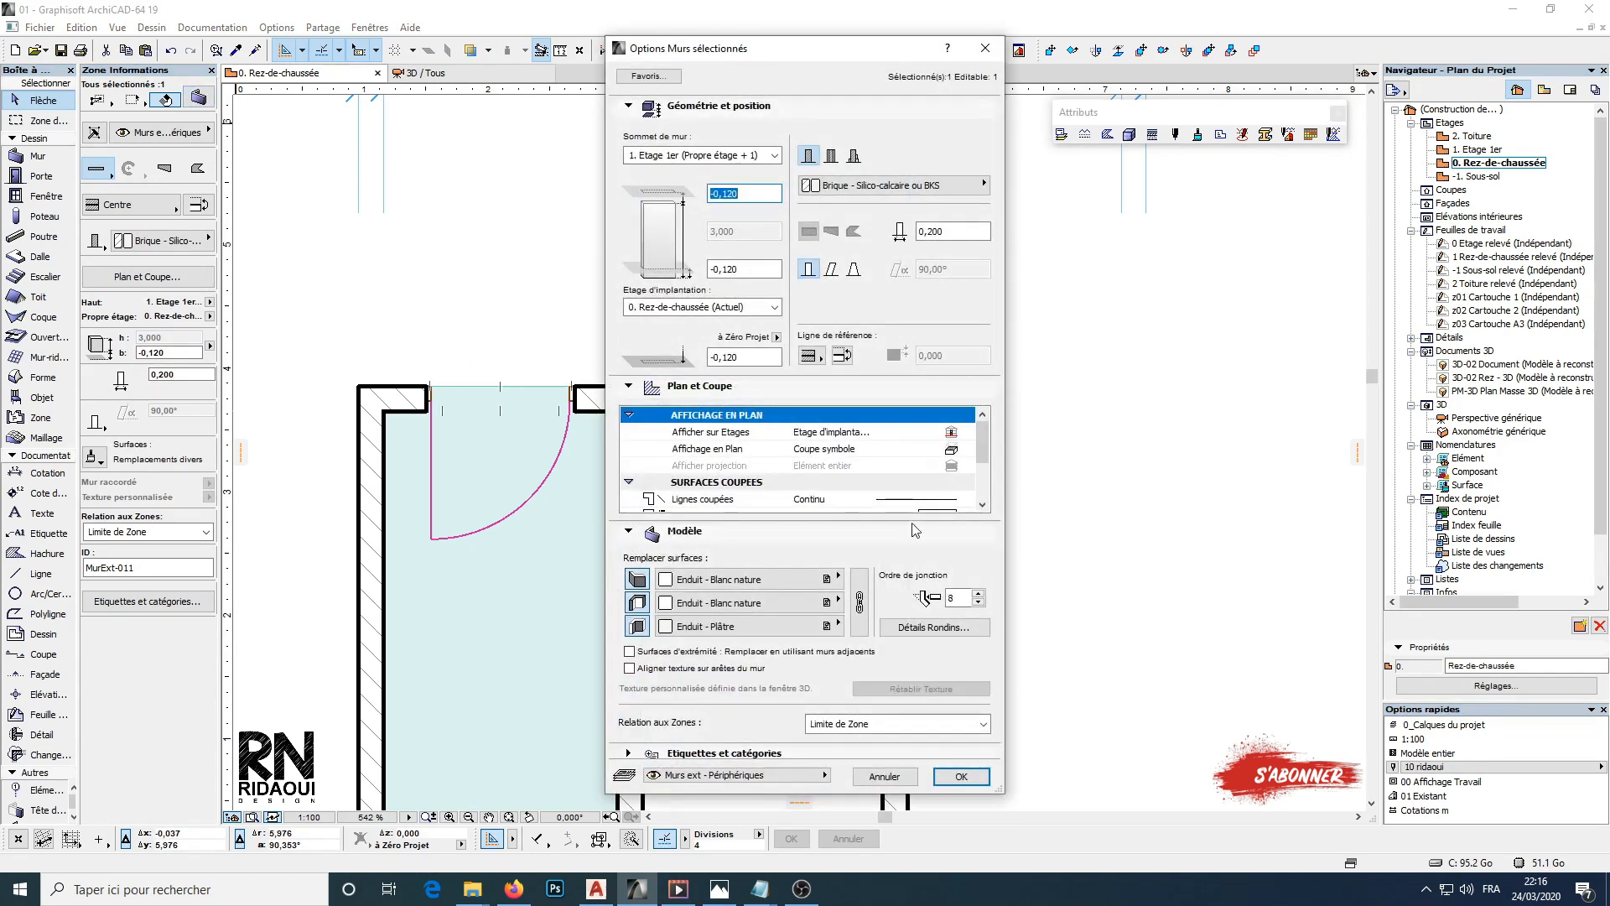
drag(986, 464, 986, 481)
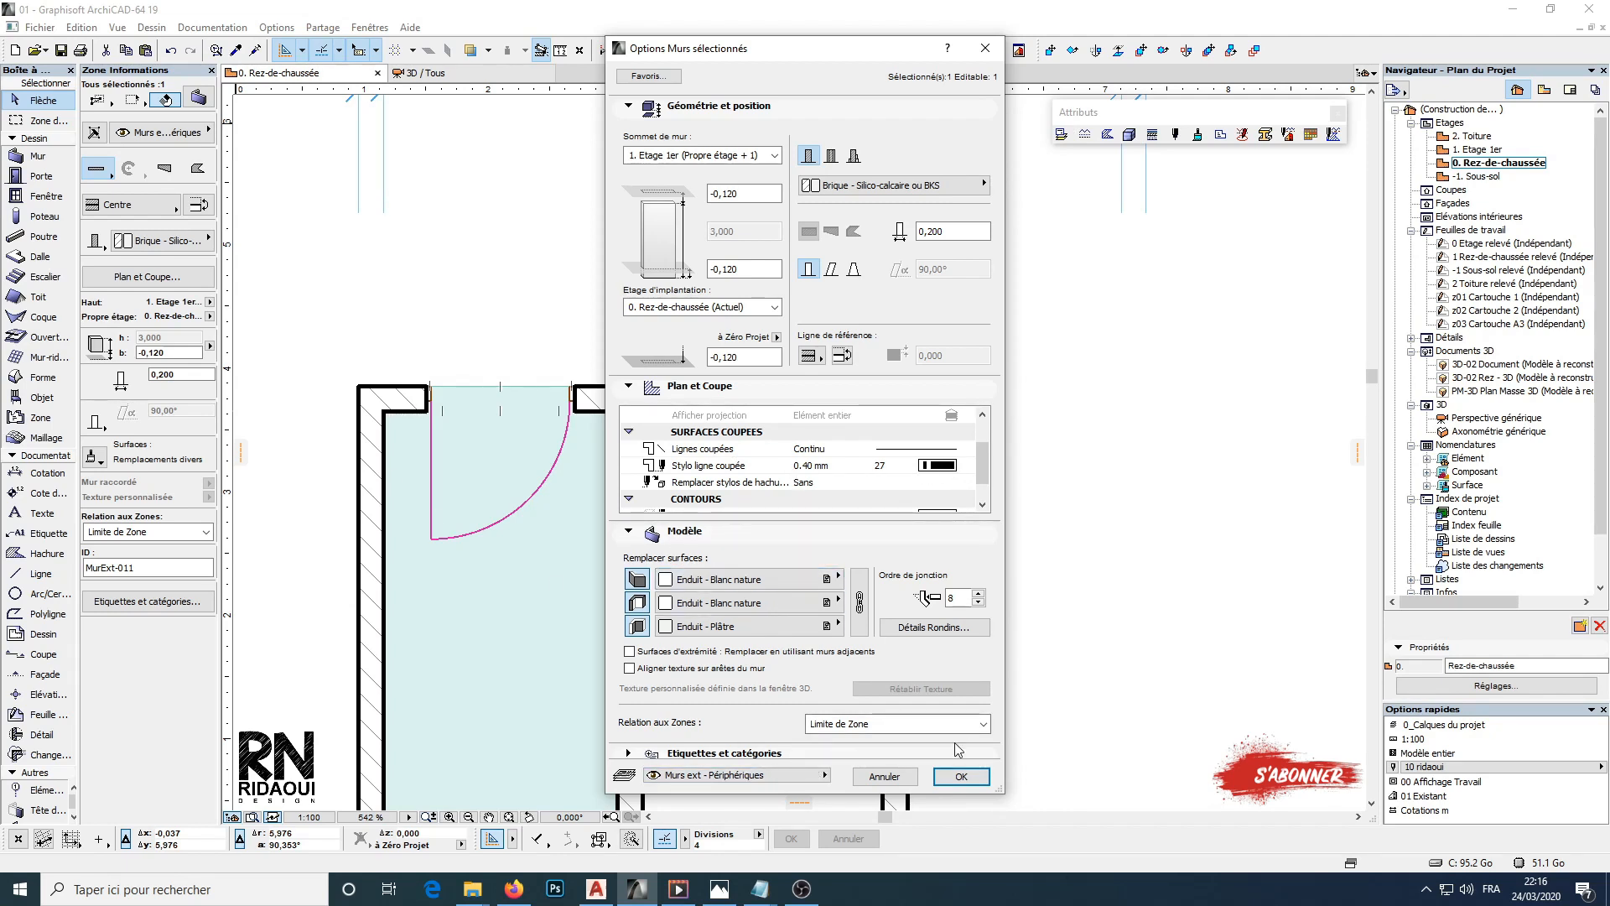
click(956, 776)
scroll(712, 502, down, 10)
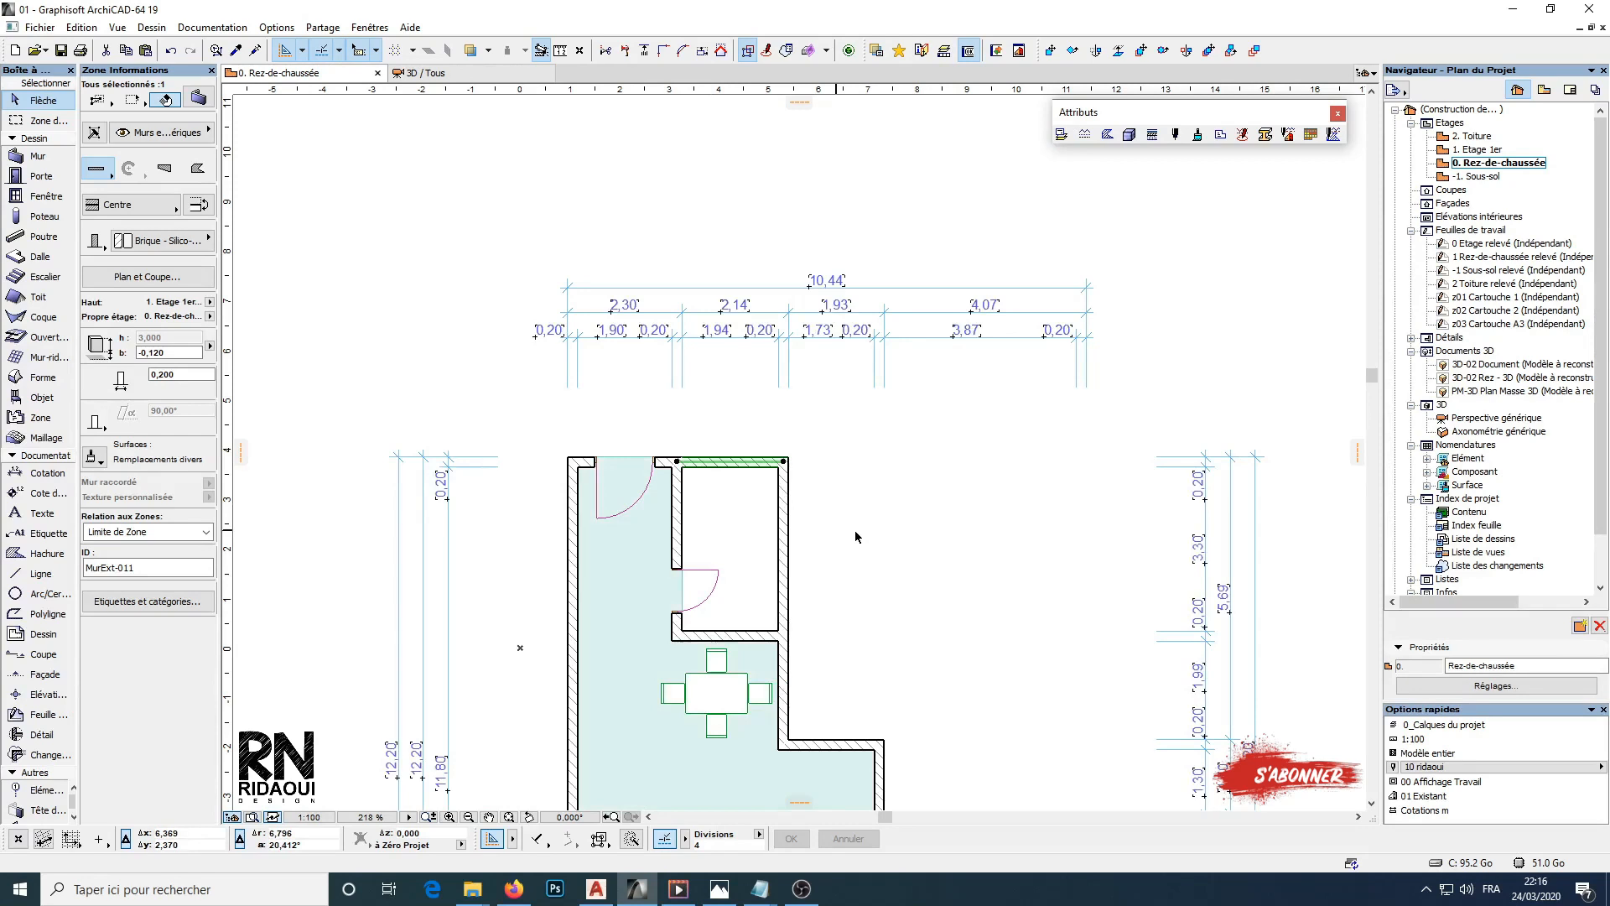
key(Escape)
Compare the colours and thicknesses of the three sample lines with those of the floor plan
scroll(897, 529, up, 1)
scroll(886, 527, down, 2)
middle_drag(883, 527, 869, 462)
scroll(742, 553, up, 1)
scroll(705, 600, up, 1)
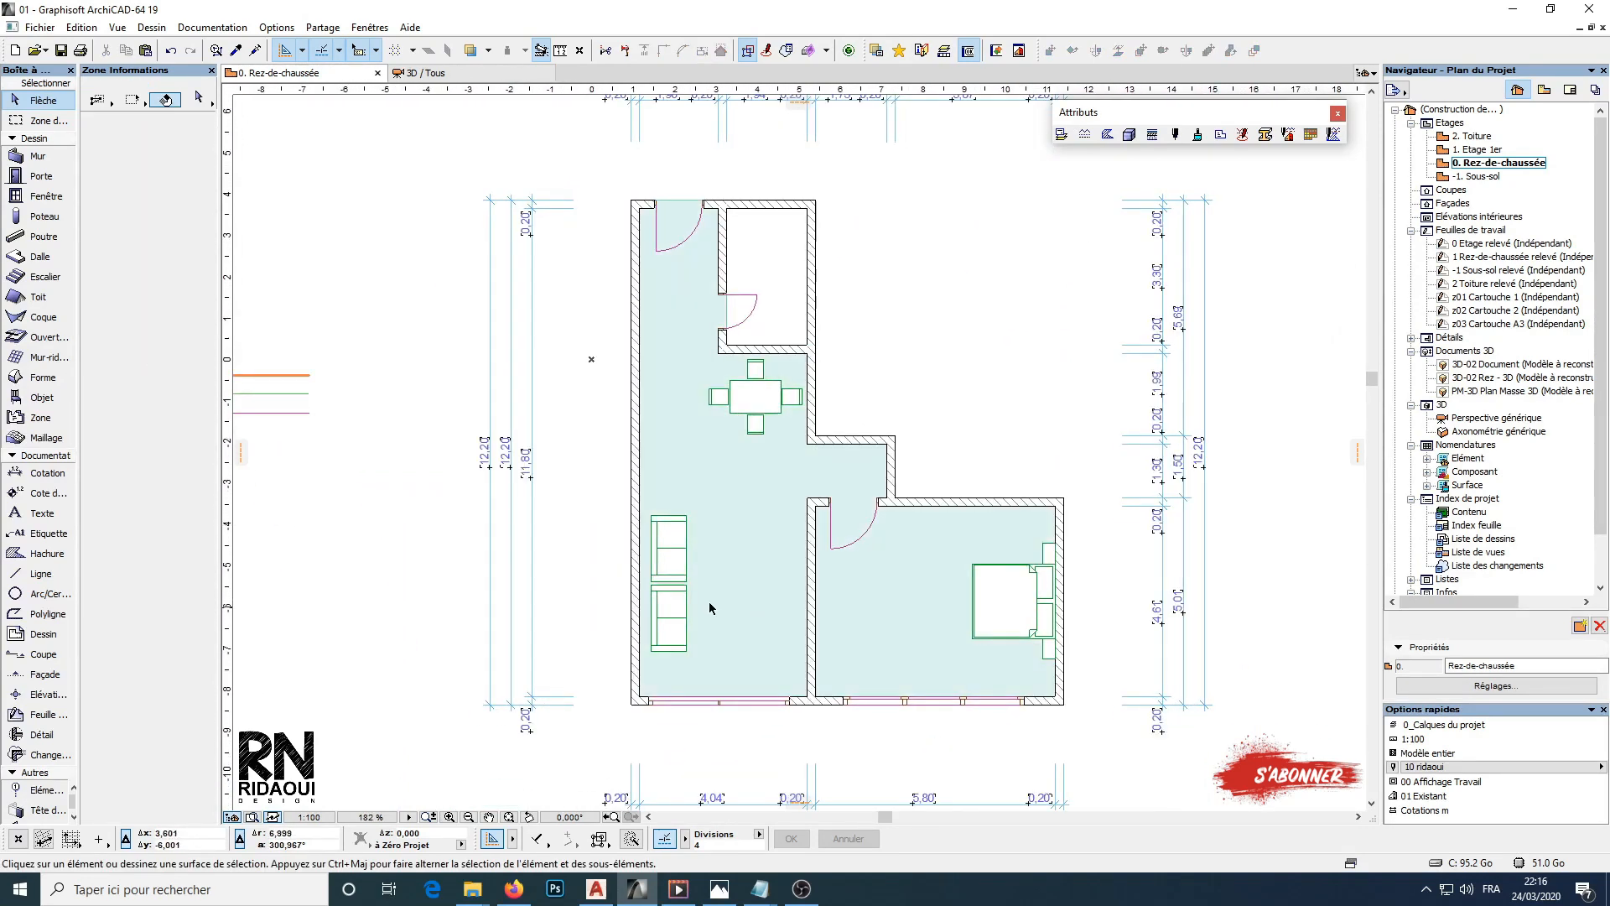
middle_drag(513, 493, 948, 557)
scroll(648, 446, up, 1)
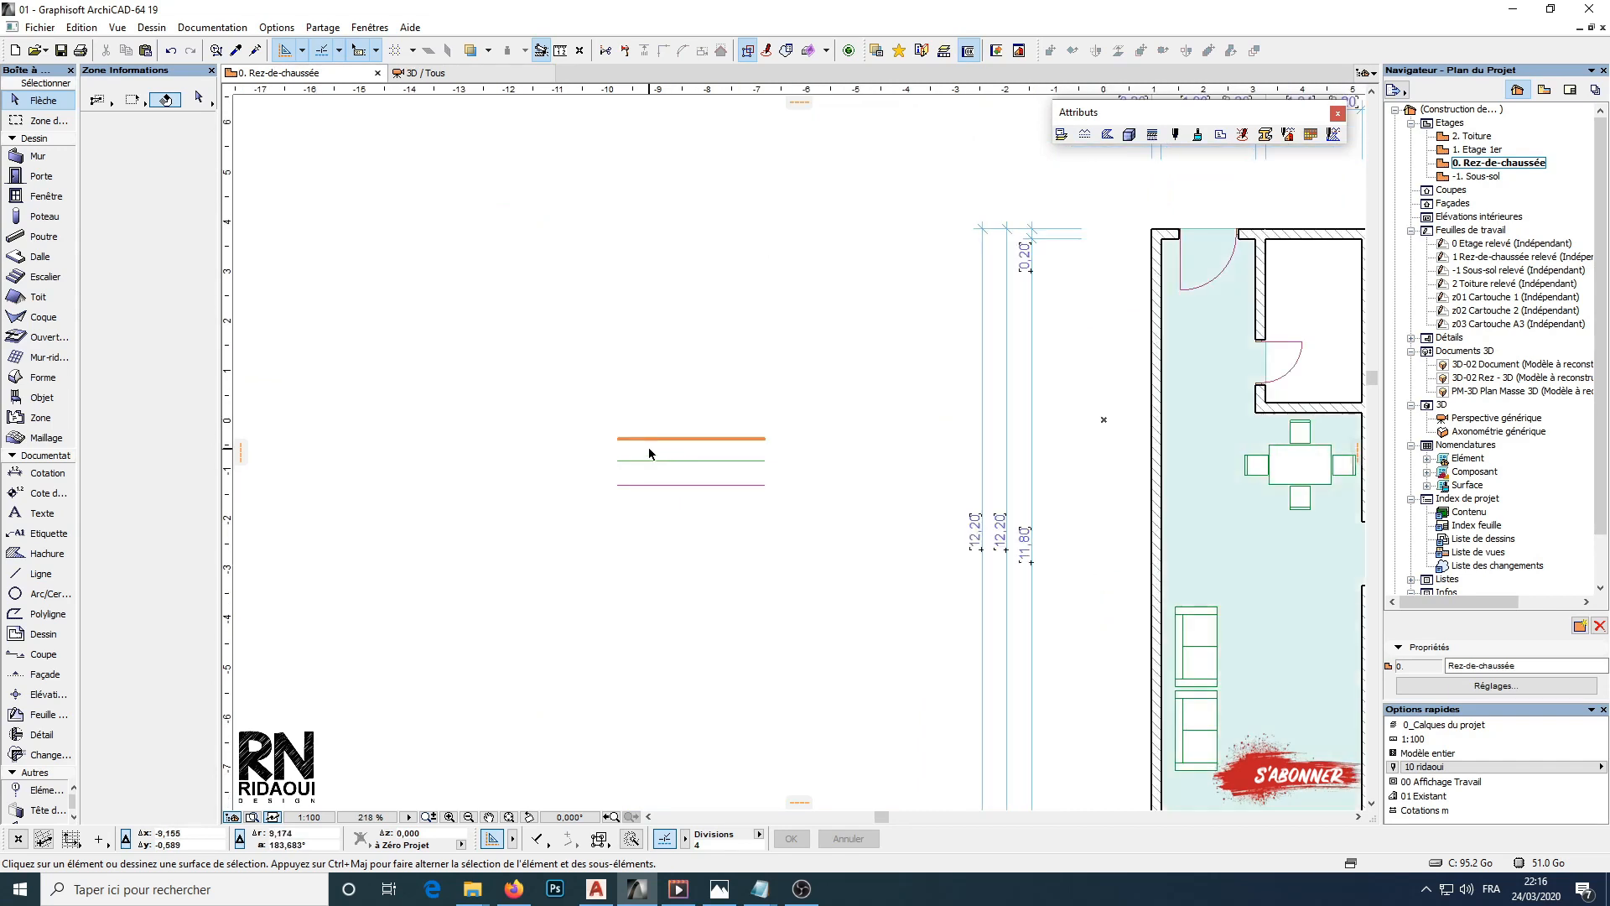
scroll(635, 433, down, 1)
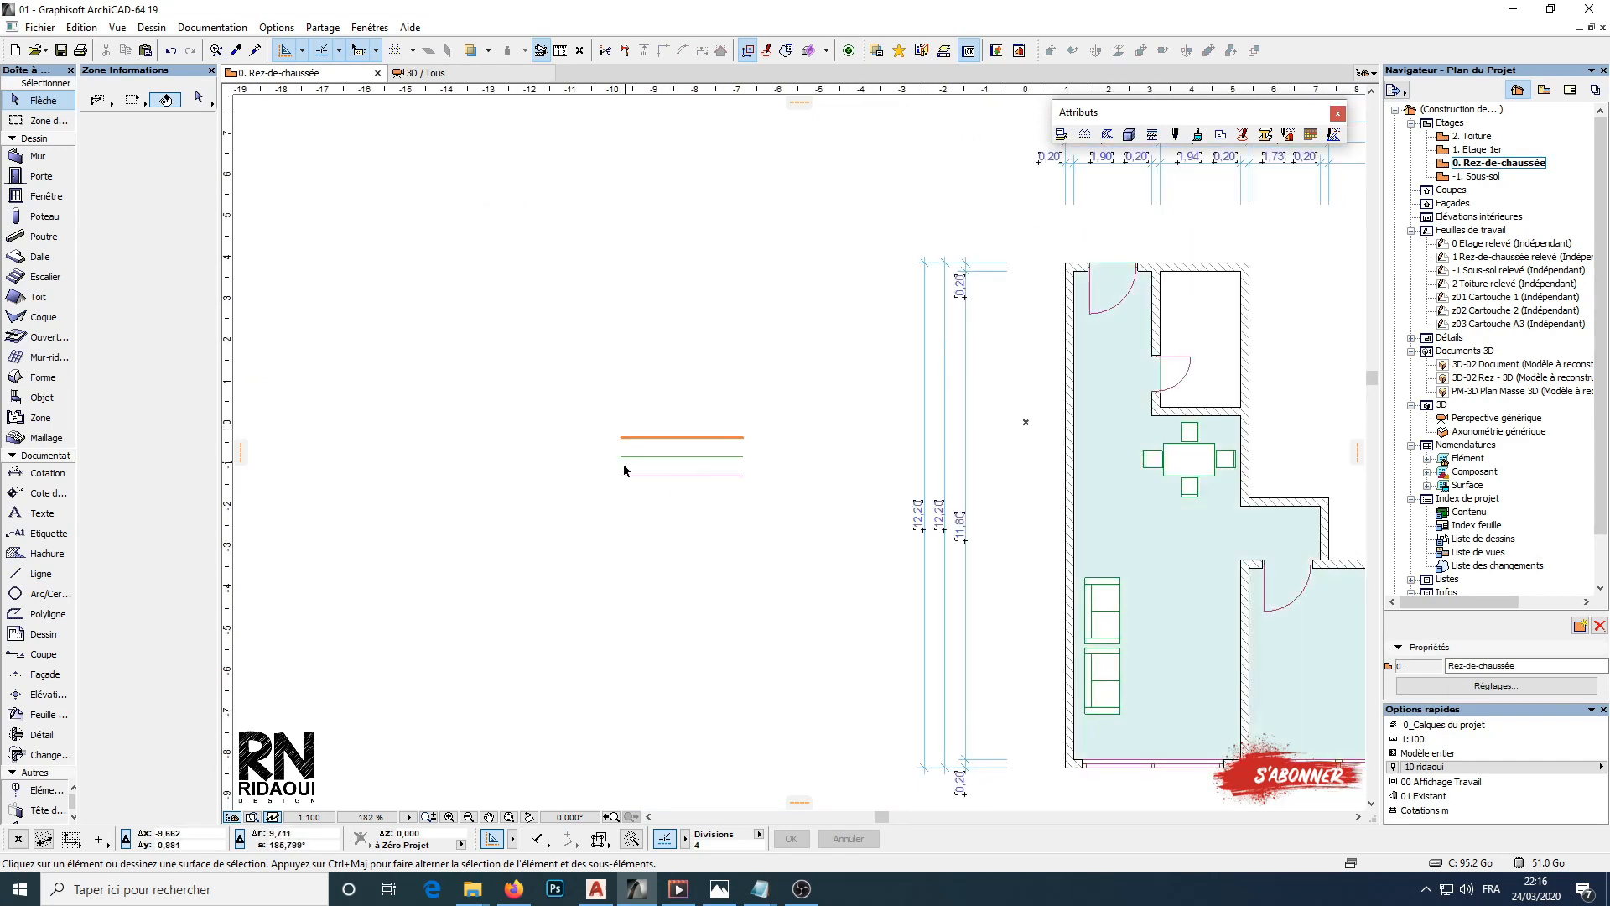
scroll(624, 471, down, 2)
middle_drag(886, 524, 757, 494)
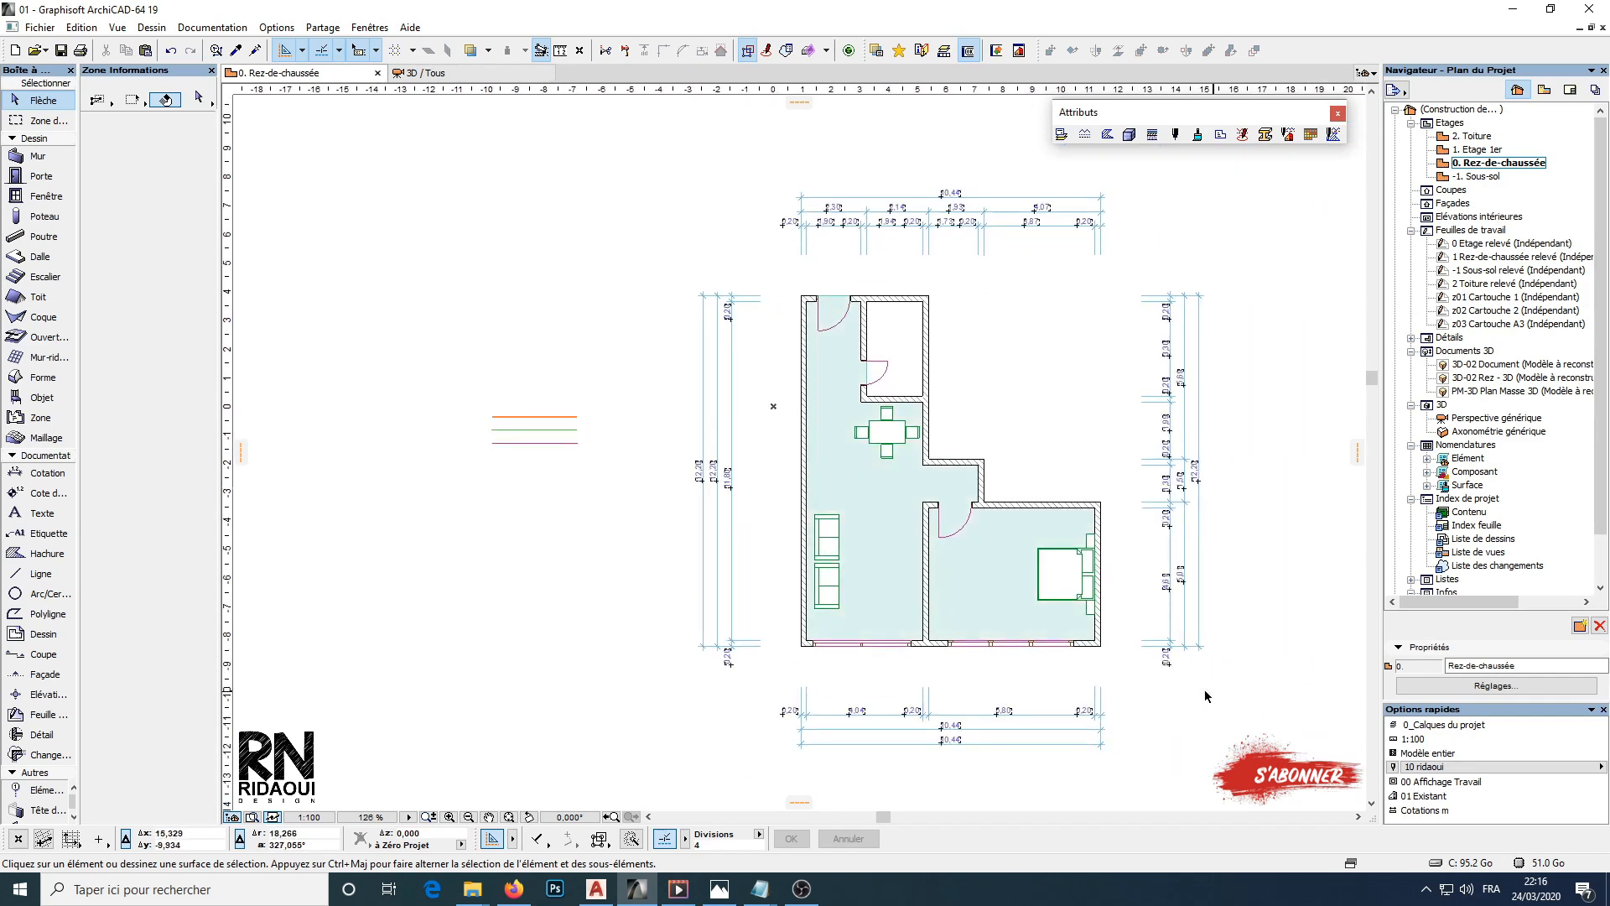
middle_drag(1101, 646, 976, 646)
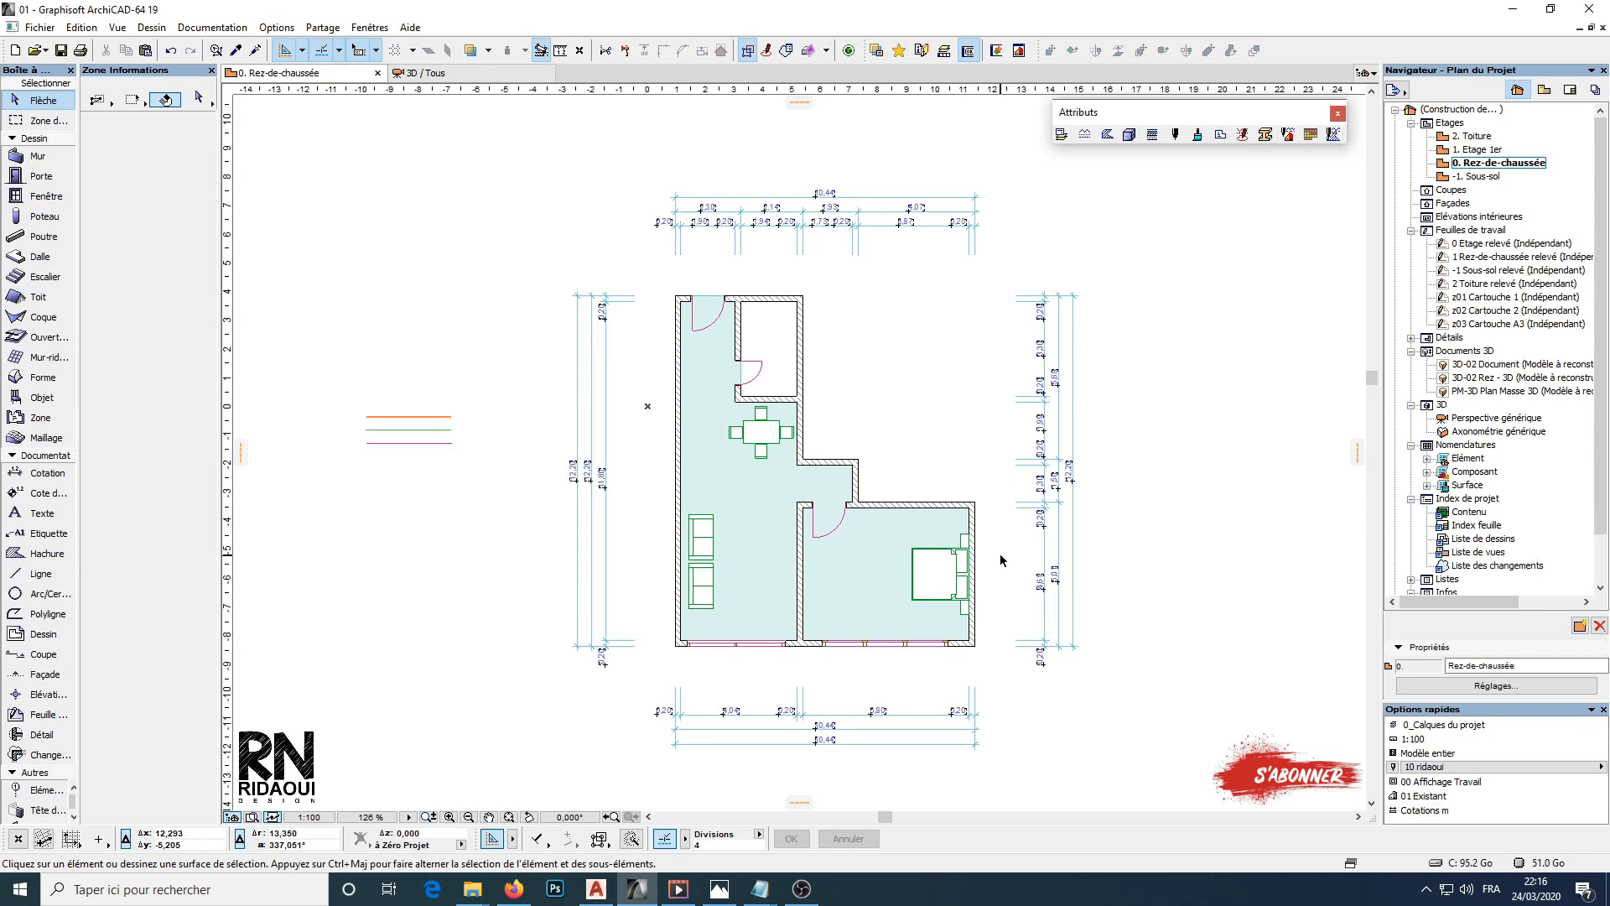
Float the quick options palette beside the floor plan and apply the pen set 00 Stylos par outils et materiaux
drag(1510, 717, 1240, 345)
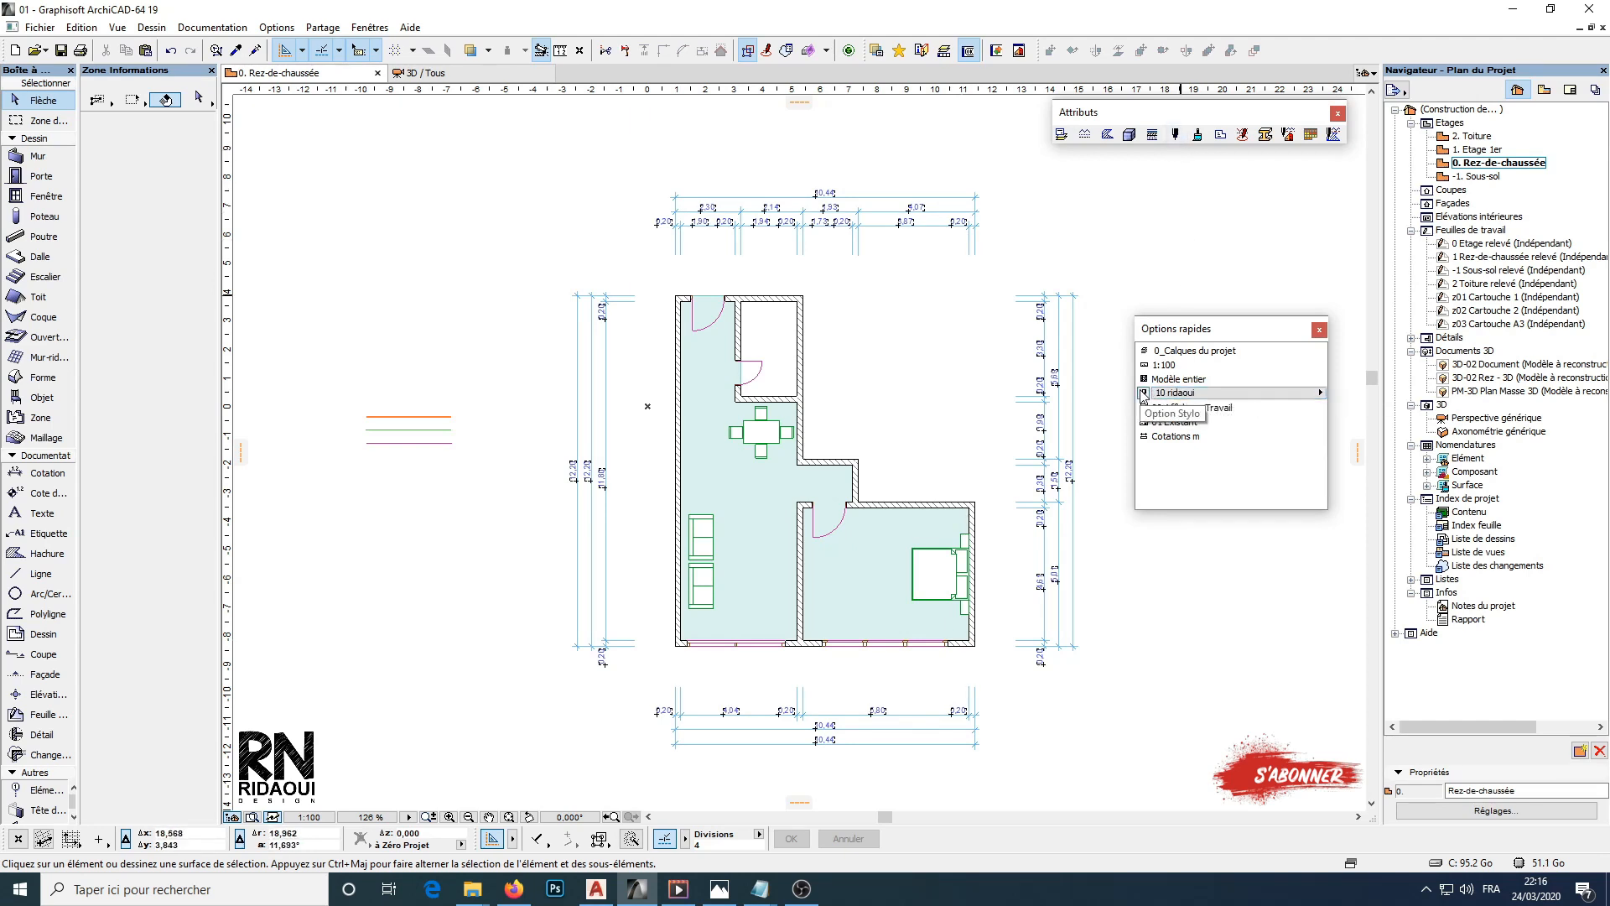
middle_drag(941, 457, 898, 430)
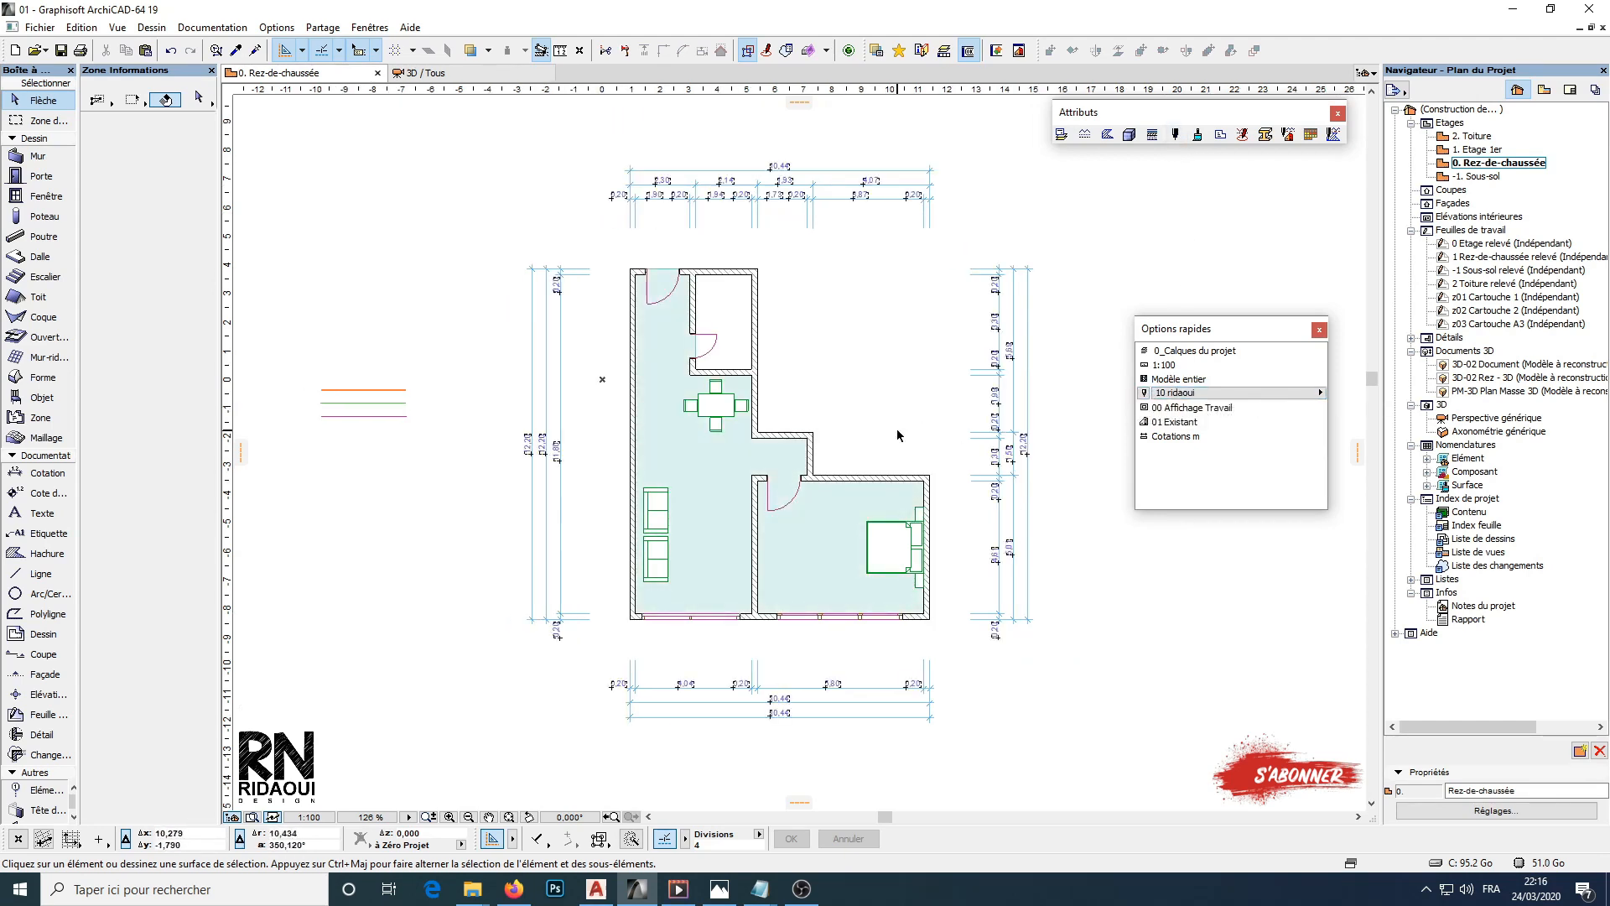
click(1325, 393)
click(1383, 396)
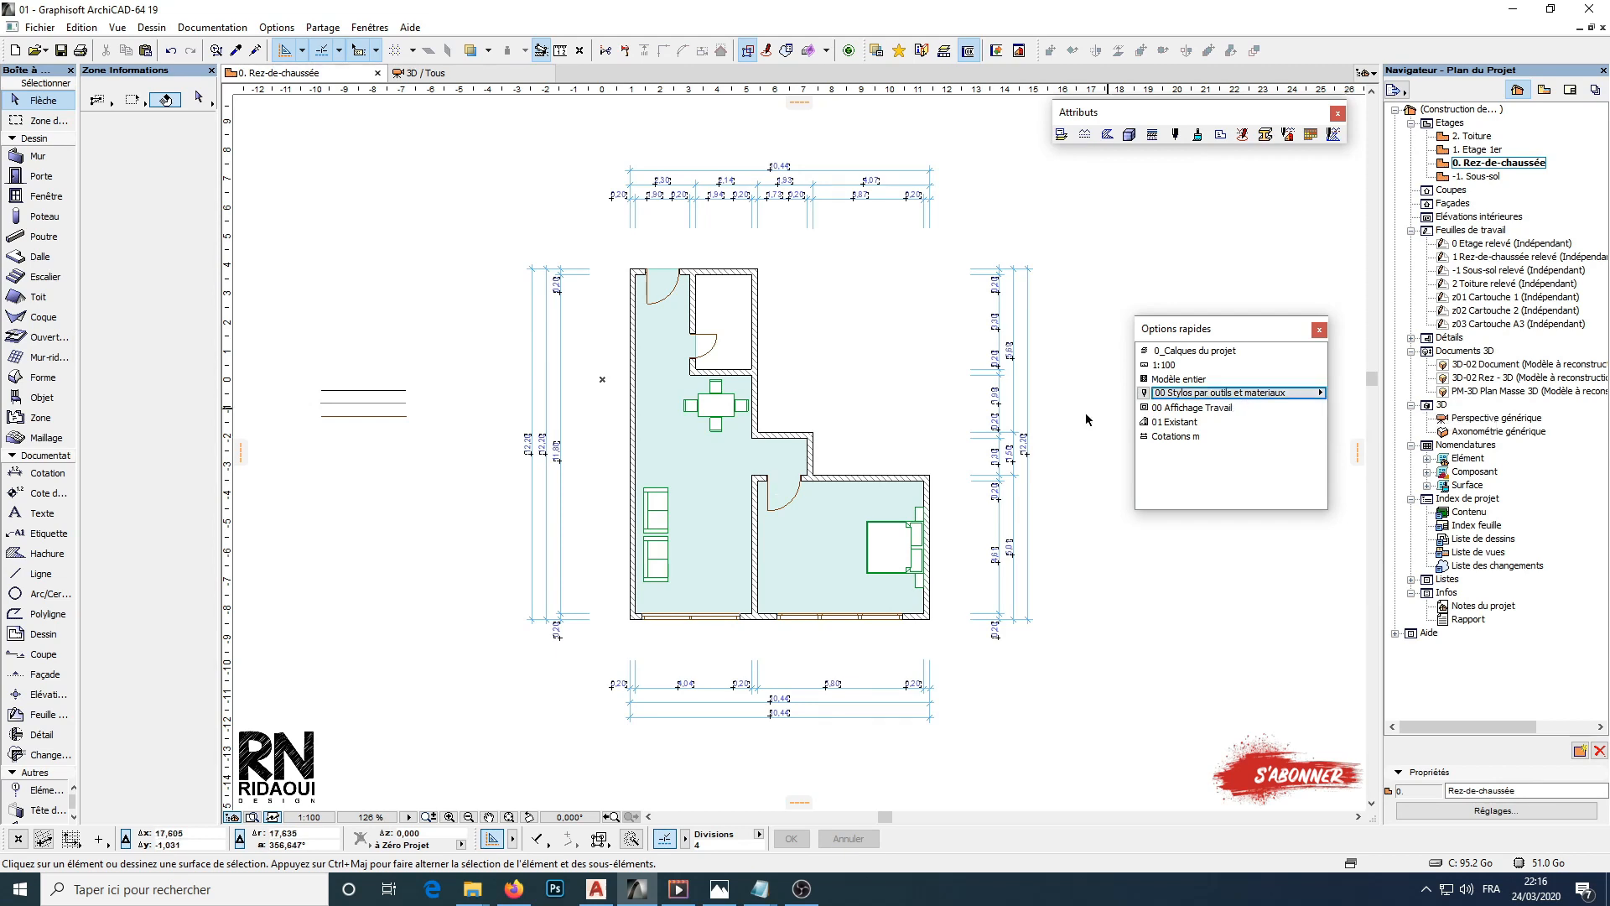
Apply the pen set 01 Pré-impression (materiaux gris) to the plan, followed by 02 Stylos par fonction
click(1254, 398)
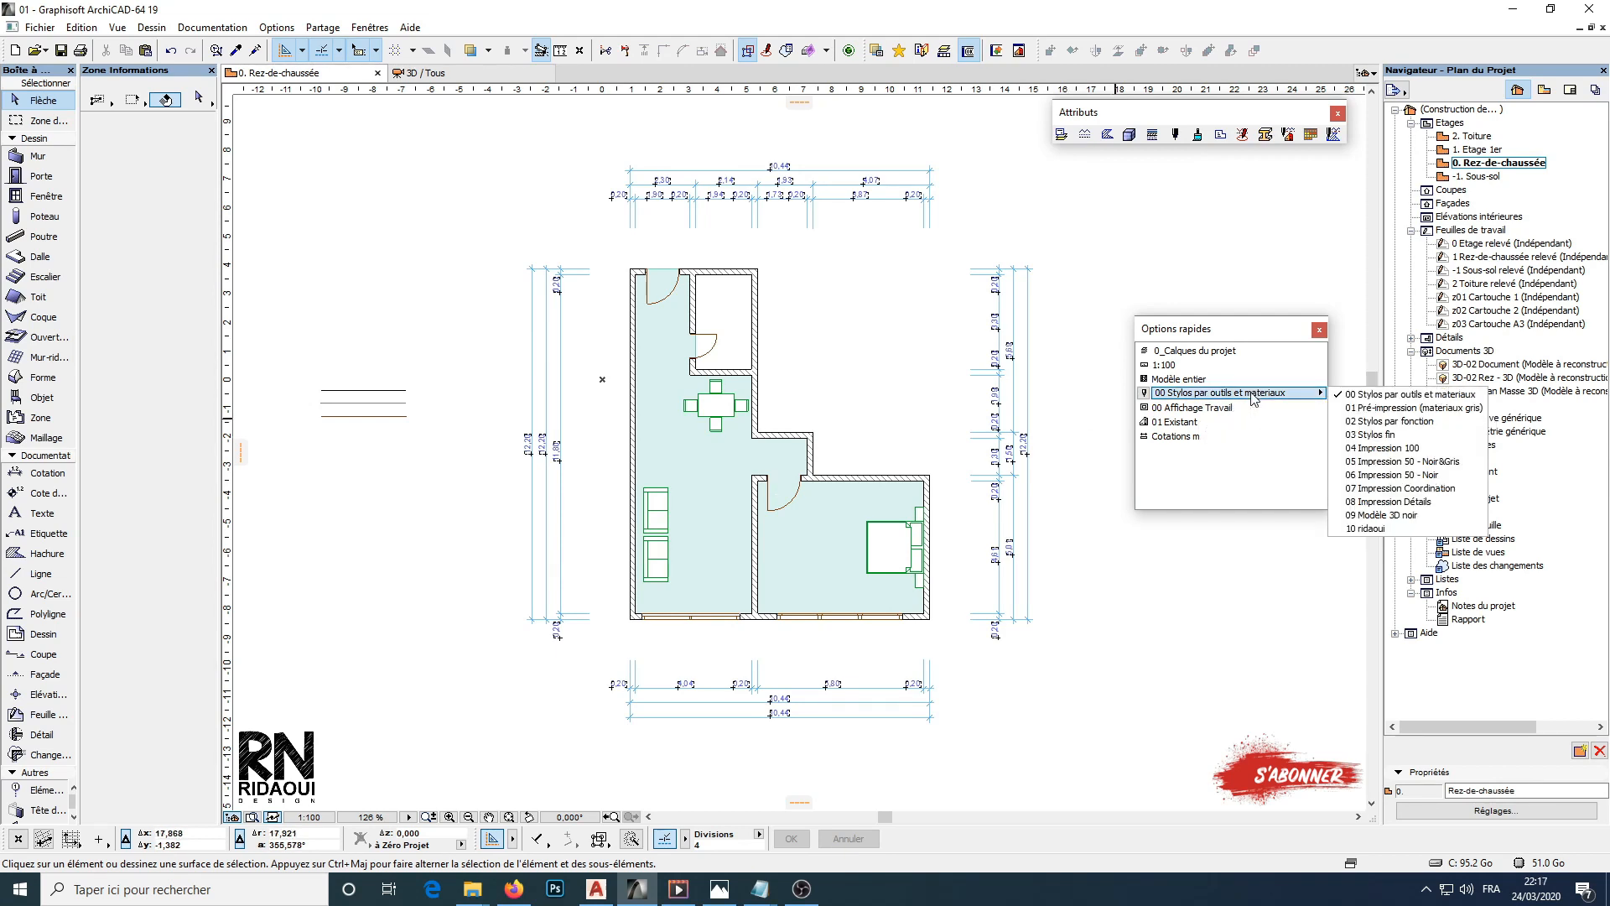
click(1391, 409)
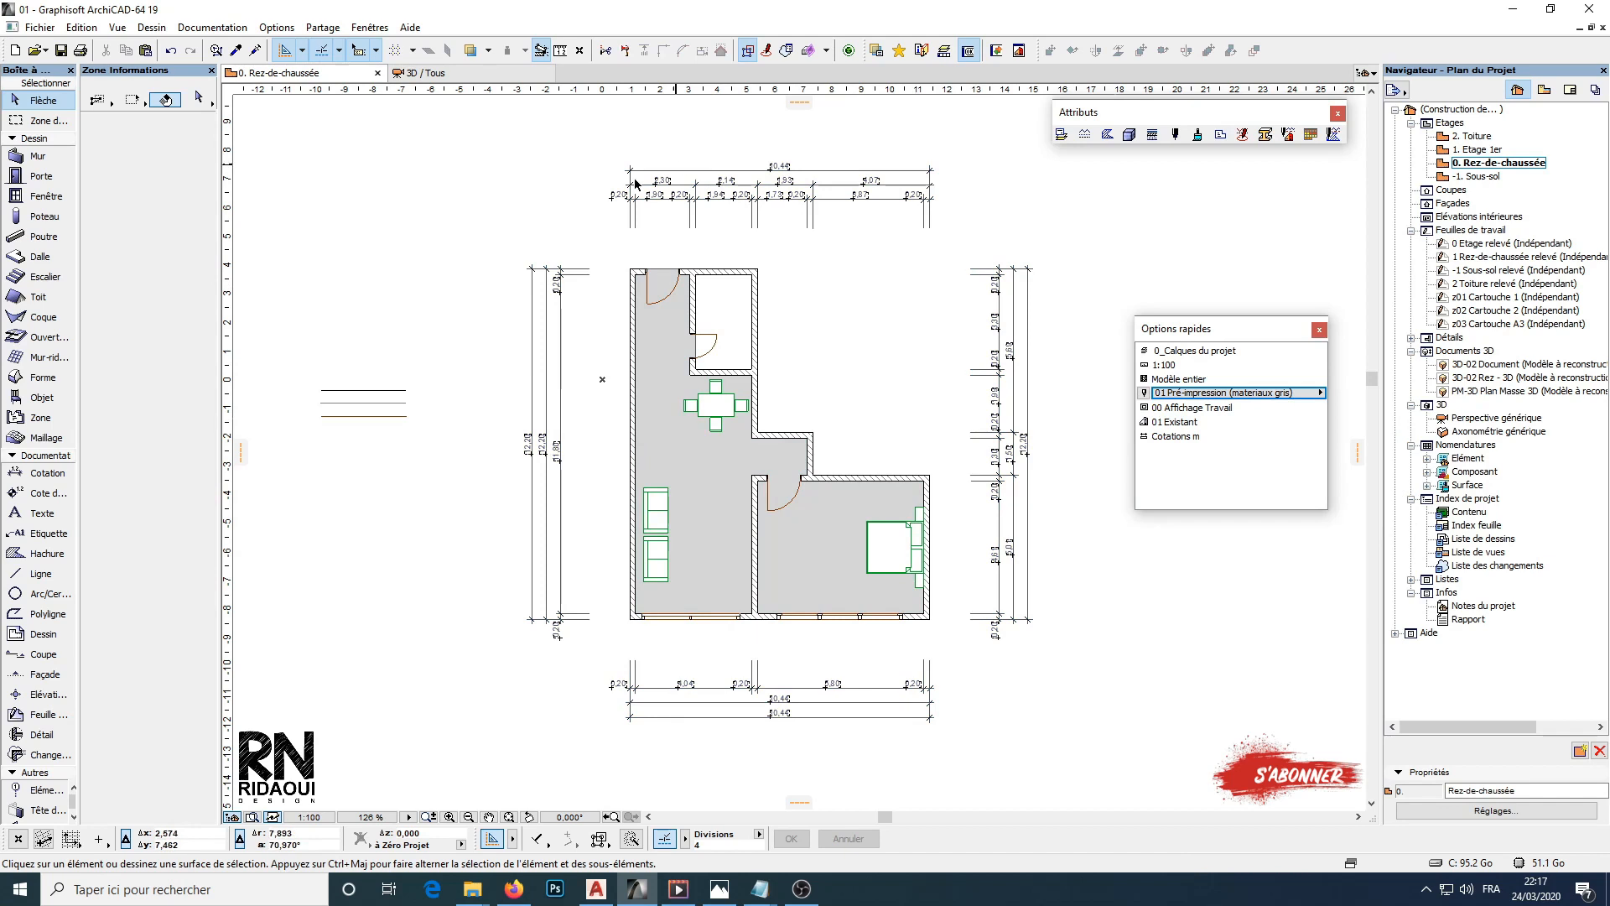
click(1268, 394)
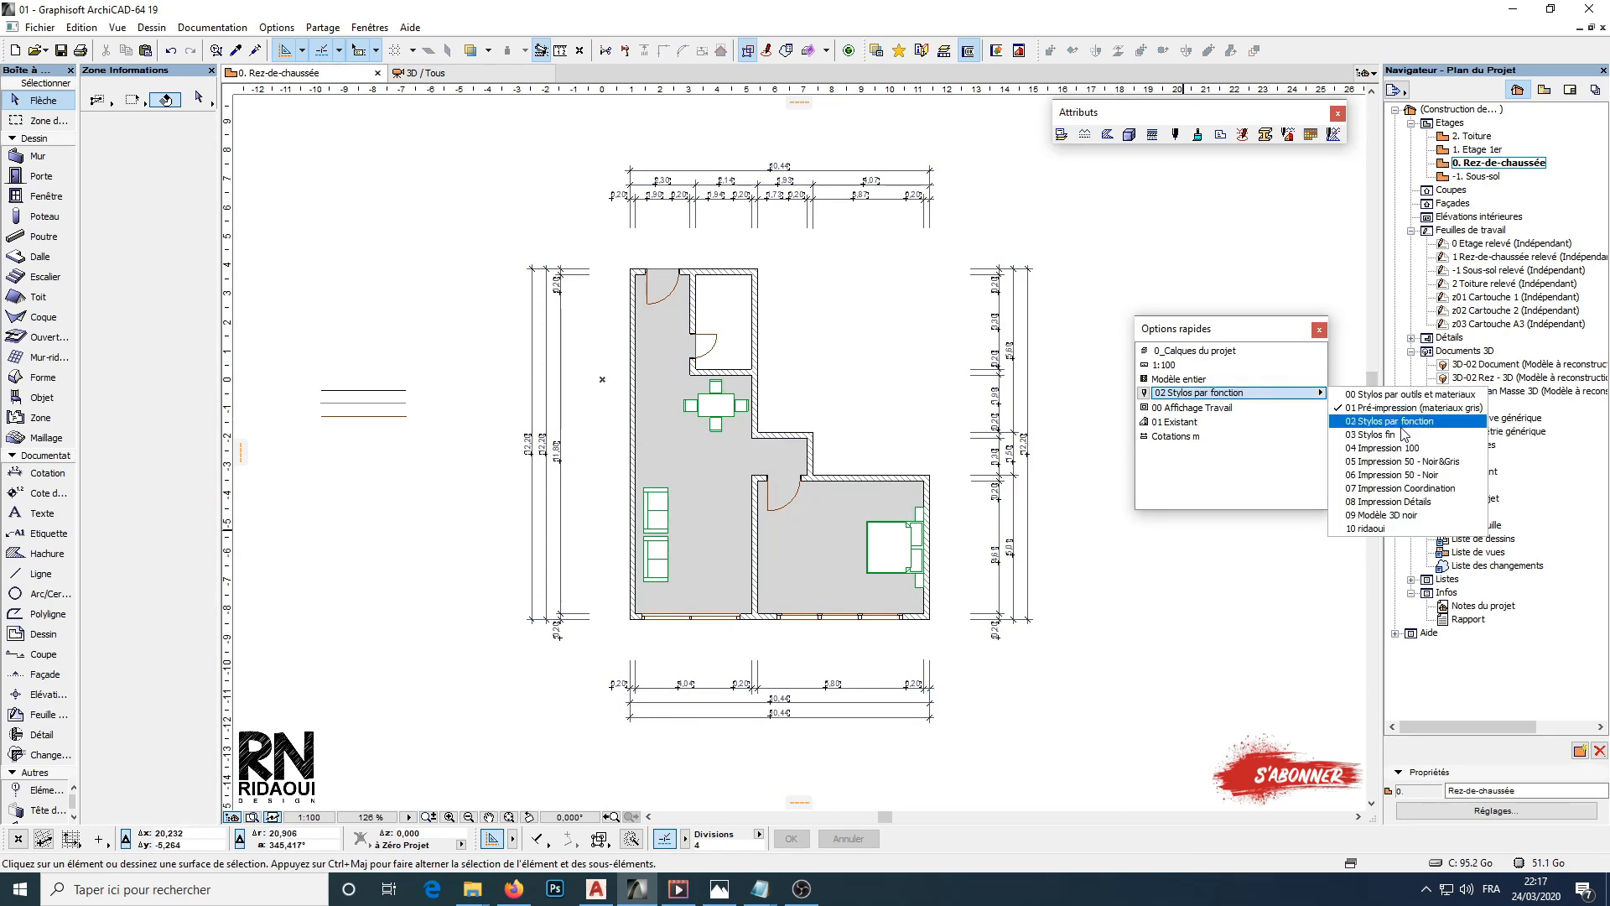
click(1409, 422)
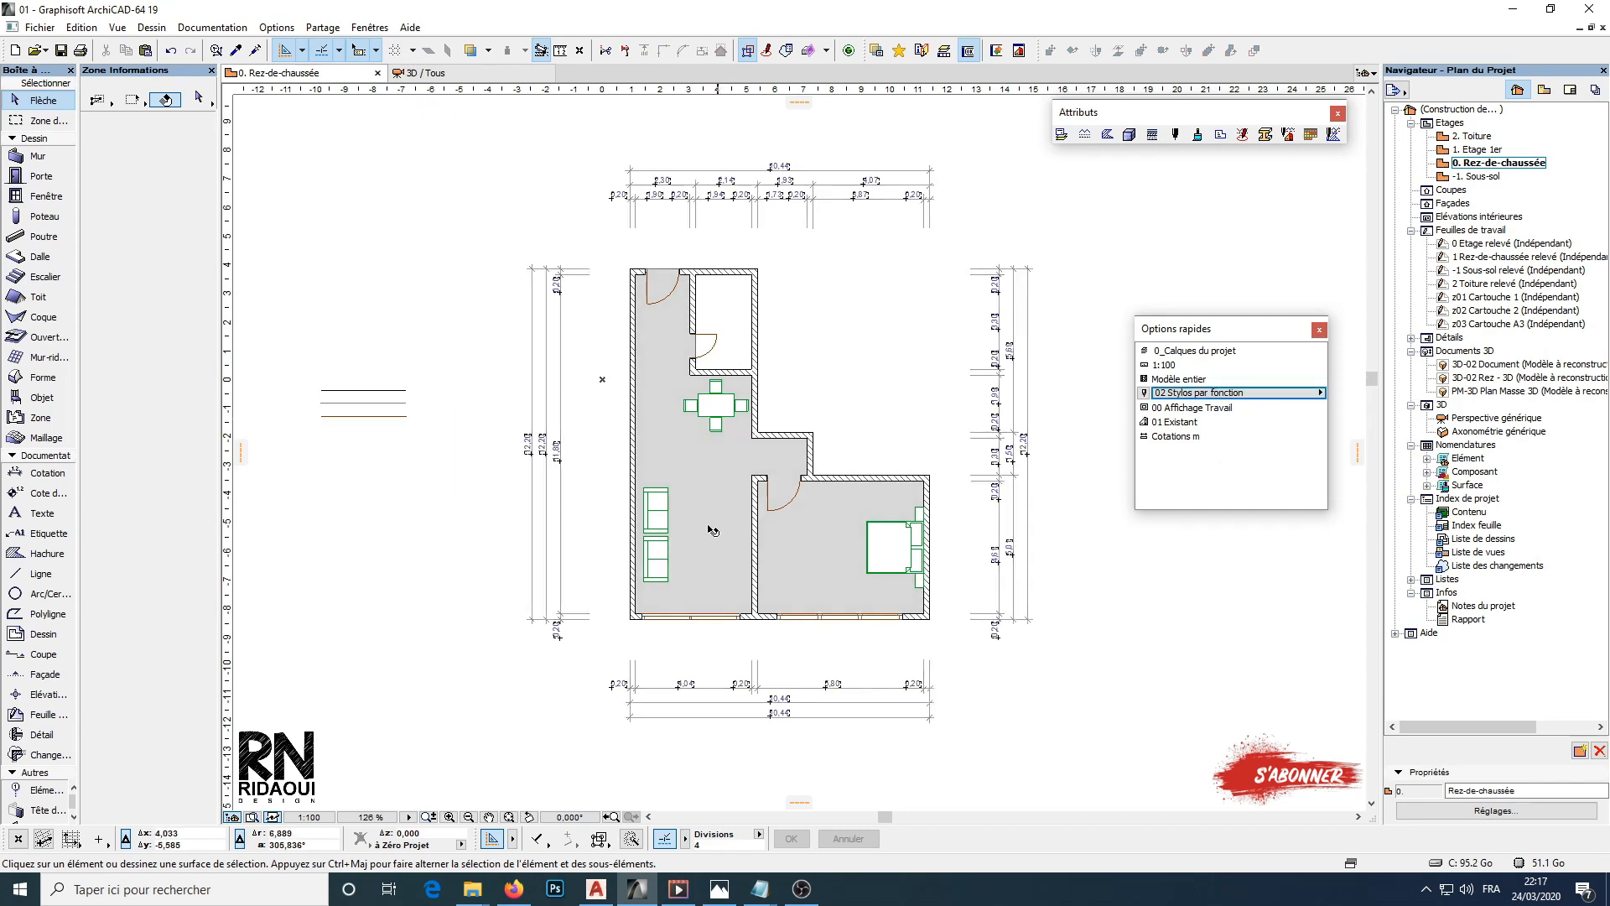
Preview the plan with the pen set 03 Stylos fin, followed by 04 Impression 100
click(1271, 396)
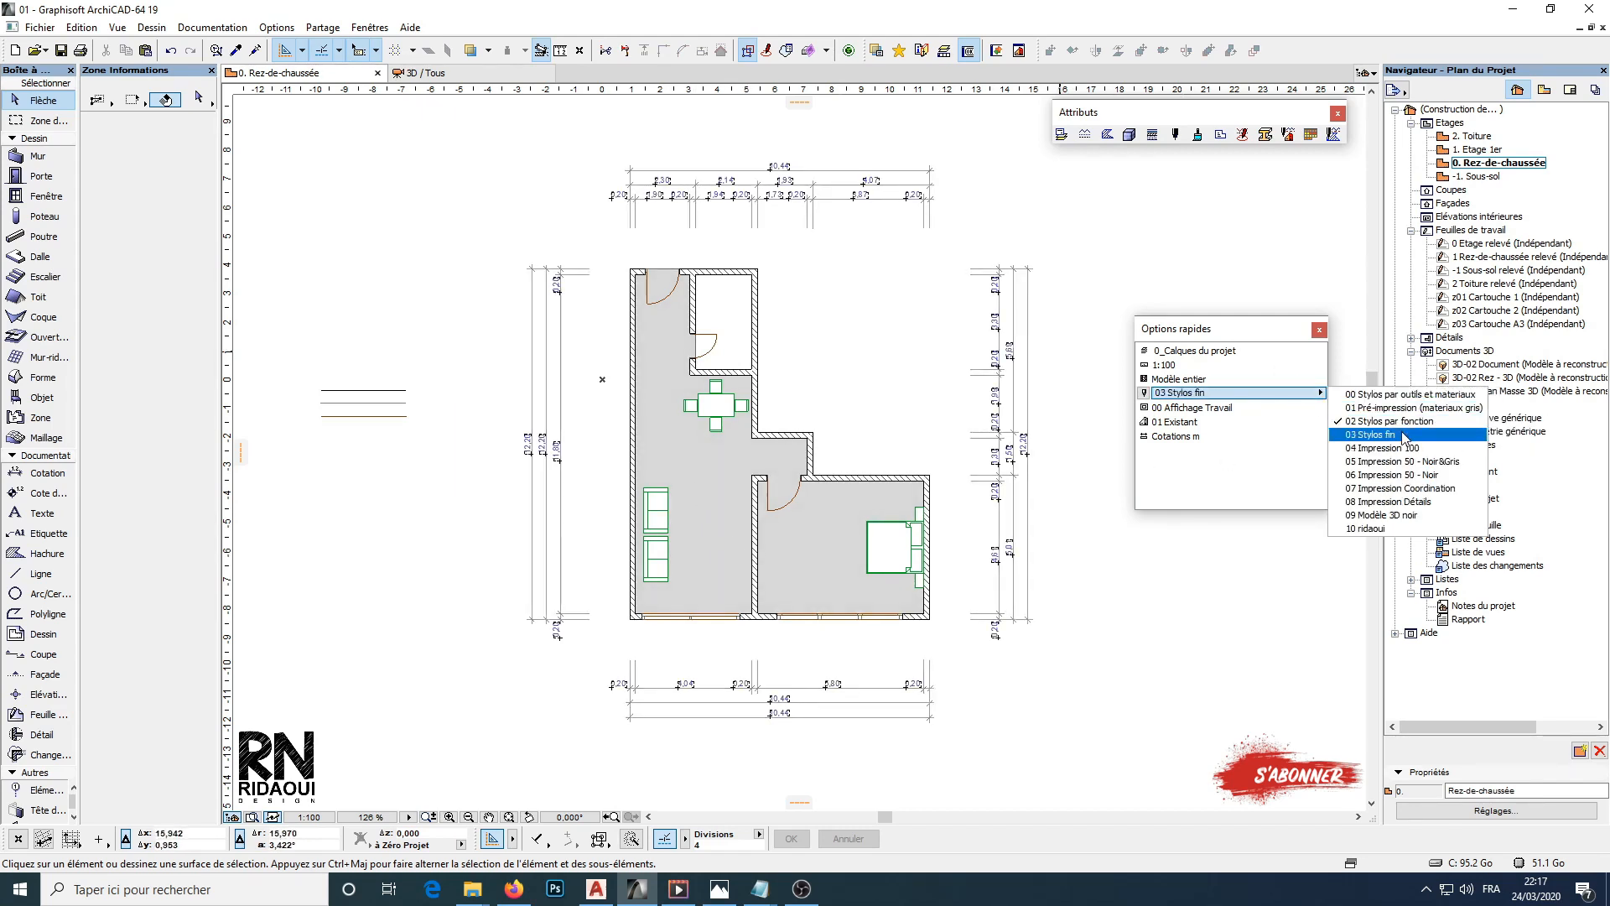
click(1399, 436)
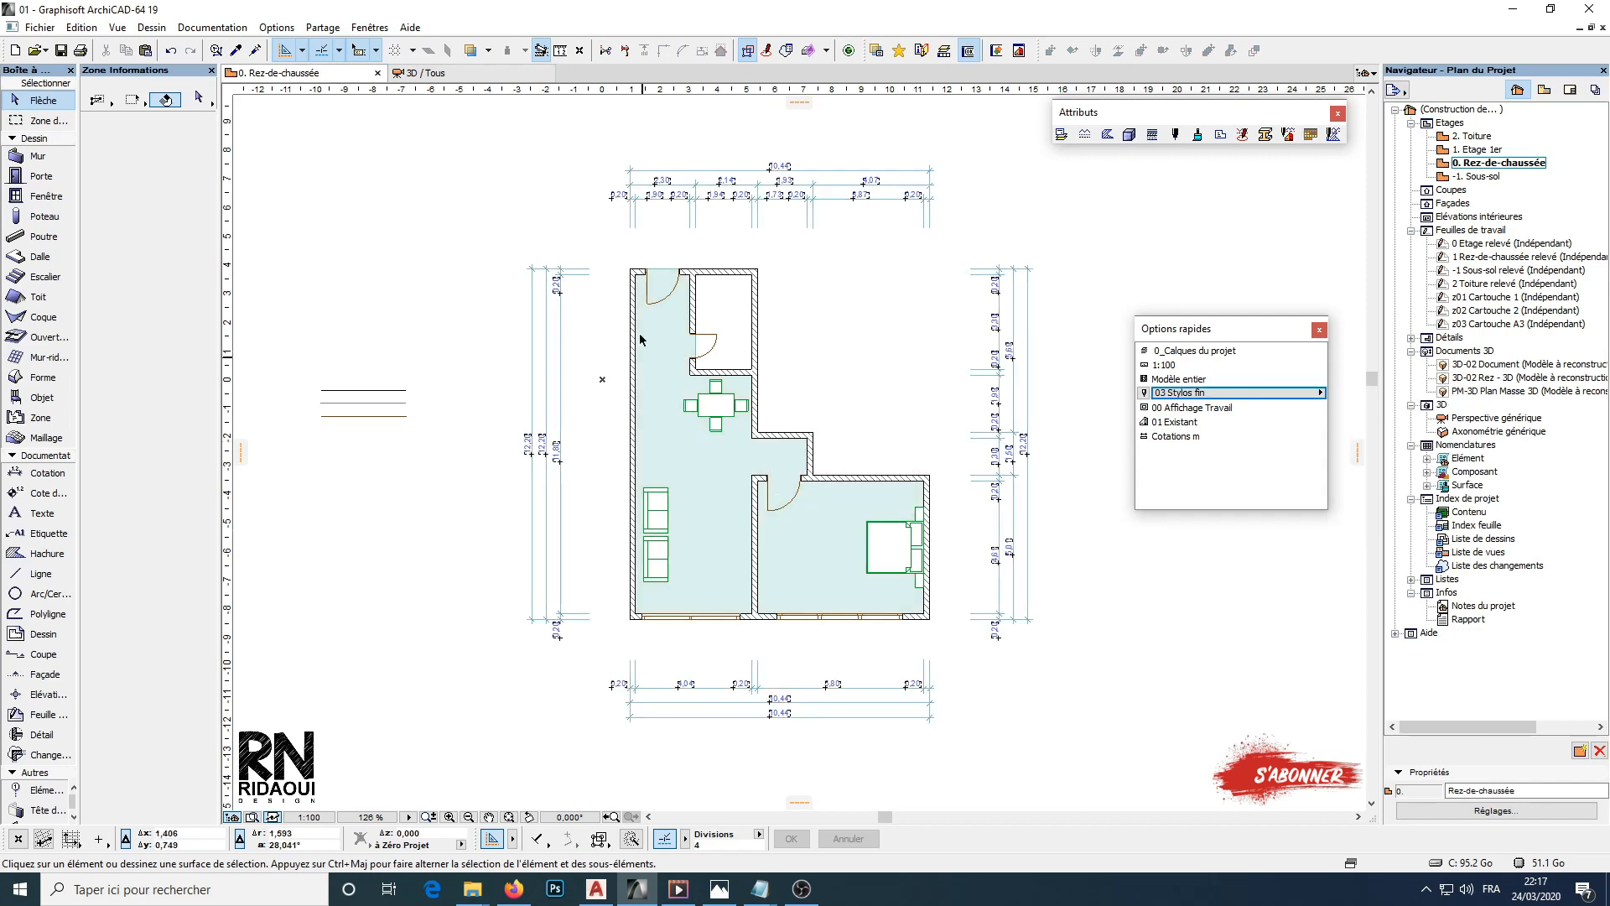
scroll(644, 302, up, 4)
scroll(644, 275, down, 3)
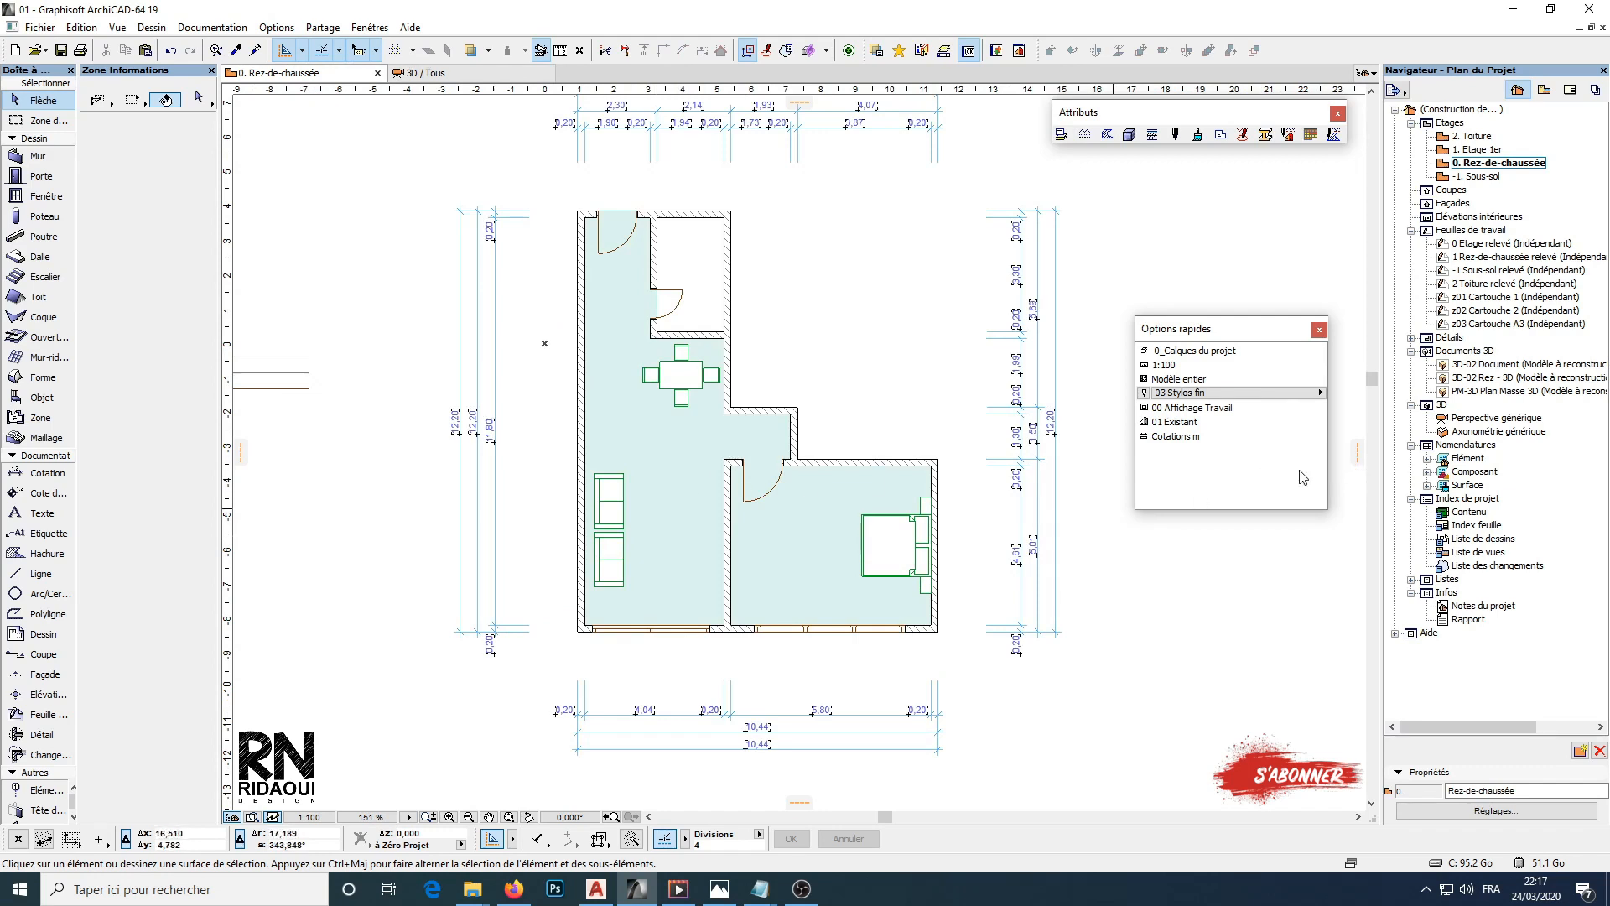
click(1273, 398)
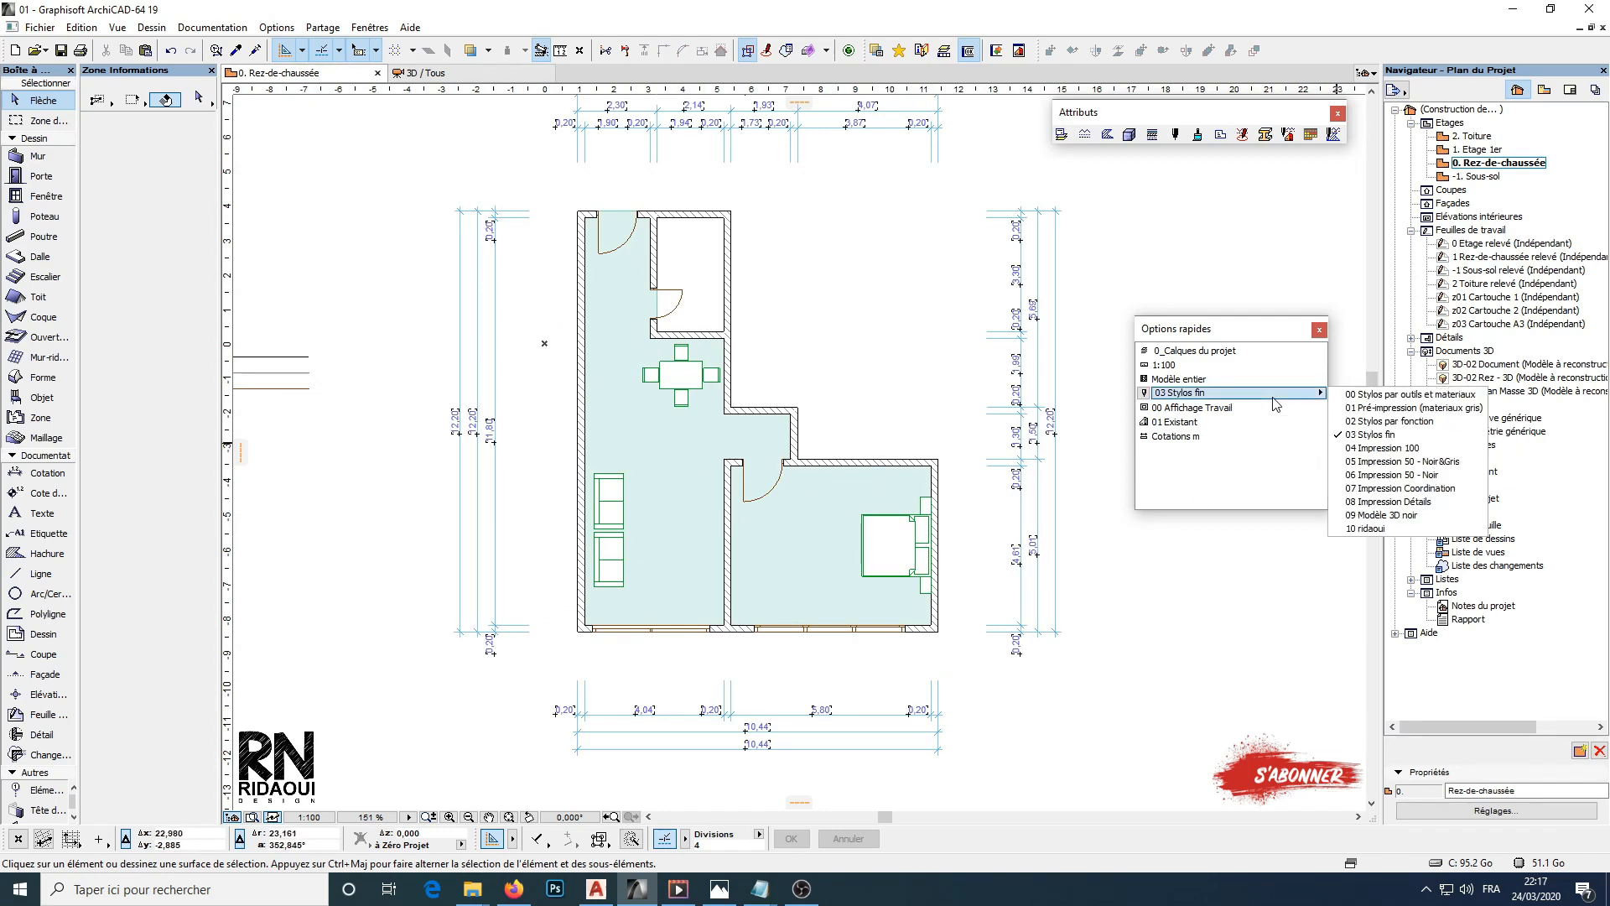
click(1387, 452)
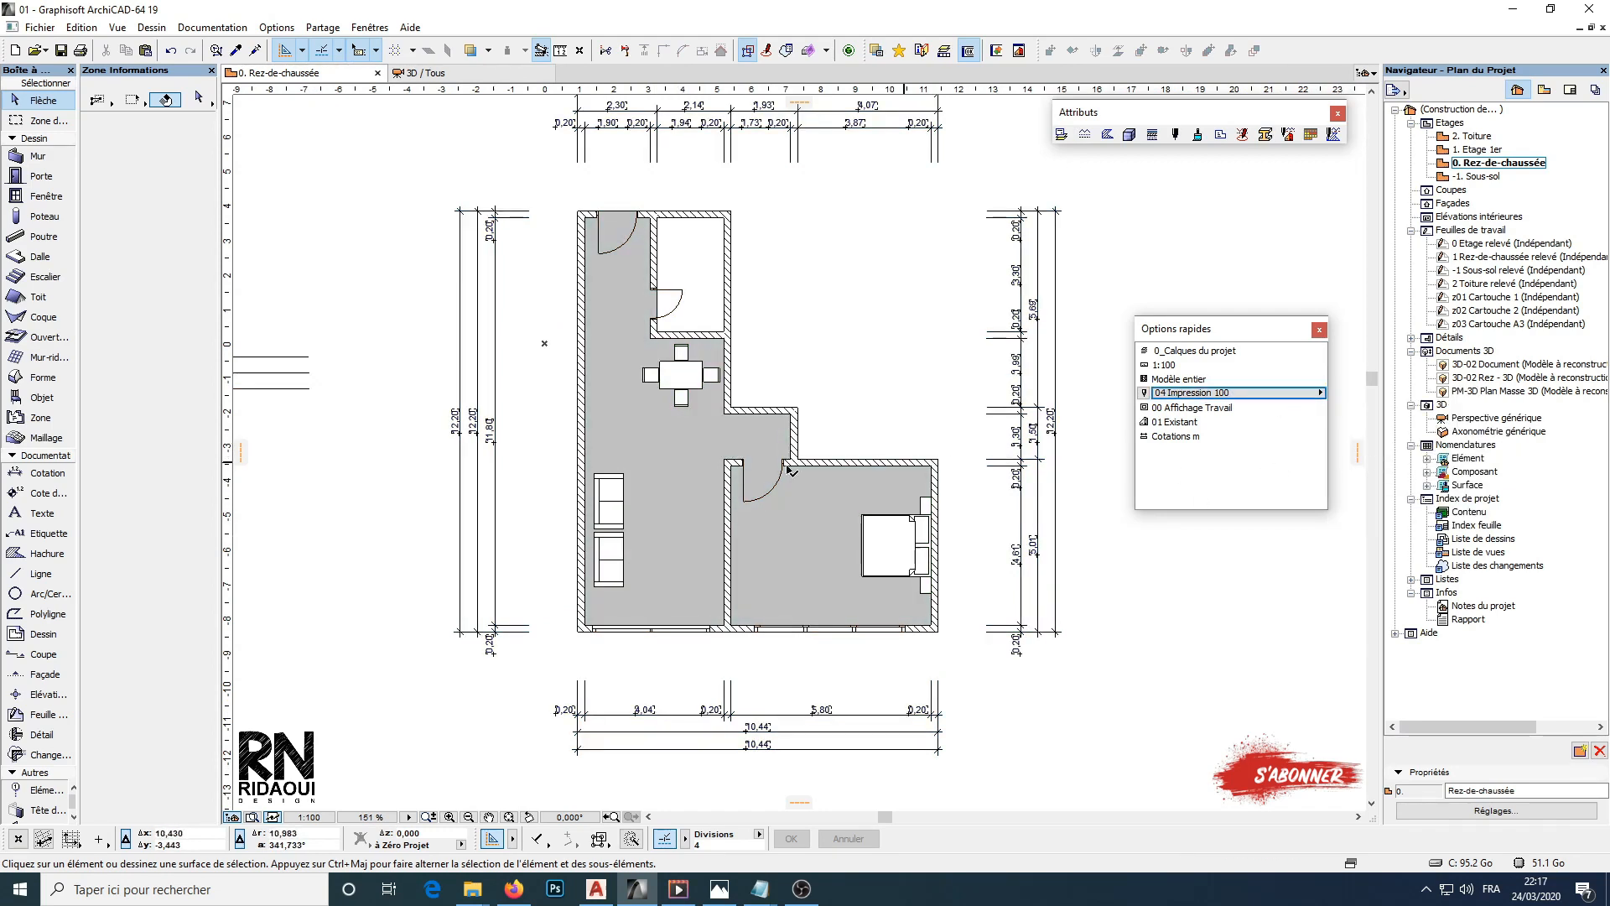
middle_drag(758, 309, 695, 344)
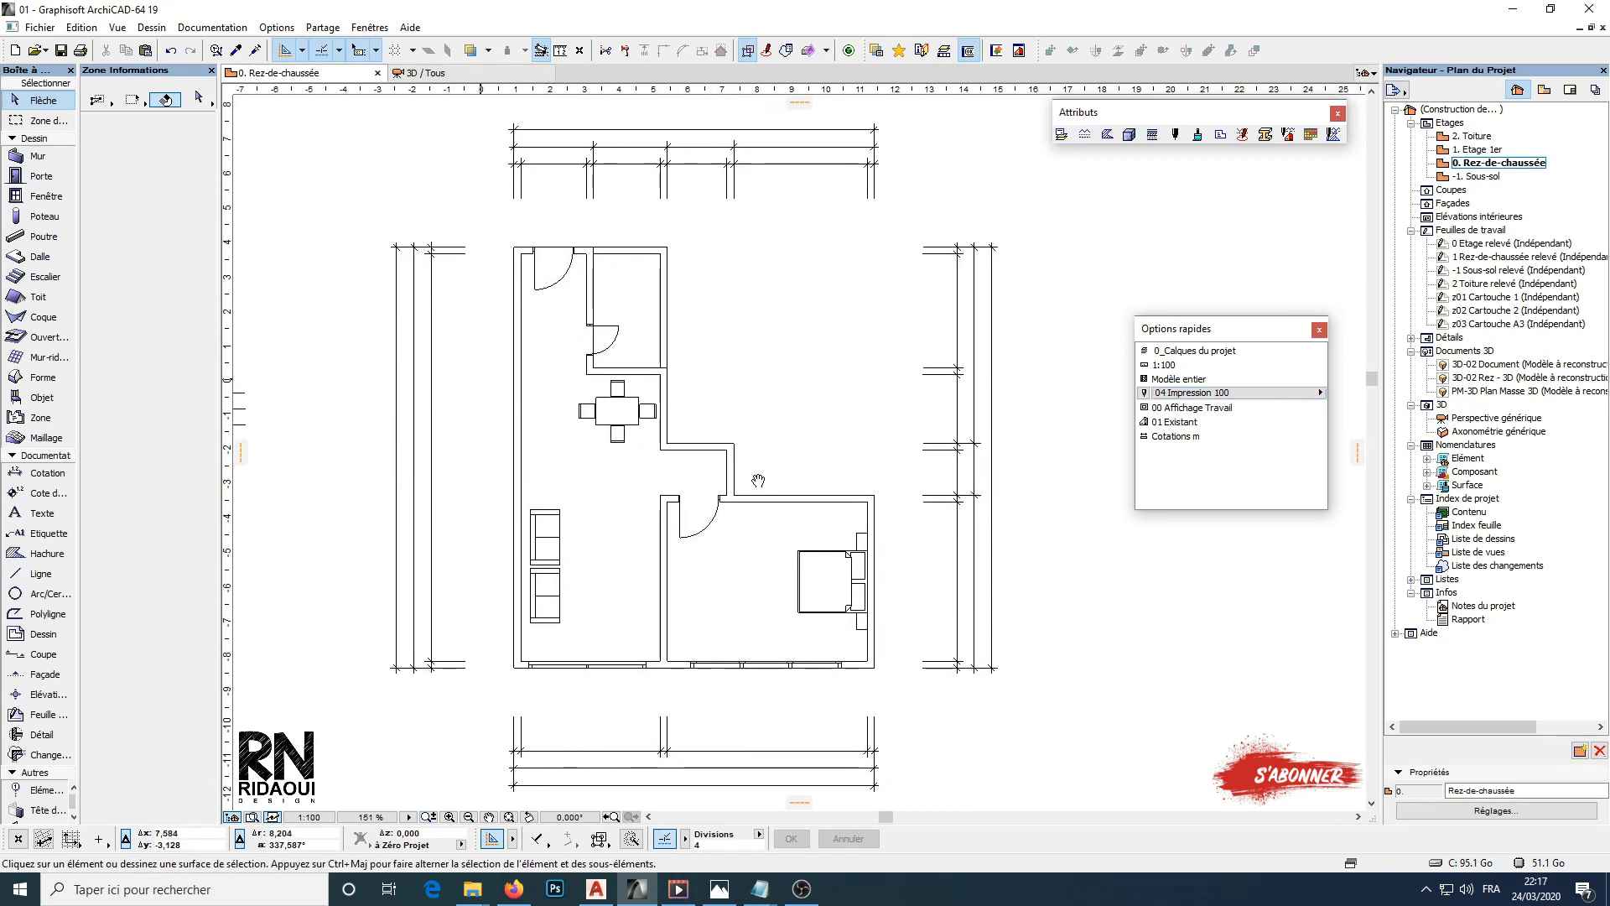
Preview the plan with the pen sets 05 Impression 50 - Noir&Gris, 08 Impression Détails and 09 Modèle 3D noir in turn
click(1280, 396)
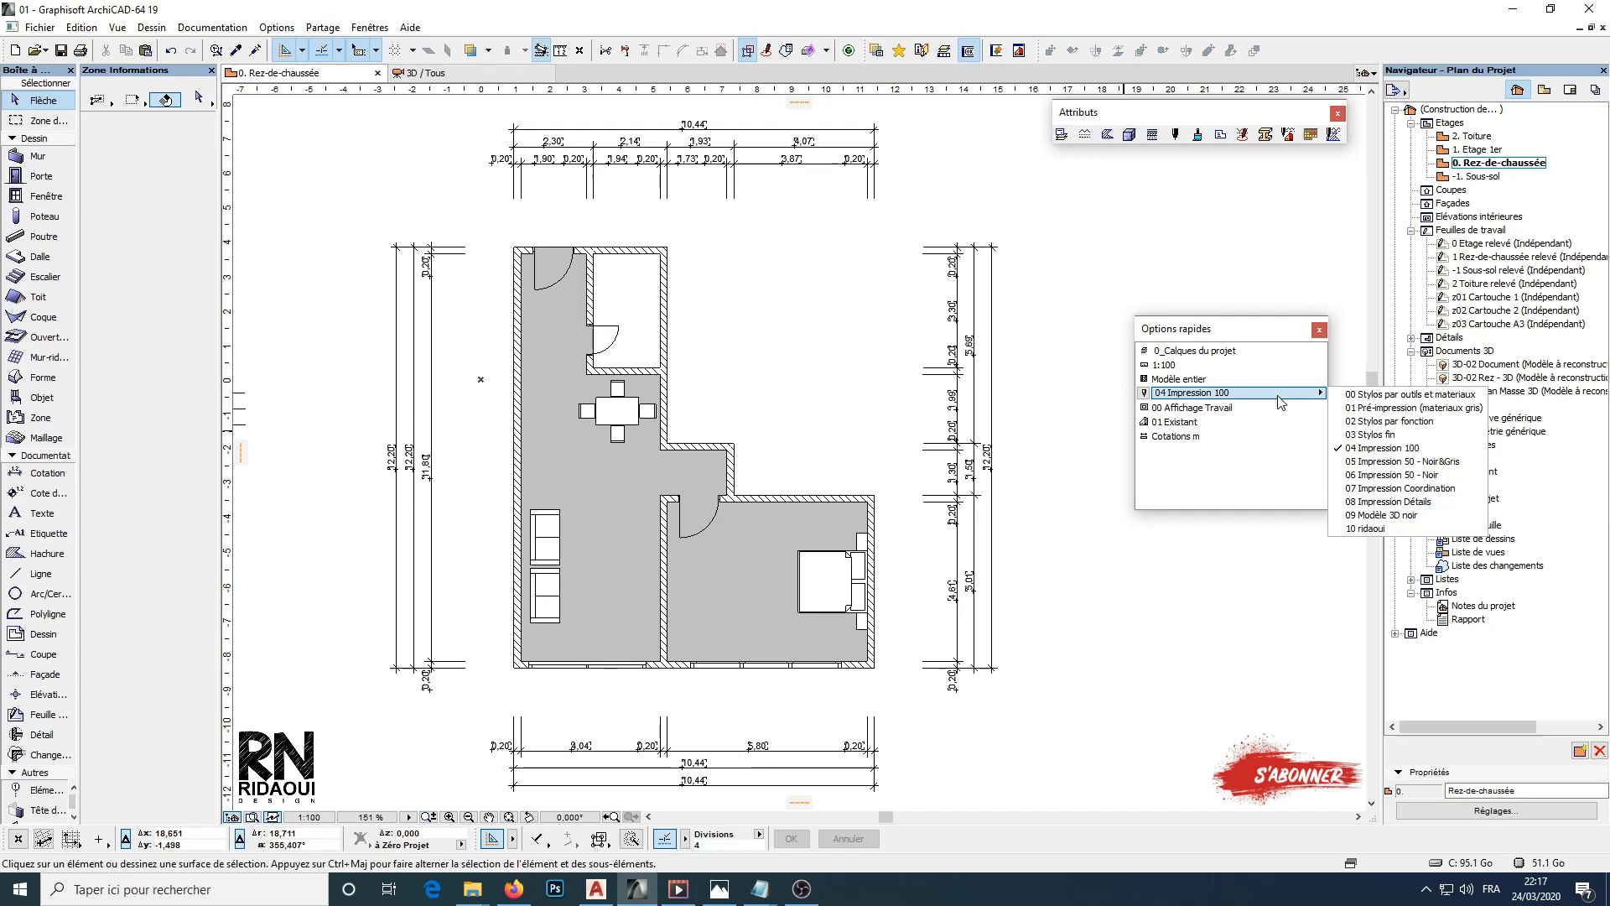
click(1414, 462)
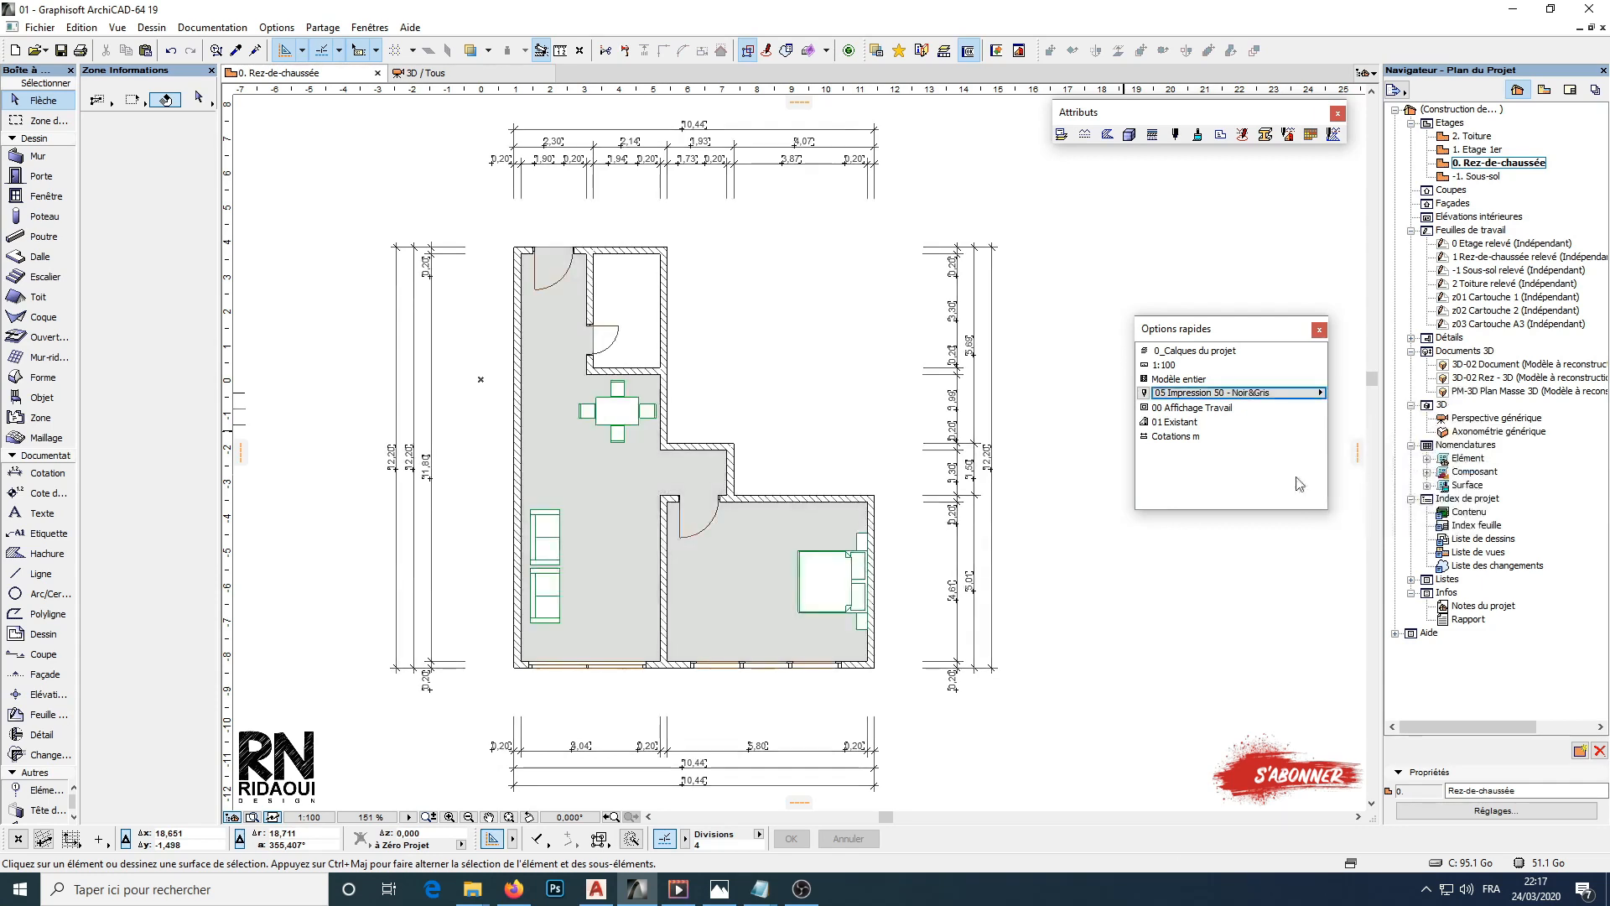
click(1282, 394)
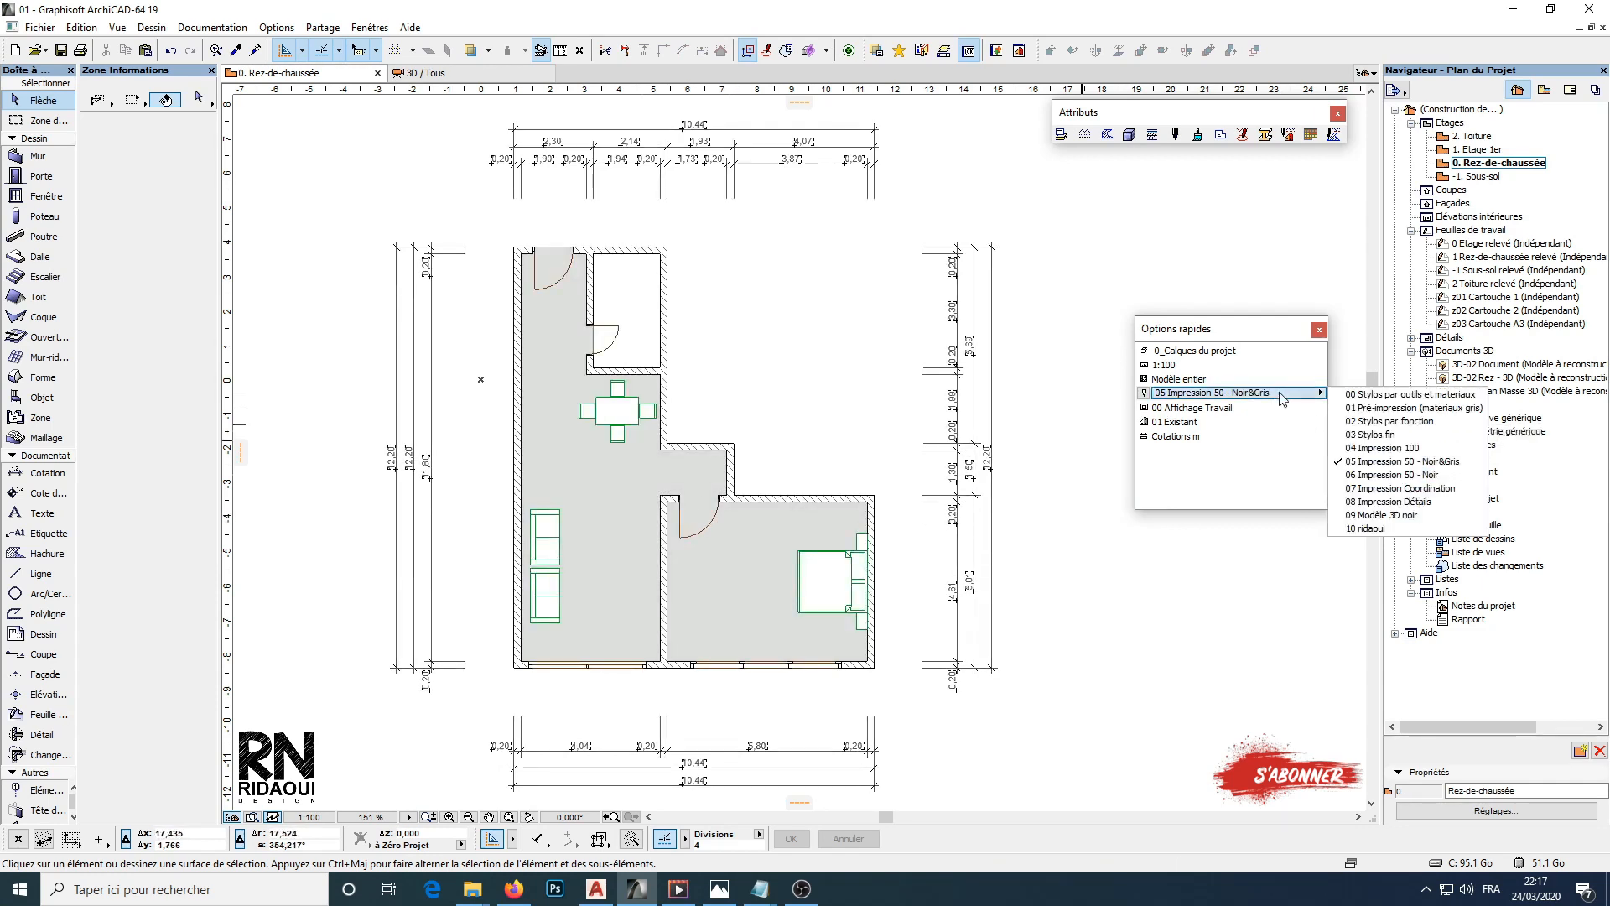
click(1388, 502)
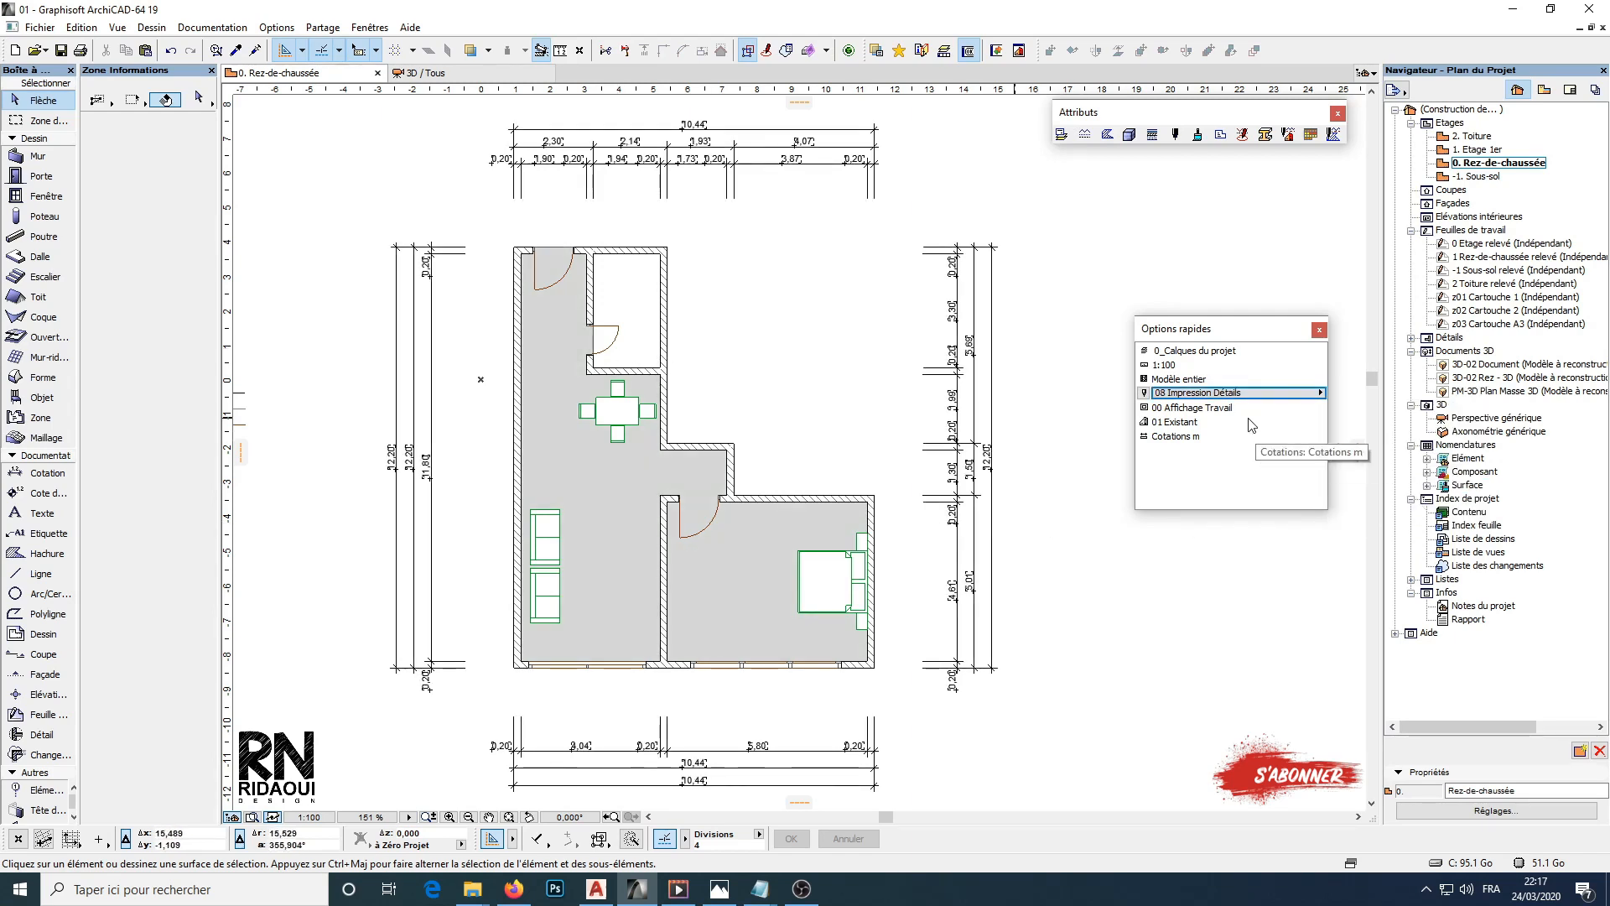
click(1309, 392)
click(1392, 518)
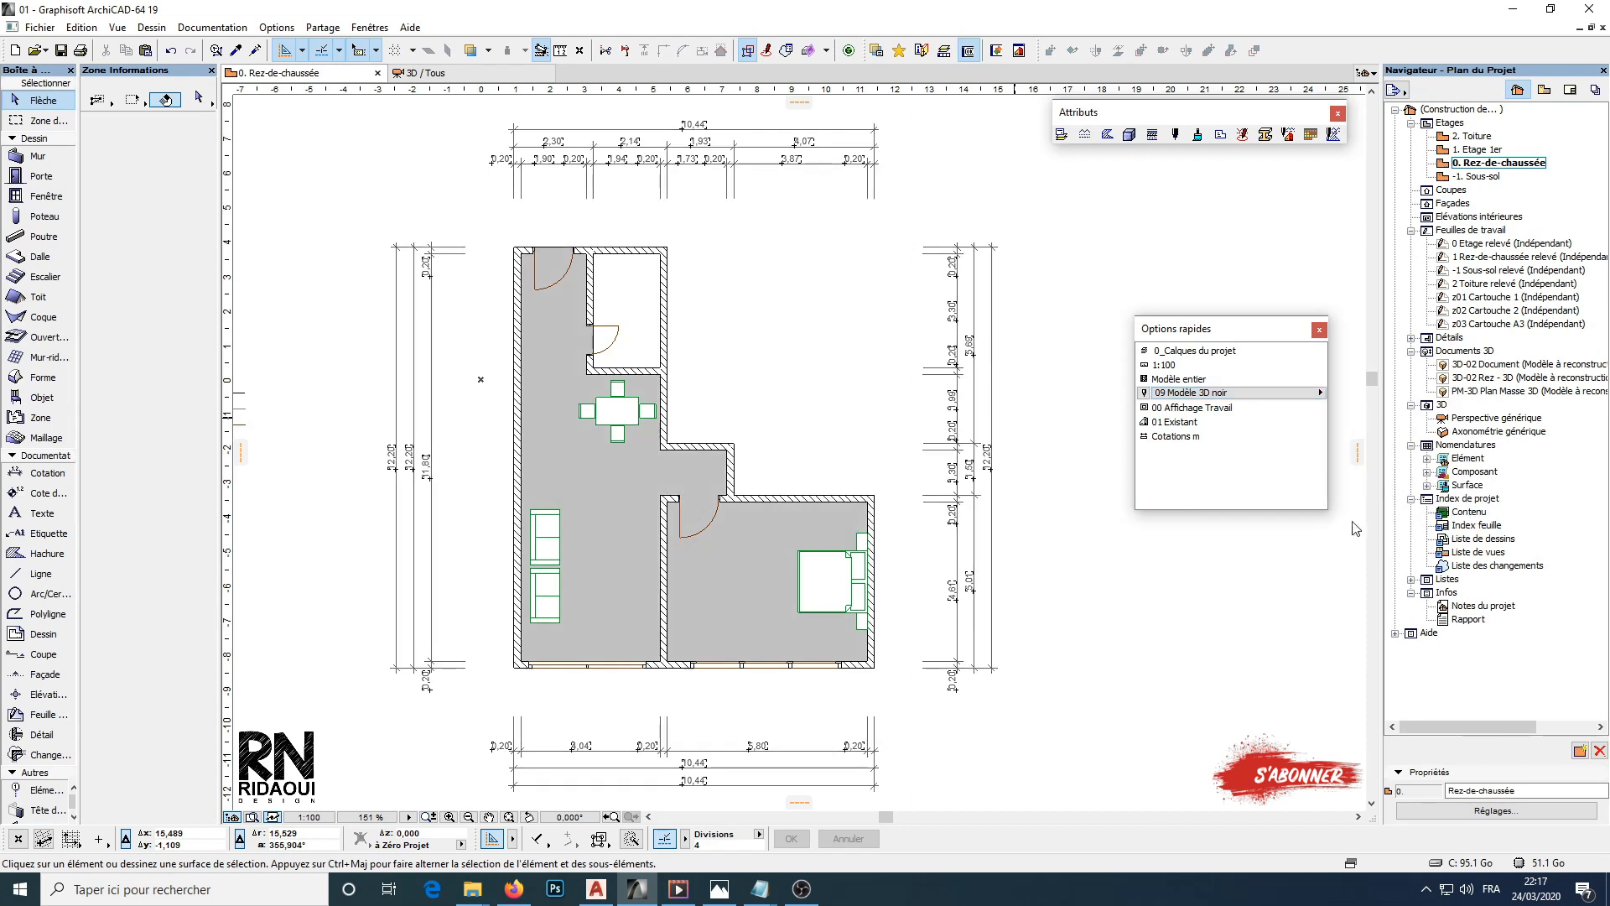
Reapply the custom pen set number 10 and review the three sample lines beside the floor plan
click(1300, 394)
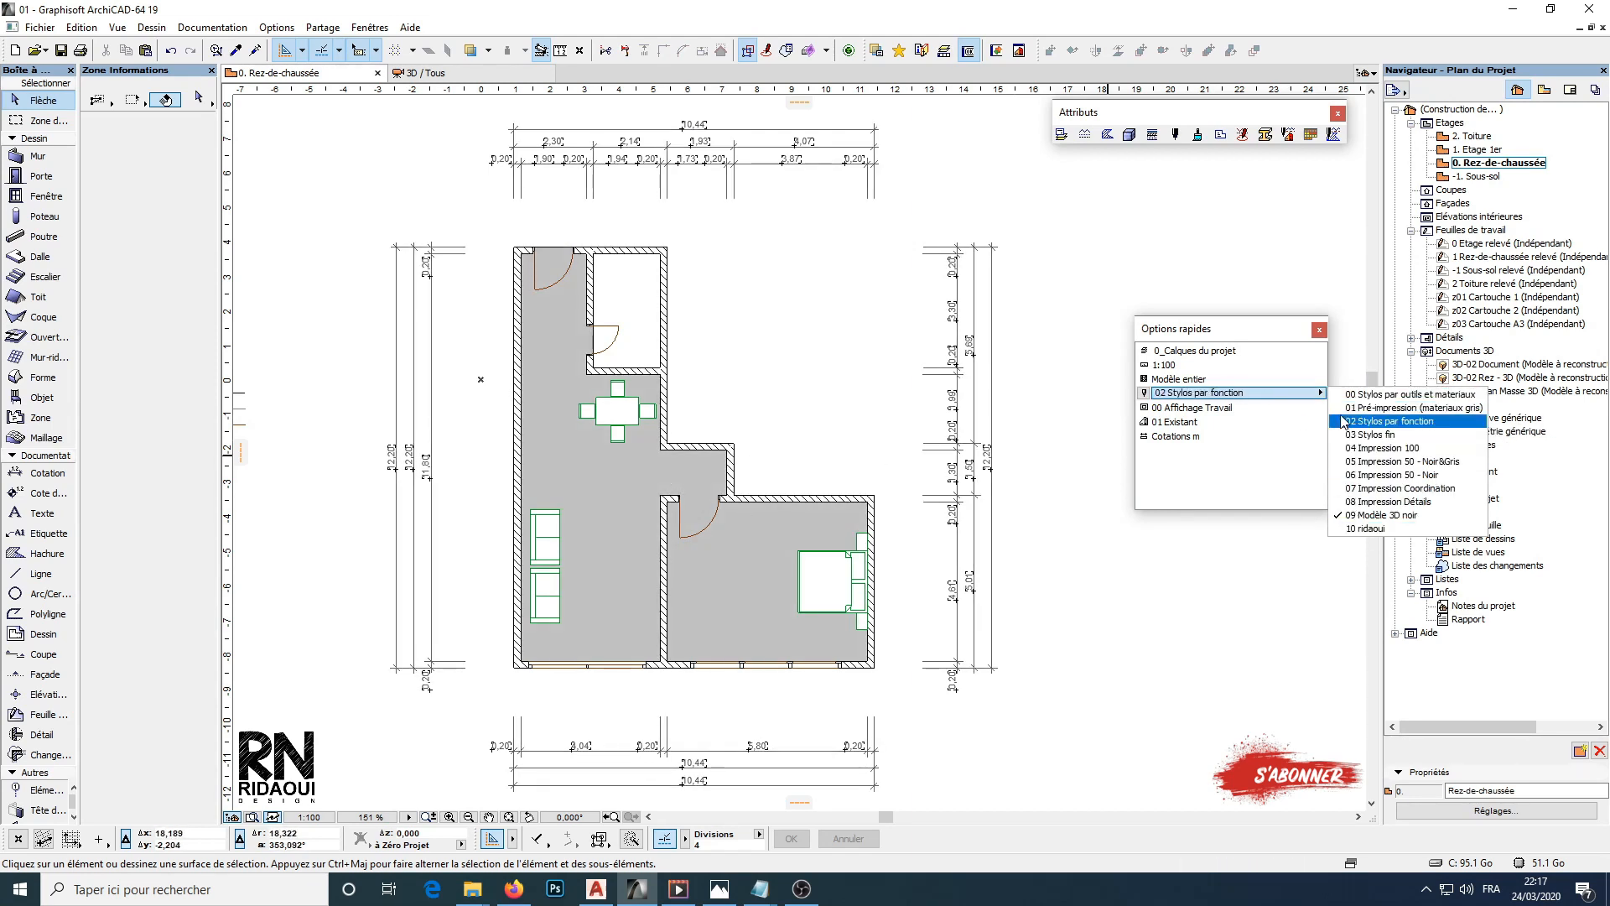
click(1371, 528)
middle_drag(769, 498, 844, 440)
scroll(860, 480, down, 2)
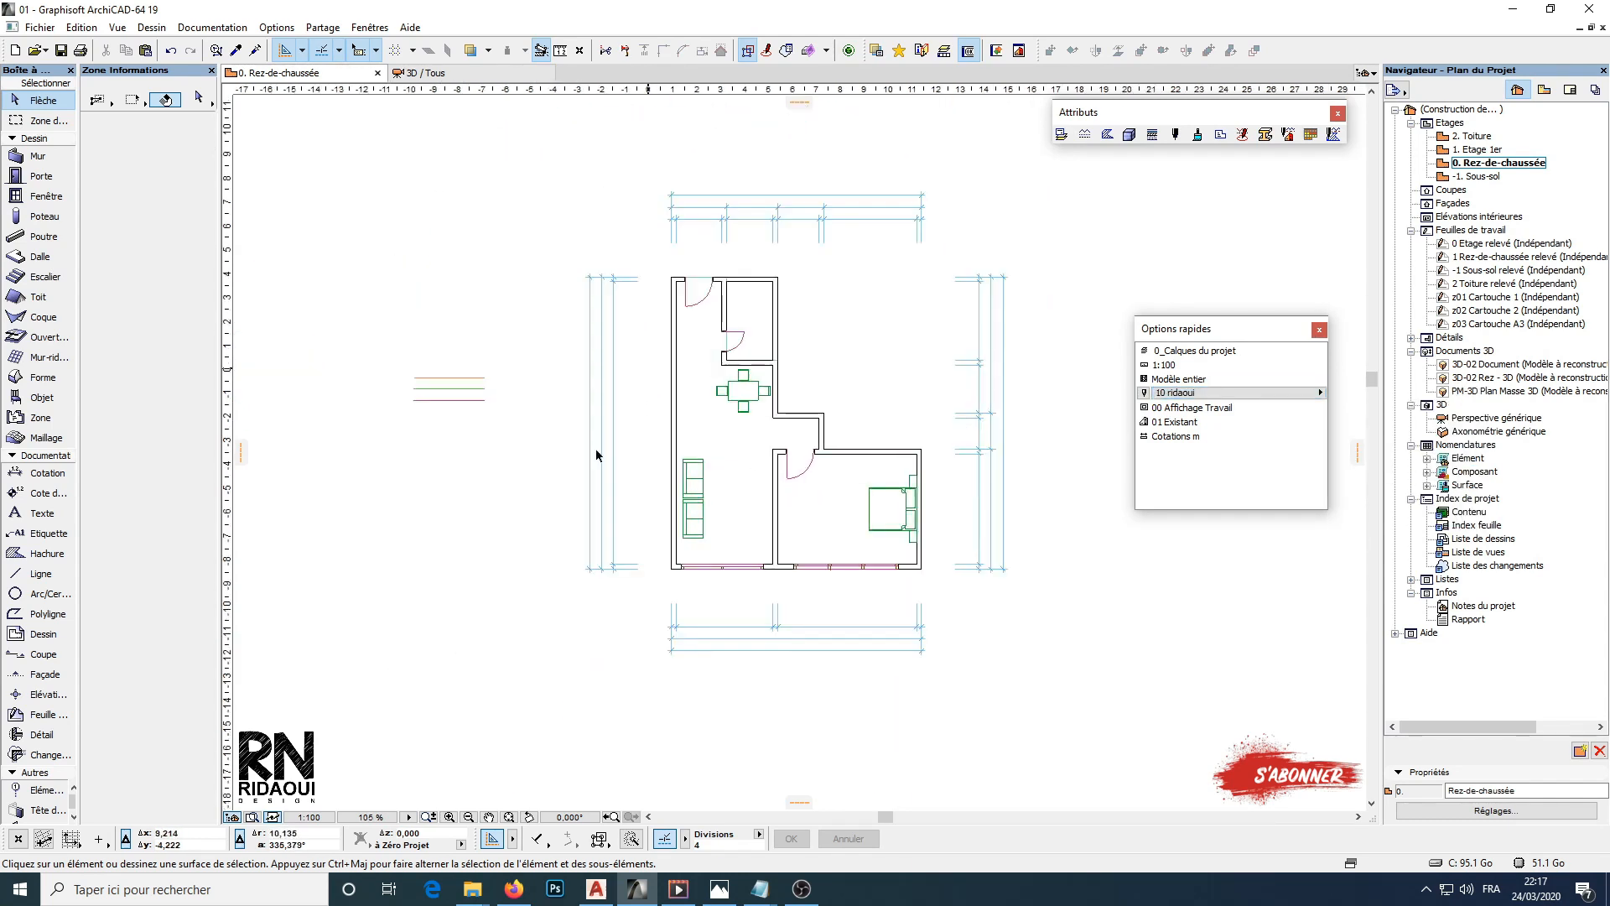
scroll(436, 402, up, 2)
Preview the three sample lines with the pen sets 03 Stylos fin and 00 Stylos par outils et materiaux in turn
click(1208, 393)
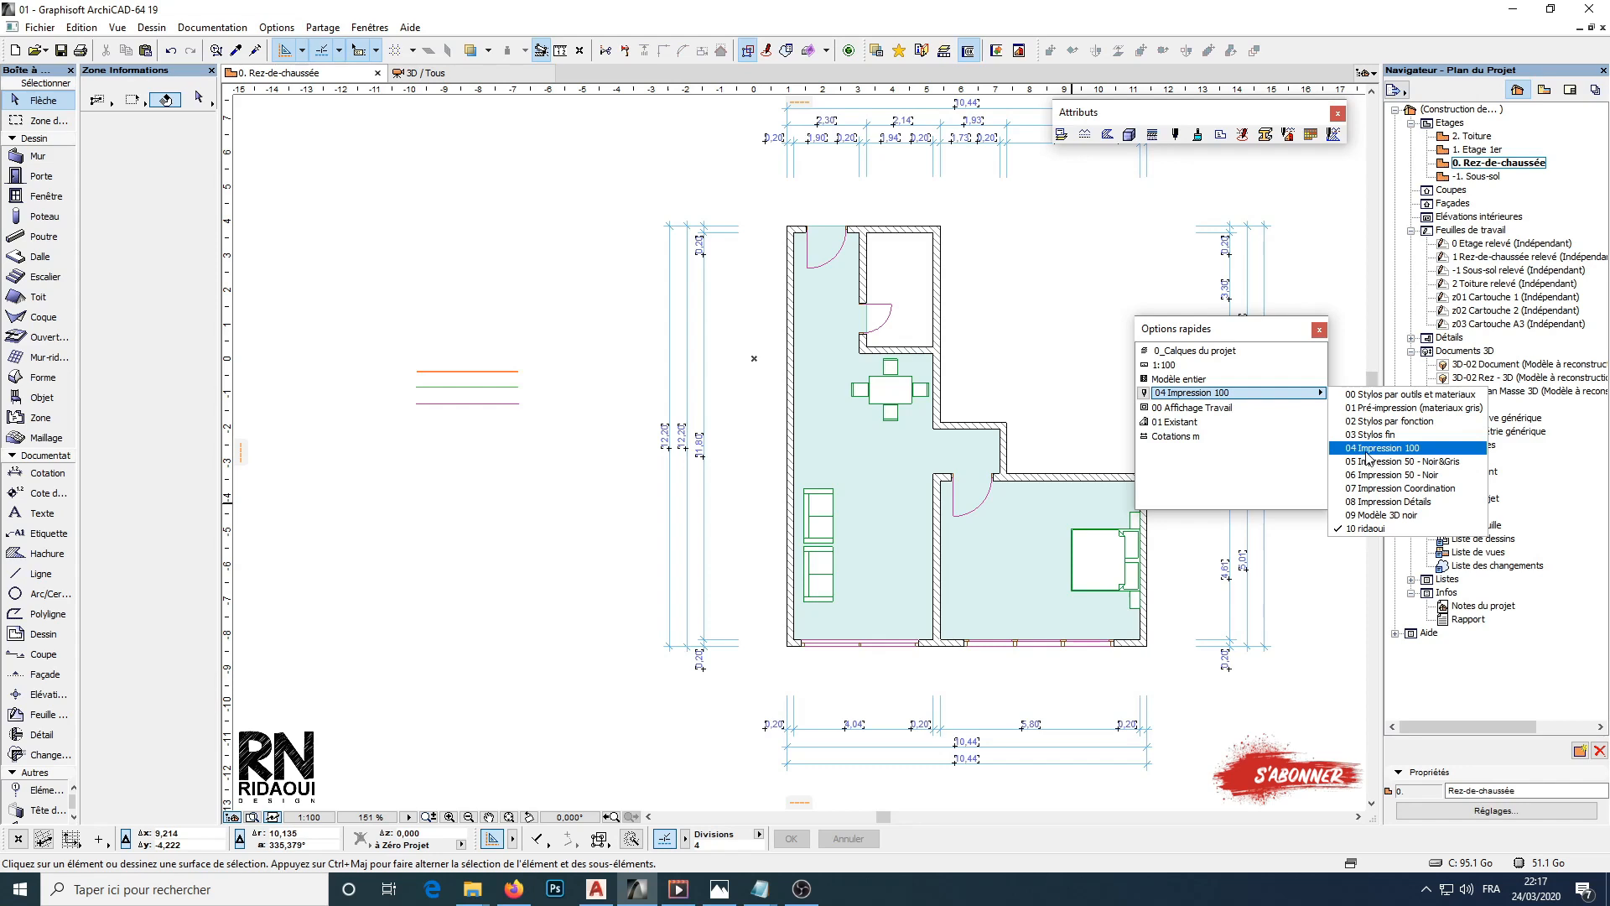
click(1382, 435)
scroll(439, 356, up, 5)
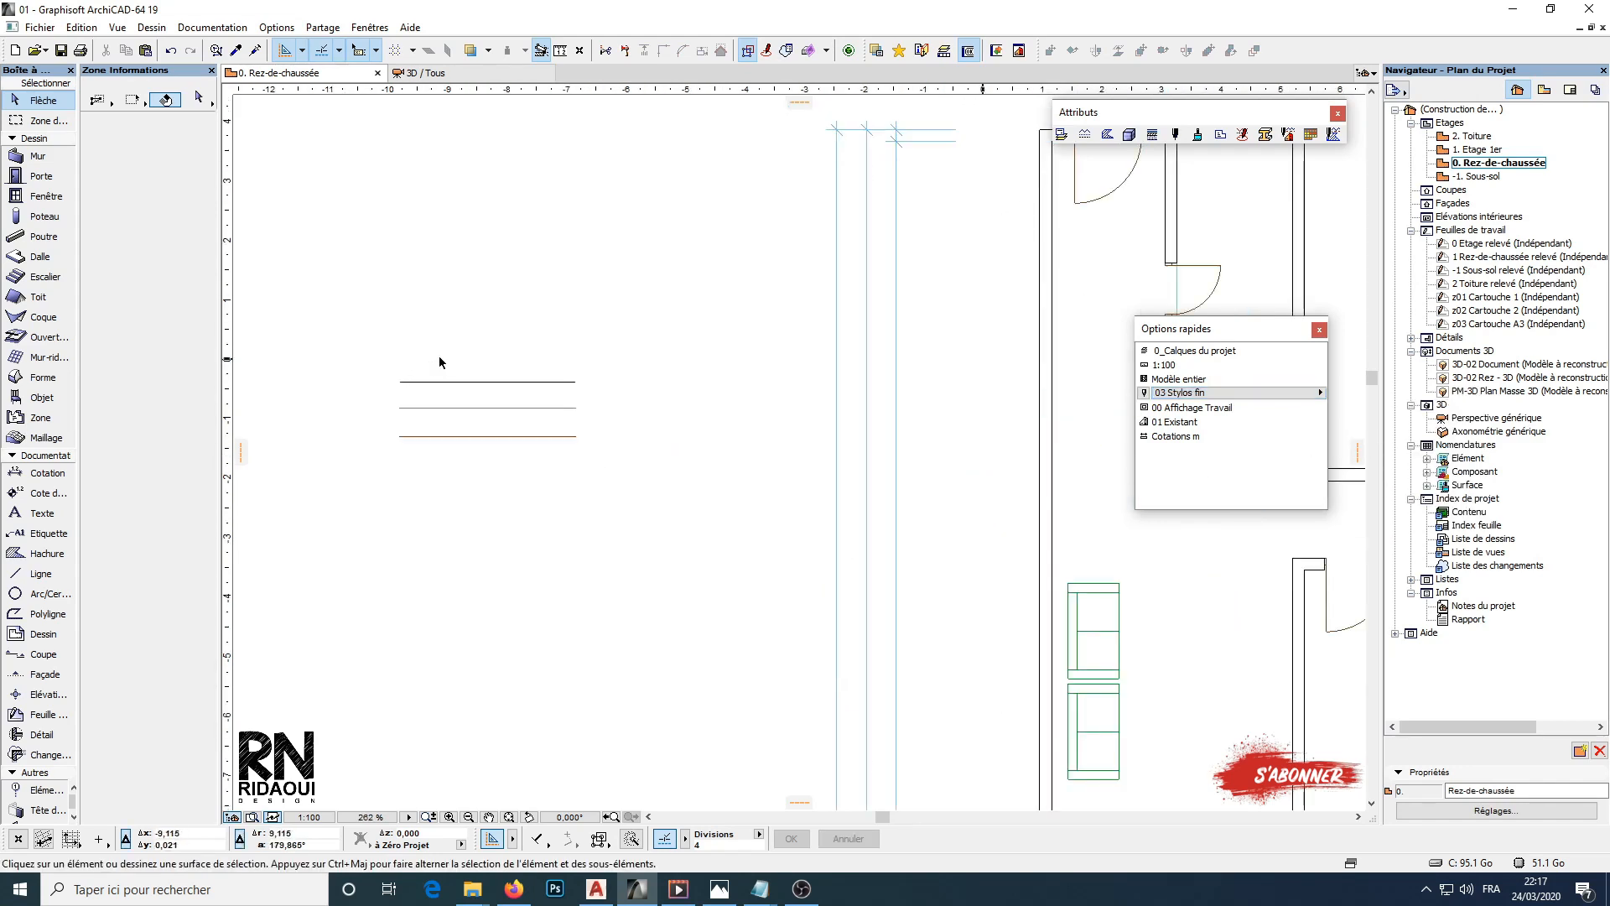
click(1241, 392)
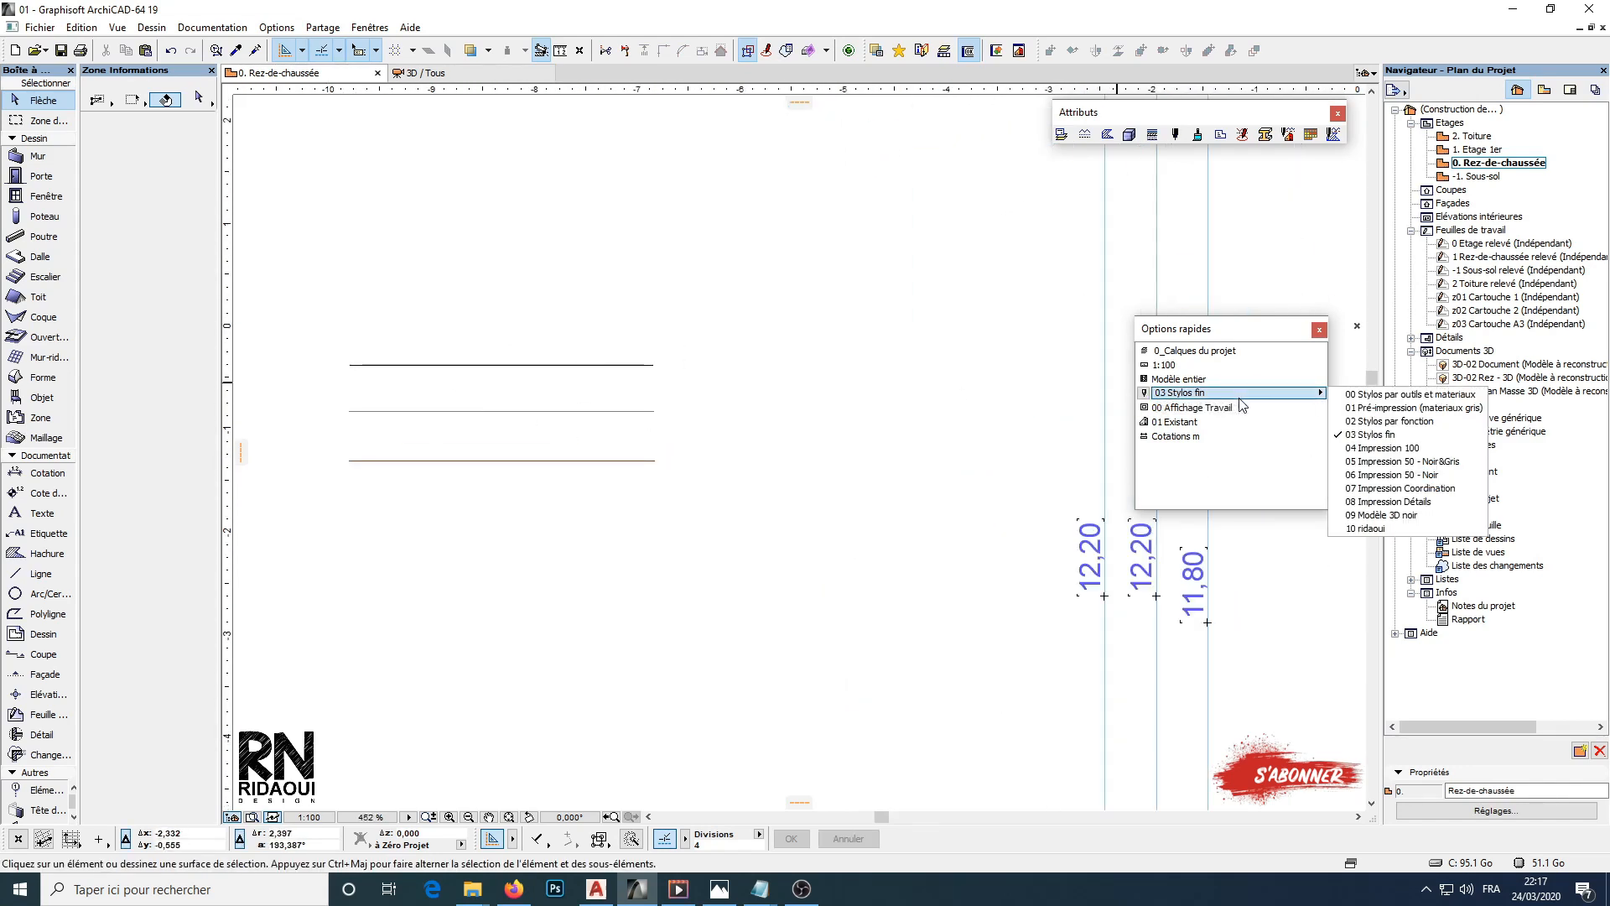
click(1416, 394)
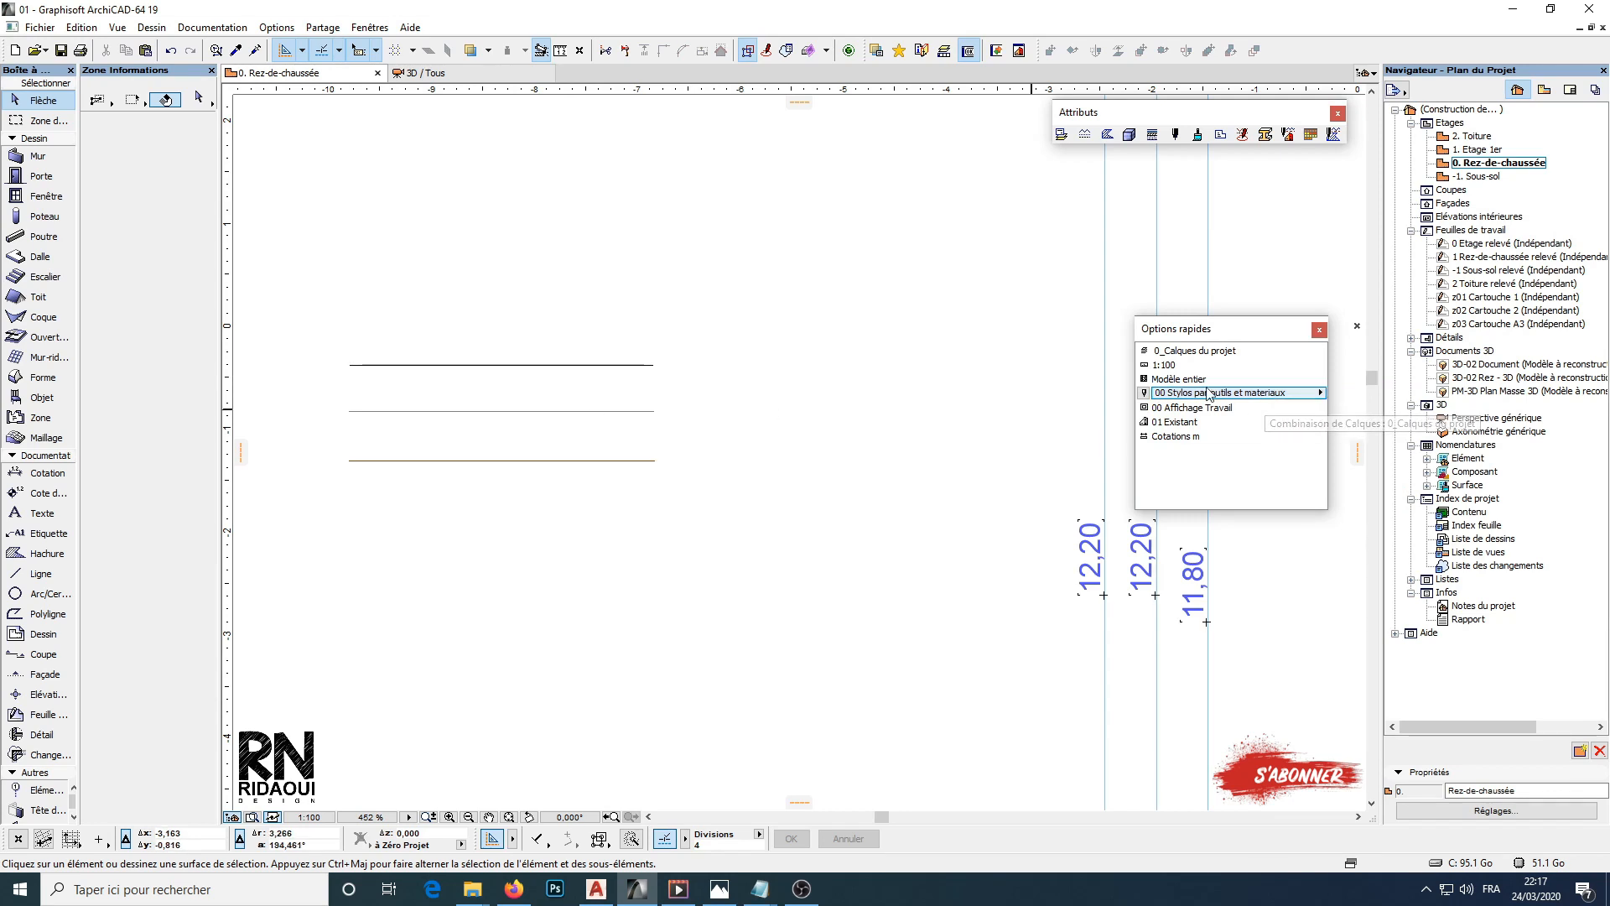
Reapply the custom pen set number 10 and review the sample lines together with the whole floor plan
click(1321, 393)
click(1379, 528)
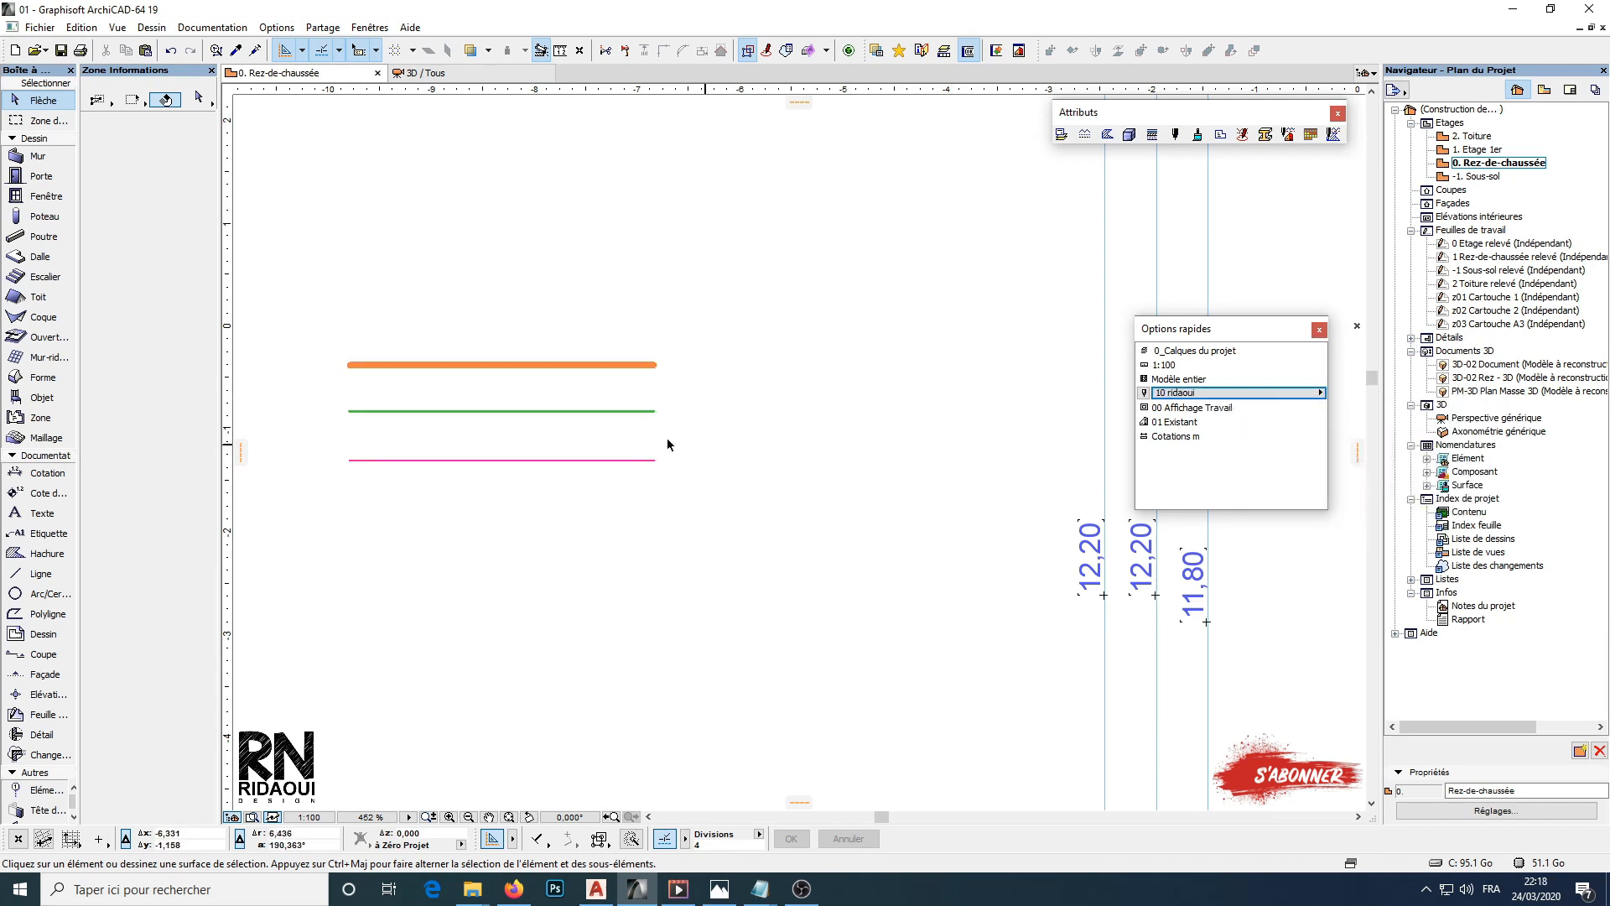
scroll(651, 431, down, 5)
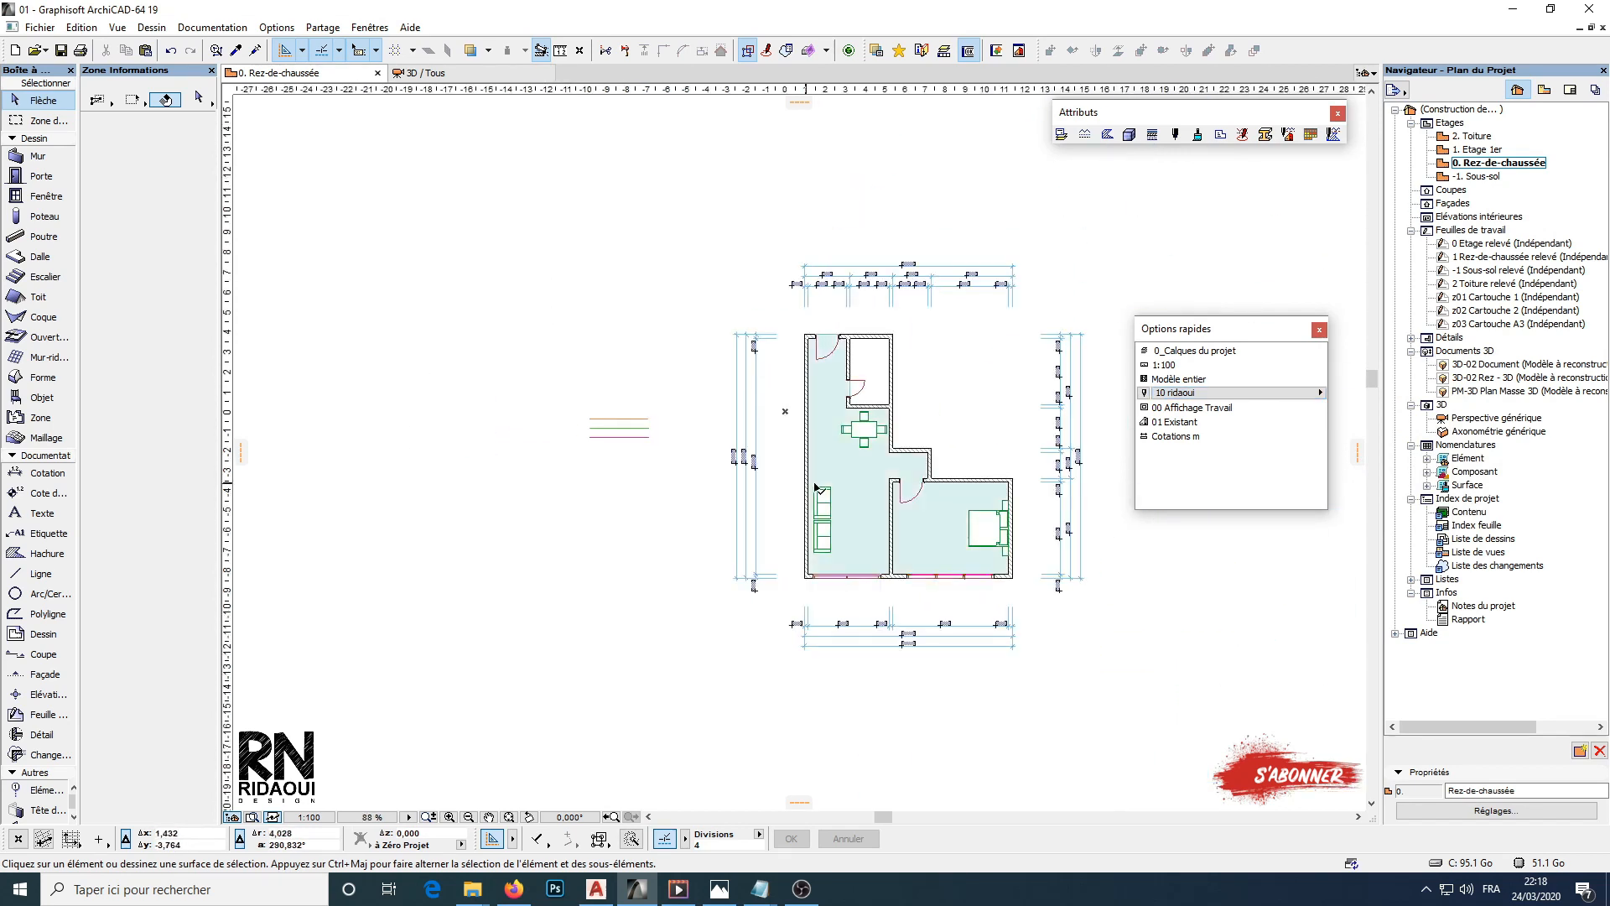
middle_drag(912, 513, 816, 539)
scroll(727, 535, down, 2)
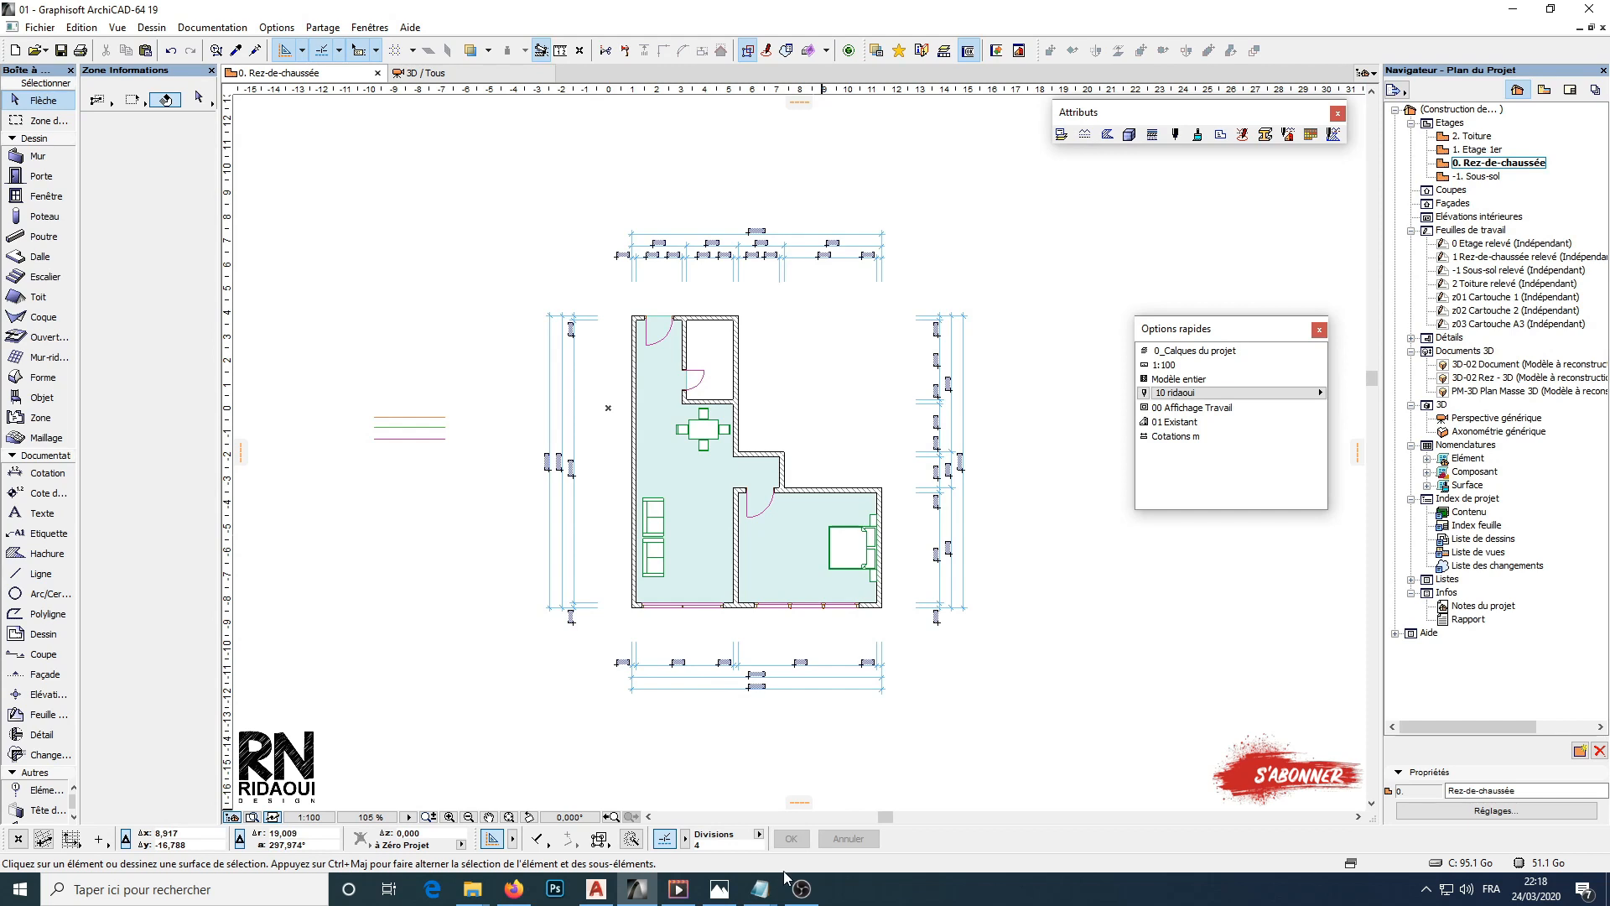
Switch to Photos to consult the Regles.gif table of line types, applications and thicknesses, and return to the ArchiCAD plan
click(719, 889)
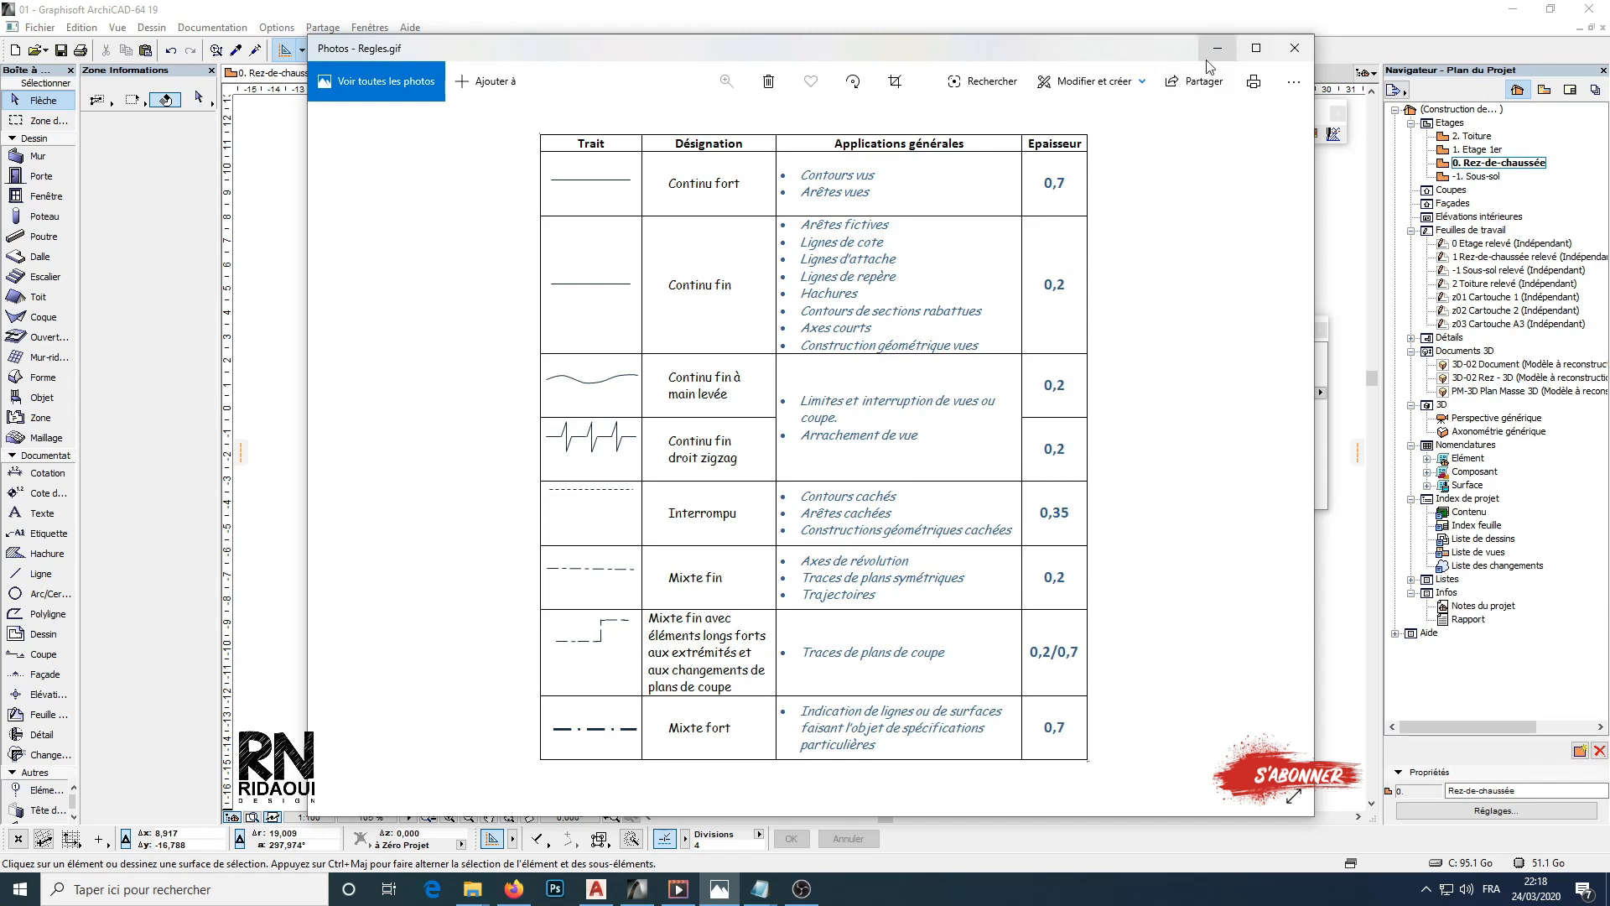
click(1230, 50)
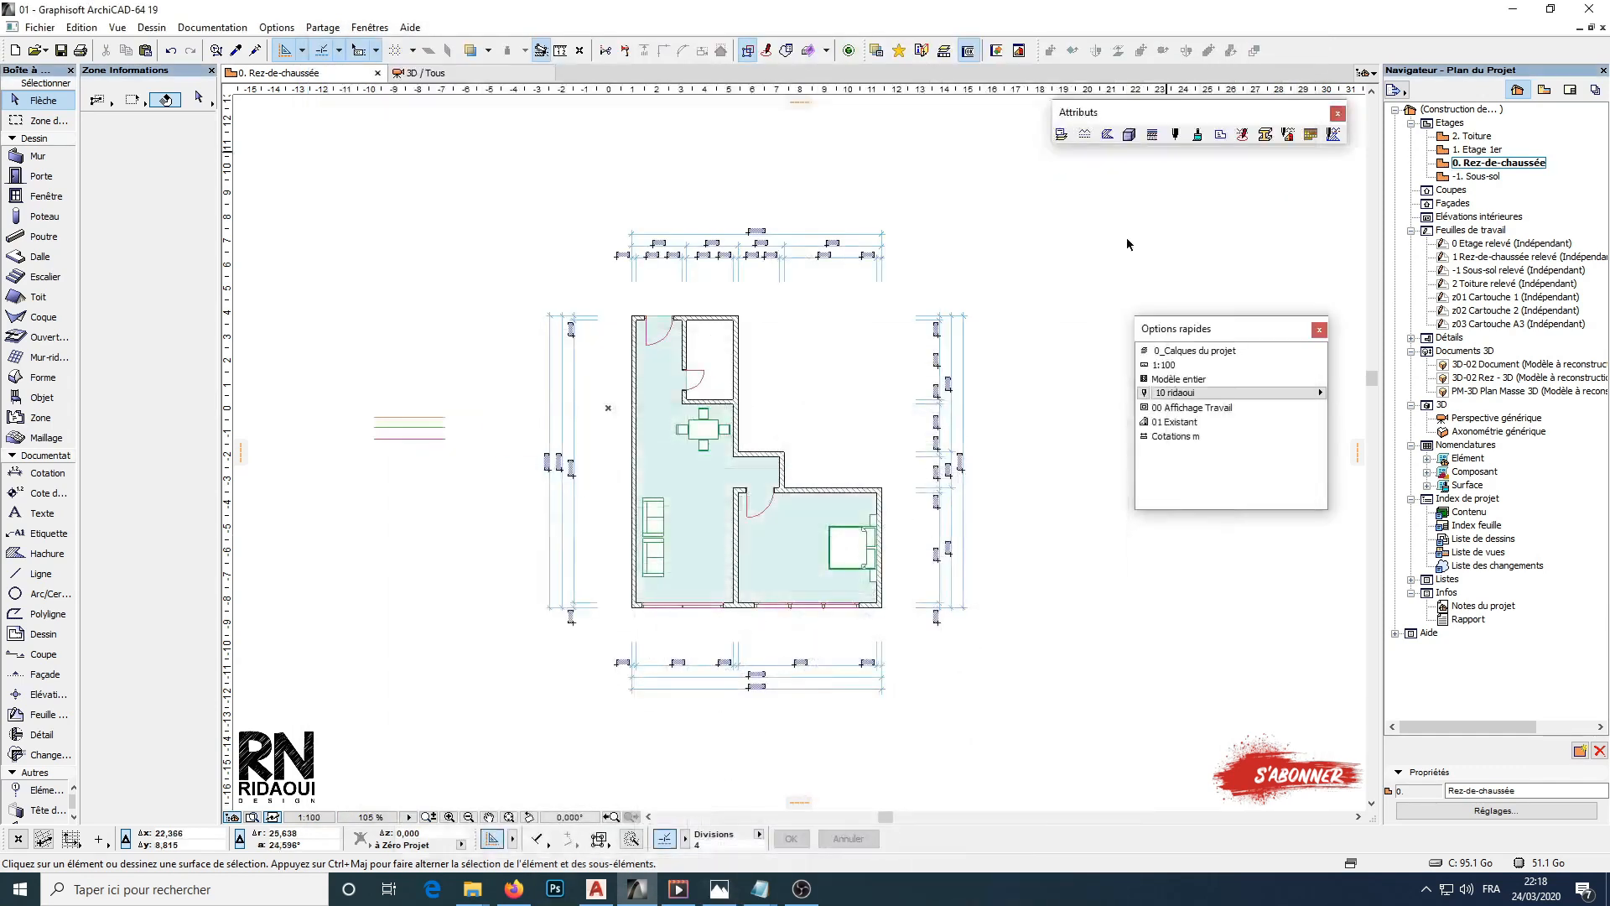
scroll(709, 436, up, 2)
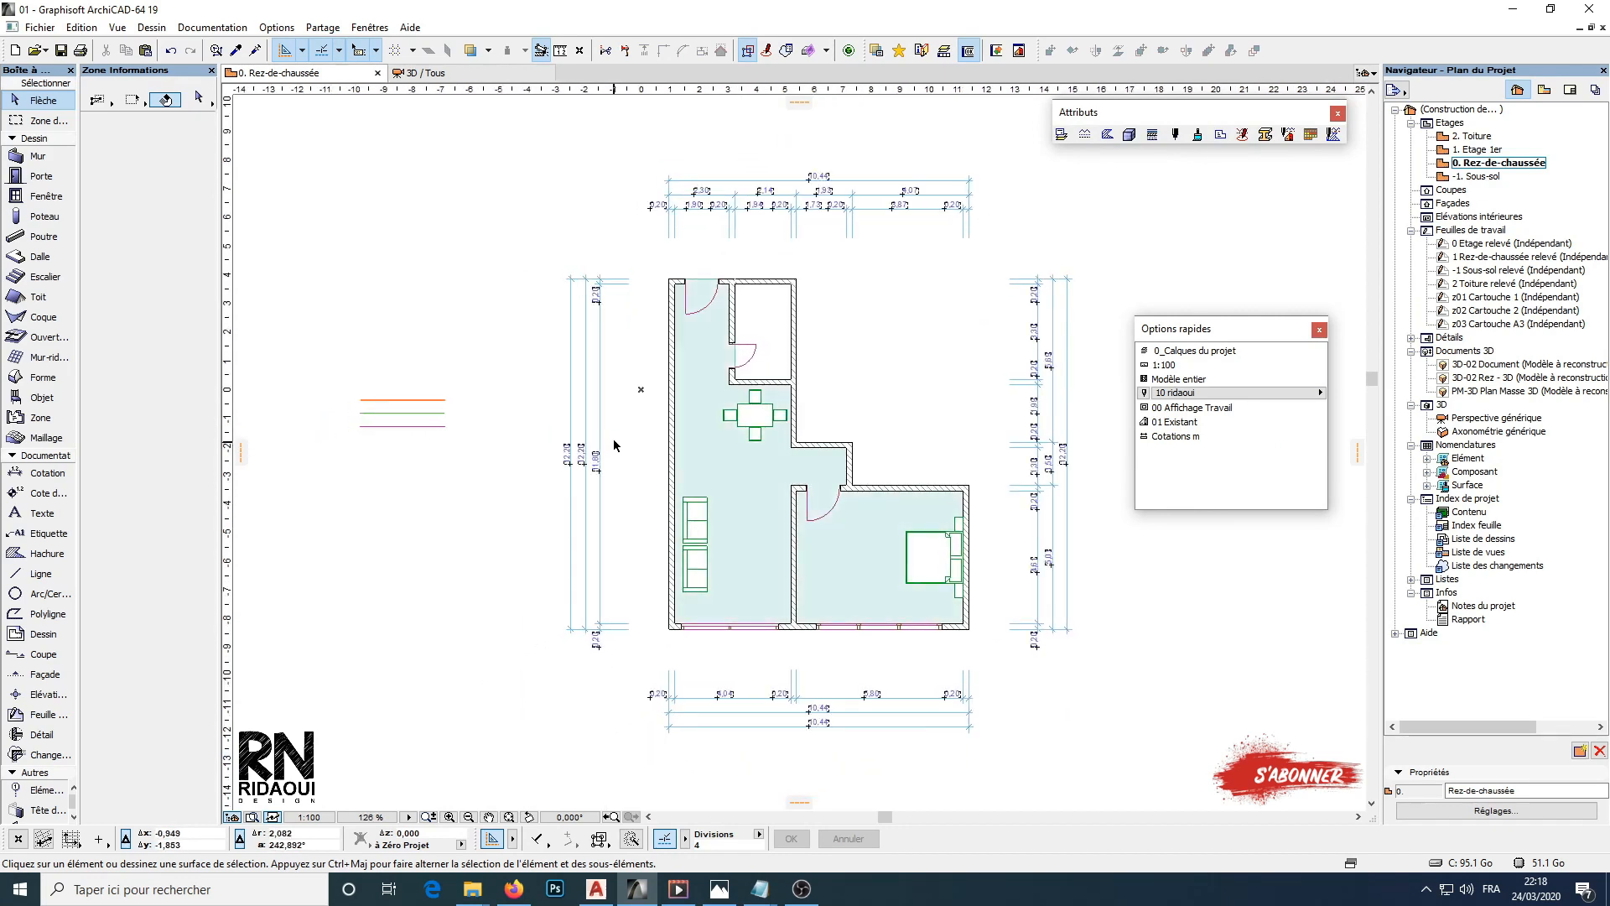
scroll(818, 390, up, 1)
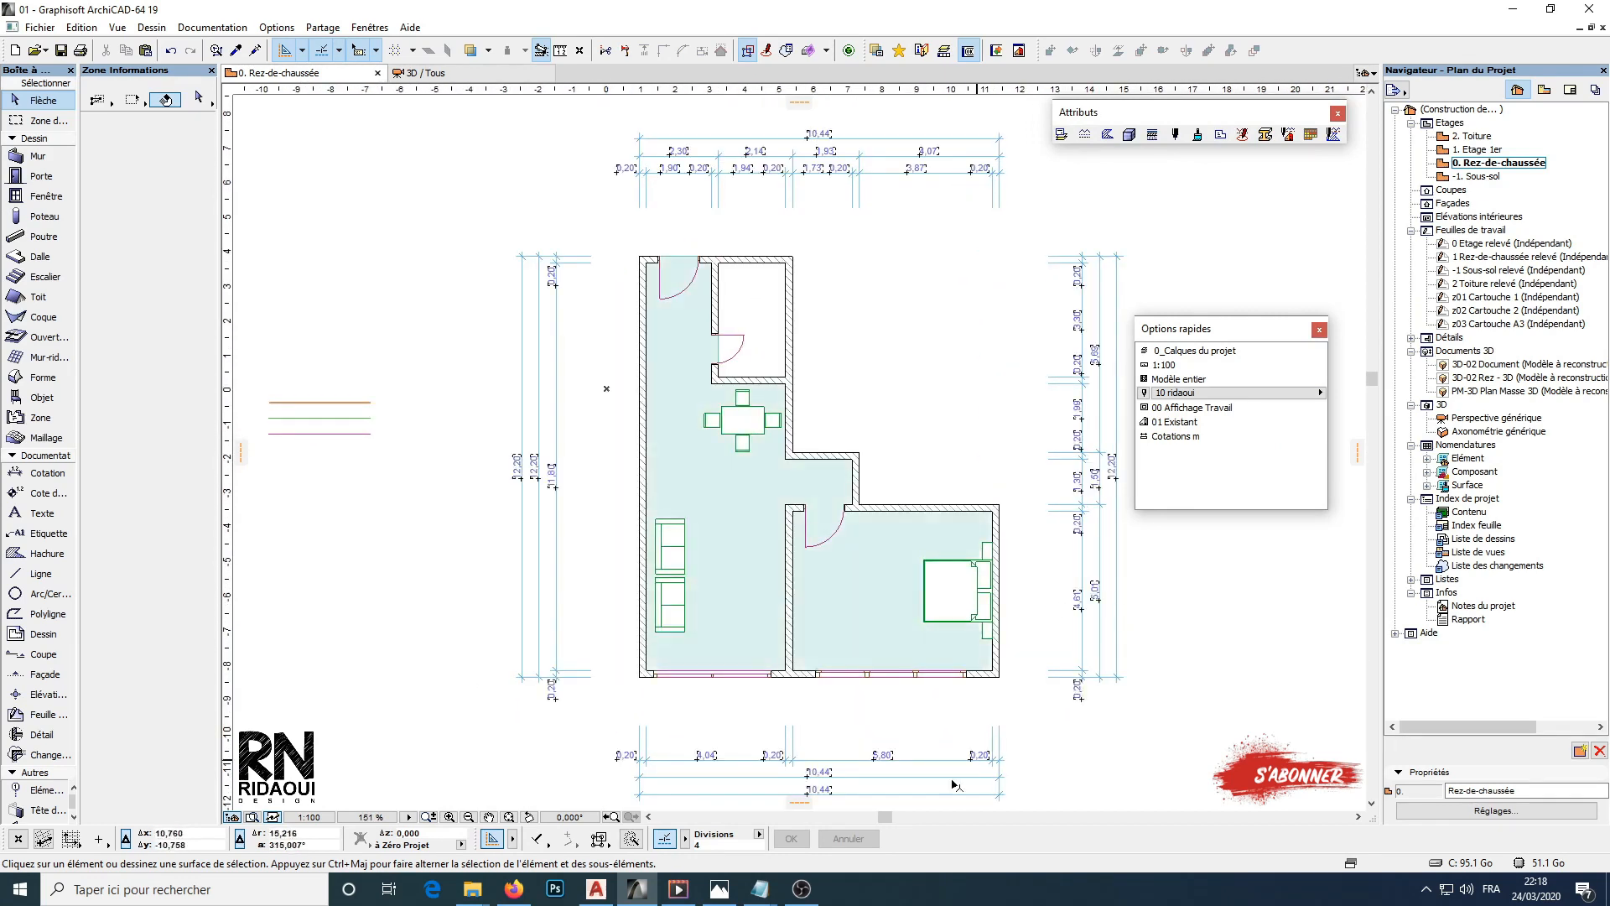
click(803, 891)
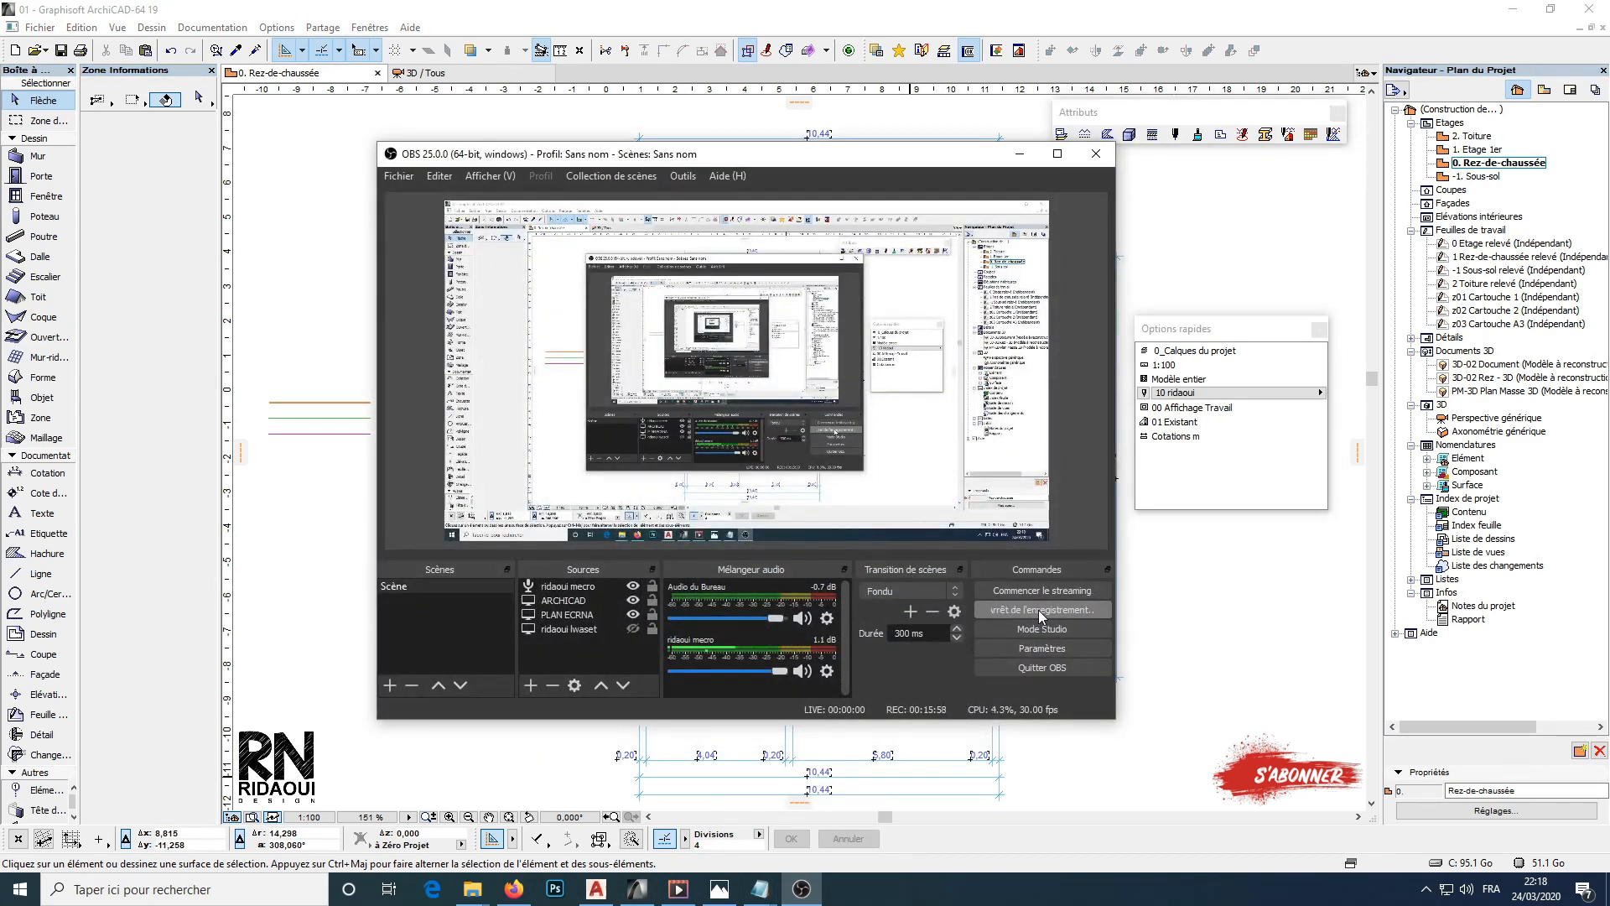